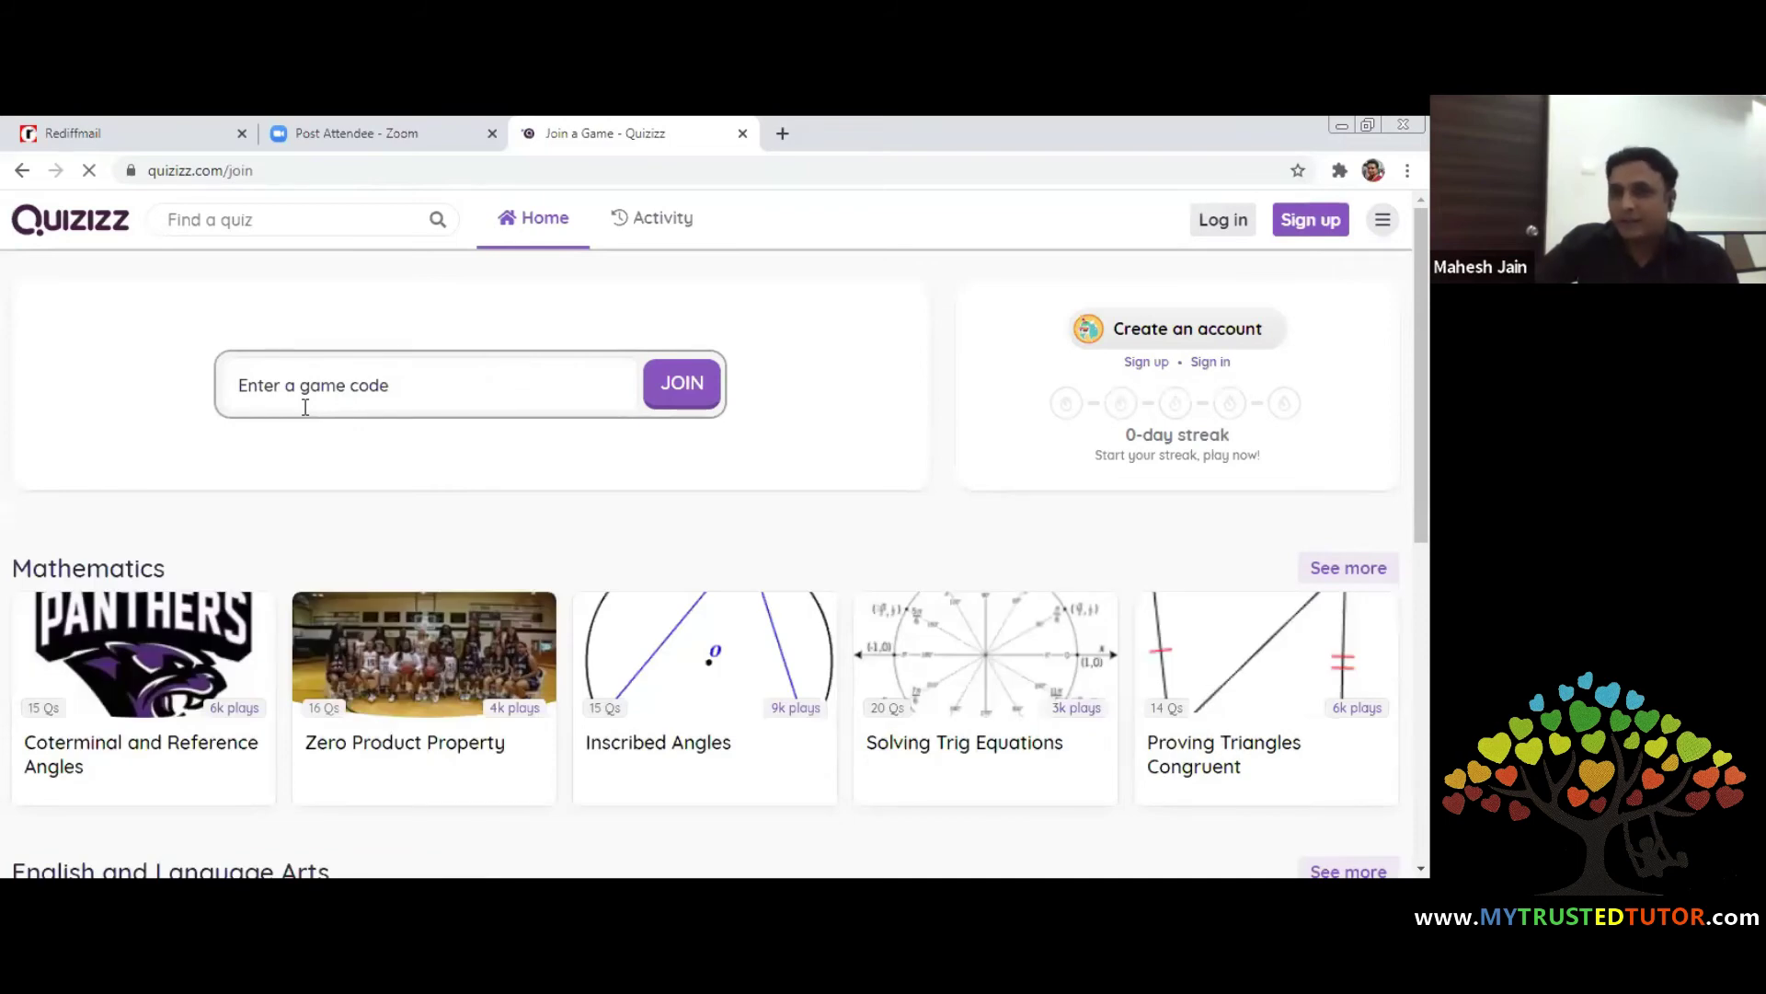
Log in to Quizizz with the Gmail-based Google account and open the instructor dashboard
click(1224, 221)
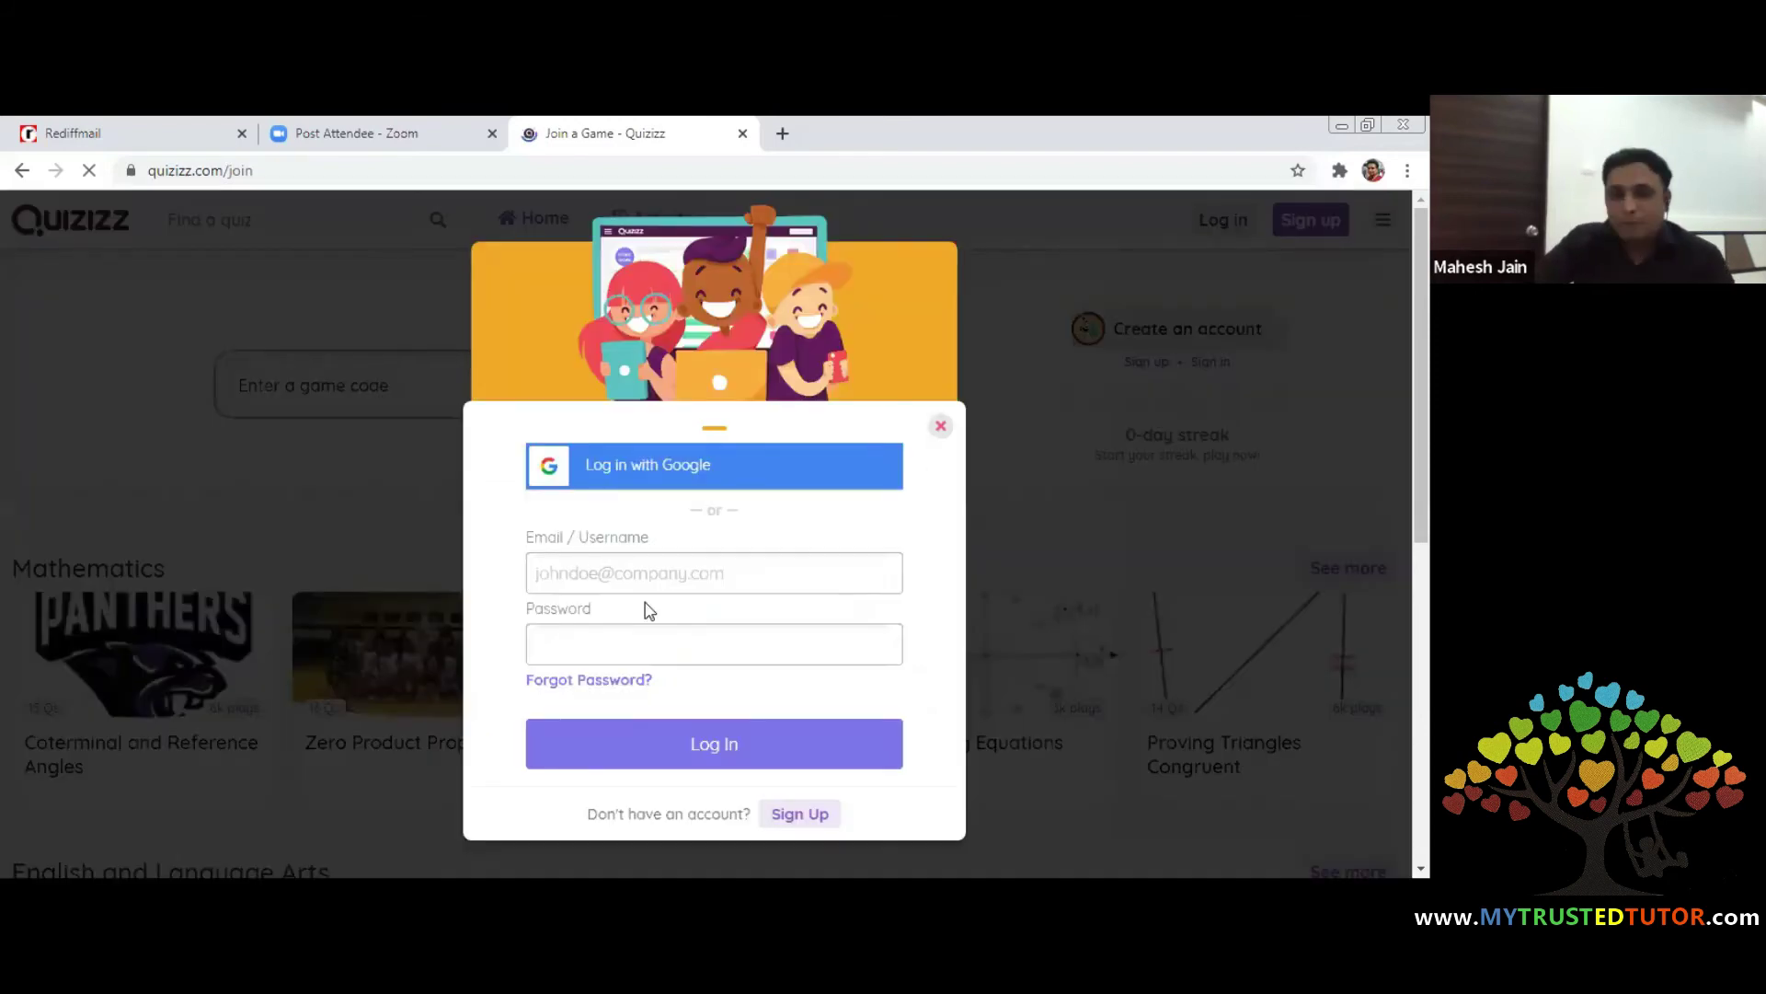
click(640, 484)
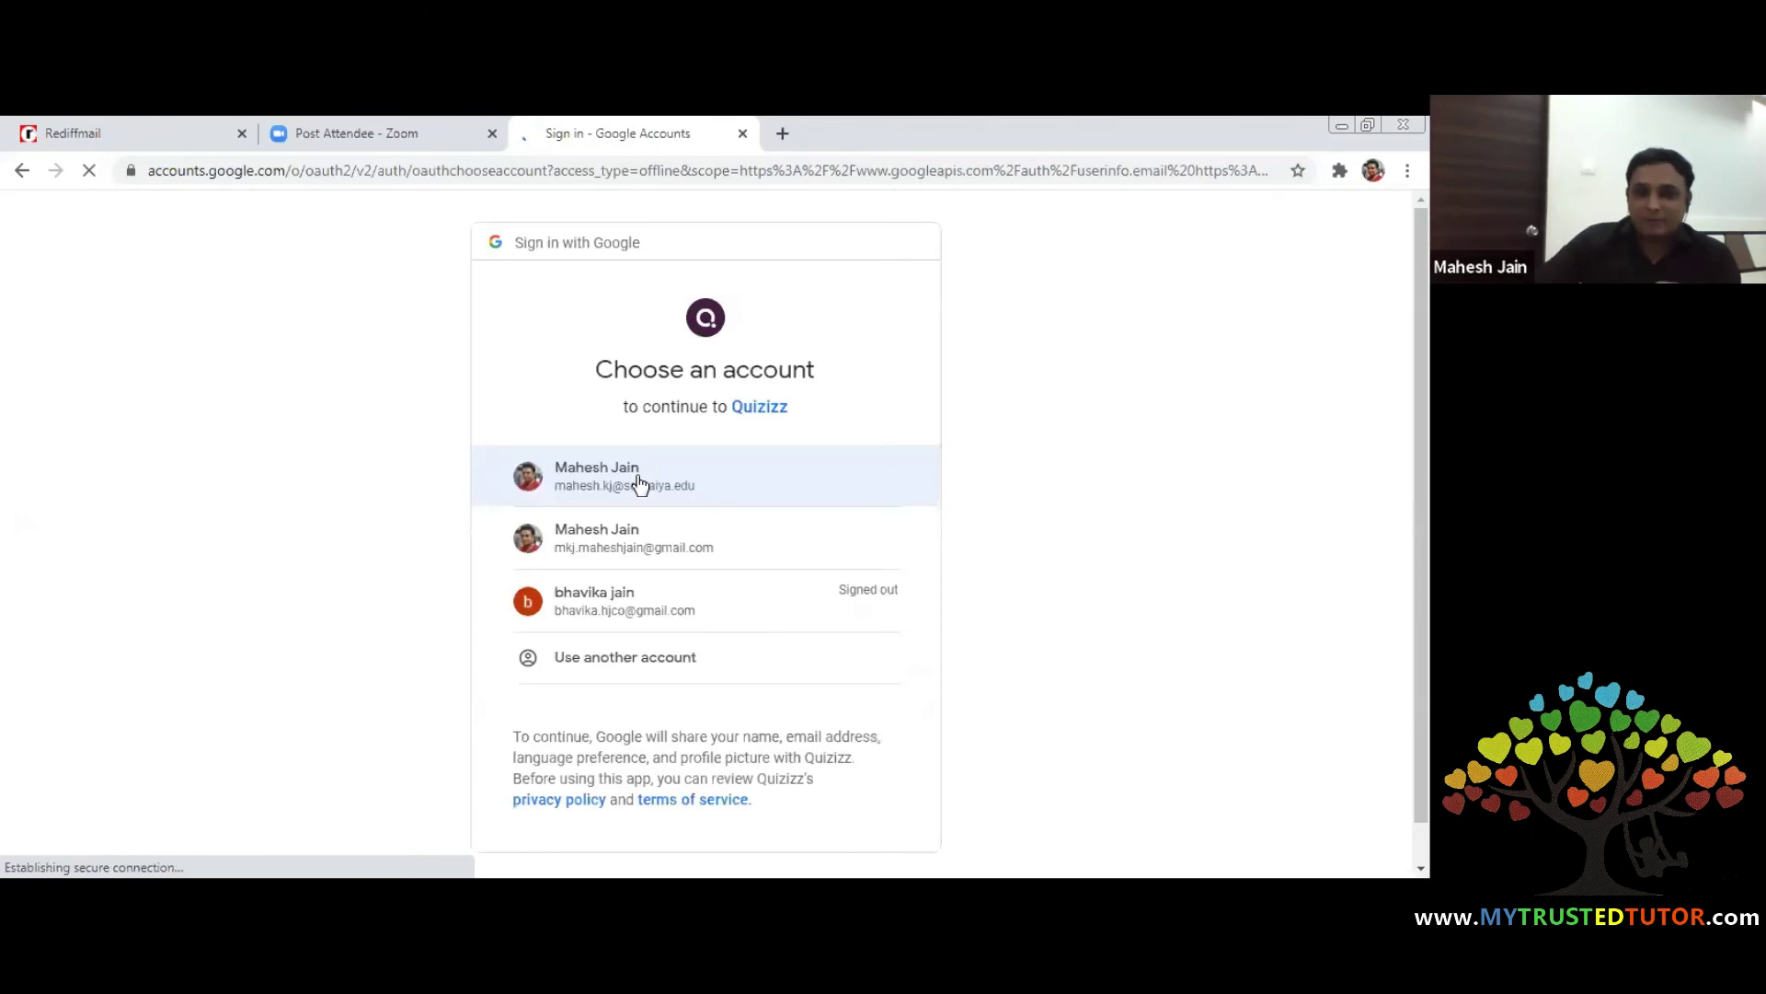
click(634, 552)
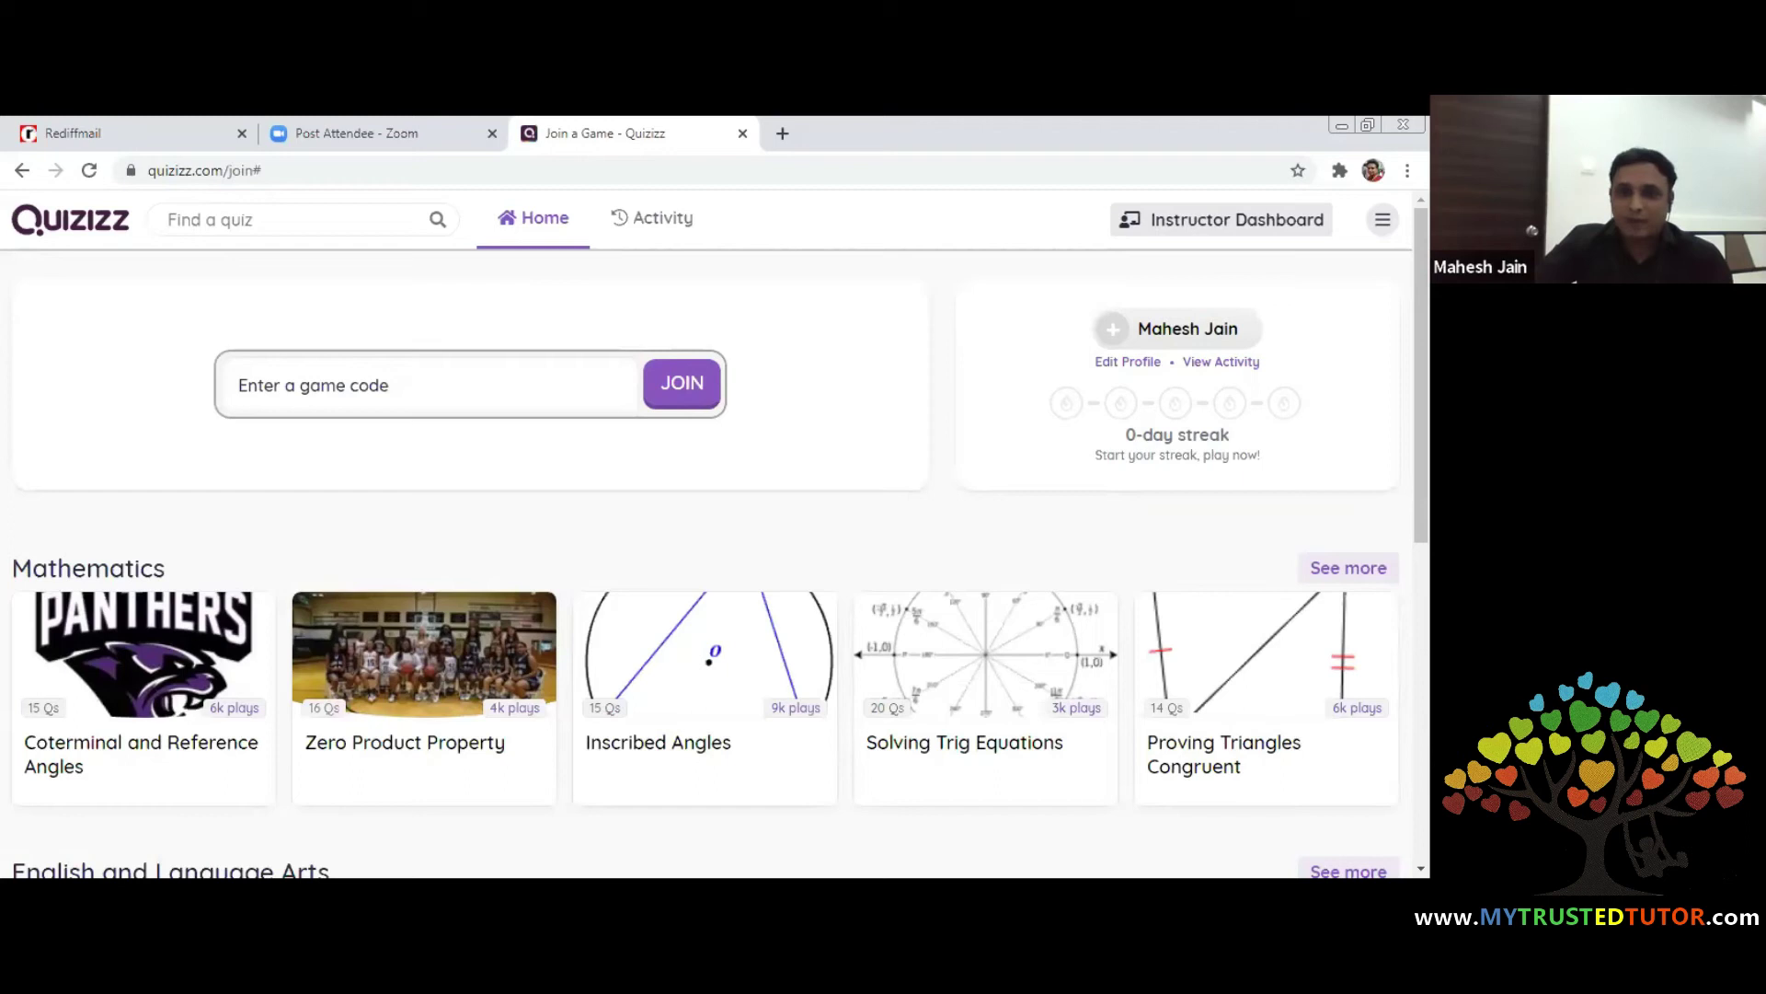
click(1194, 226)
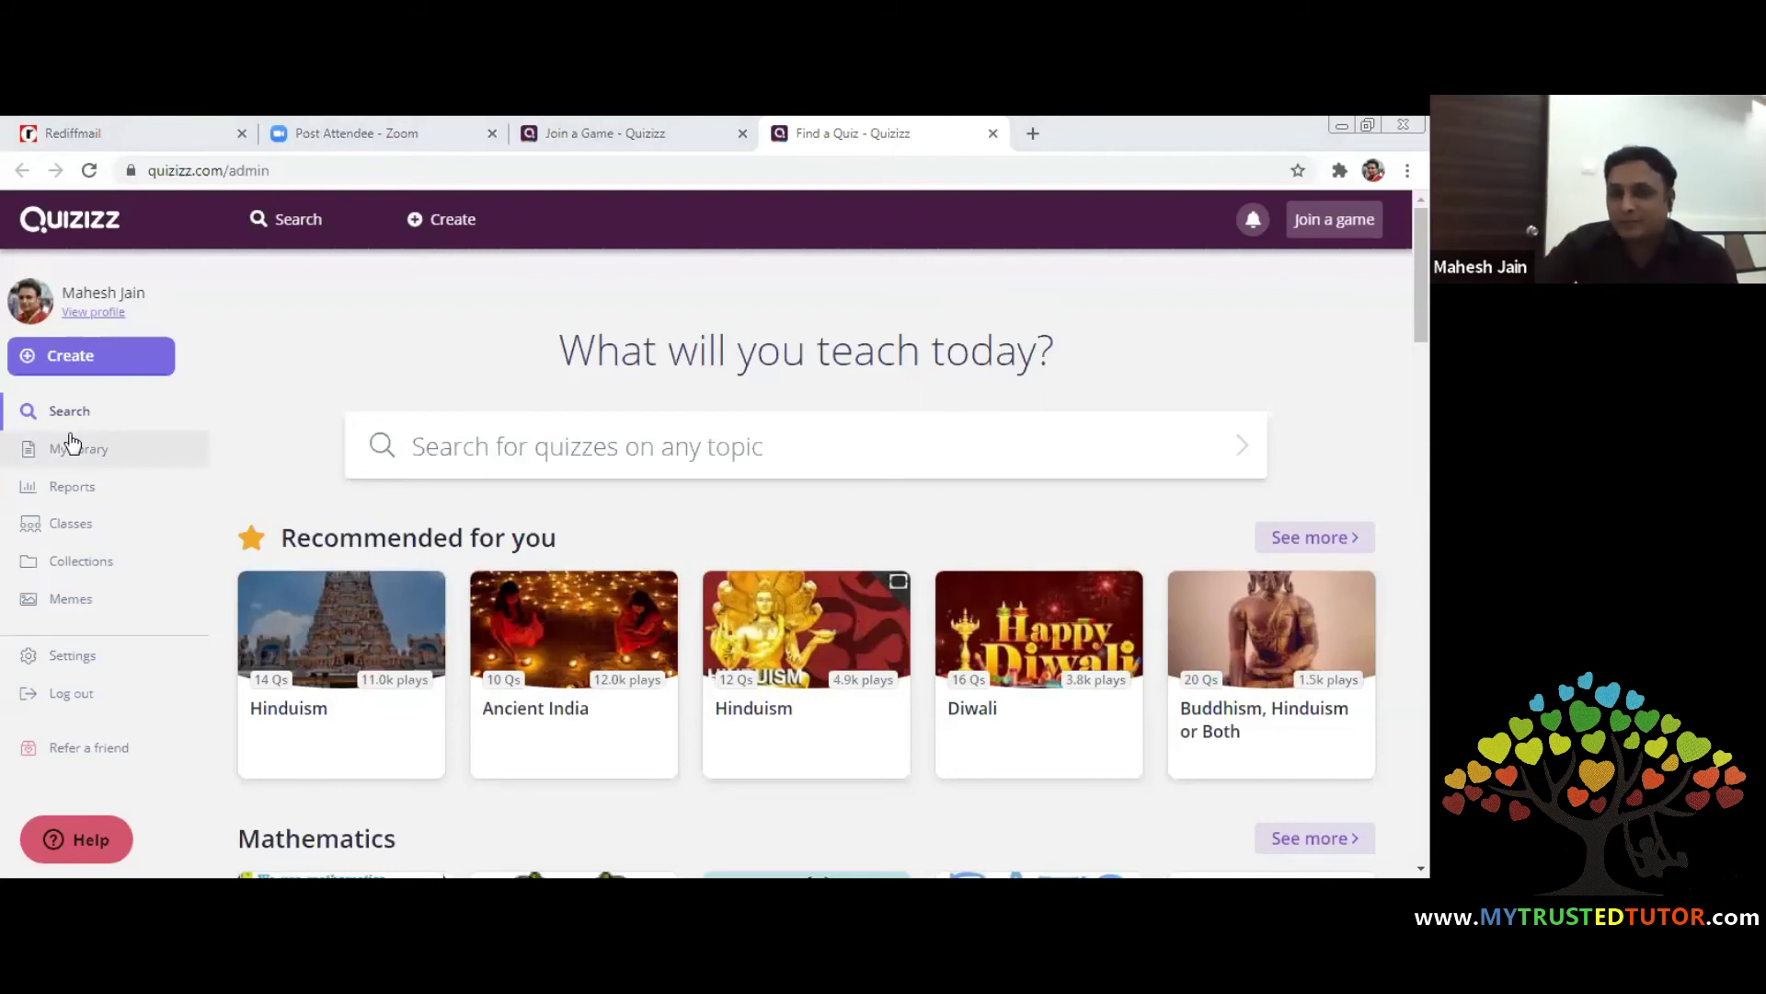
Create a new quiz named "bollywood" with Arts as its subject
click(81, 368)
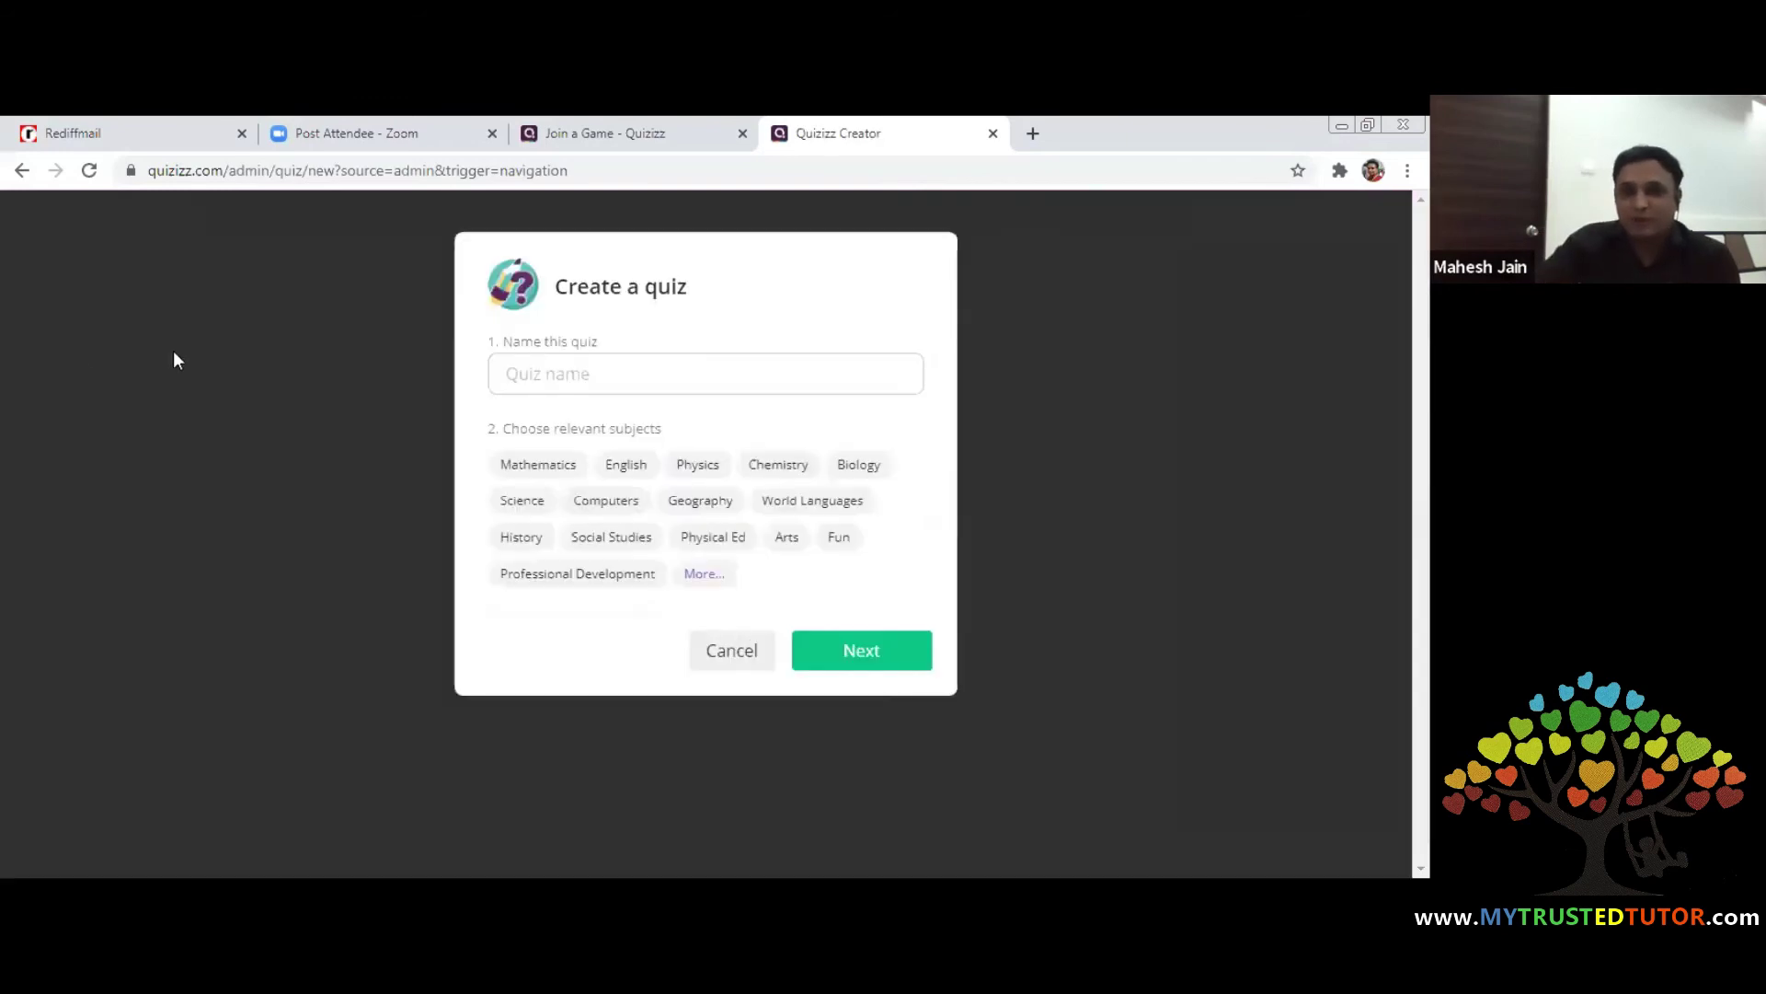
text(b)
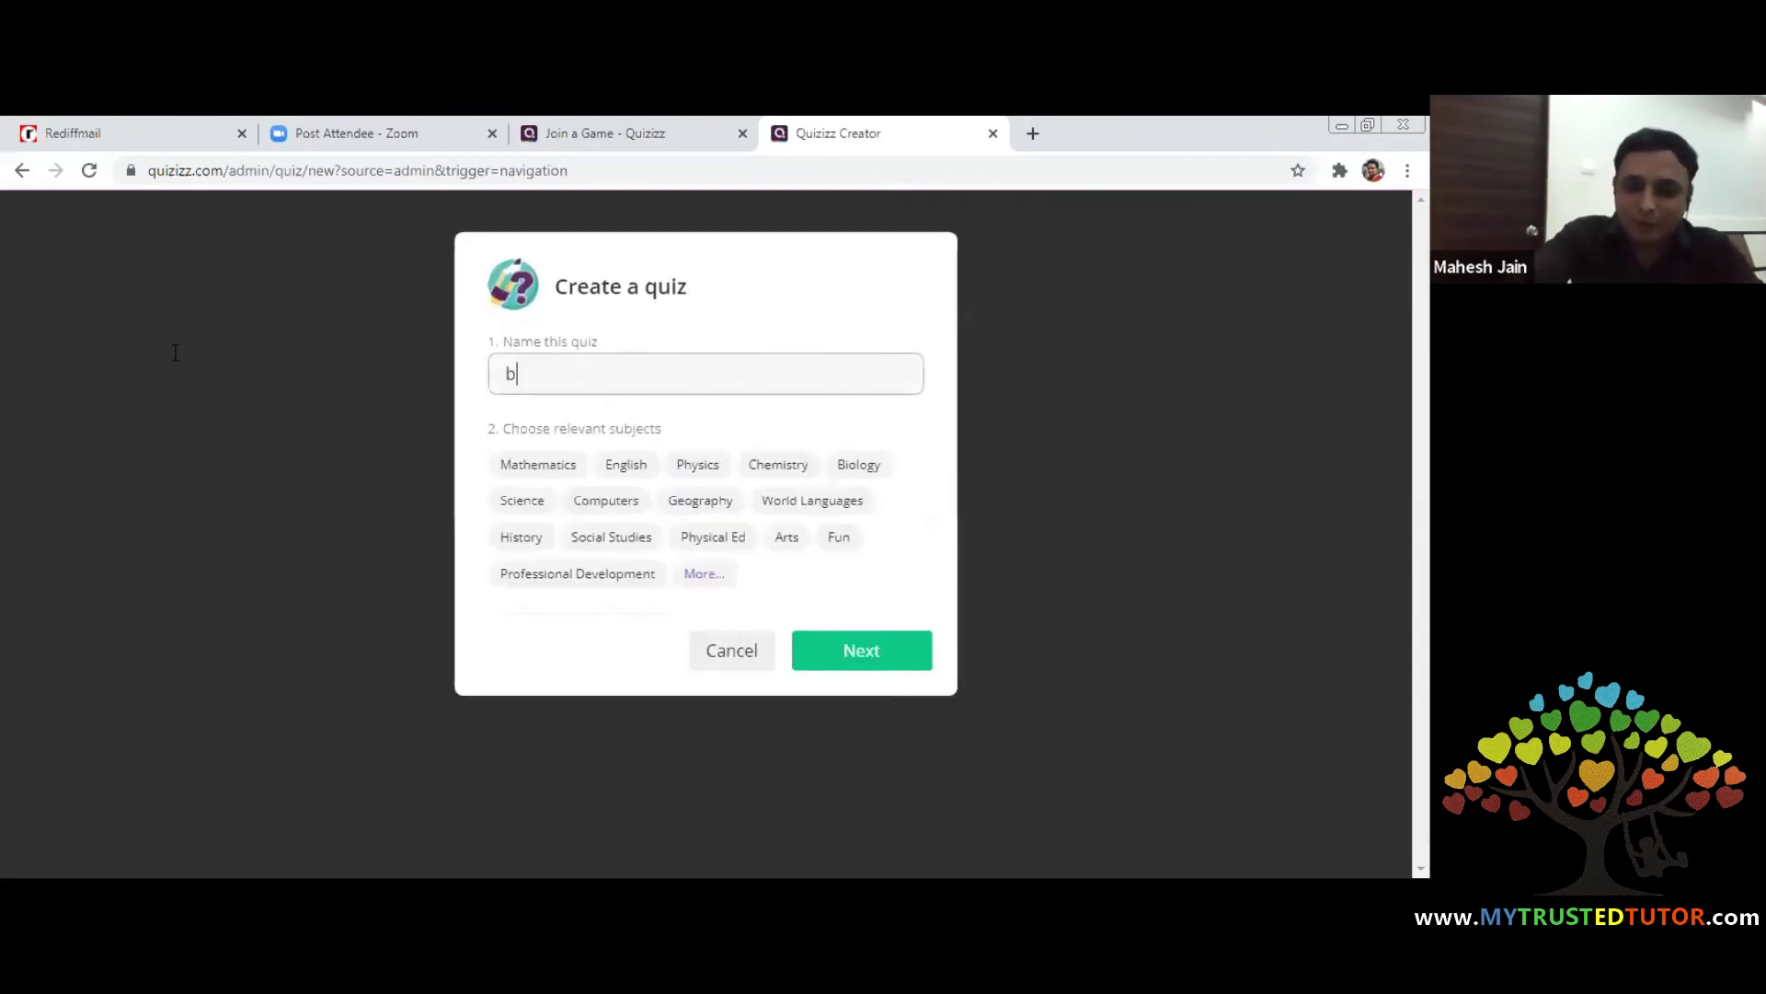
text(all)
text(ywood)
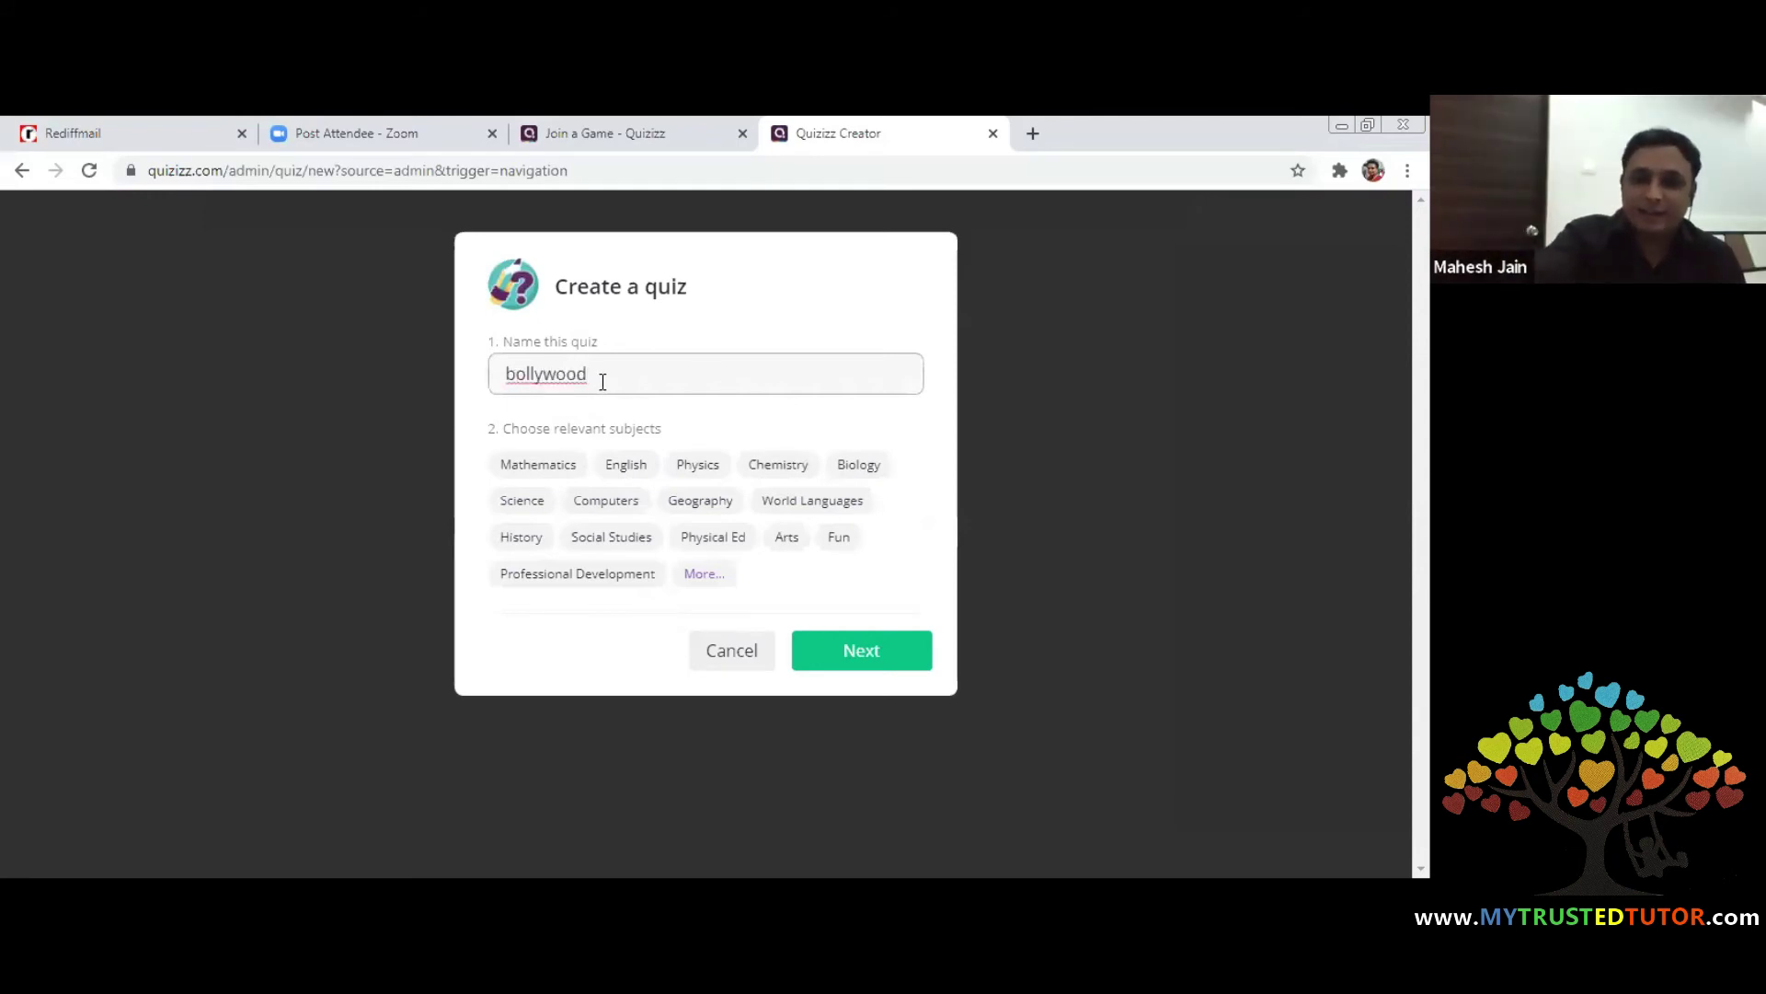
key(BackSpace)
key(BackSpace)
key(BackSpace)
key(BackSpace)
key(BackSpace)
key(BackSpace)
text(ll)
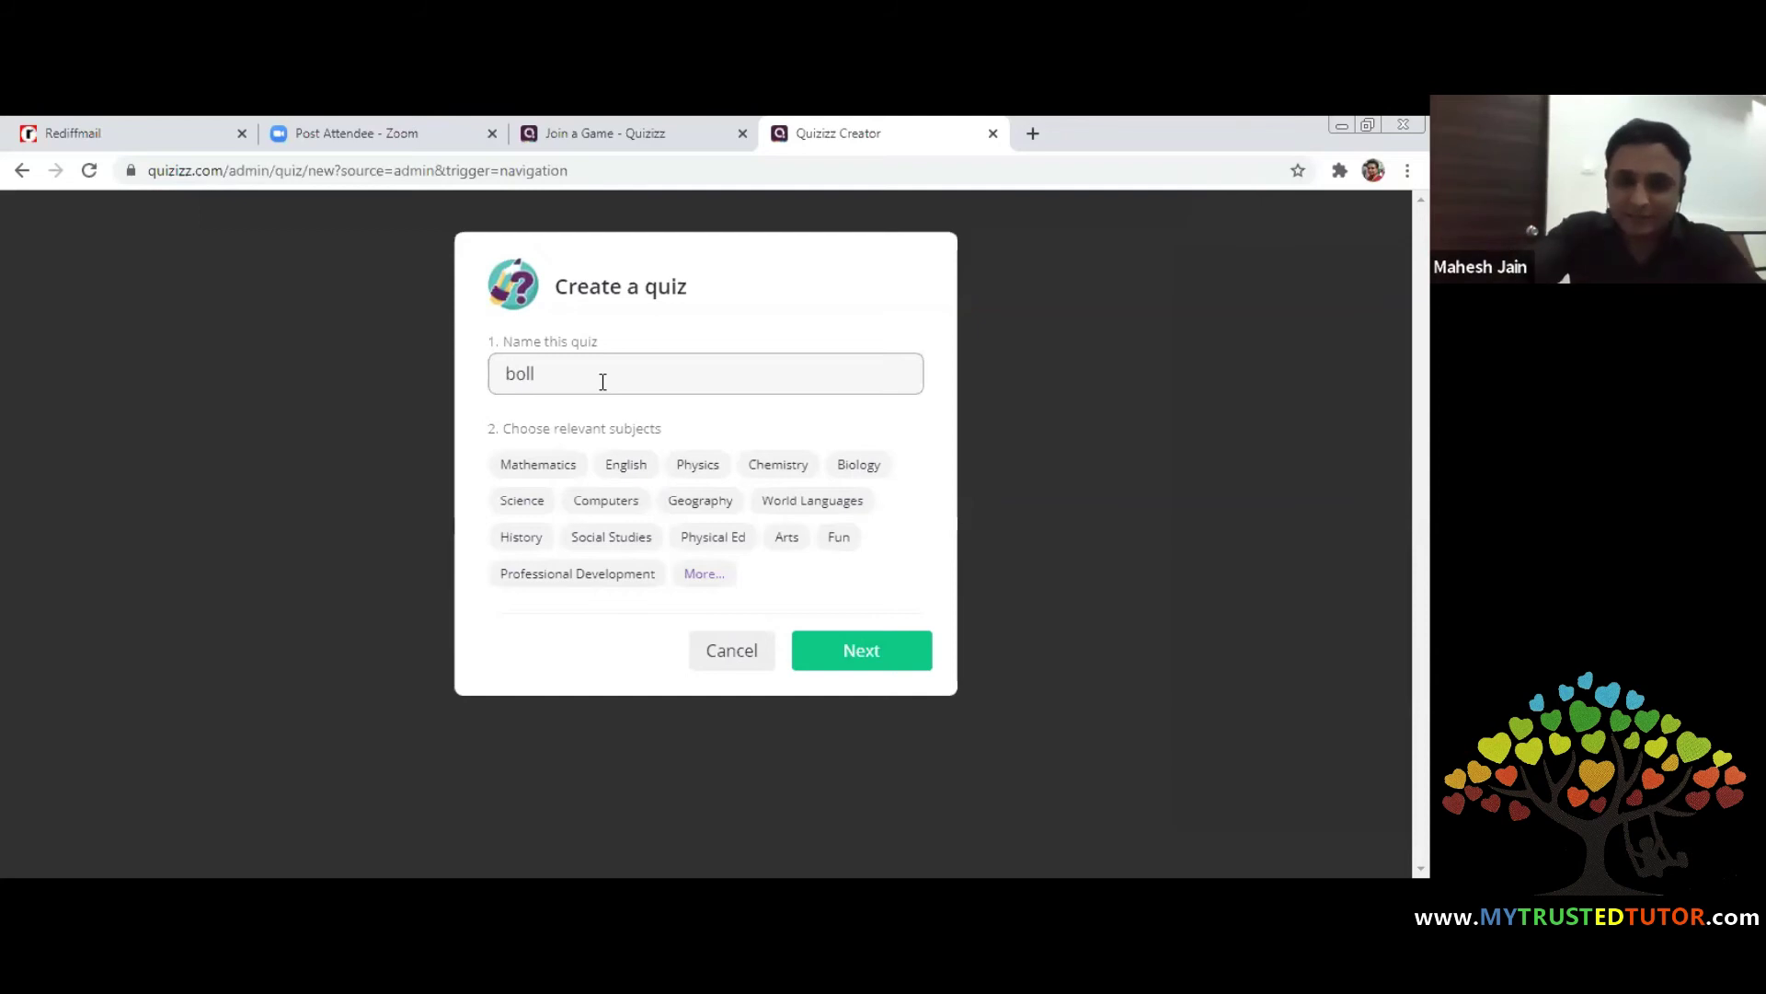
text(y)
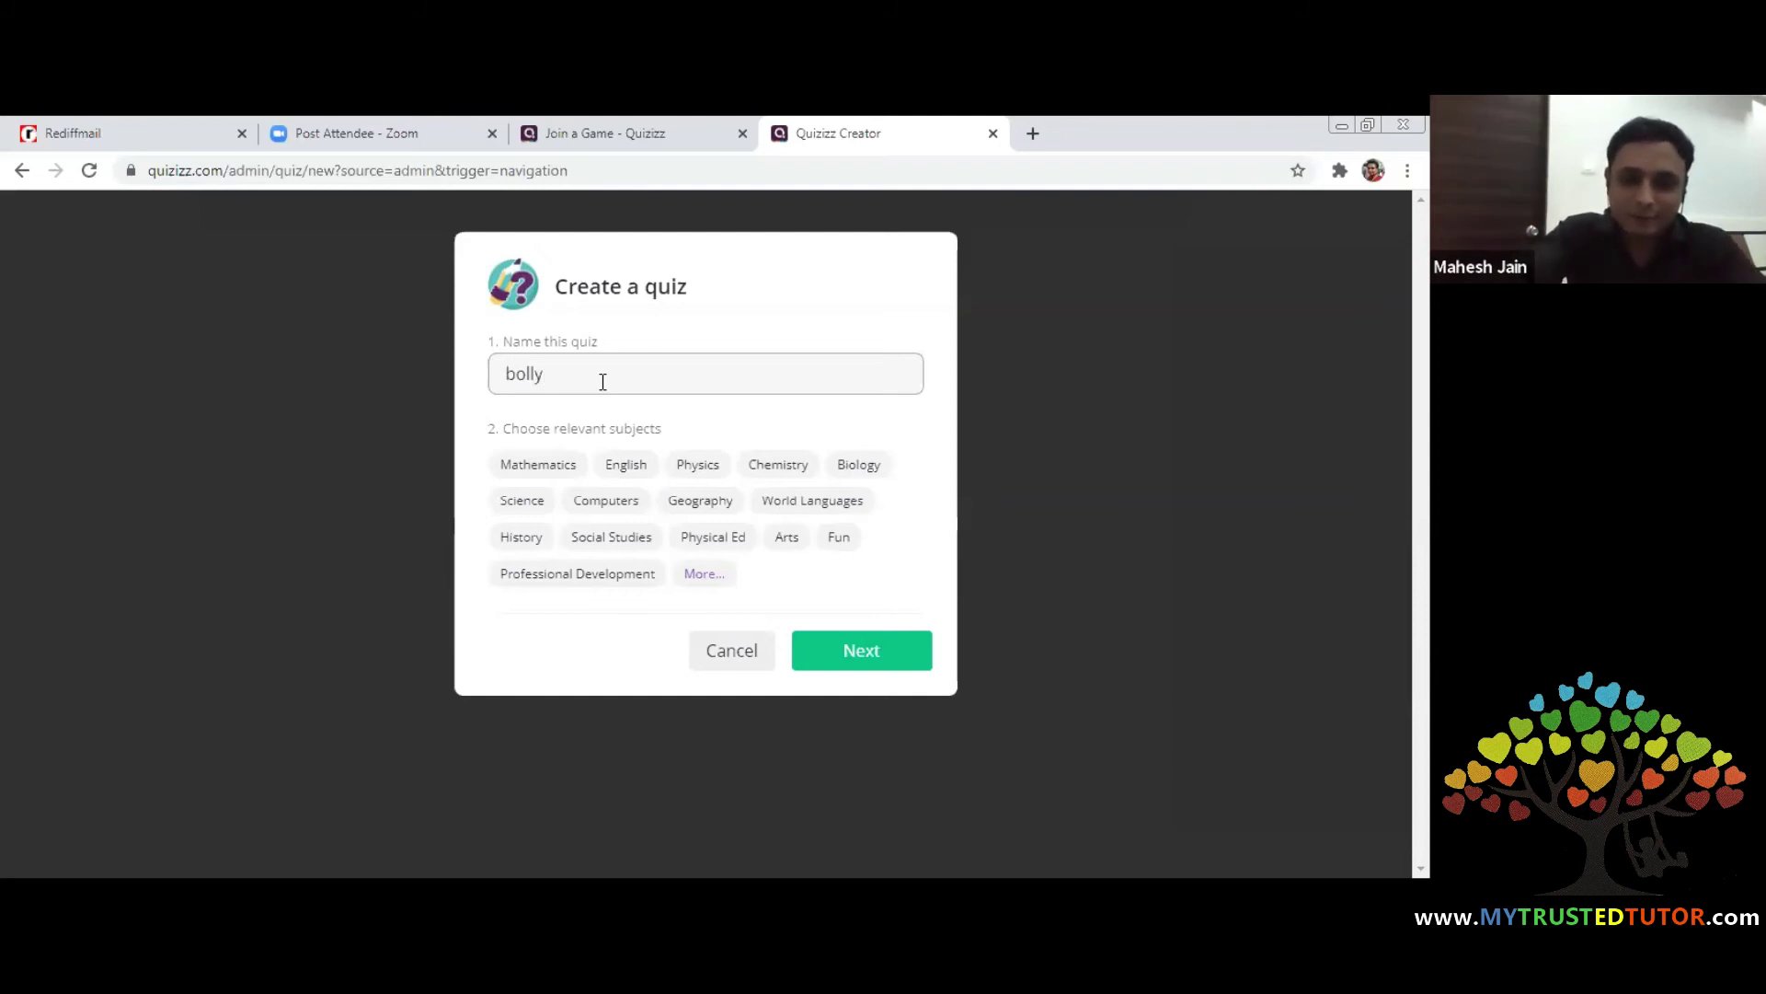
text(wood)
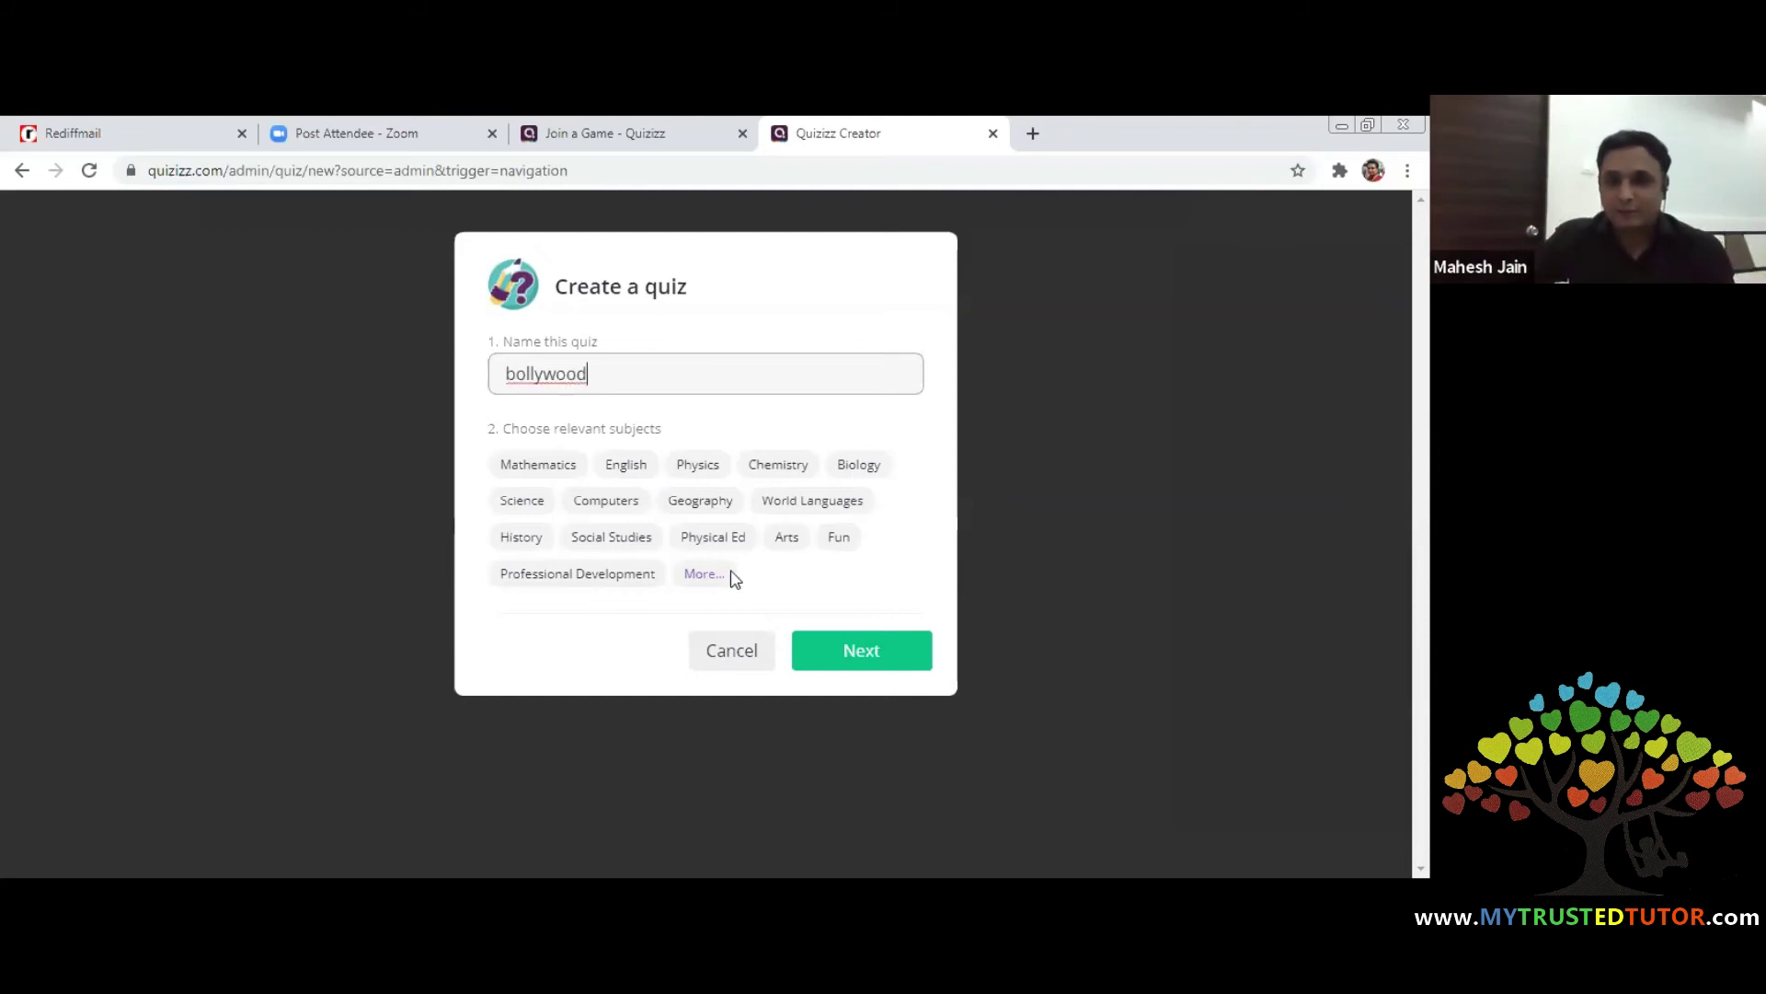
click(785, 543)
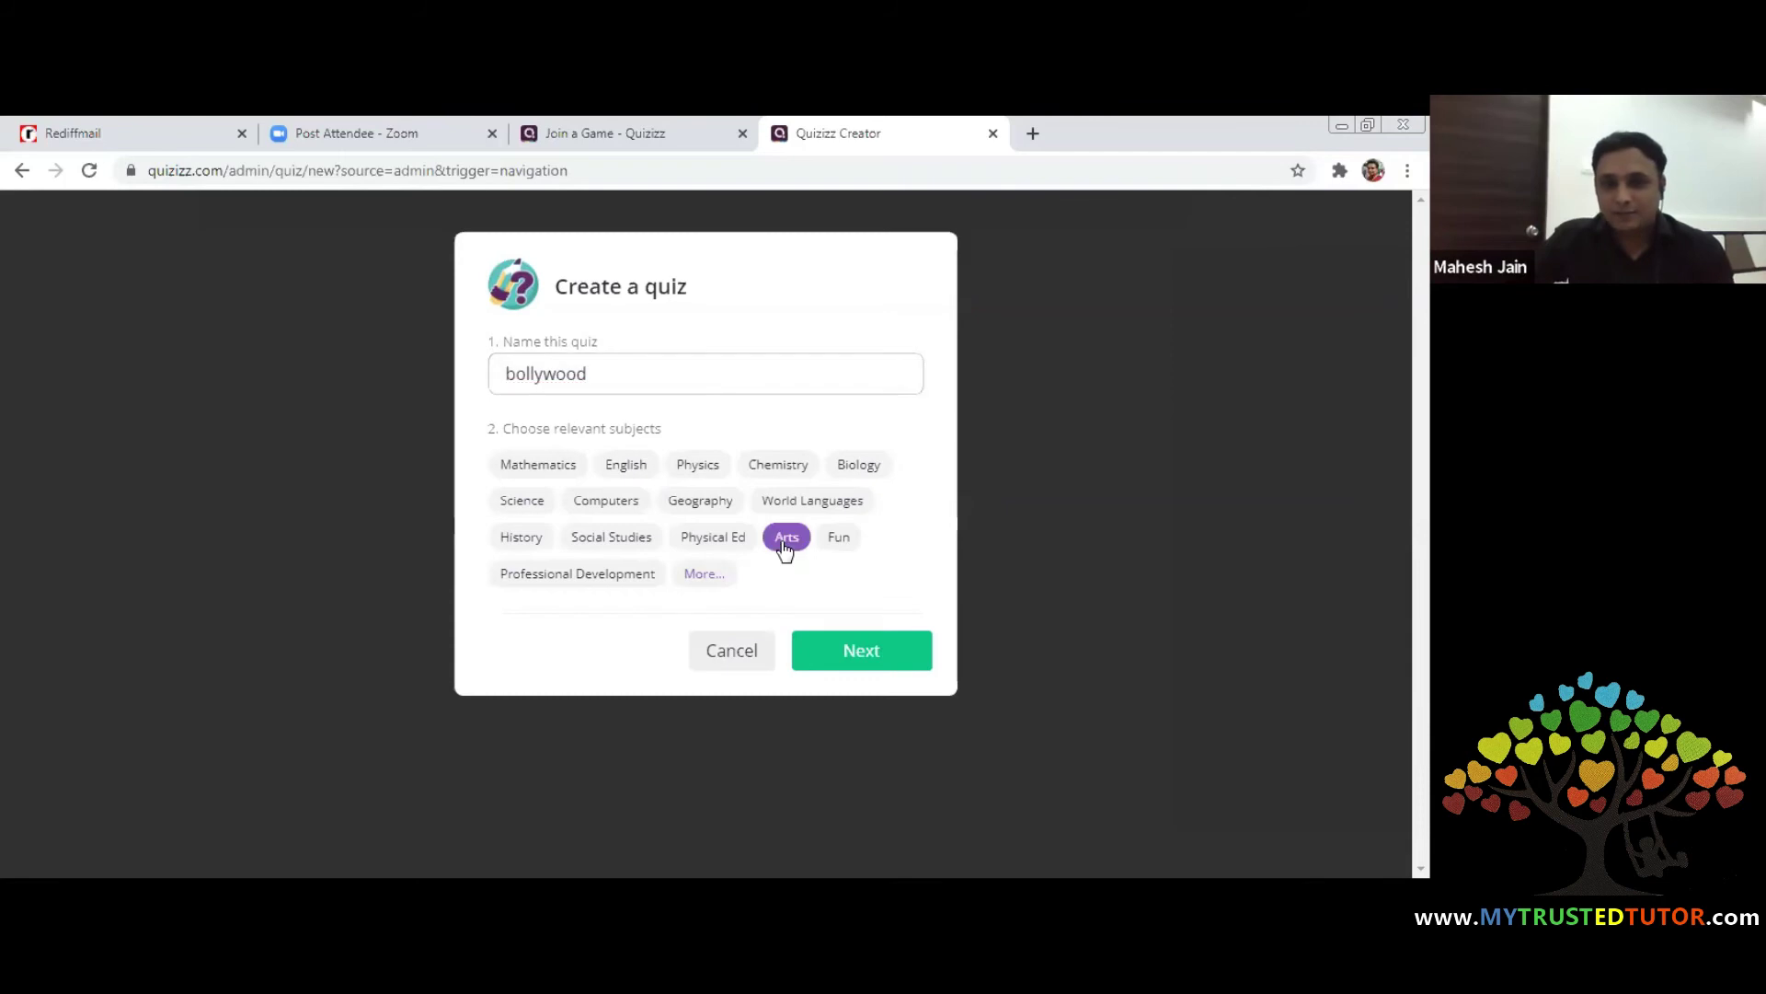
click(833, 654)
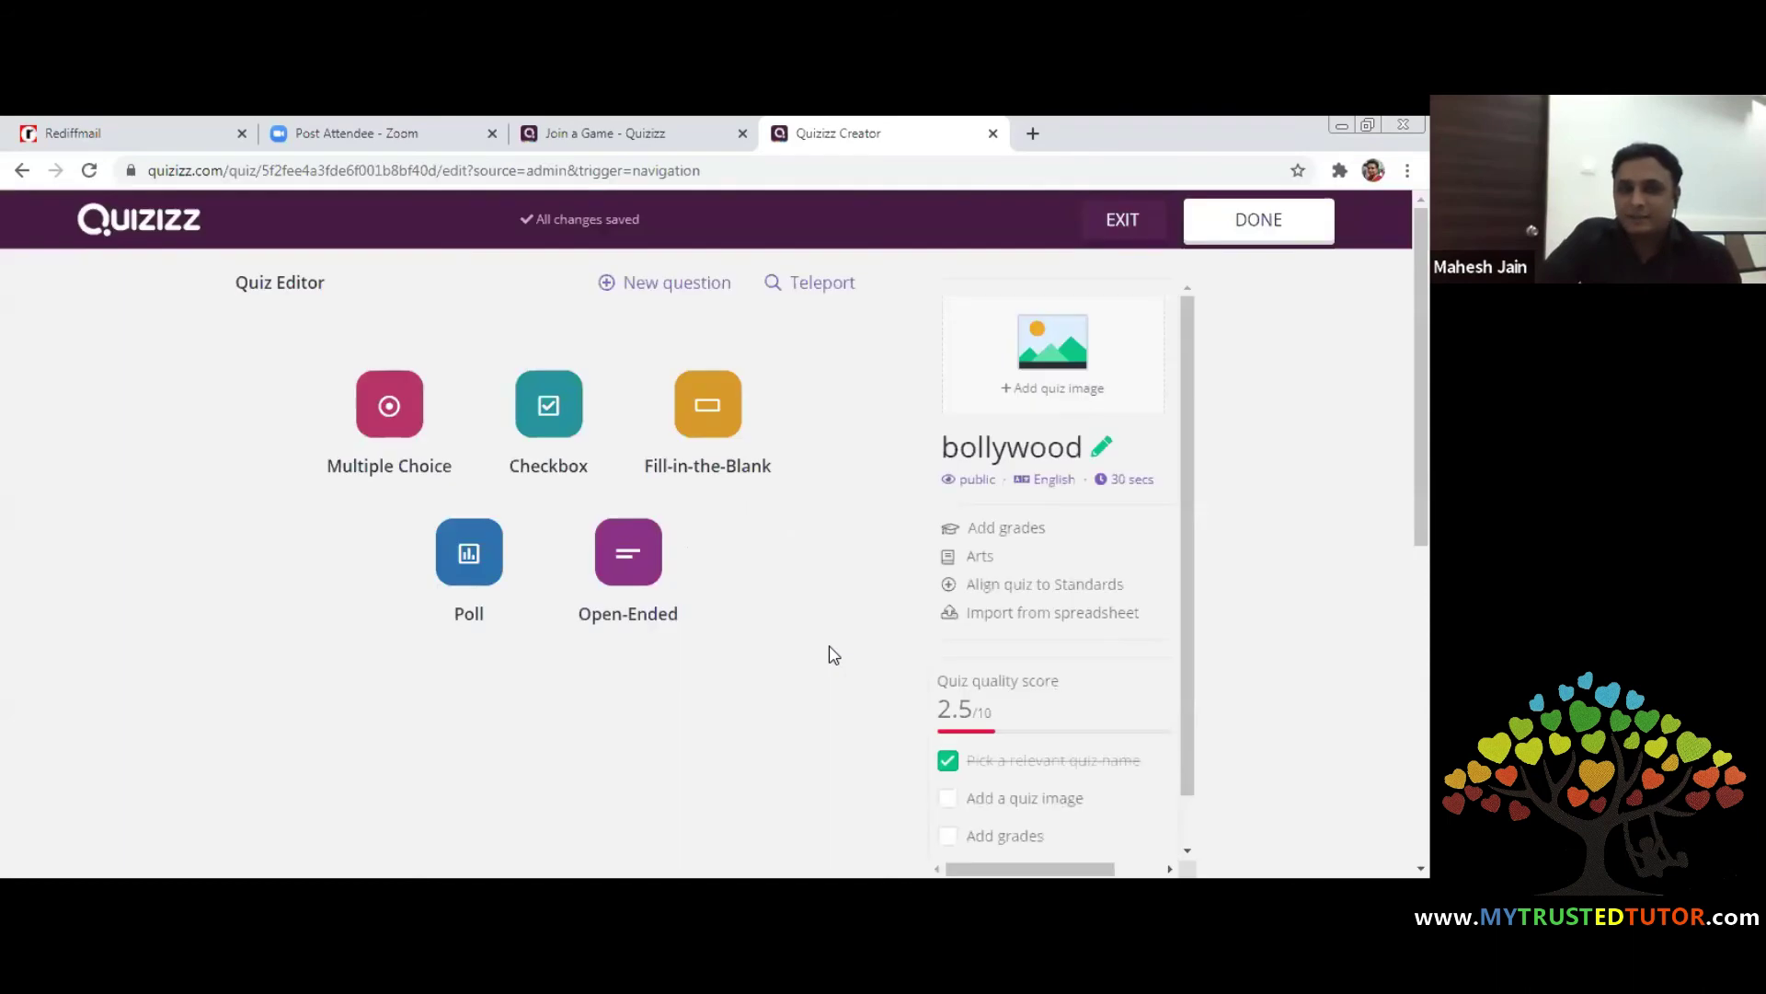
Add a multiple-choice question to the quiz with the text "amitabh's movie"
click(389, 408)
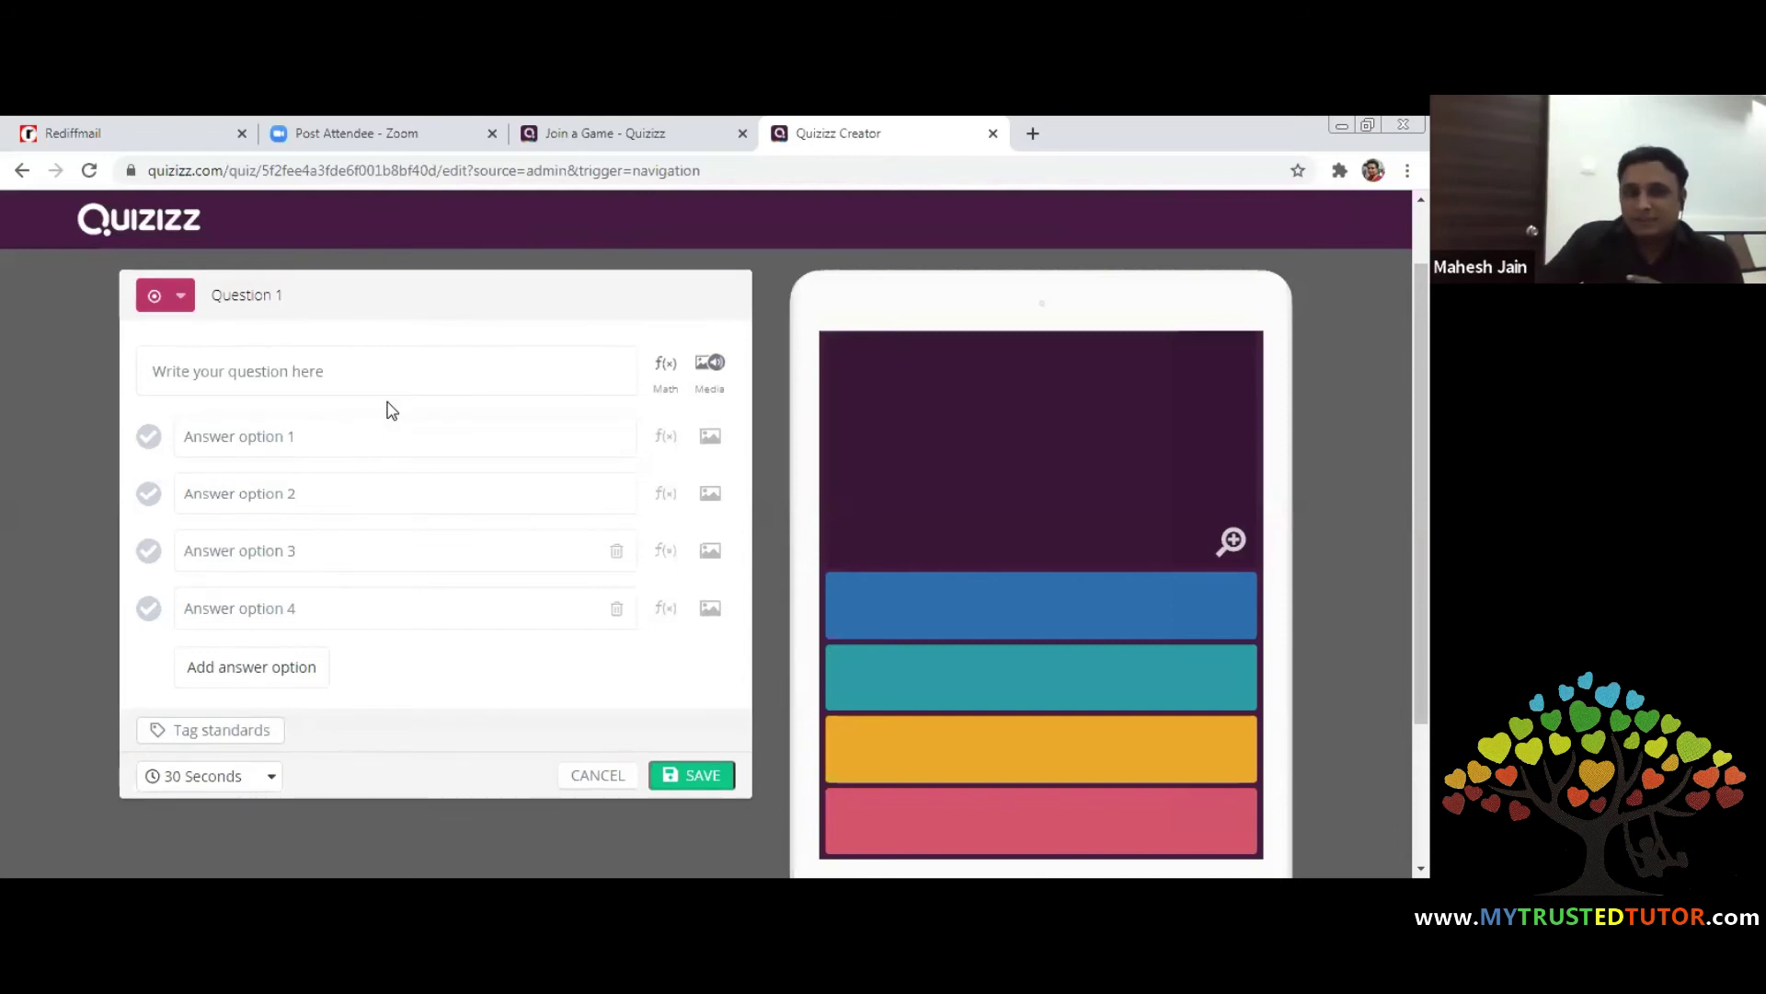
click(322, 376)
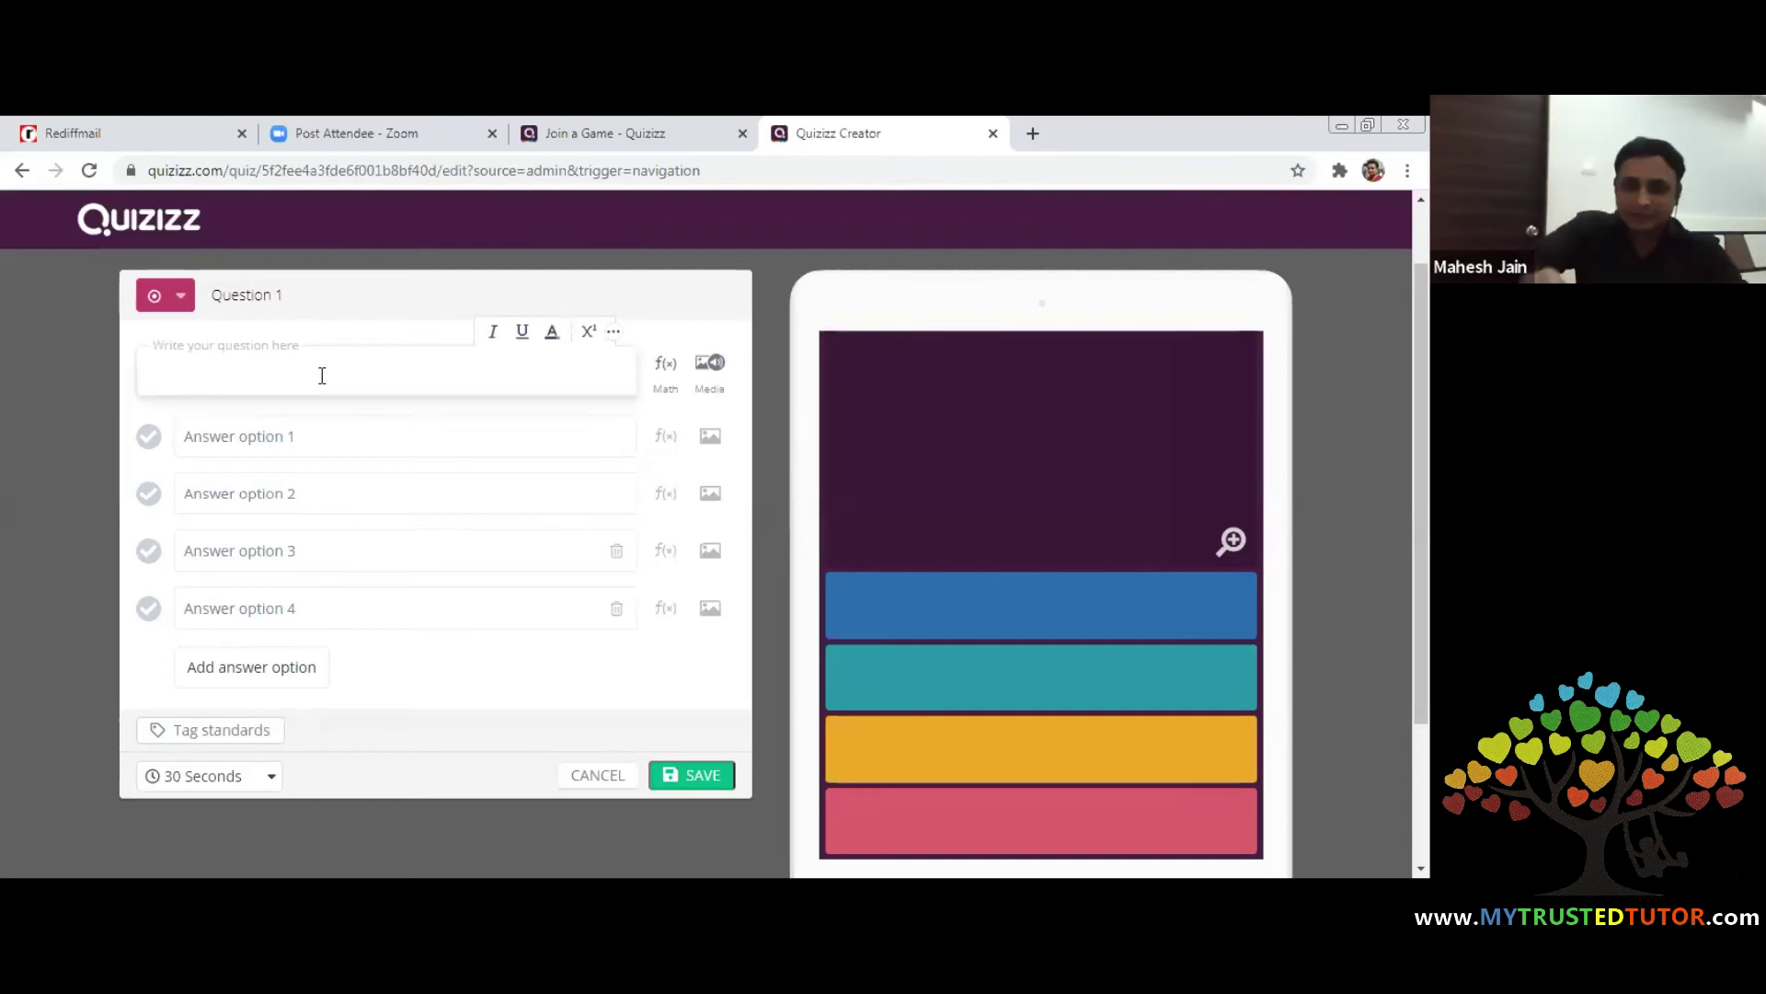
text(w)
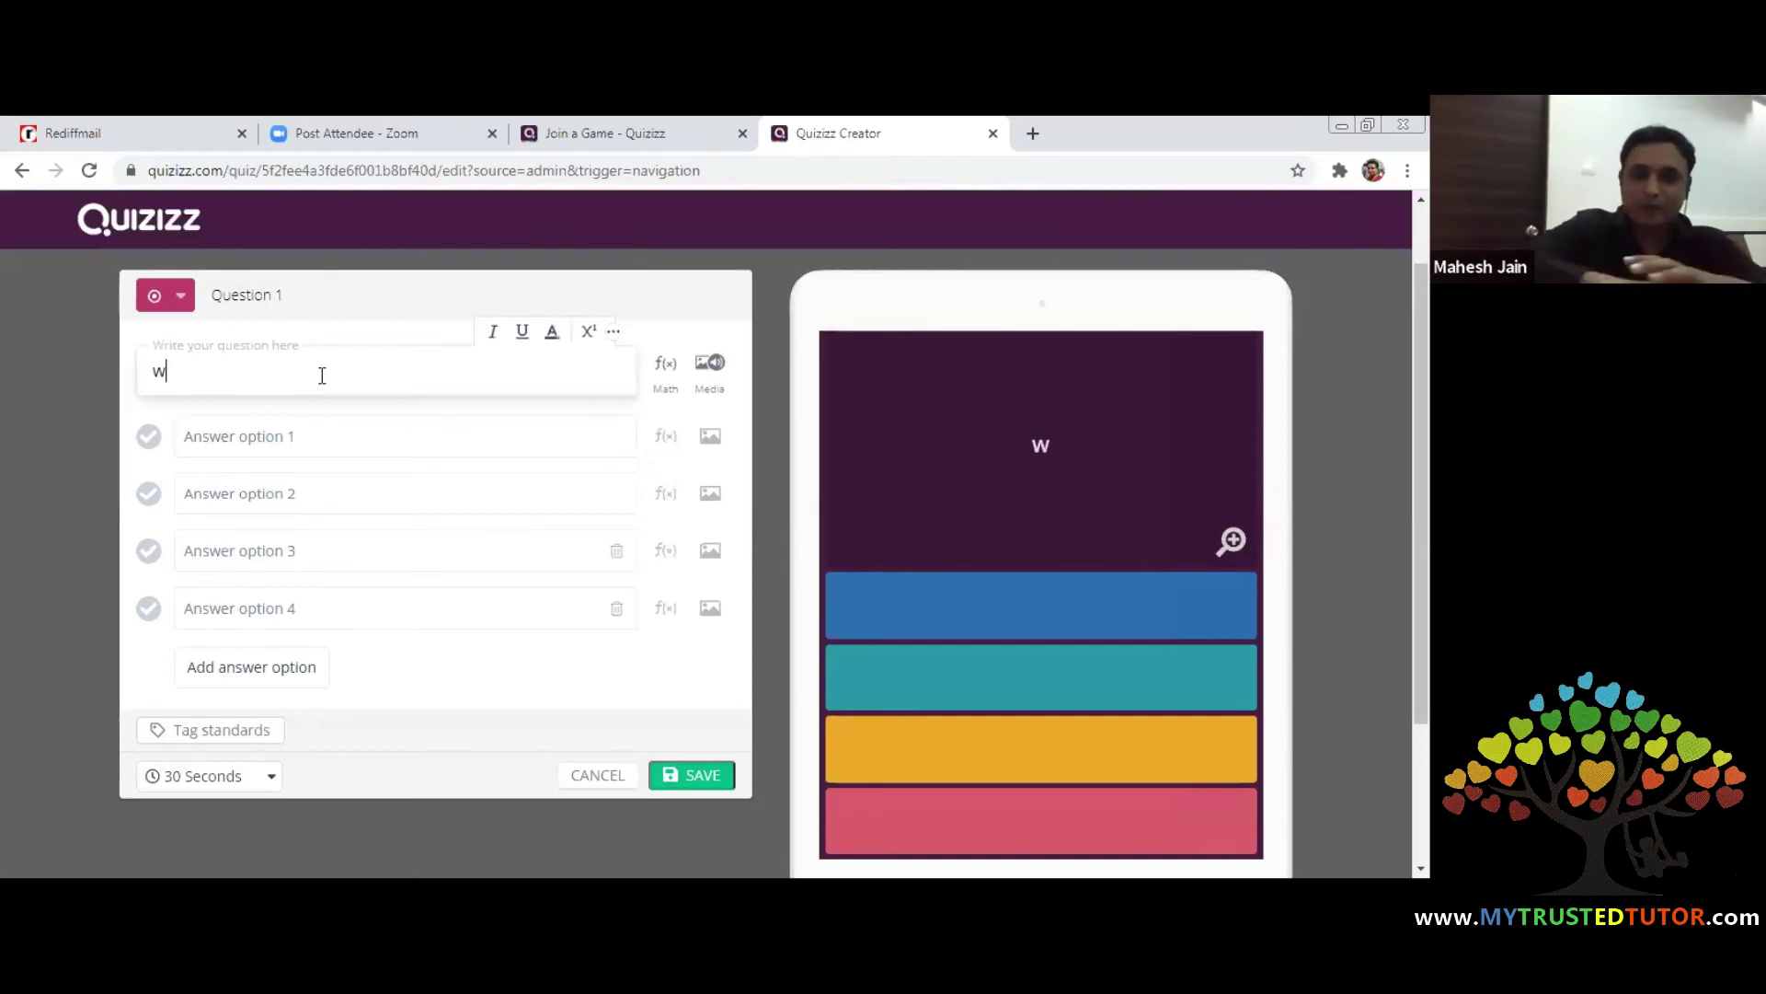
key(BackSpace)
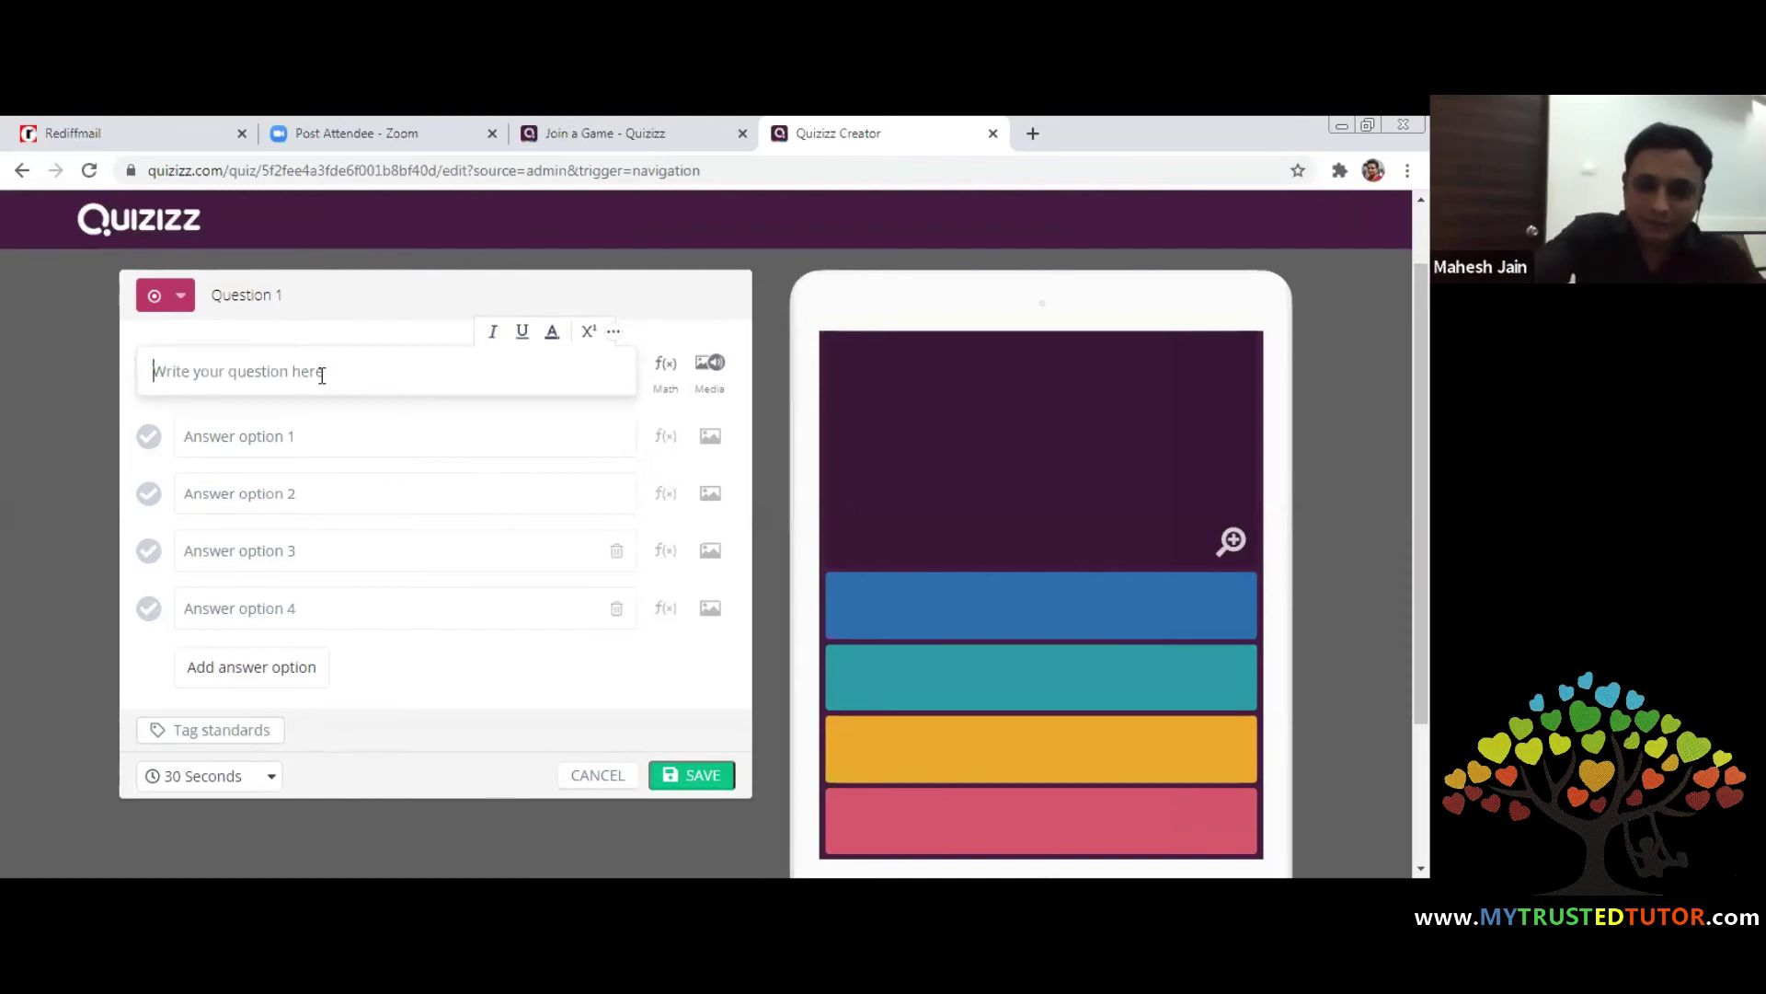
text(amita)
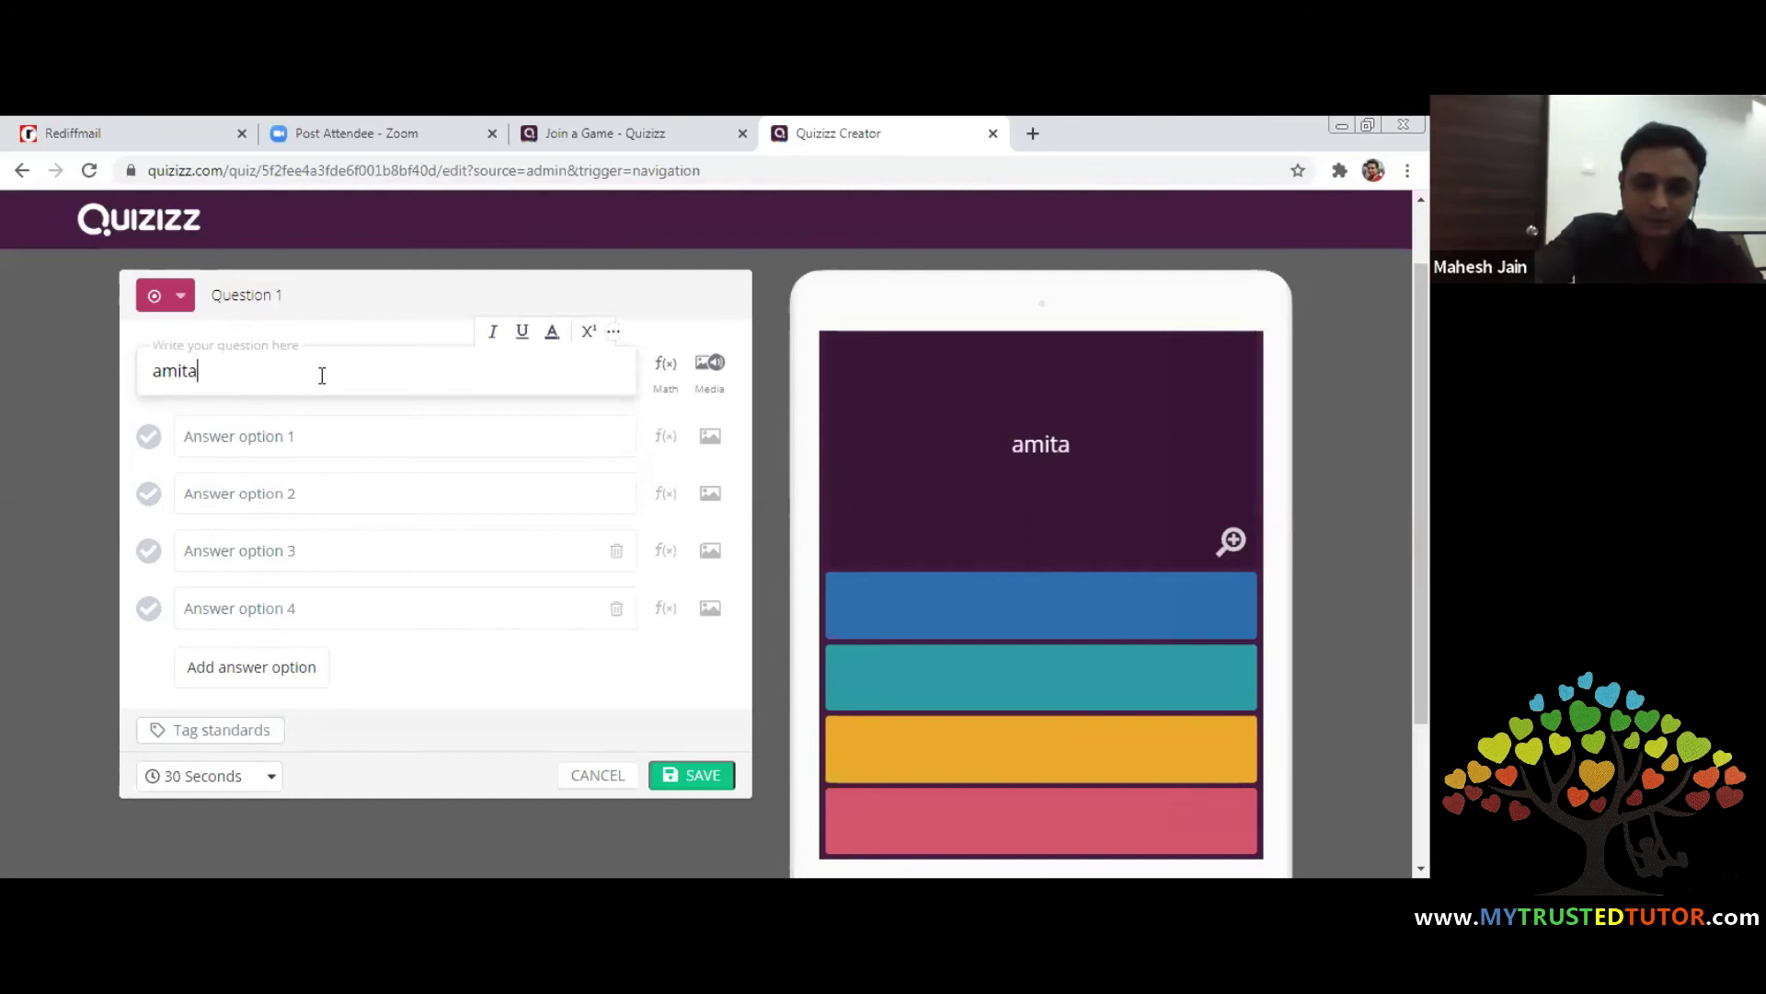
text(bh's )
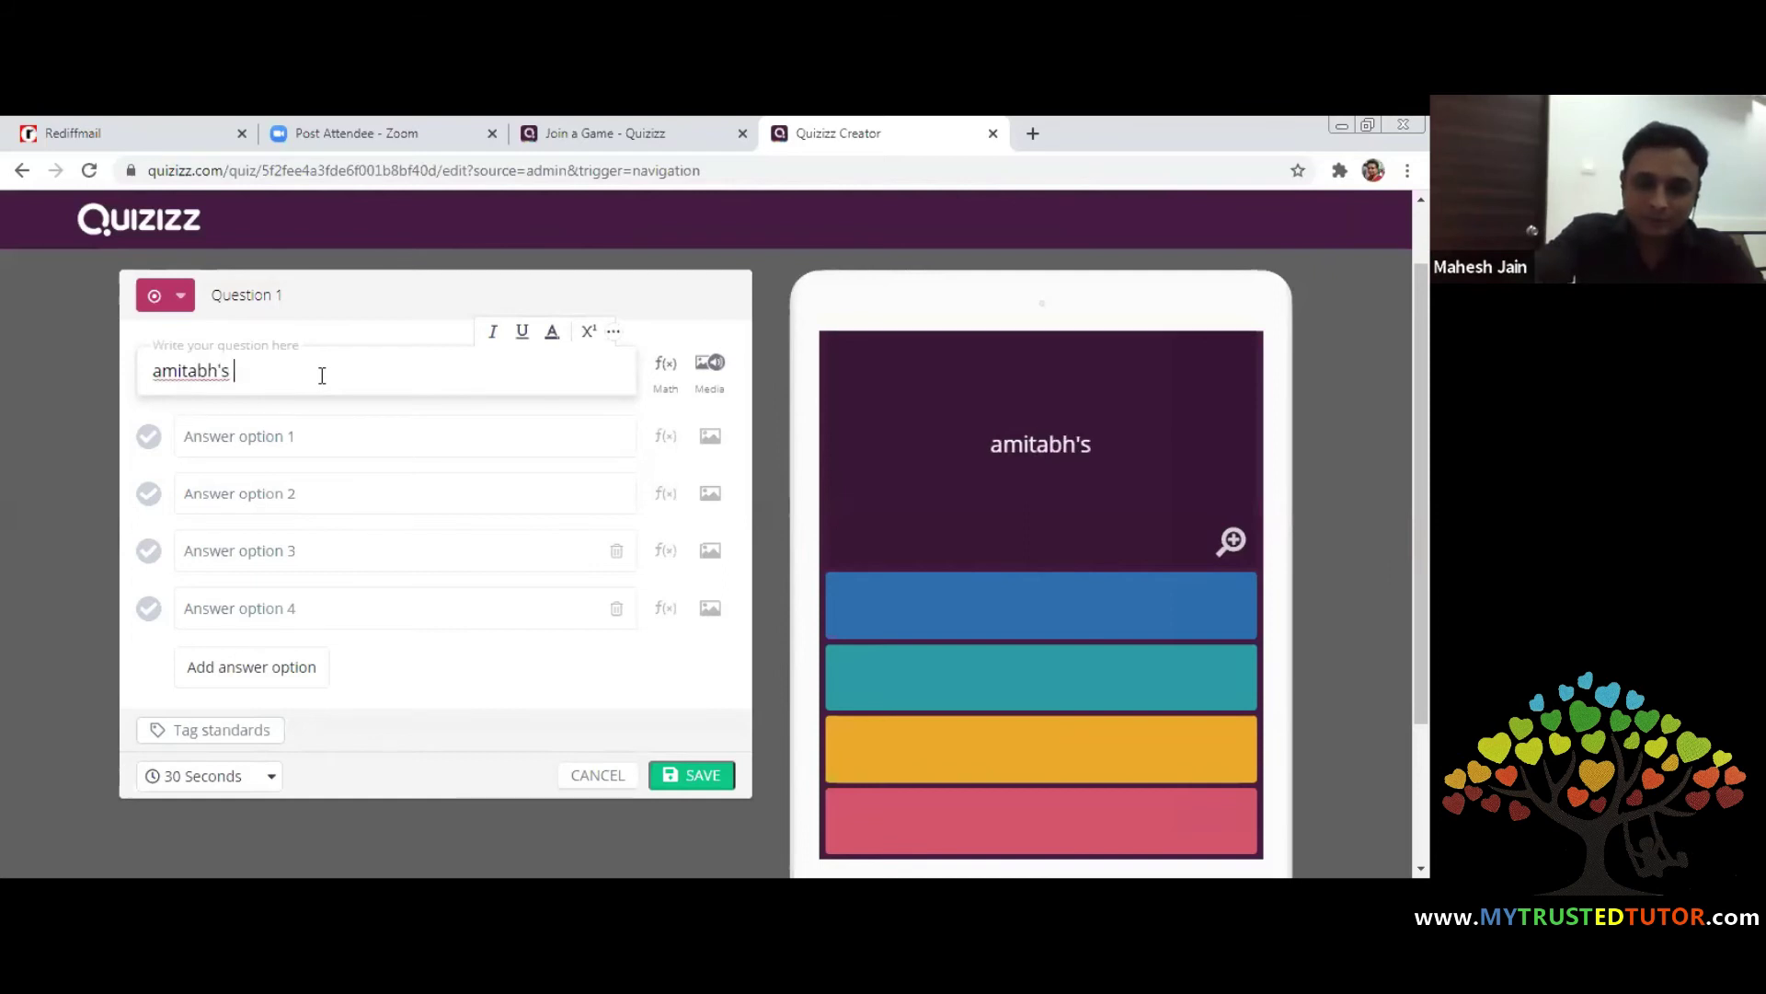
text(movie)
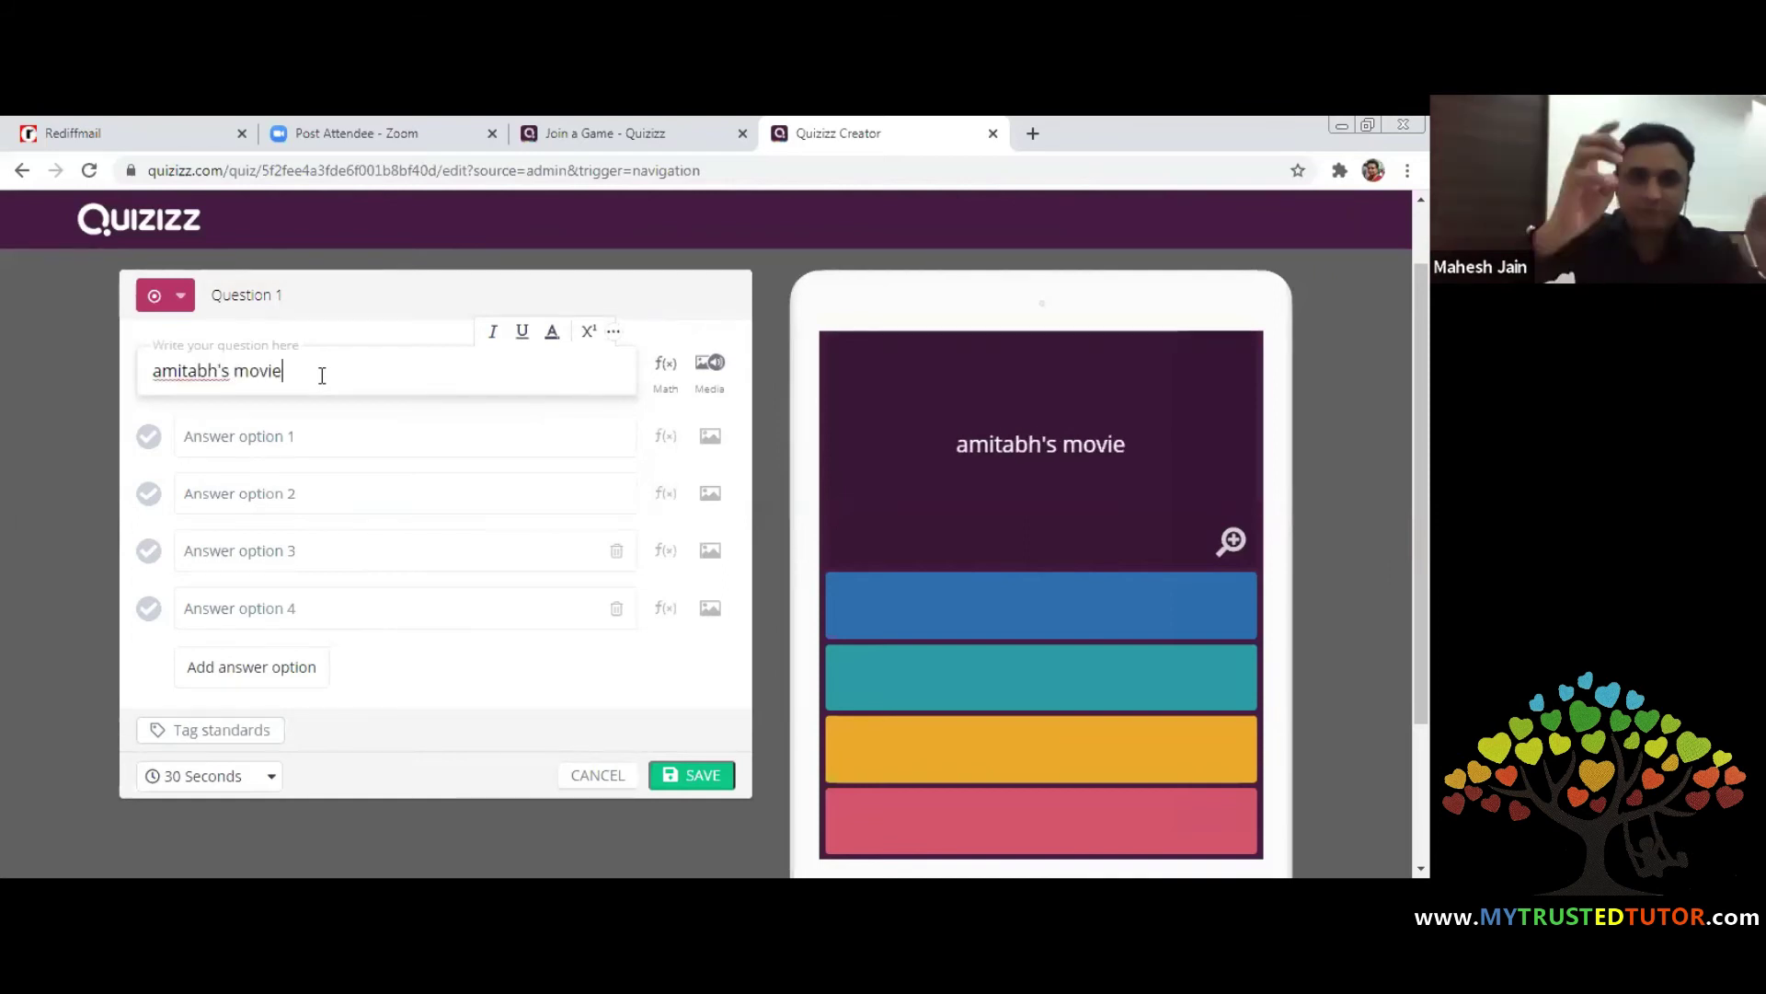
Fill the first three answer options with "kal ho na ho", "gulabo sitabo" and "dangal"
click(273, 447)
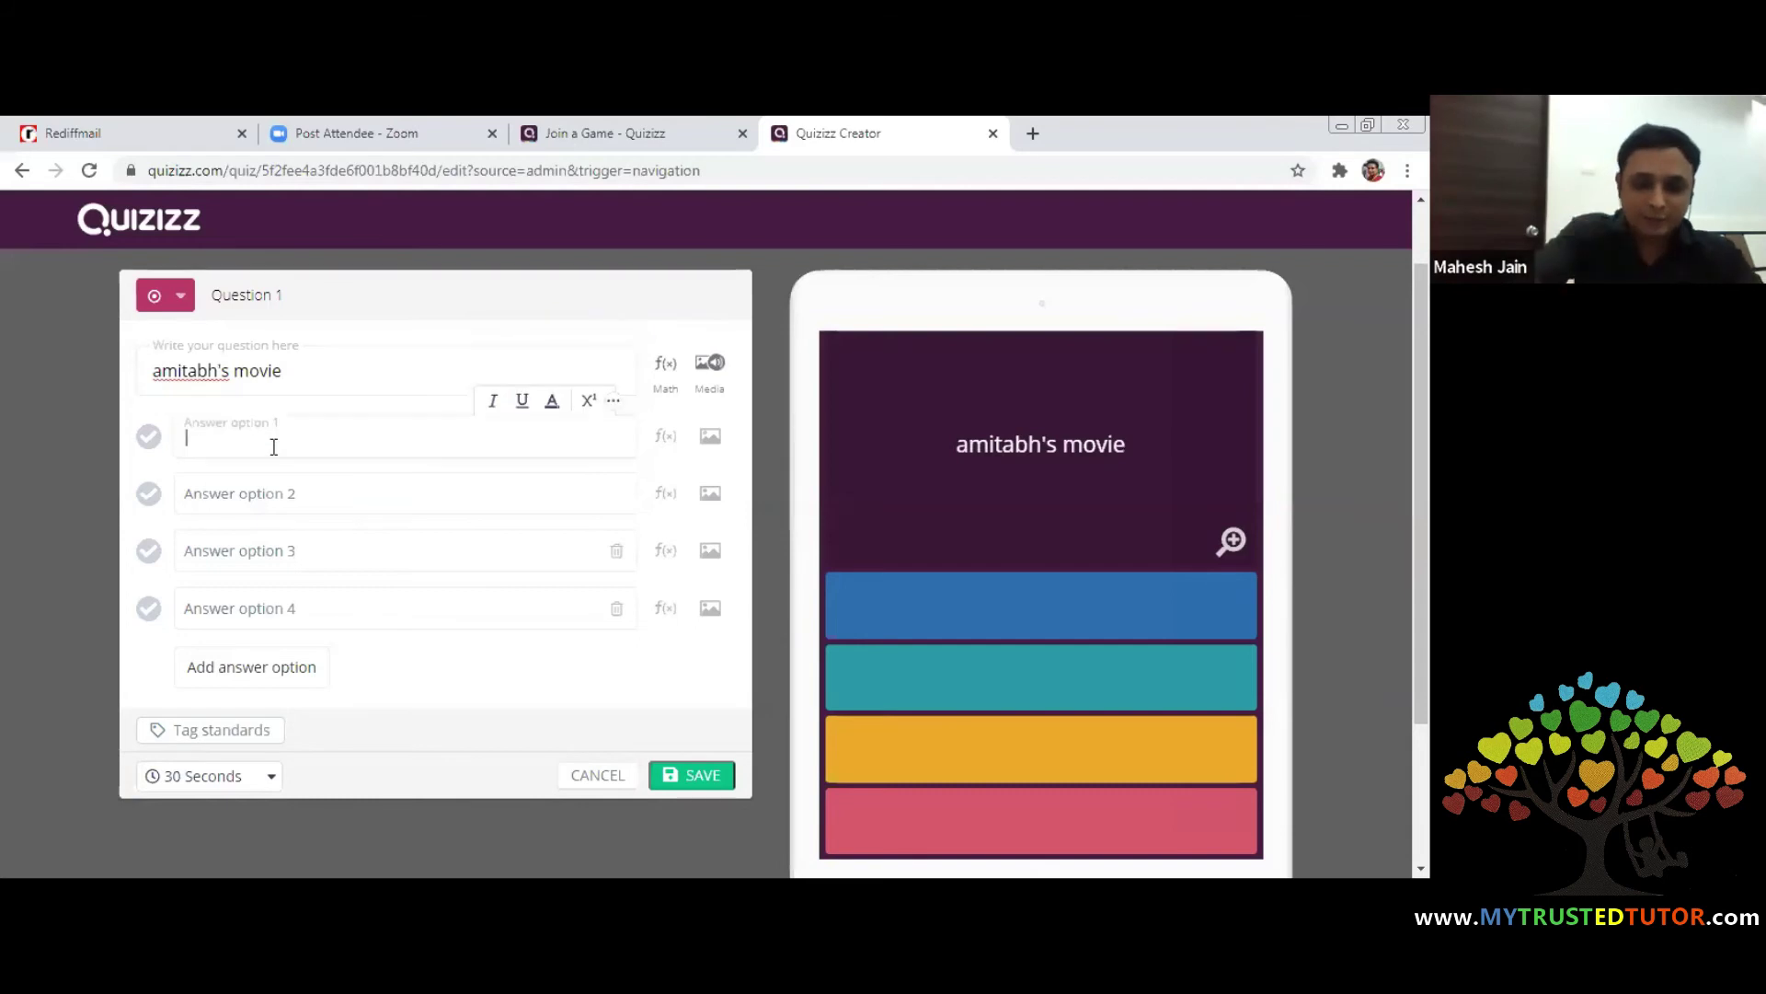
text(k)
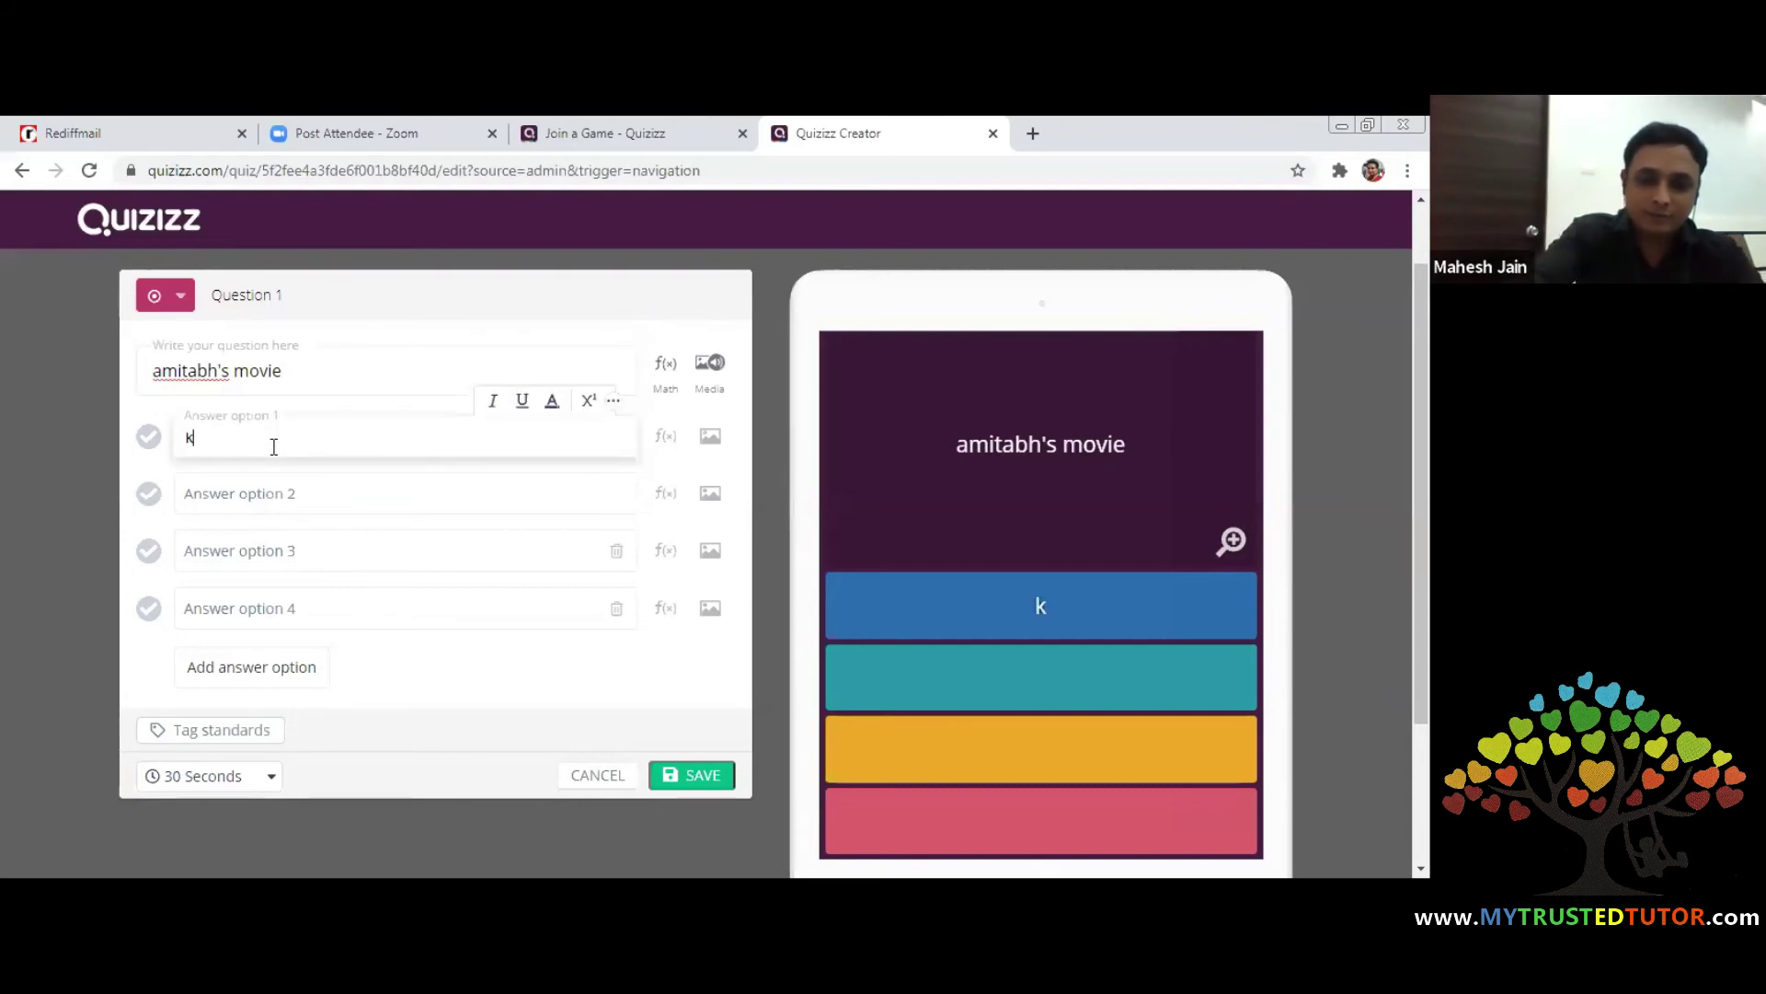
text(al ho na)
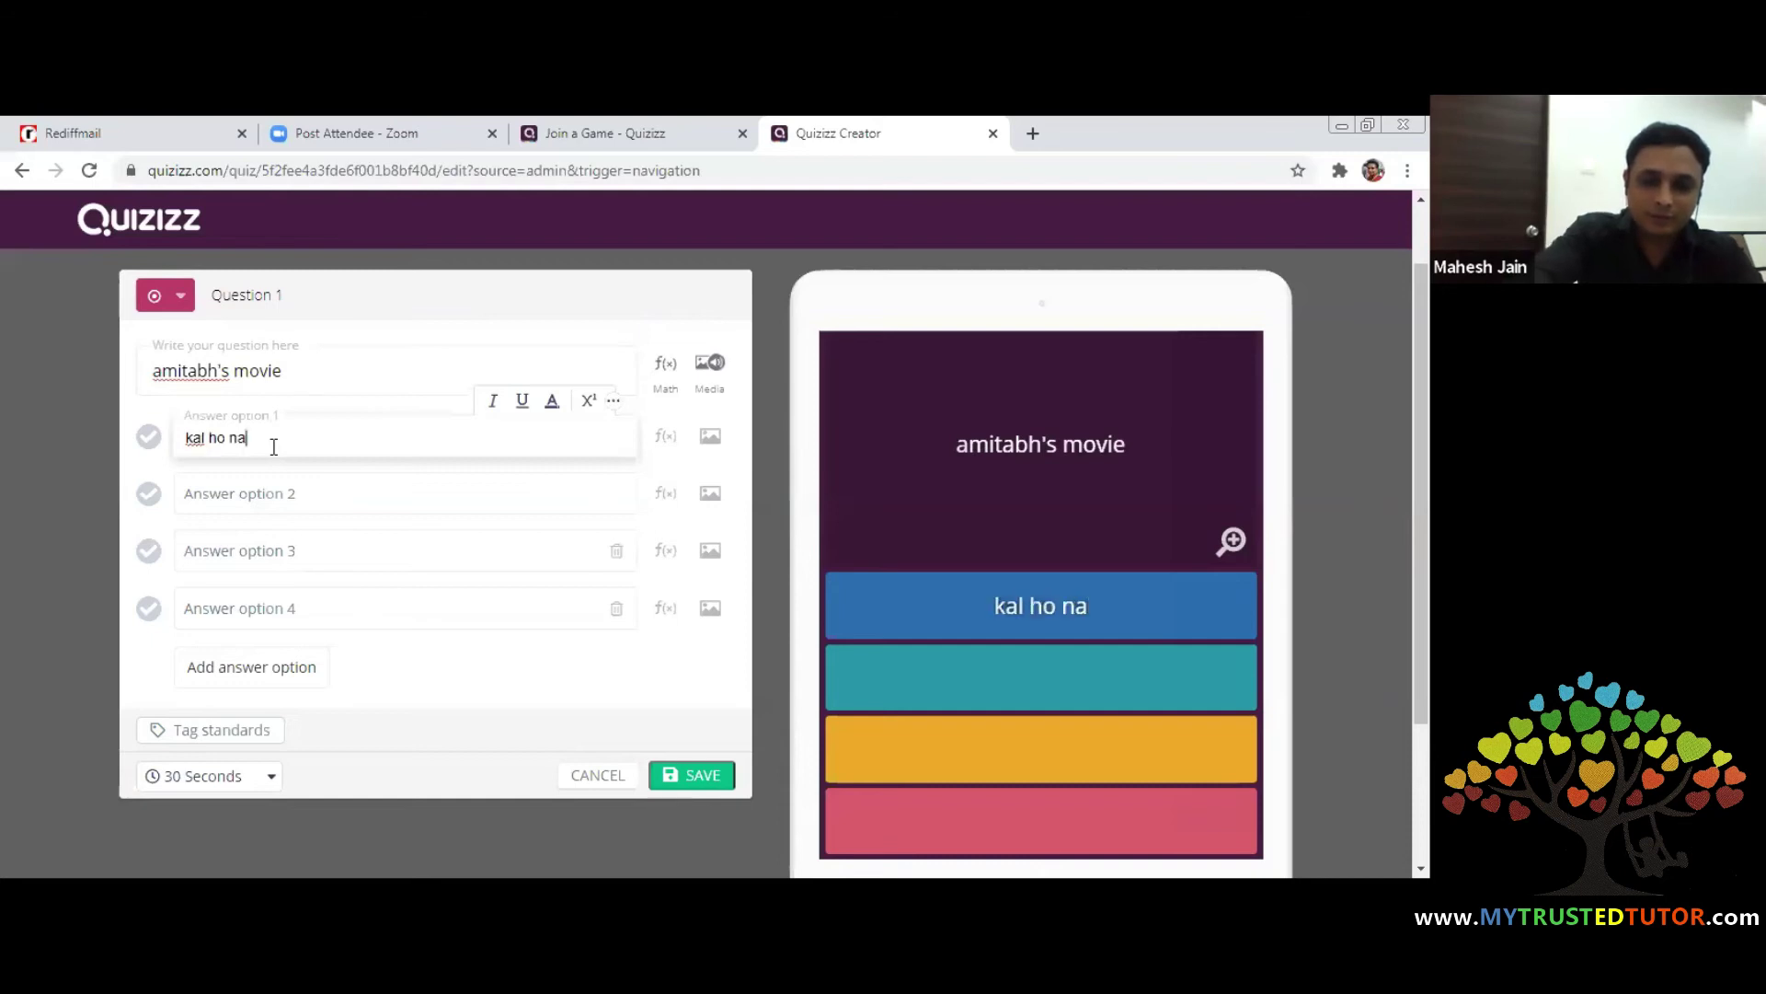
text( ho)
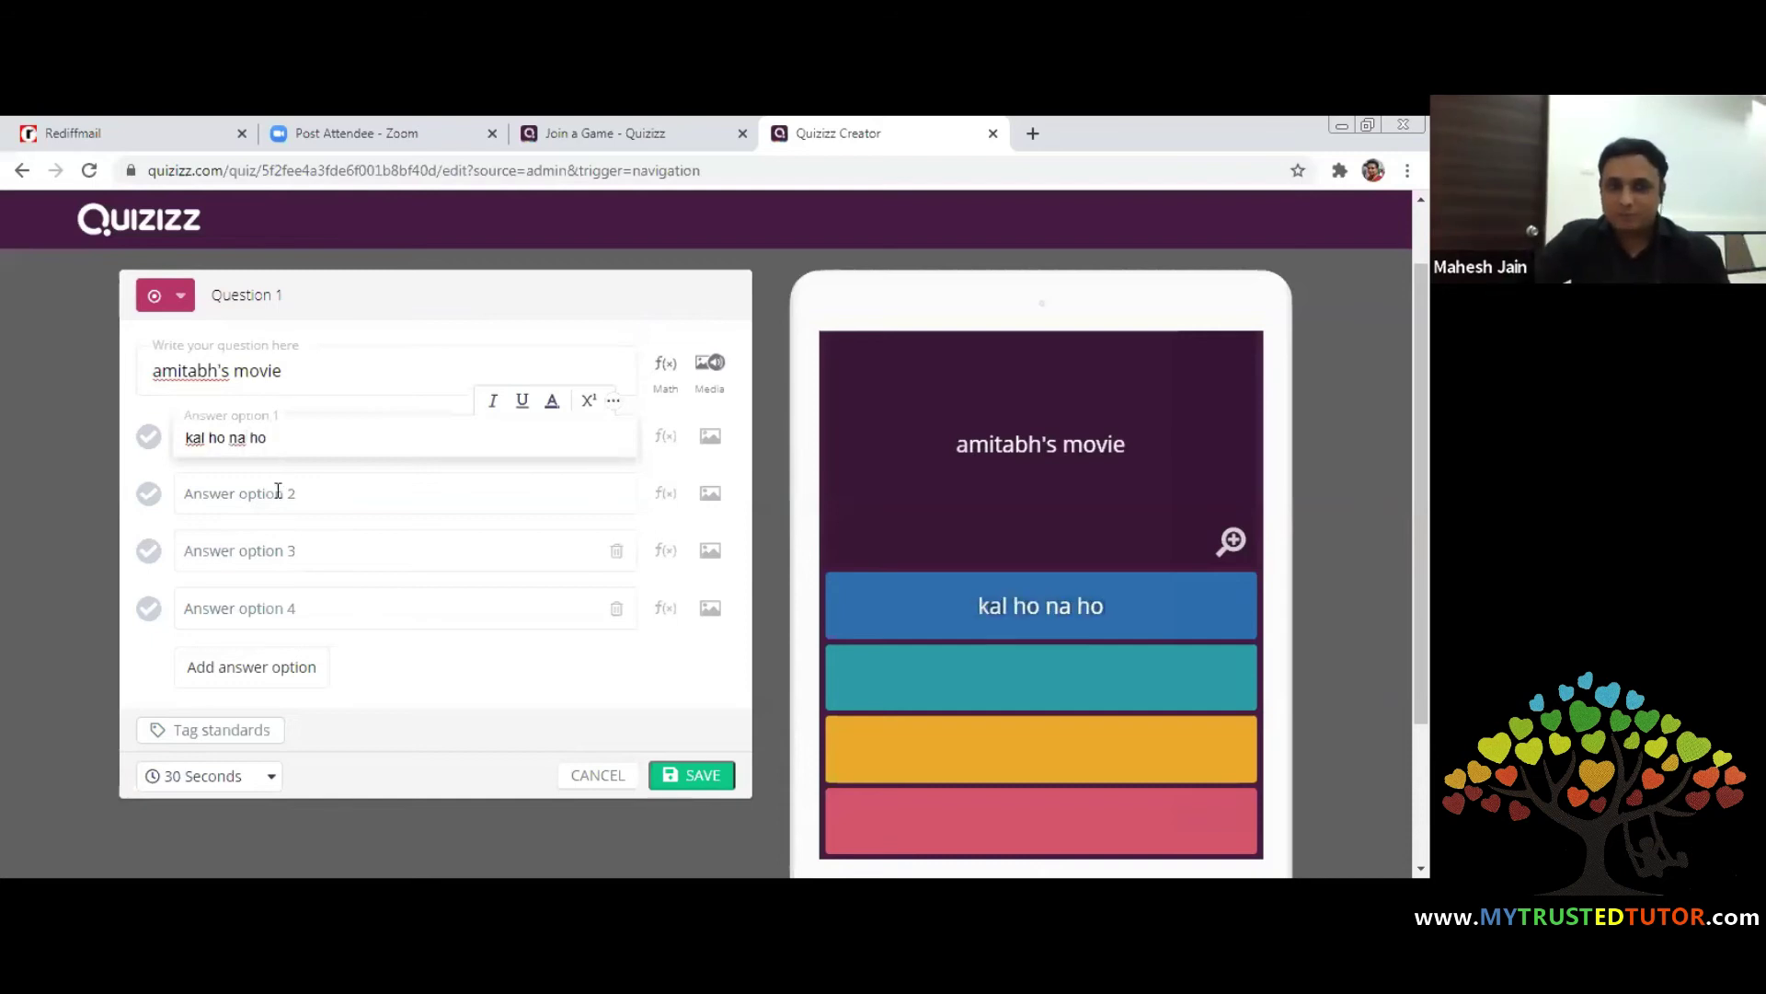
click(278, 490)
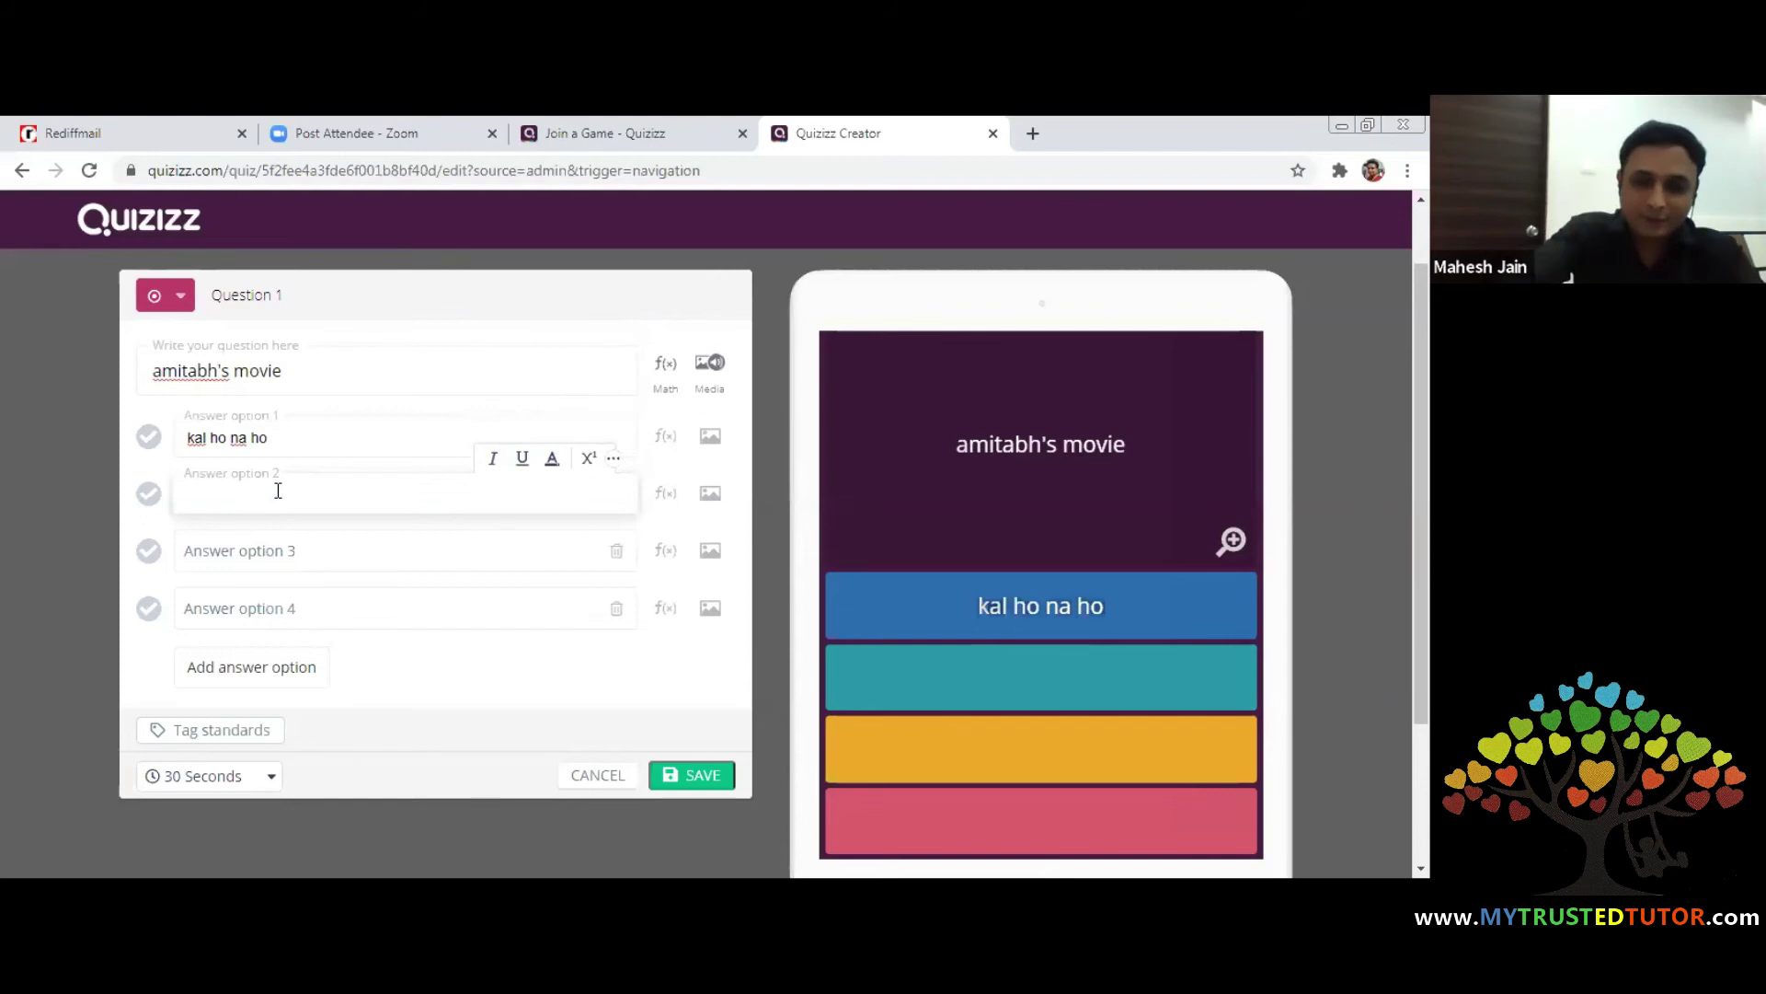
text(gulab)
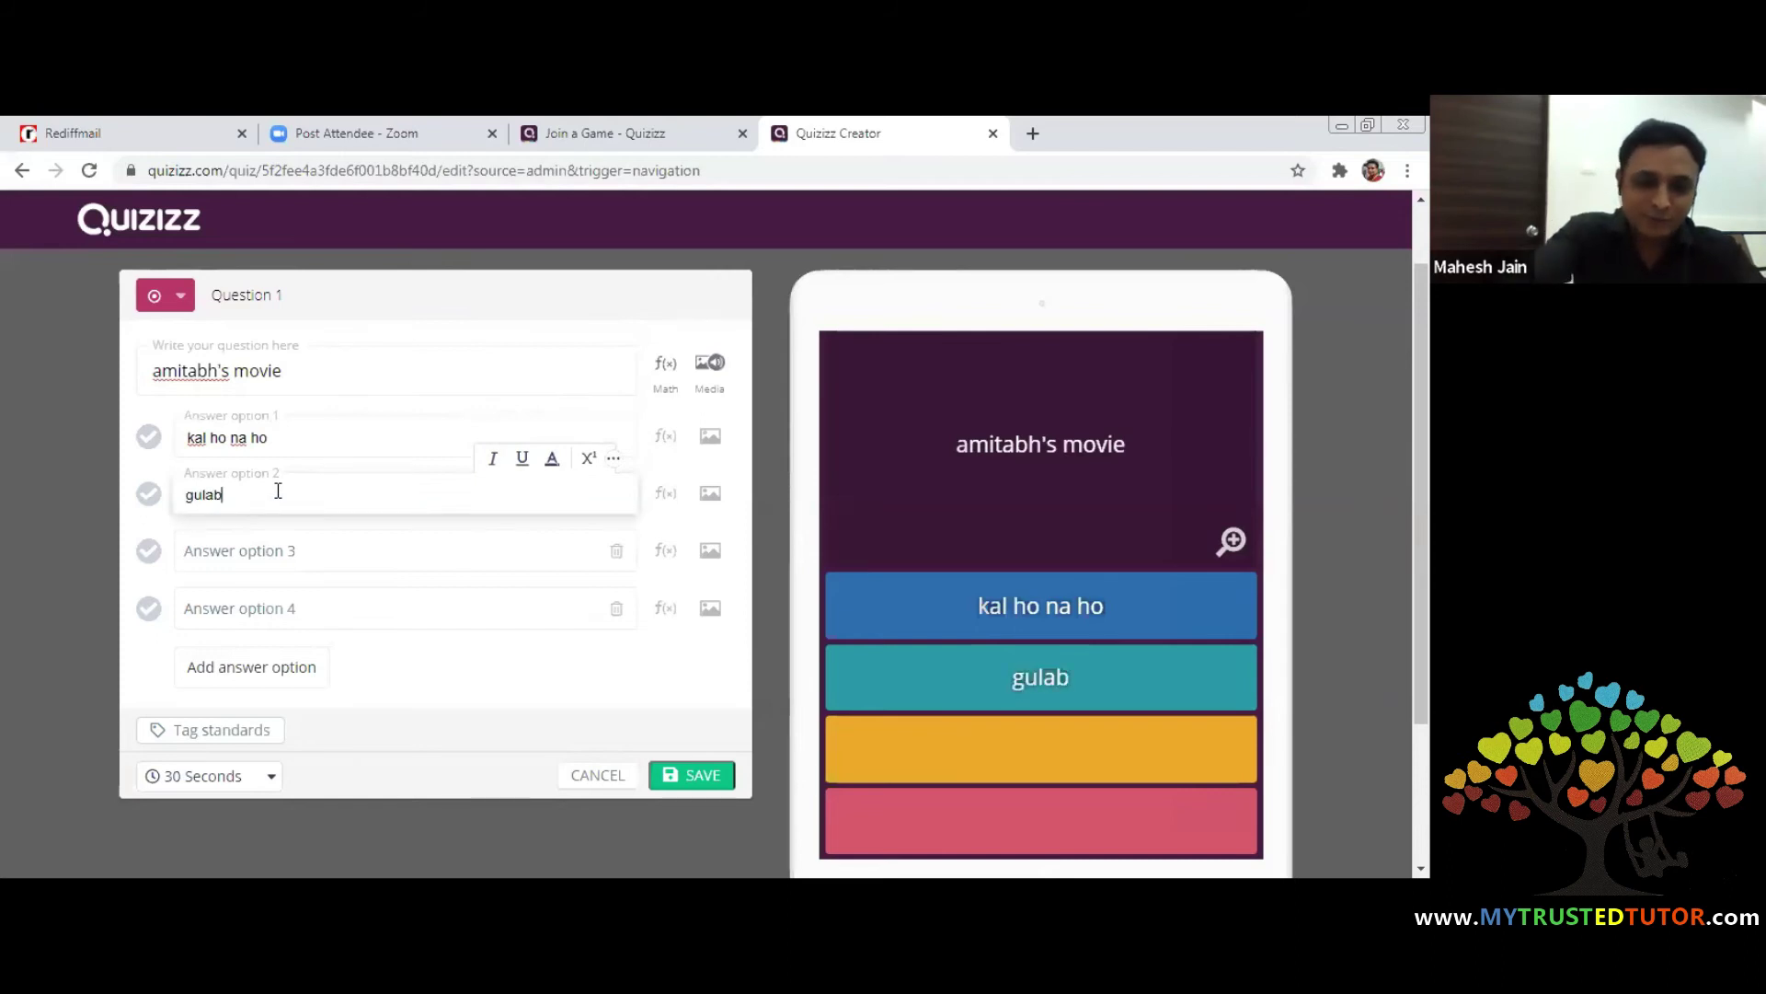
text(o sitab)
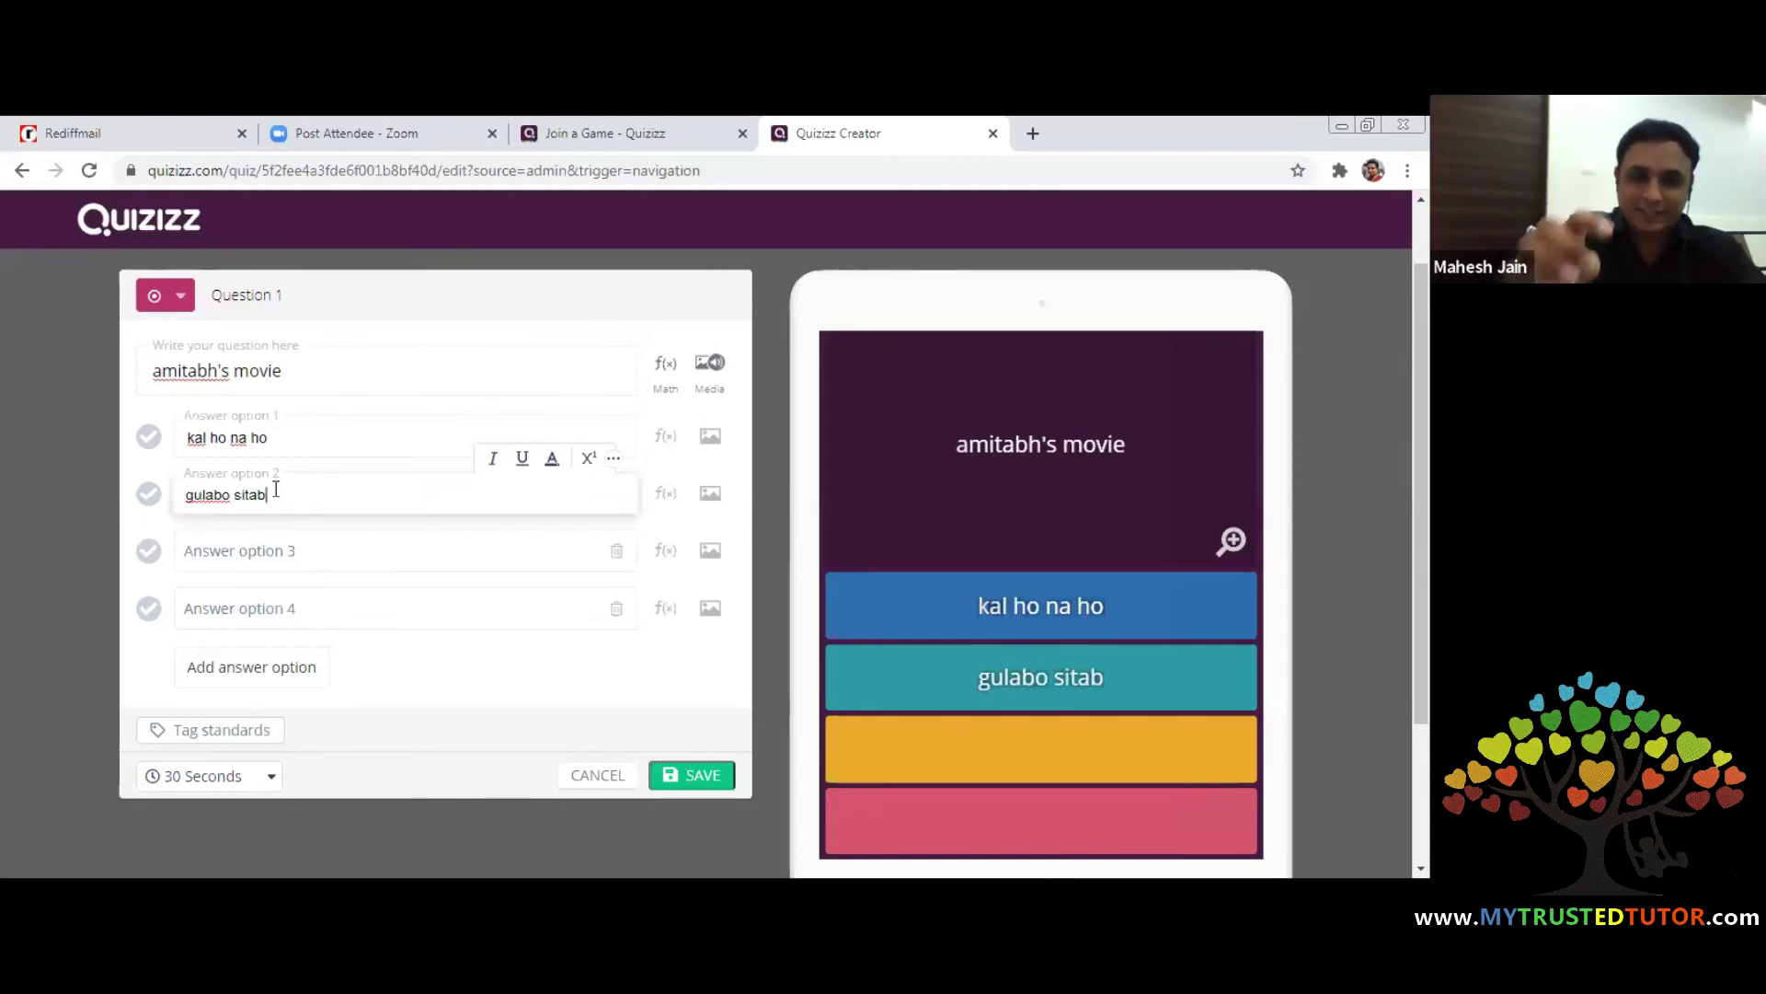
text(o)
click(247, 549)
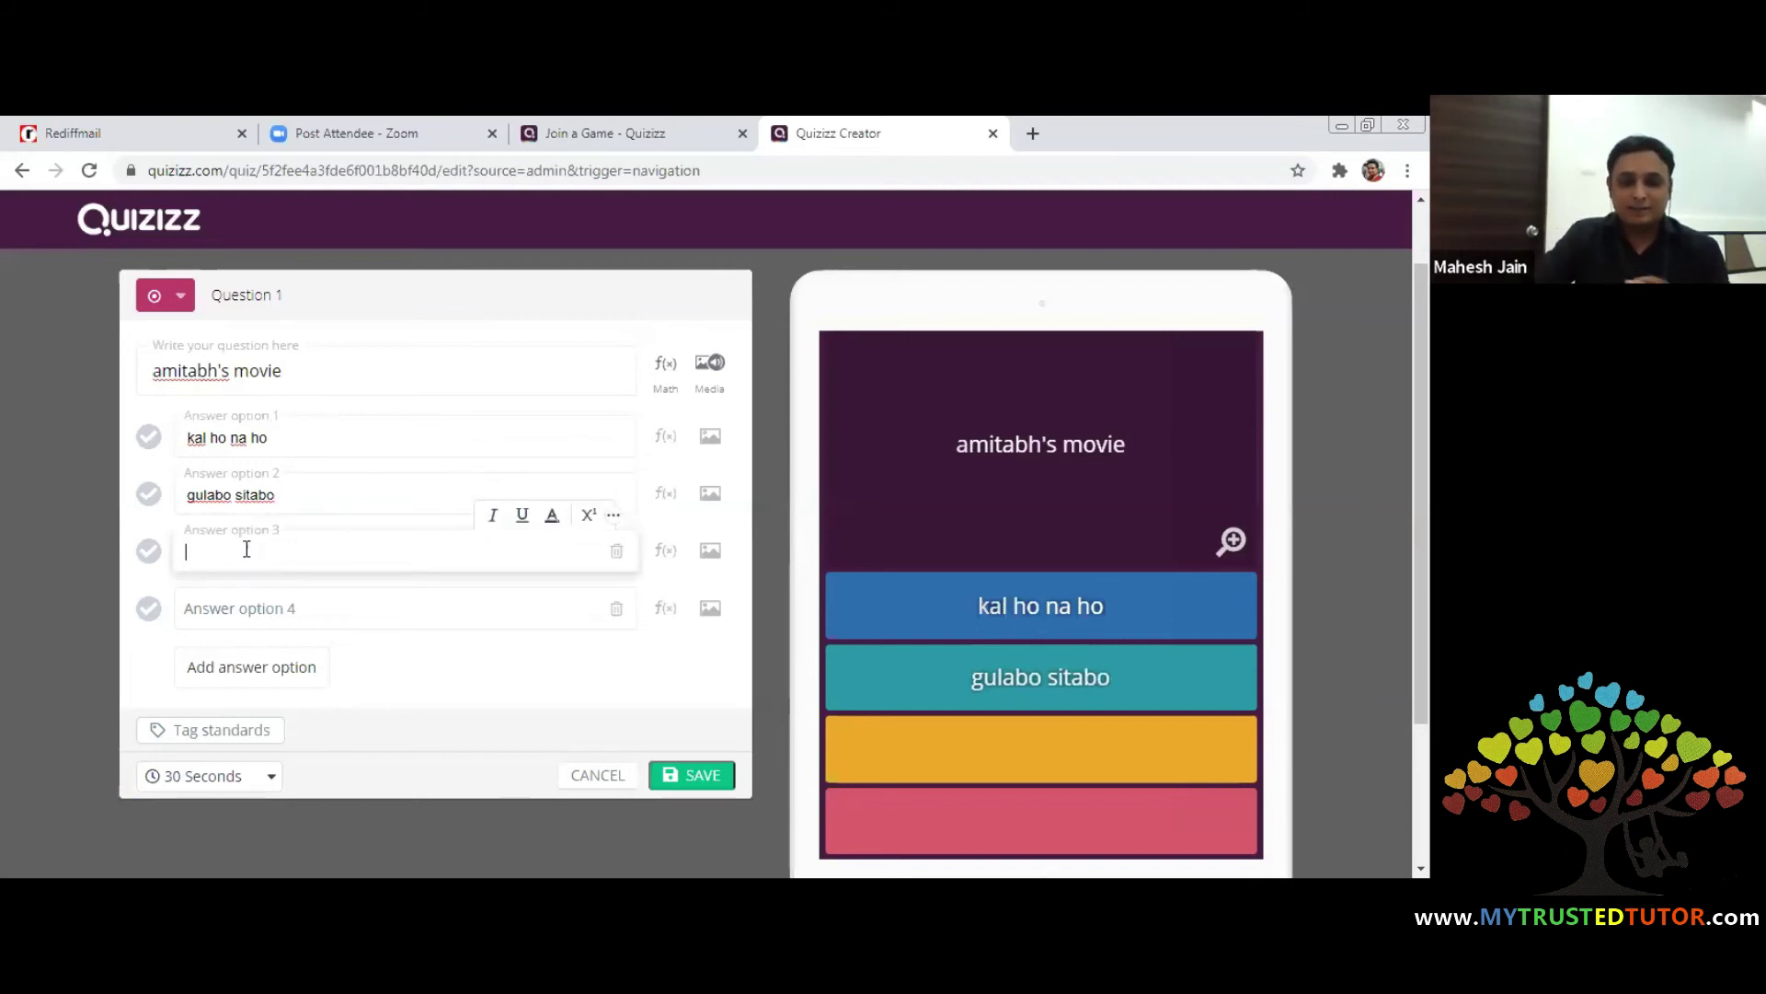
text(dan)
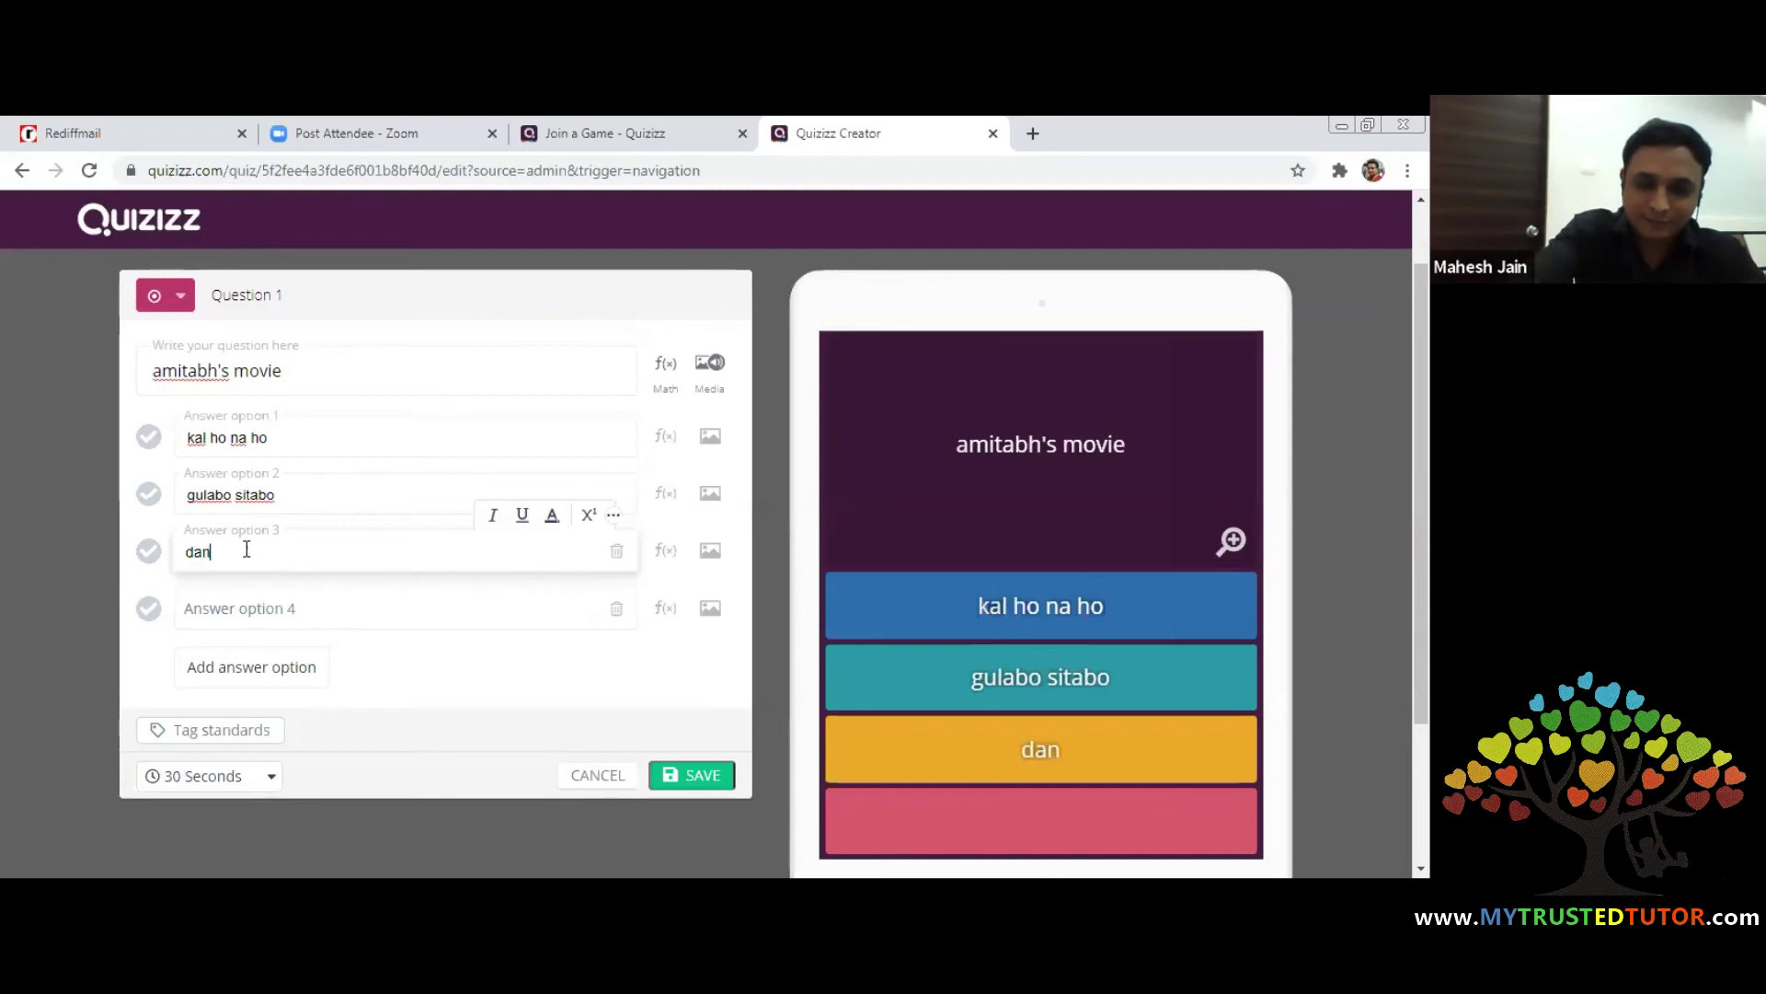
text(gal)
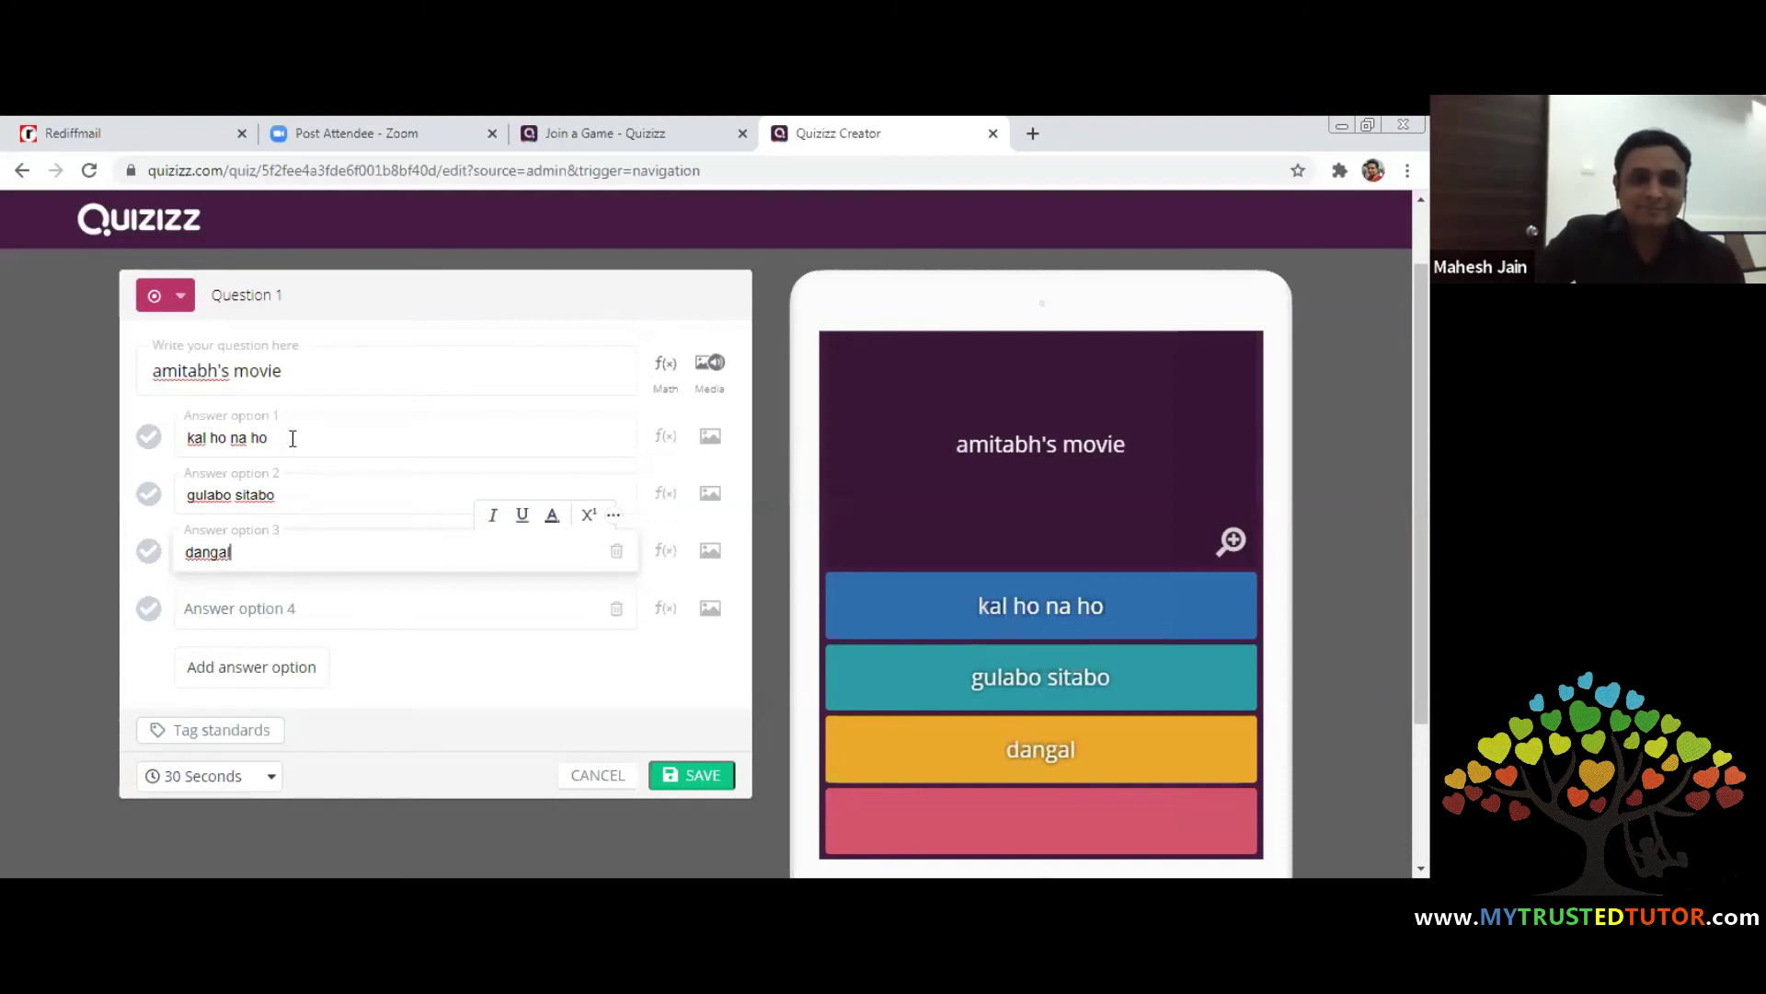
click(293, 384)
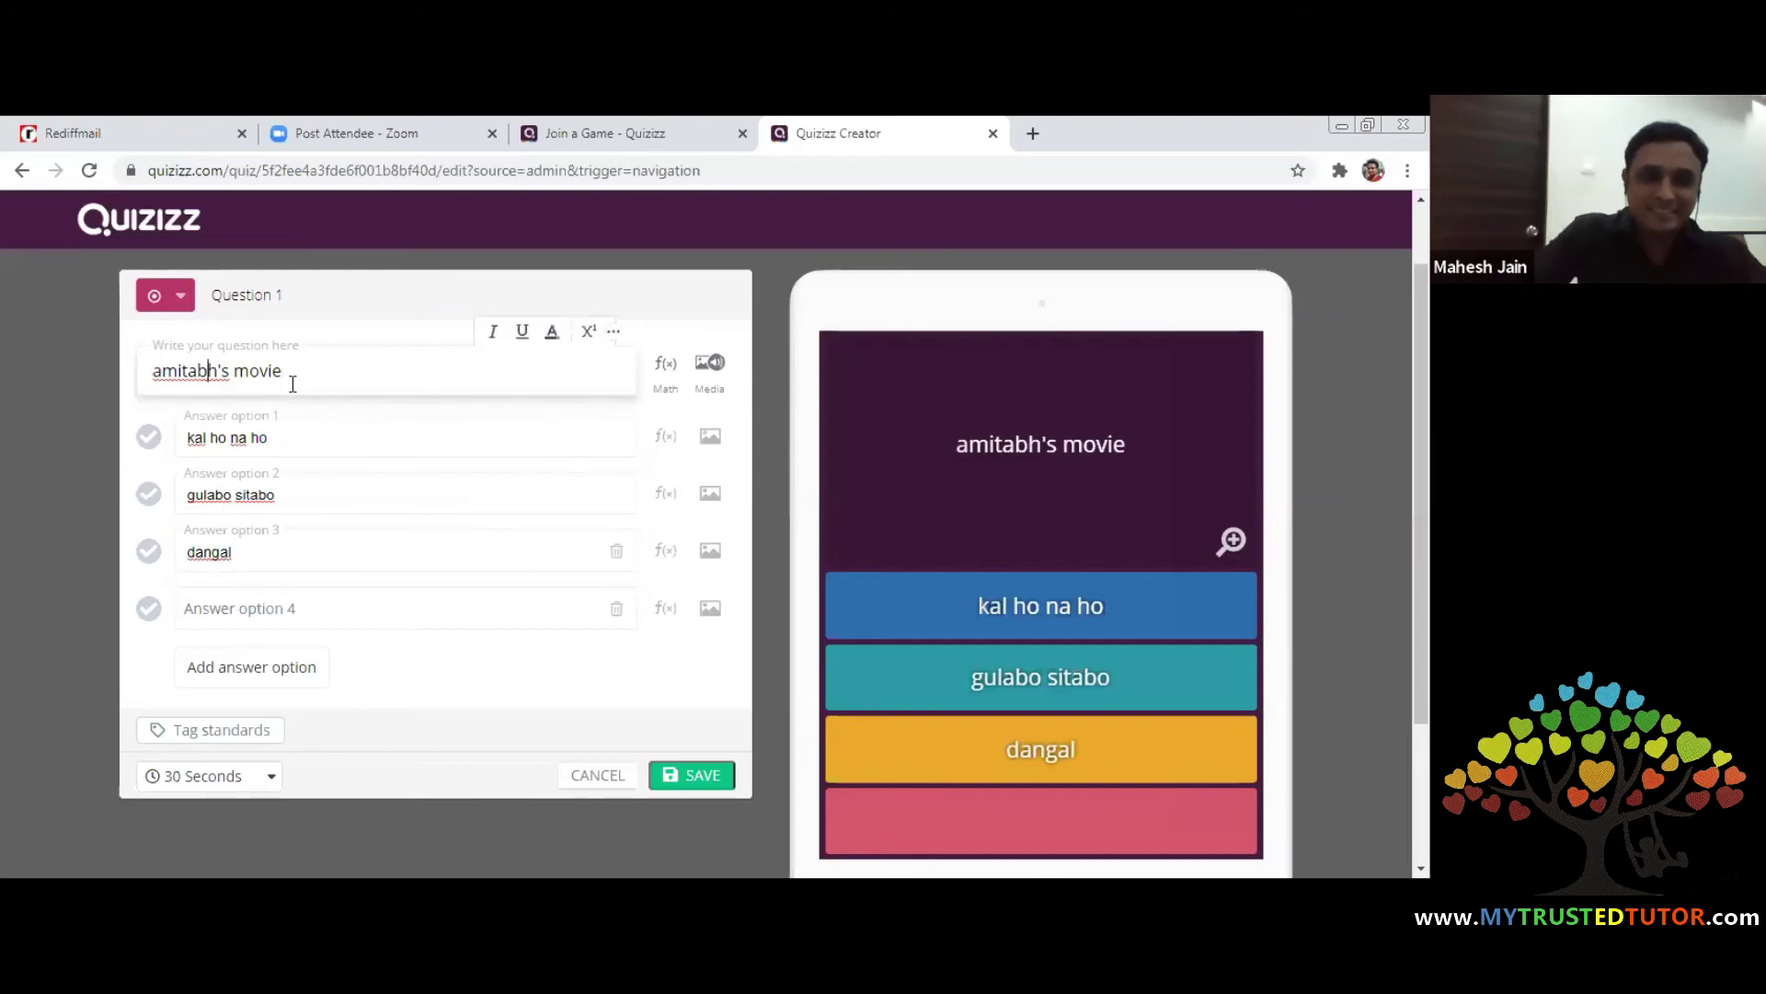
key(Left)
key(Left)
key(Left)
key(Left)
key(Left)
key(Left)
text(not)
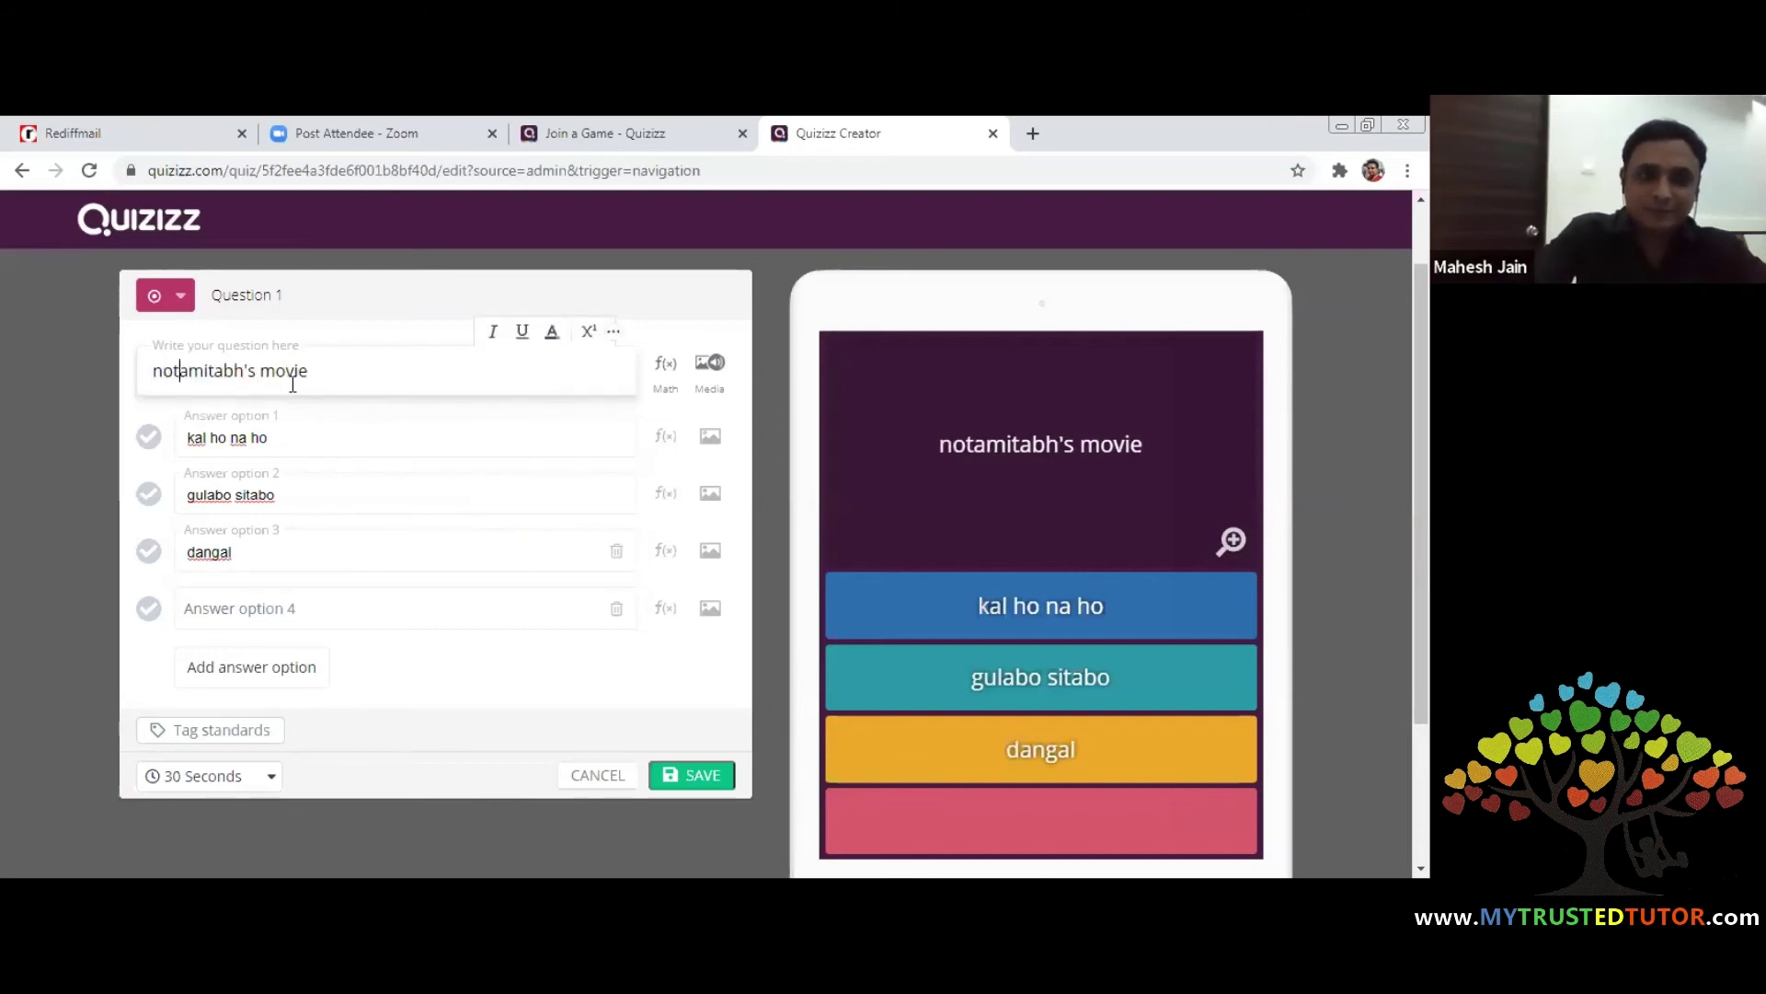
text( a)
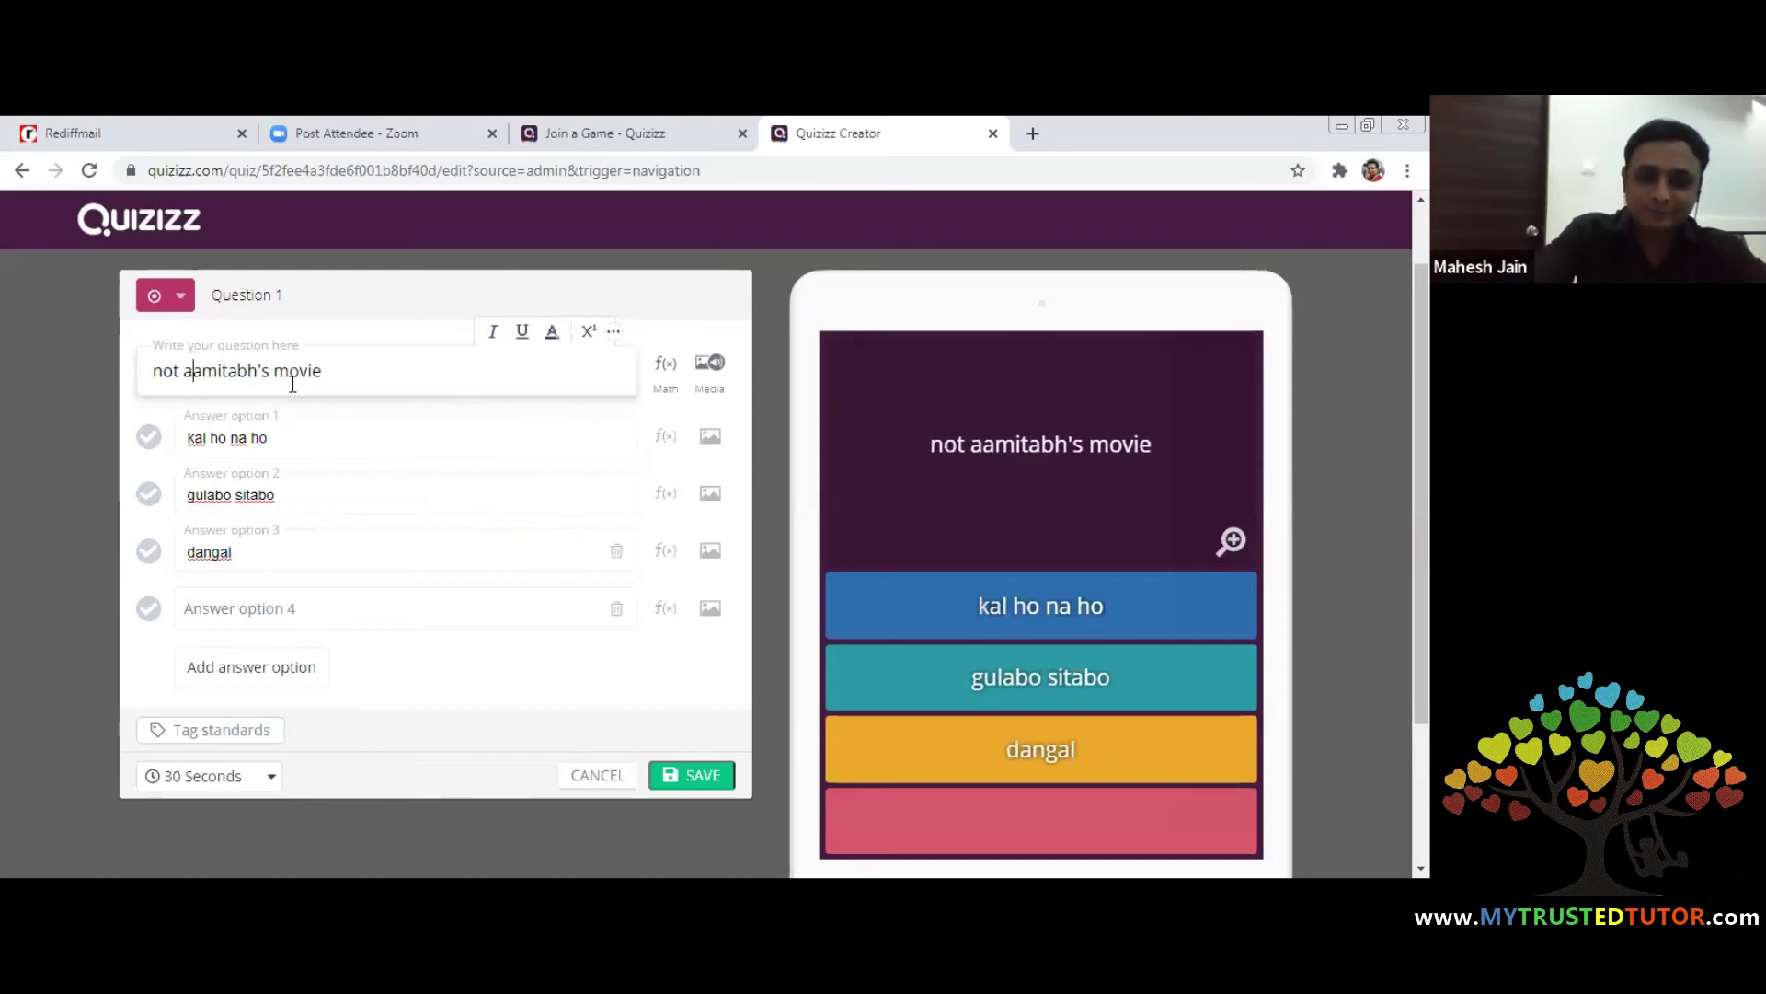
key(BackSpace)
key(BackSpace)
key(BackSpace)
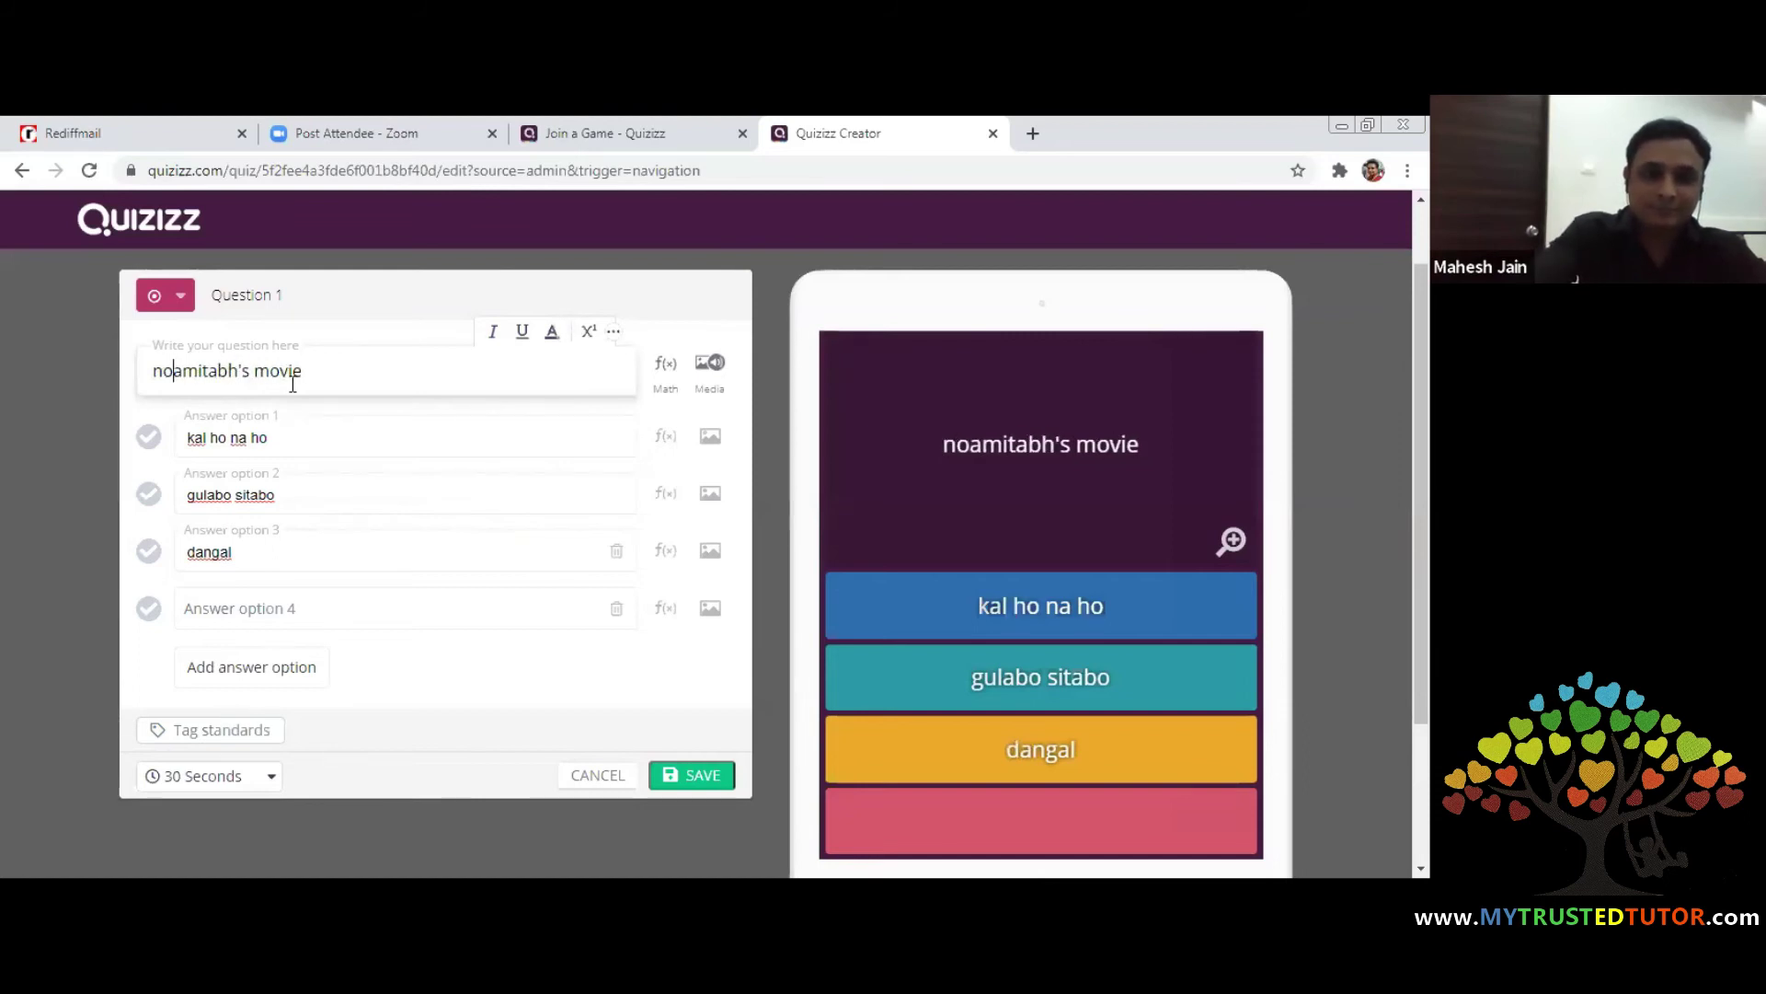
key(BackSpace)
key(BackSpace)
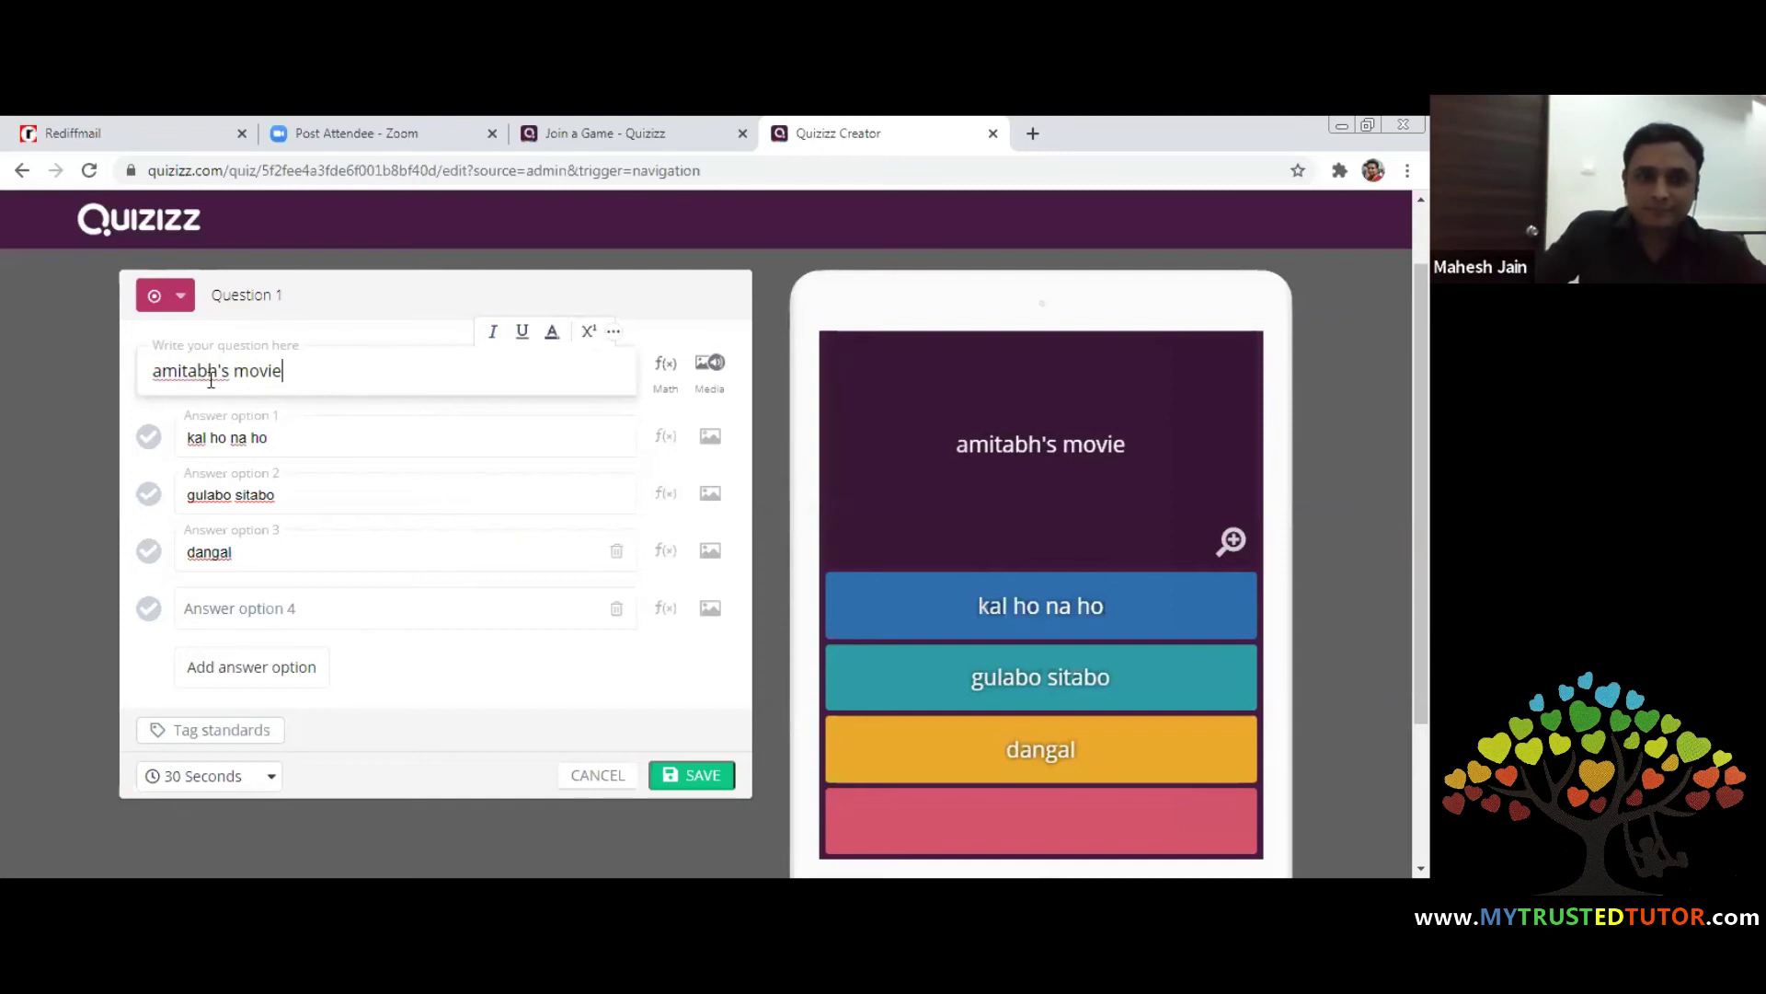
Change the question text to "not a amitabh's movie"
click(153, 379)
text(no)
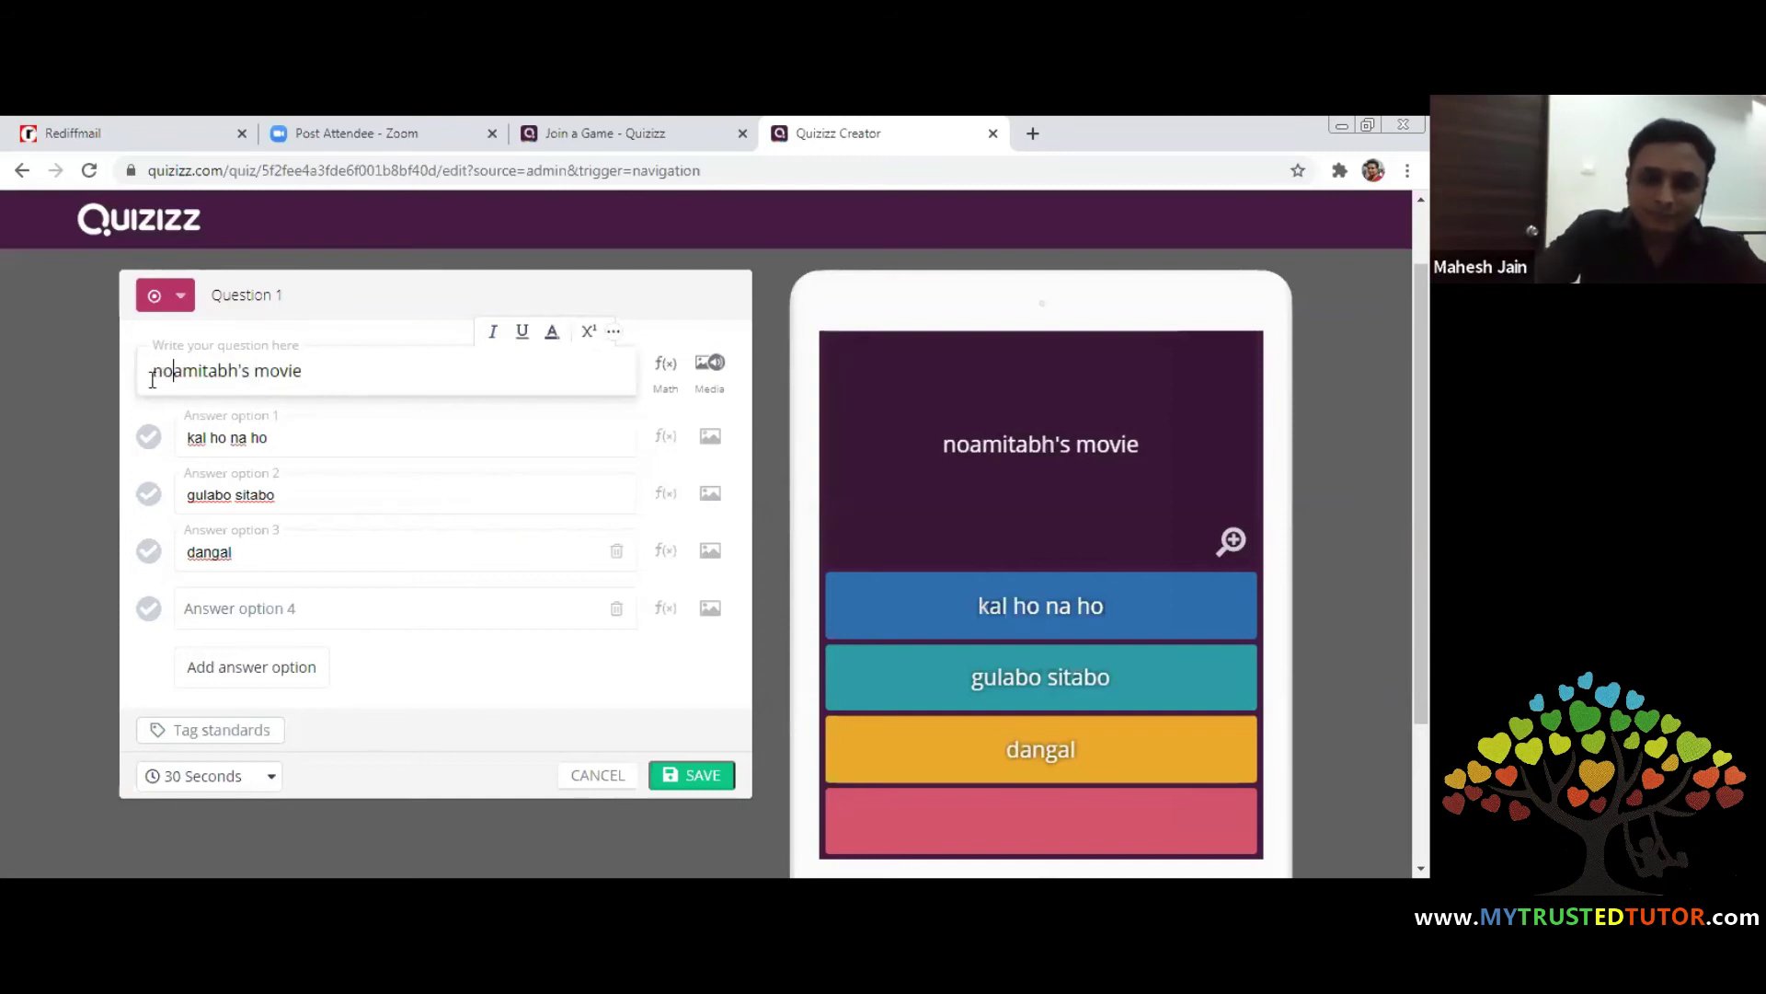
text(t a)
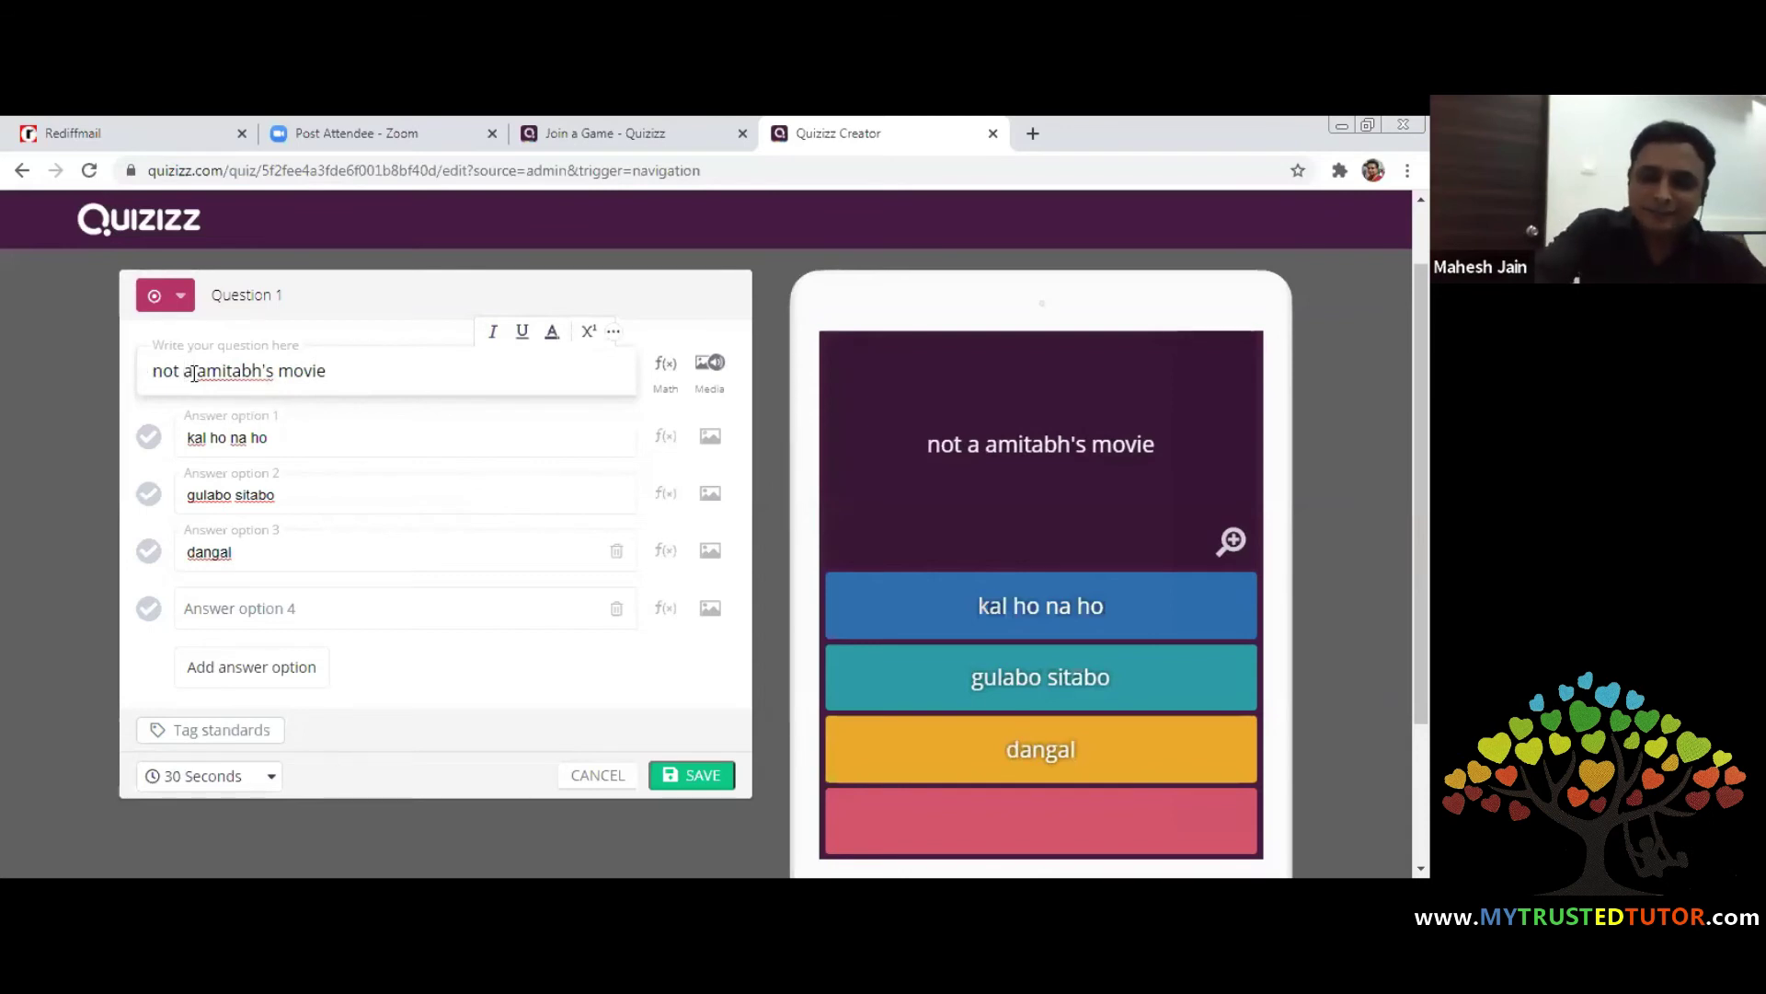
click(195, 372)
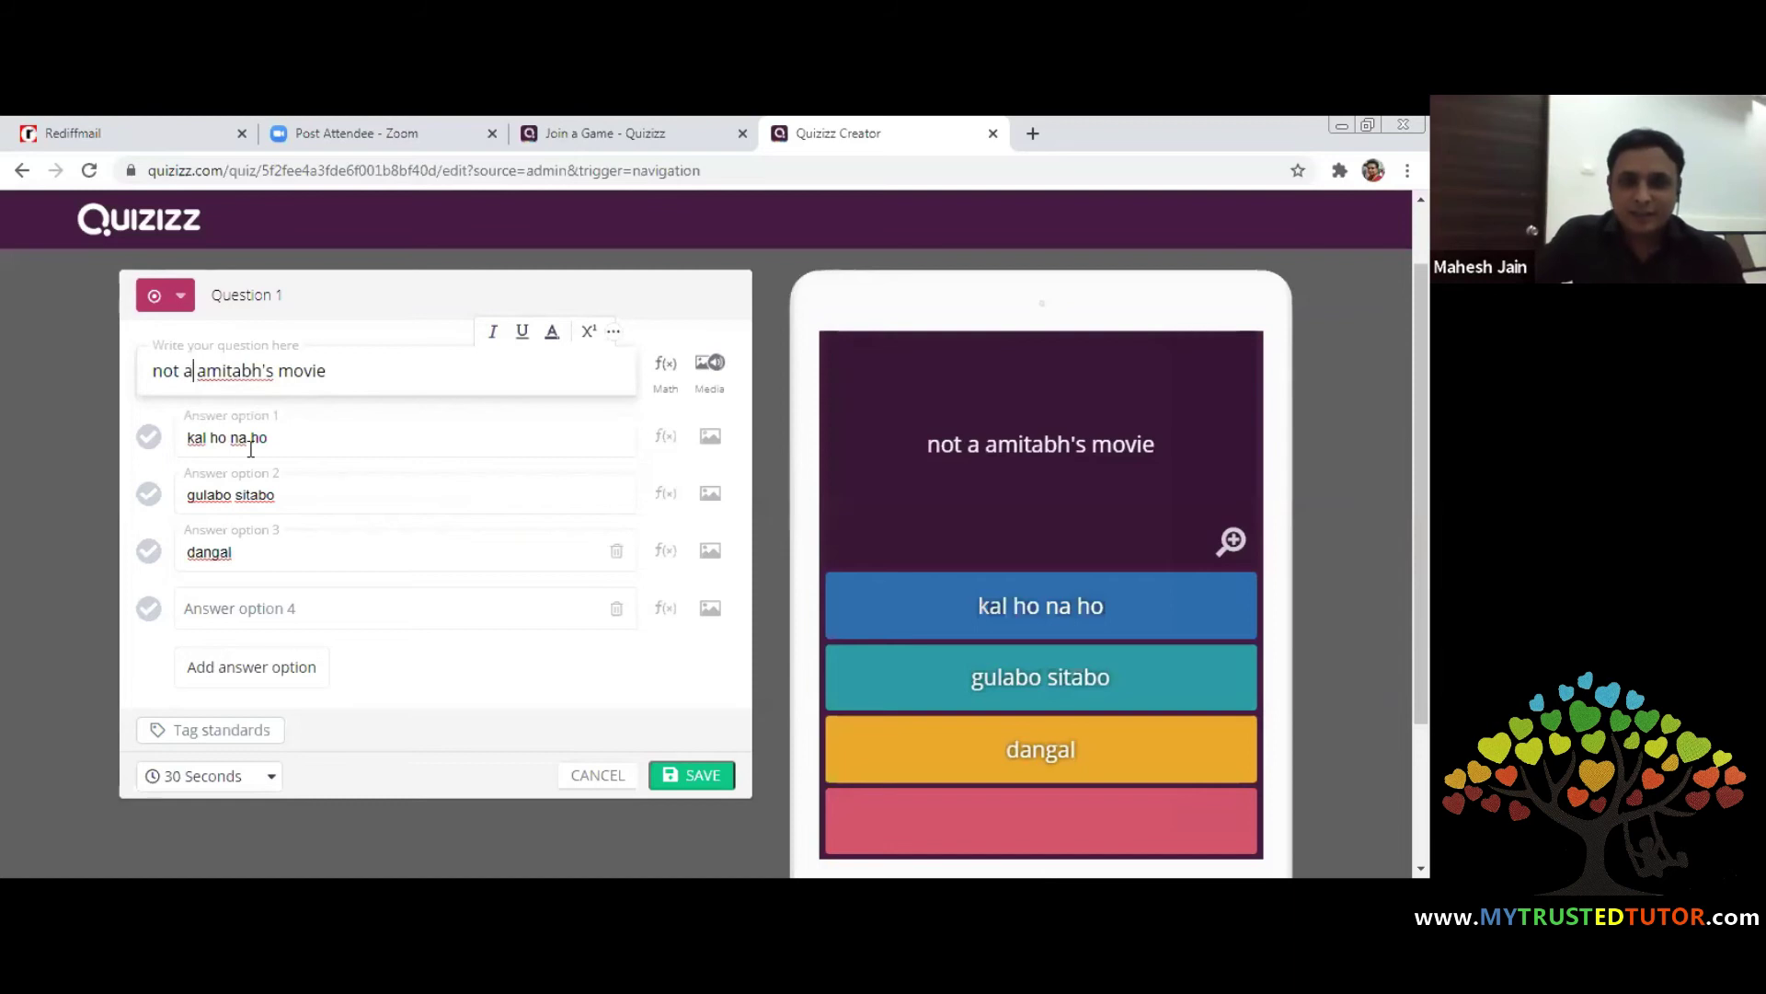
Replace the text of the first answer option with "sholay"
click(282, 449)
triple_click(163, 432)
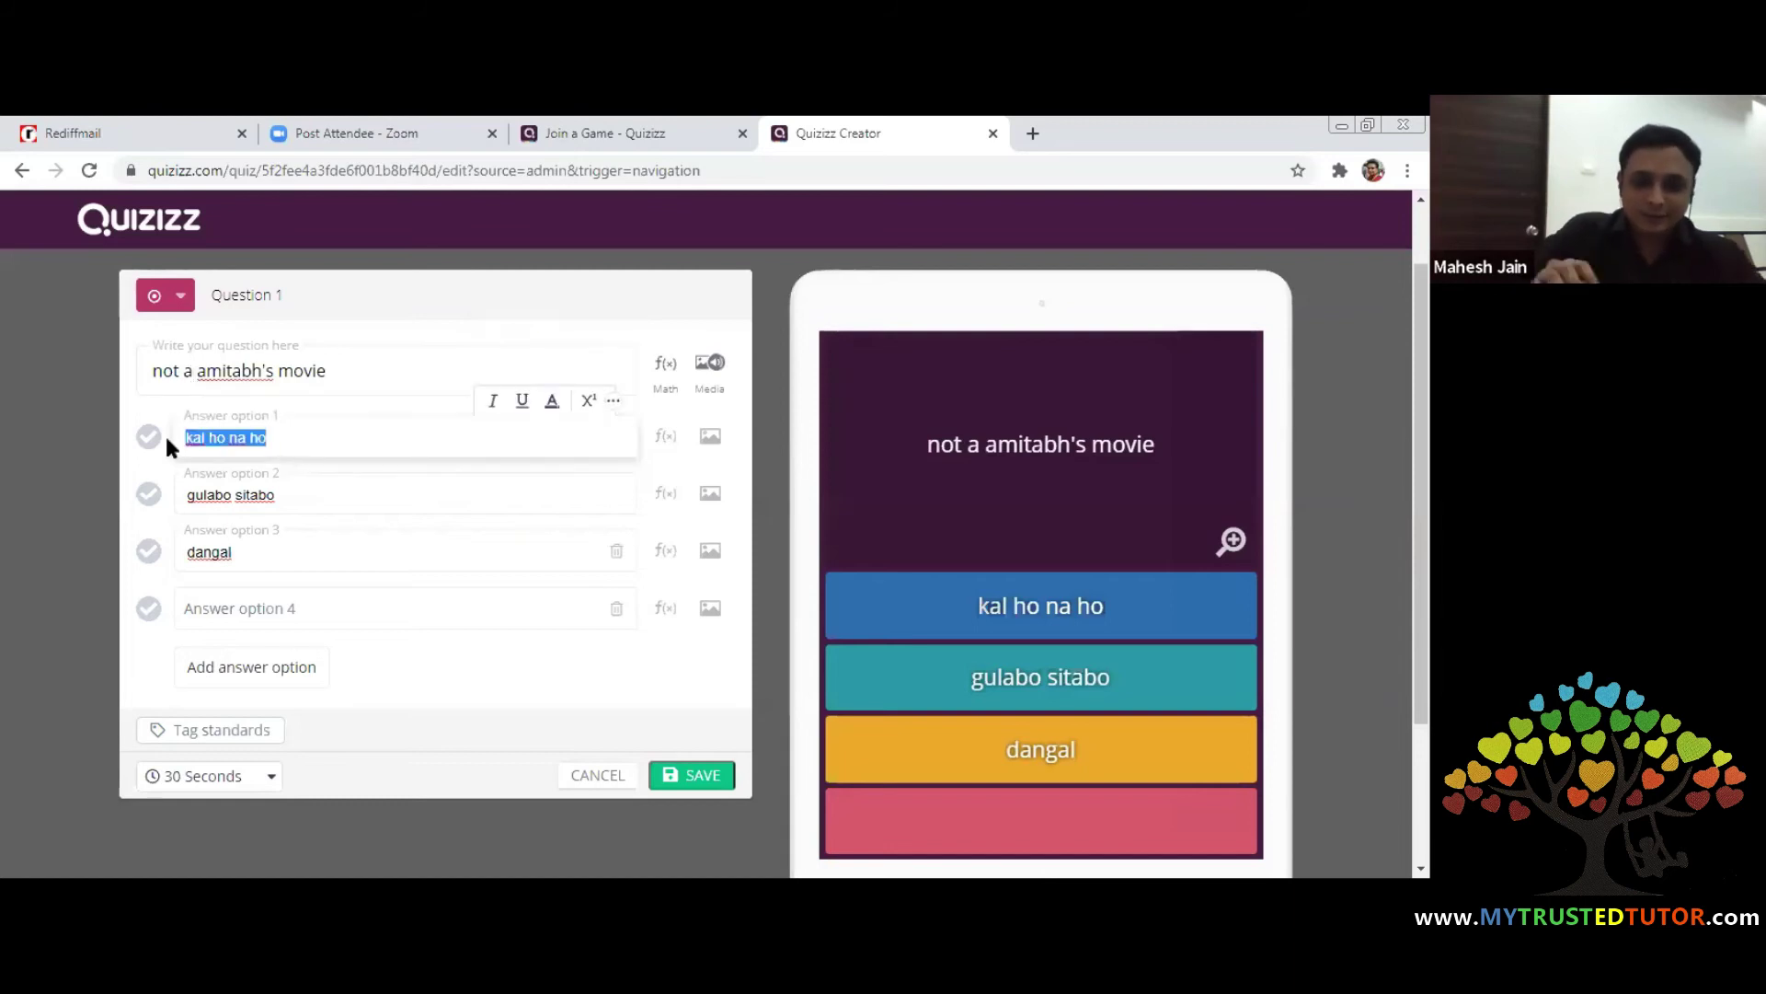
text(sholay)
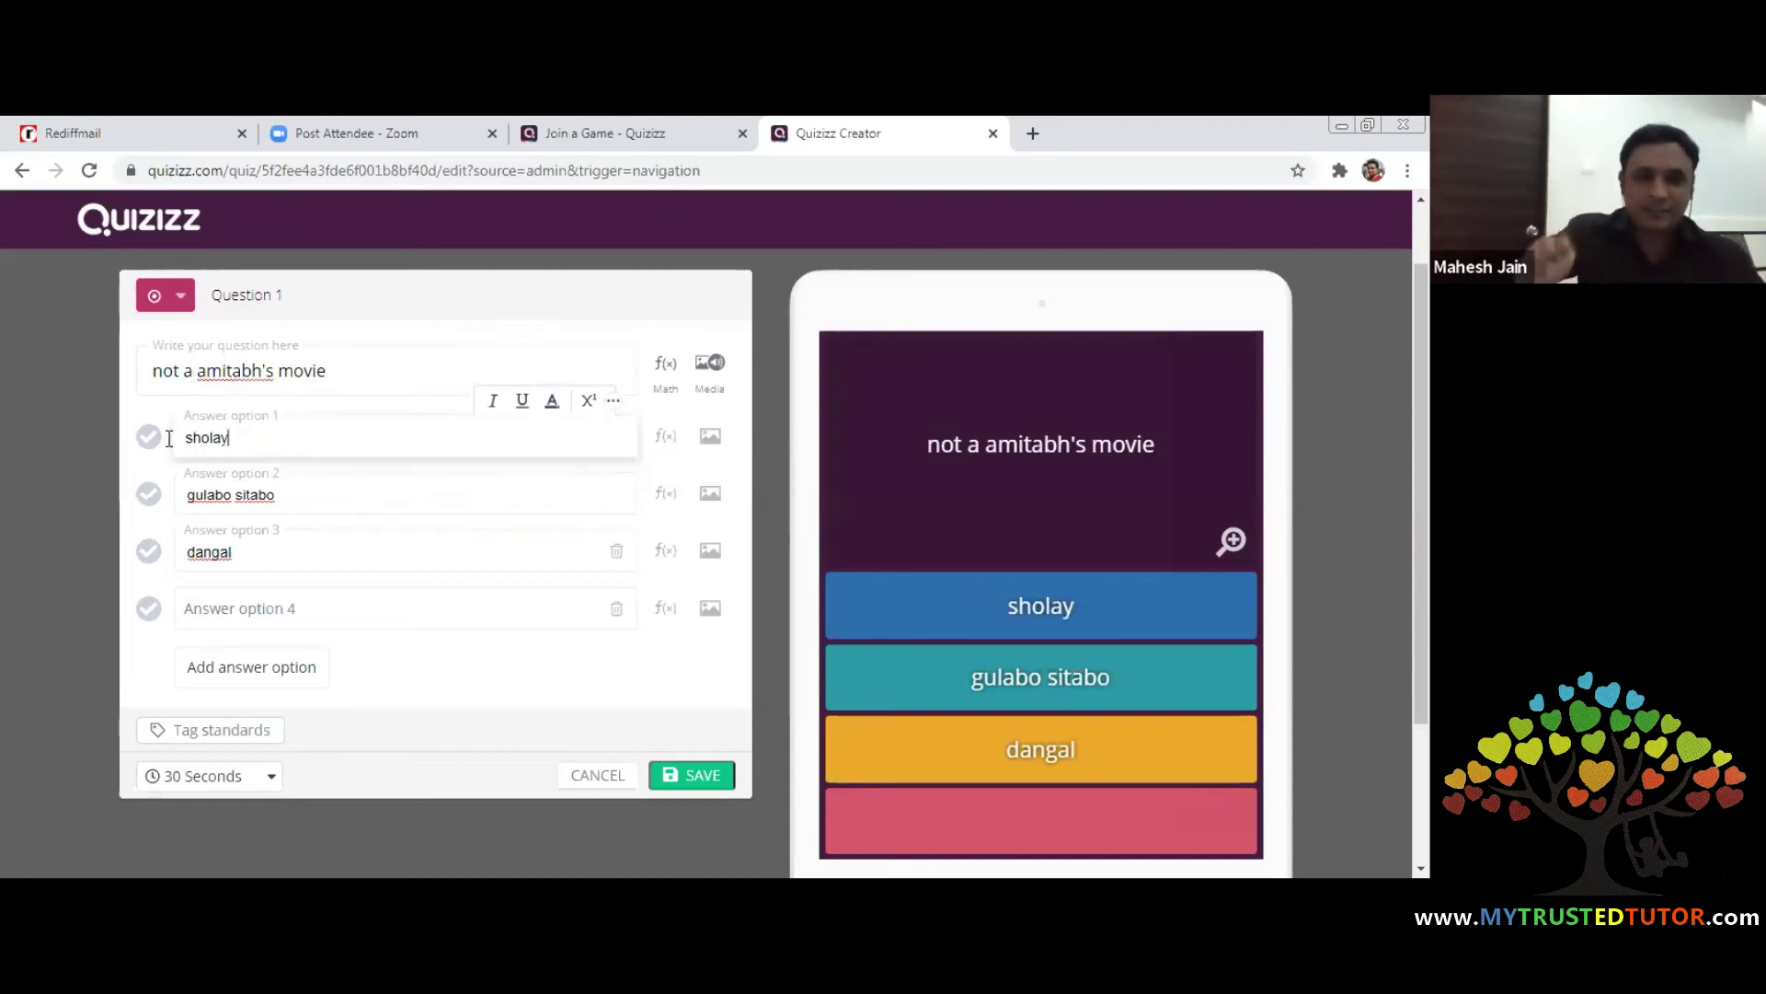
click(267, 553)
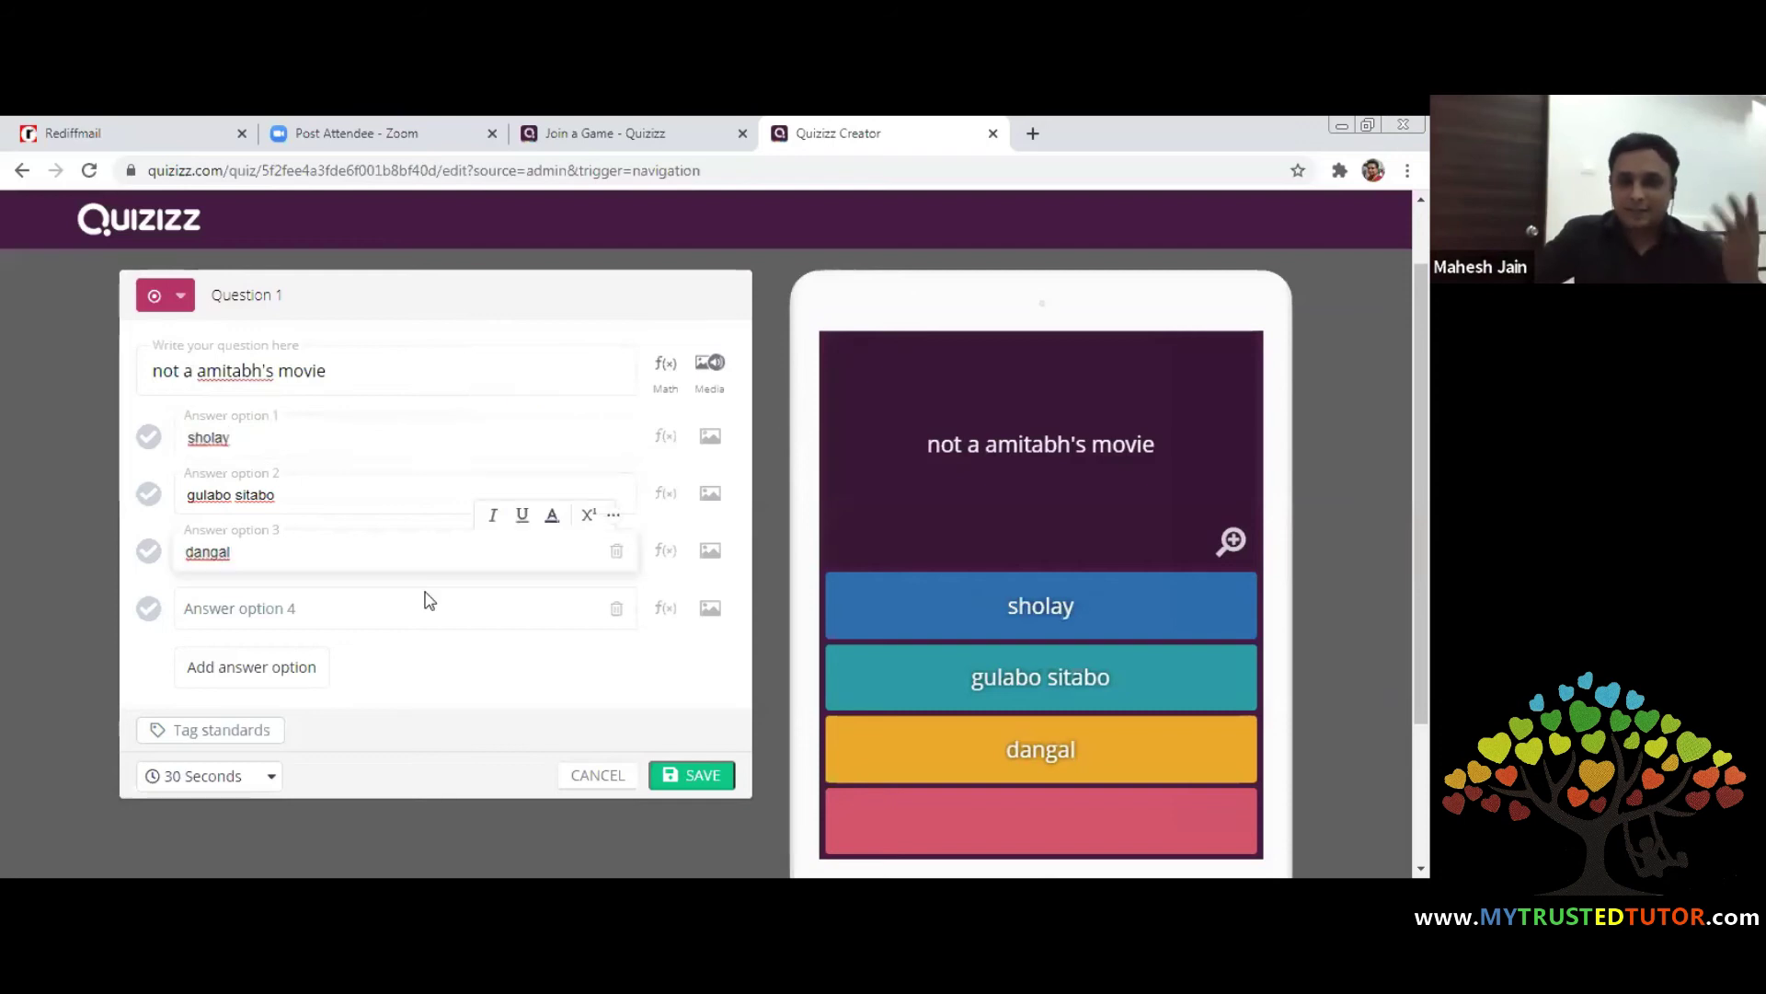
Mark "dangal" as the correct answer and save the question
click(699, 777)
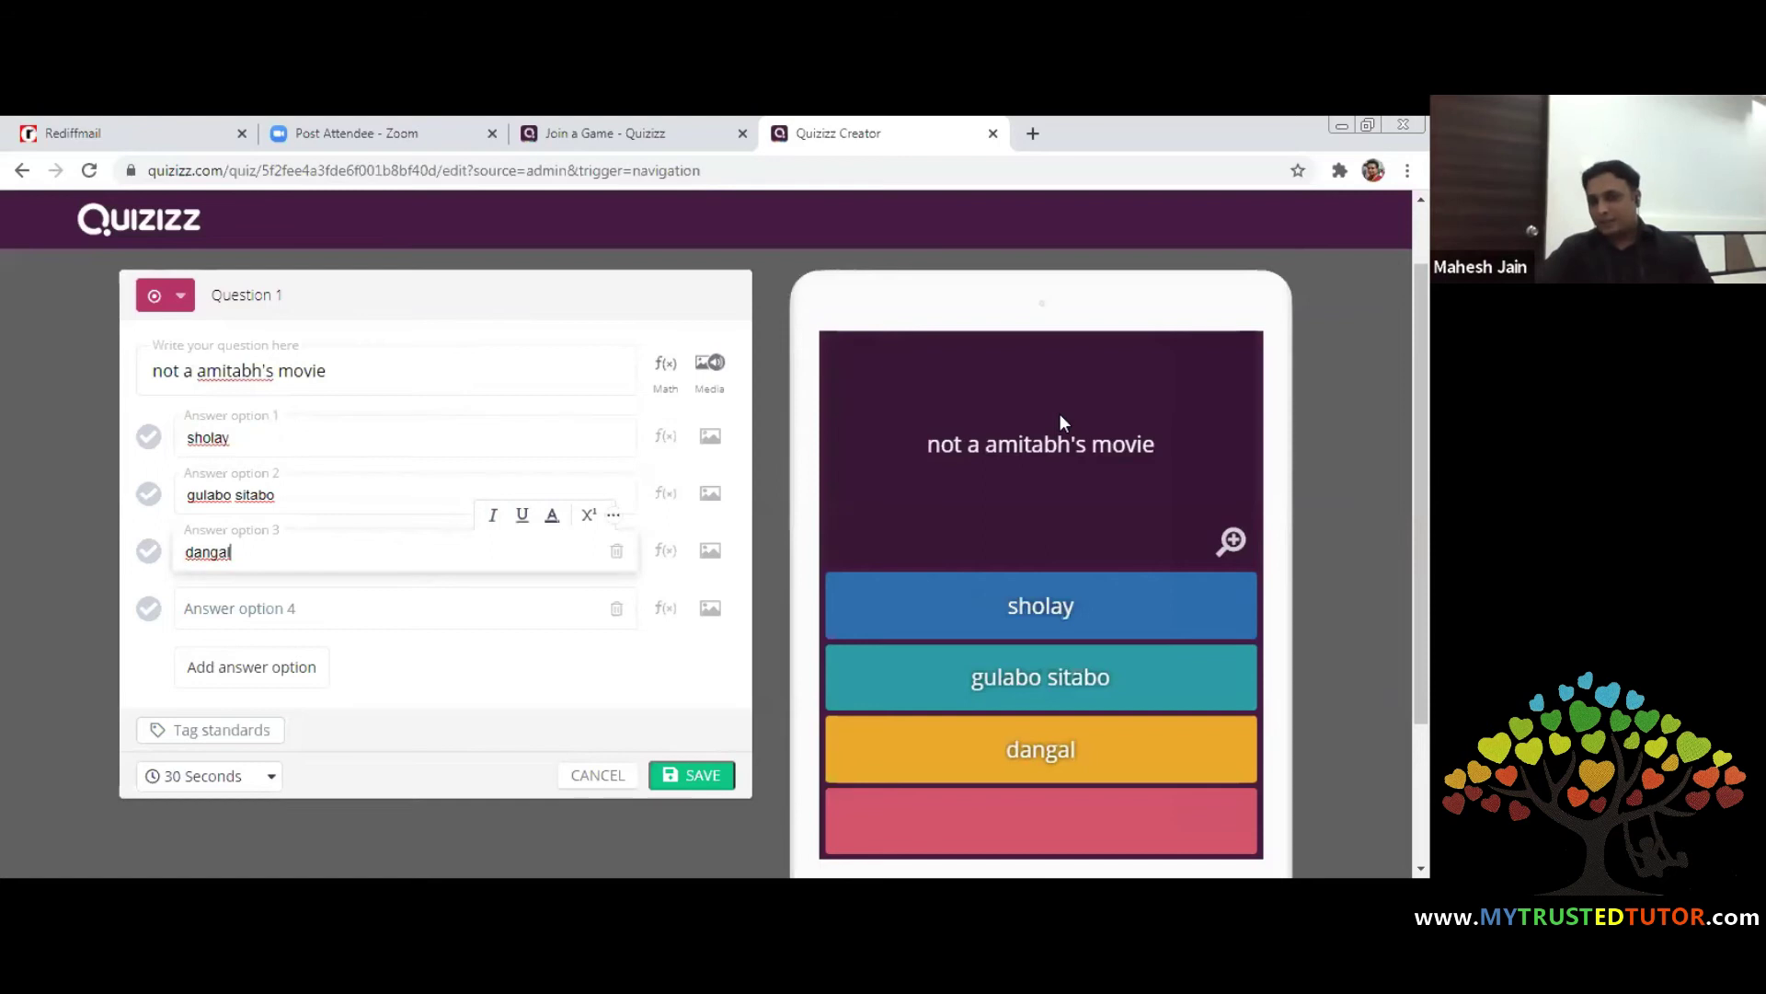
click(707, 787)
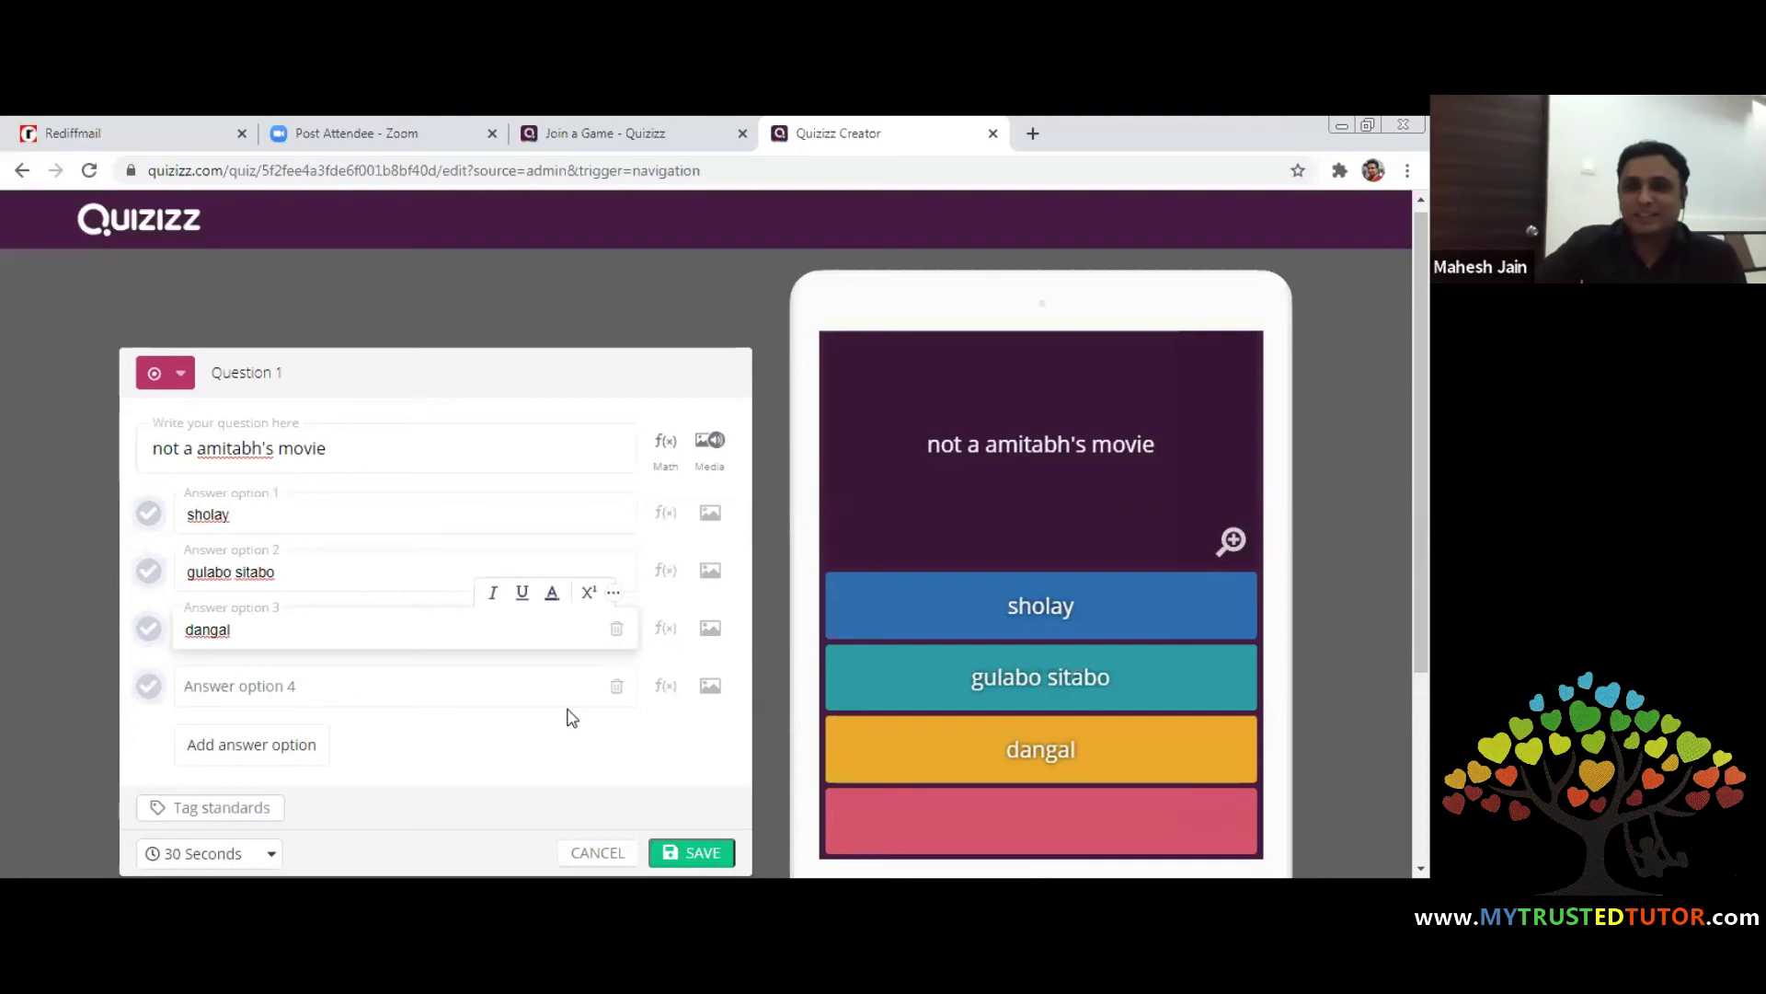
click(150, 631)
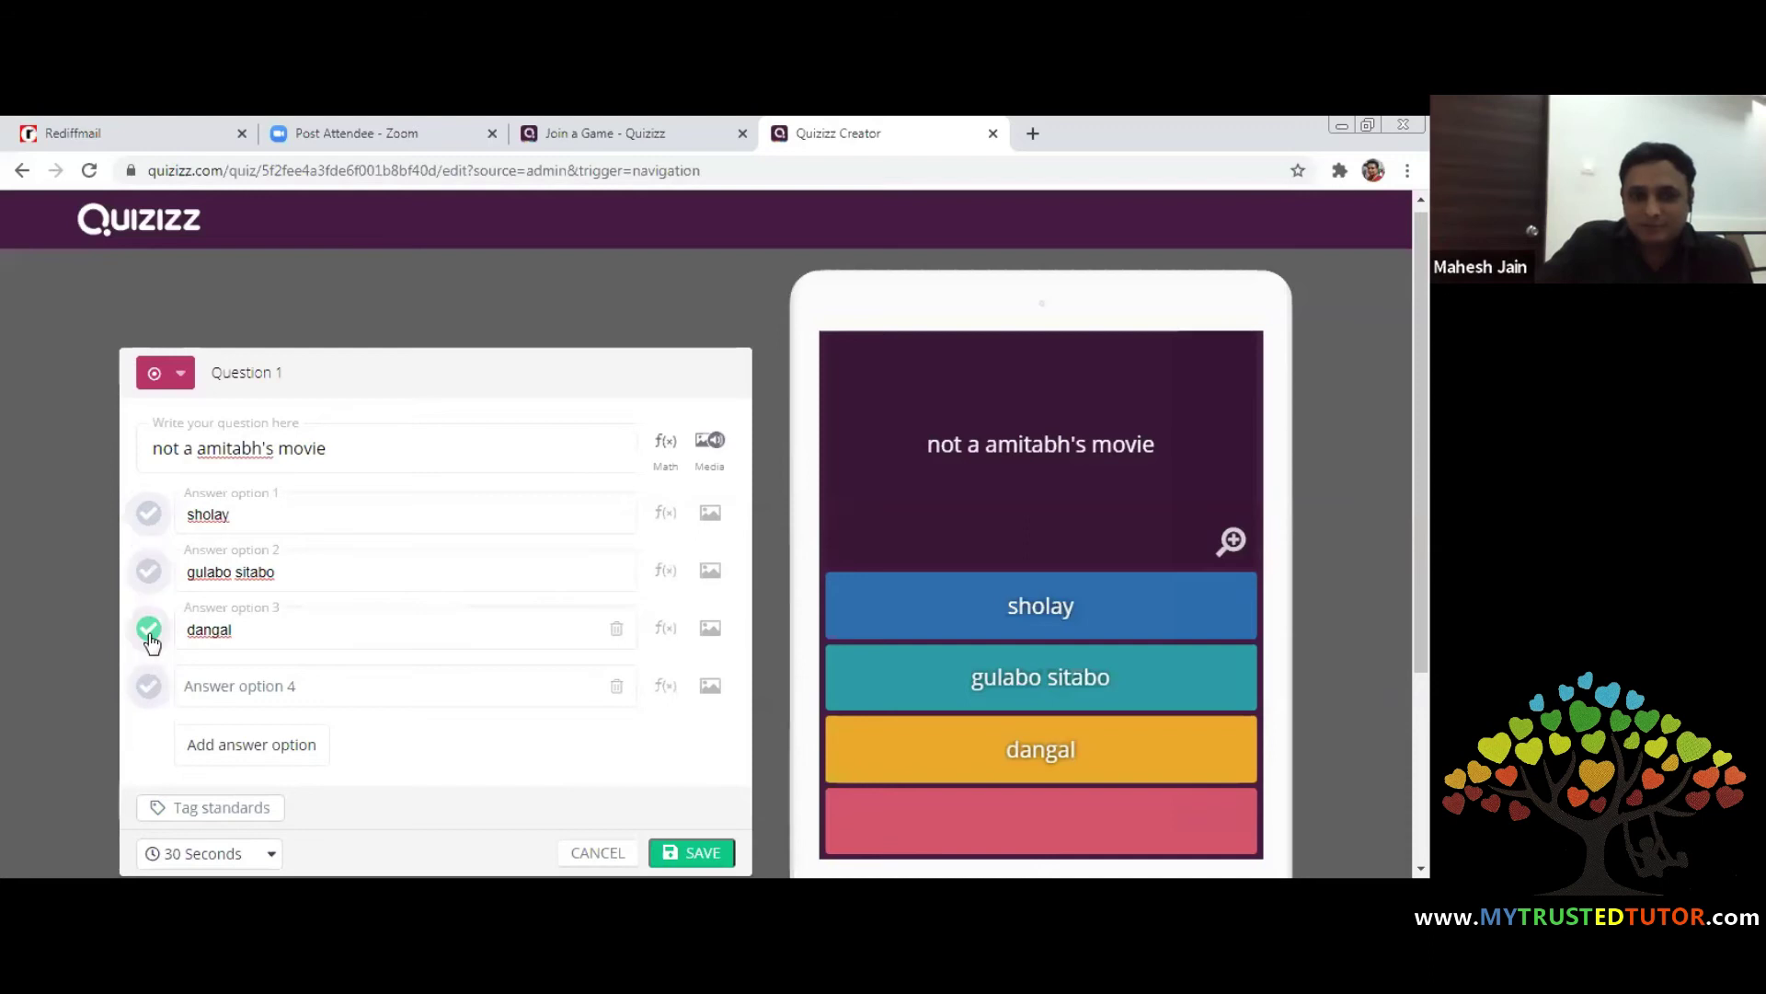
click(694, 855)
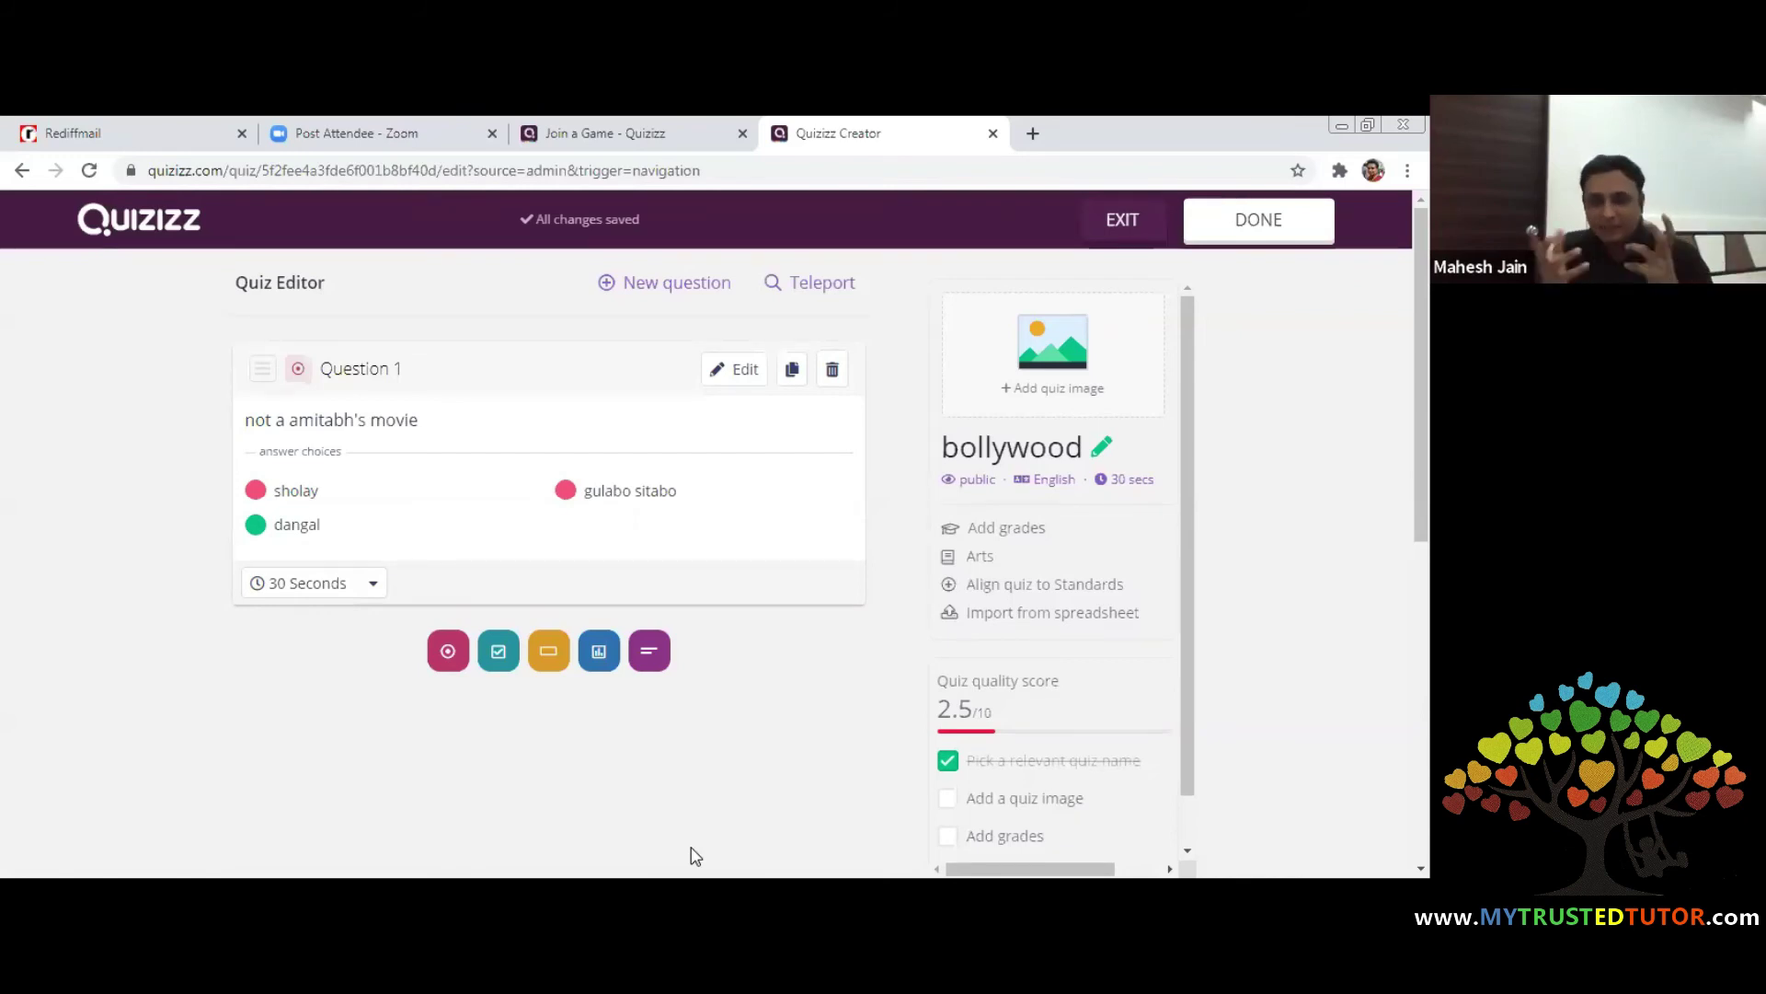
Teleport the "Kuch kuch hota hai" question from the public "Bollywood mania" quiz into this quiz
click(802, 283)
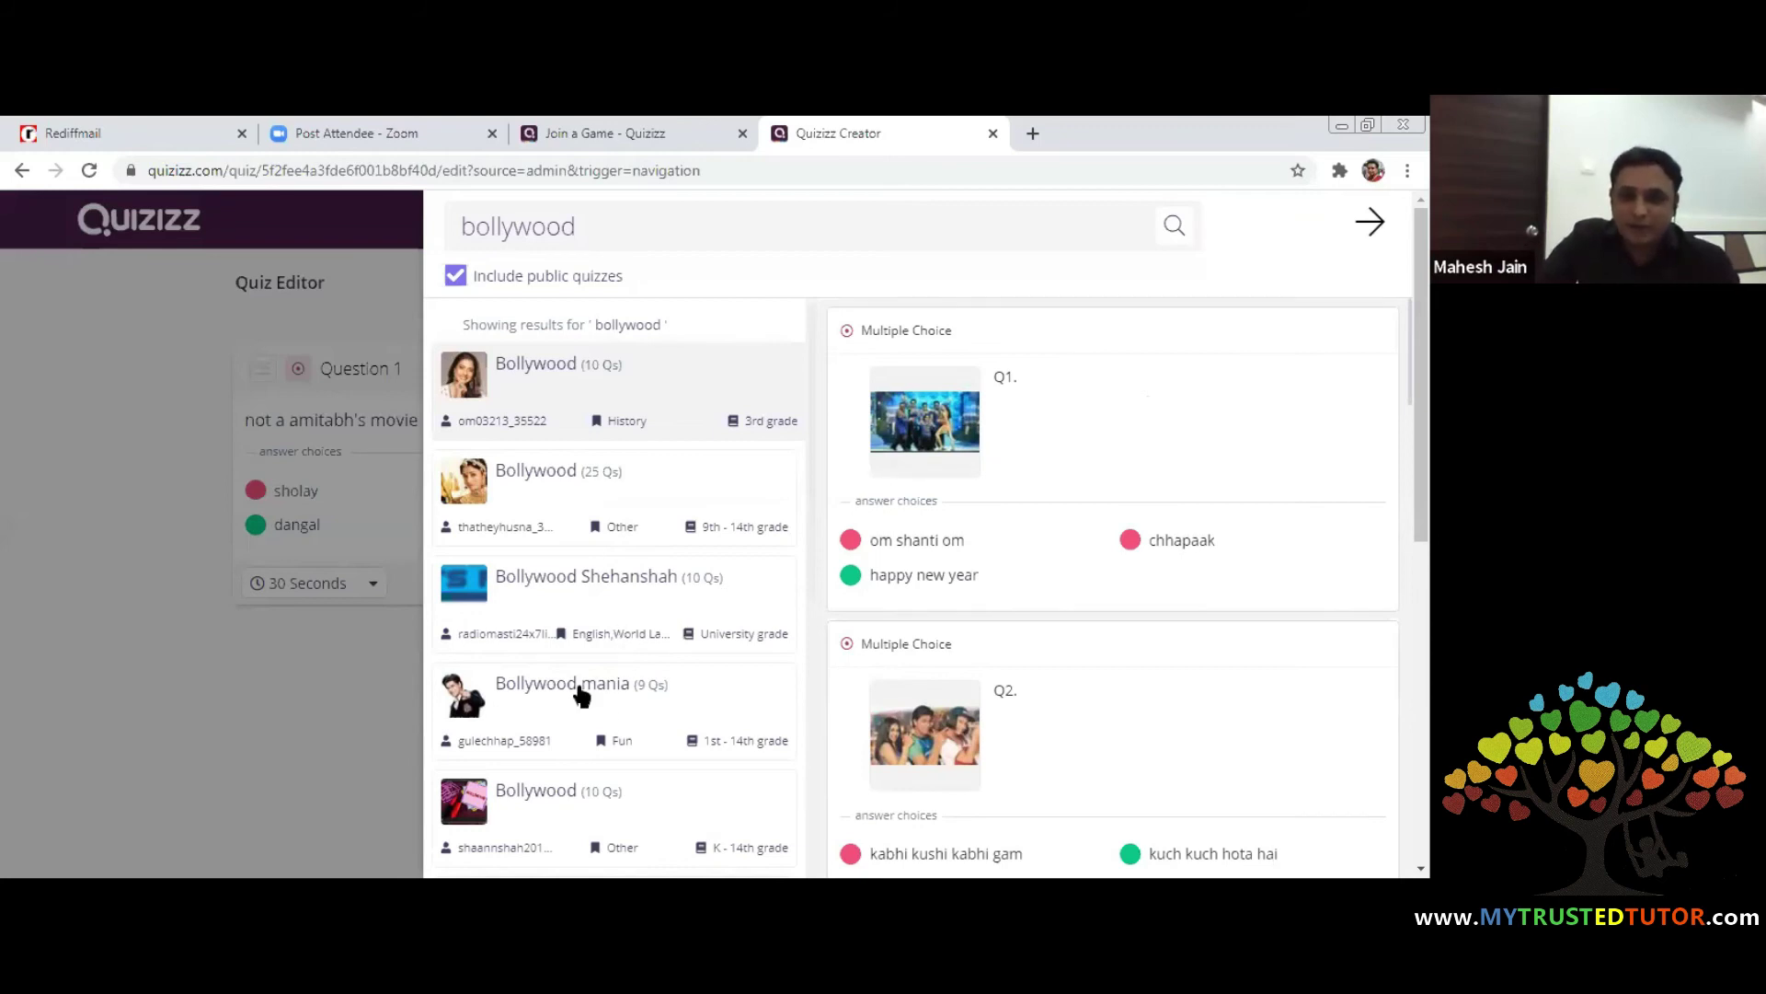
click(580, 696)
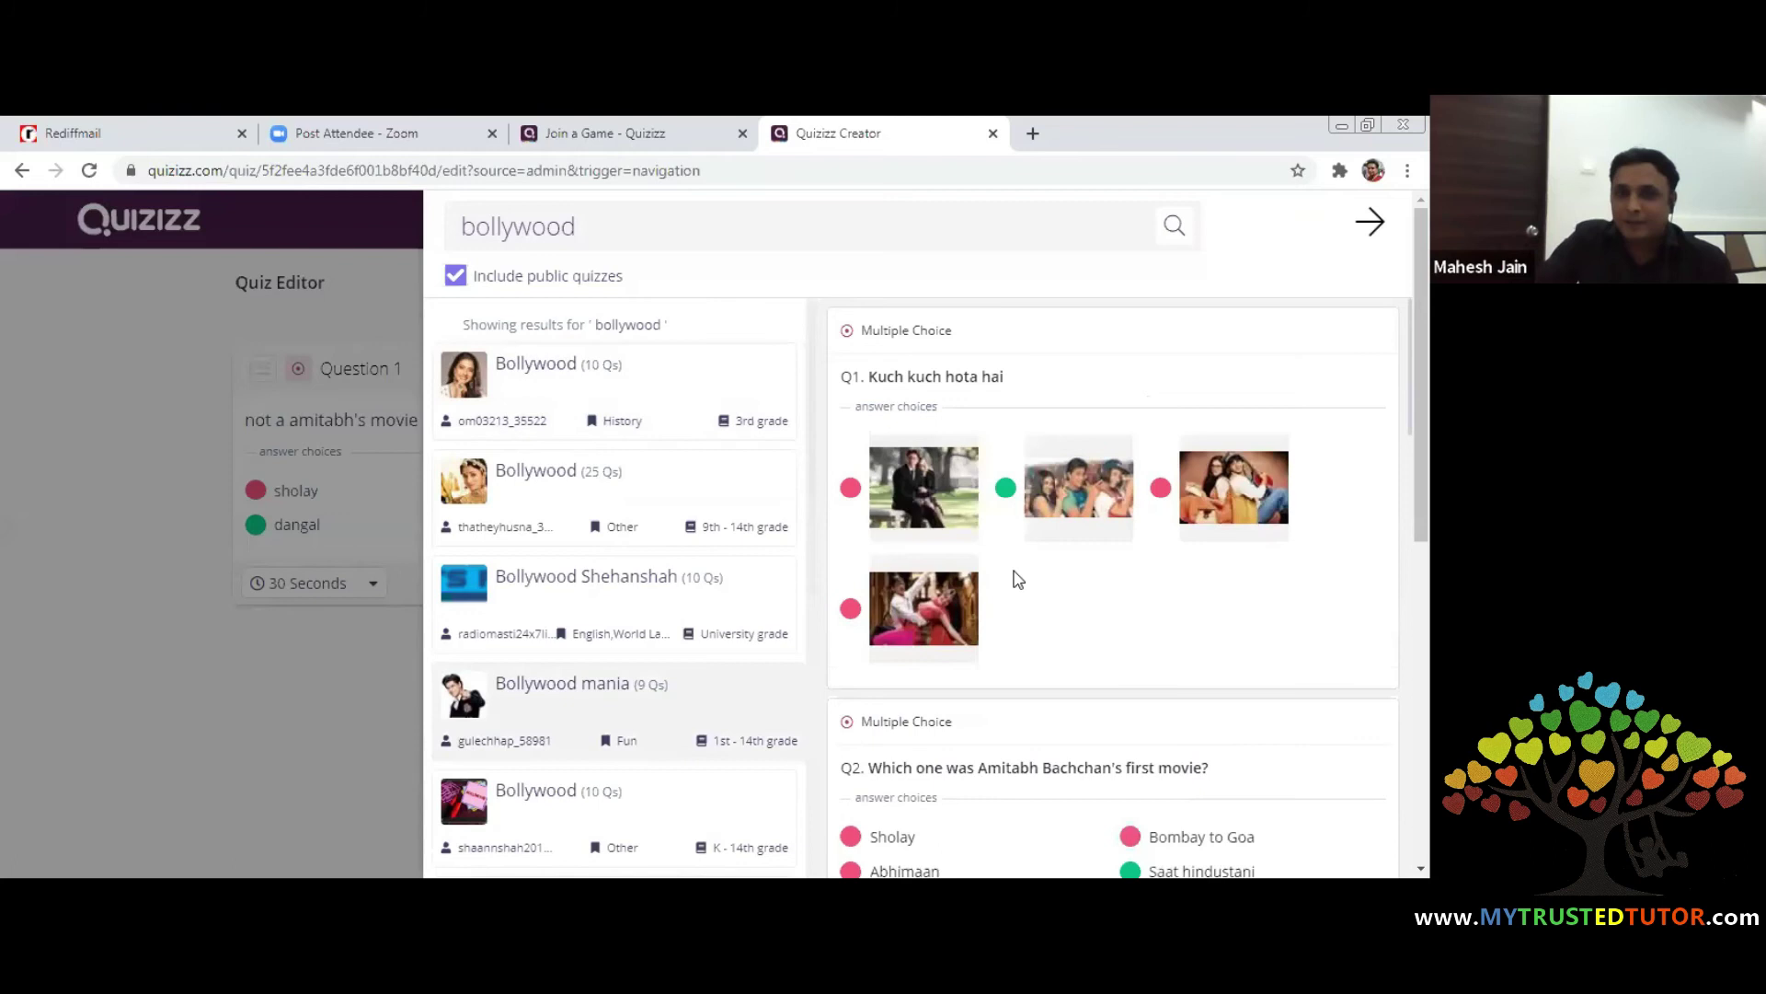
mouse_move(1007, 489)
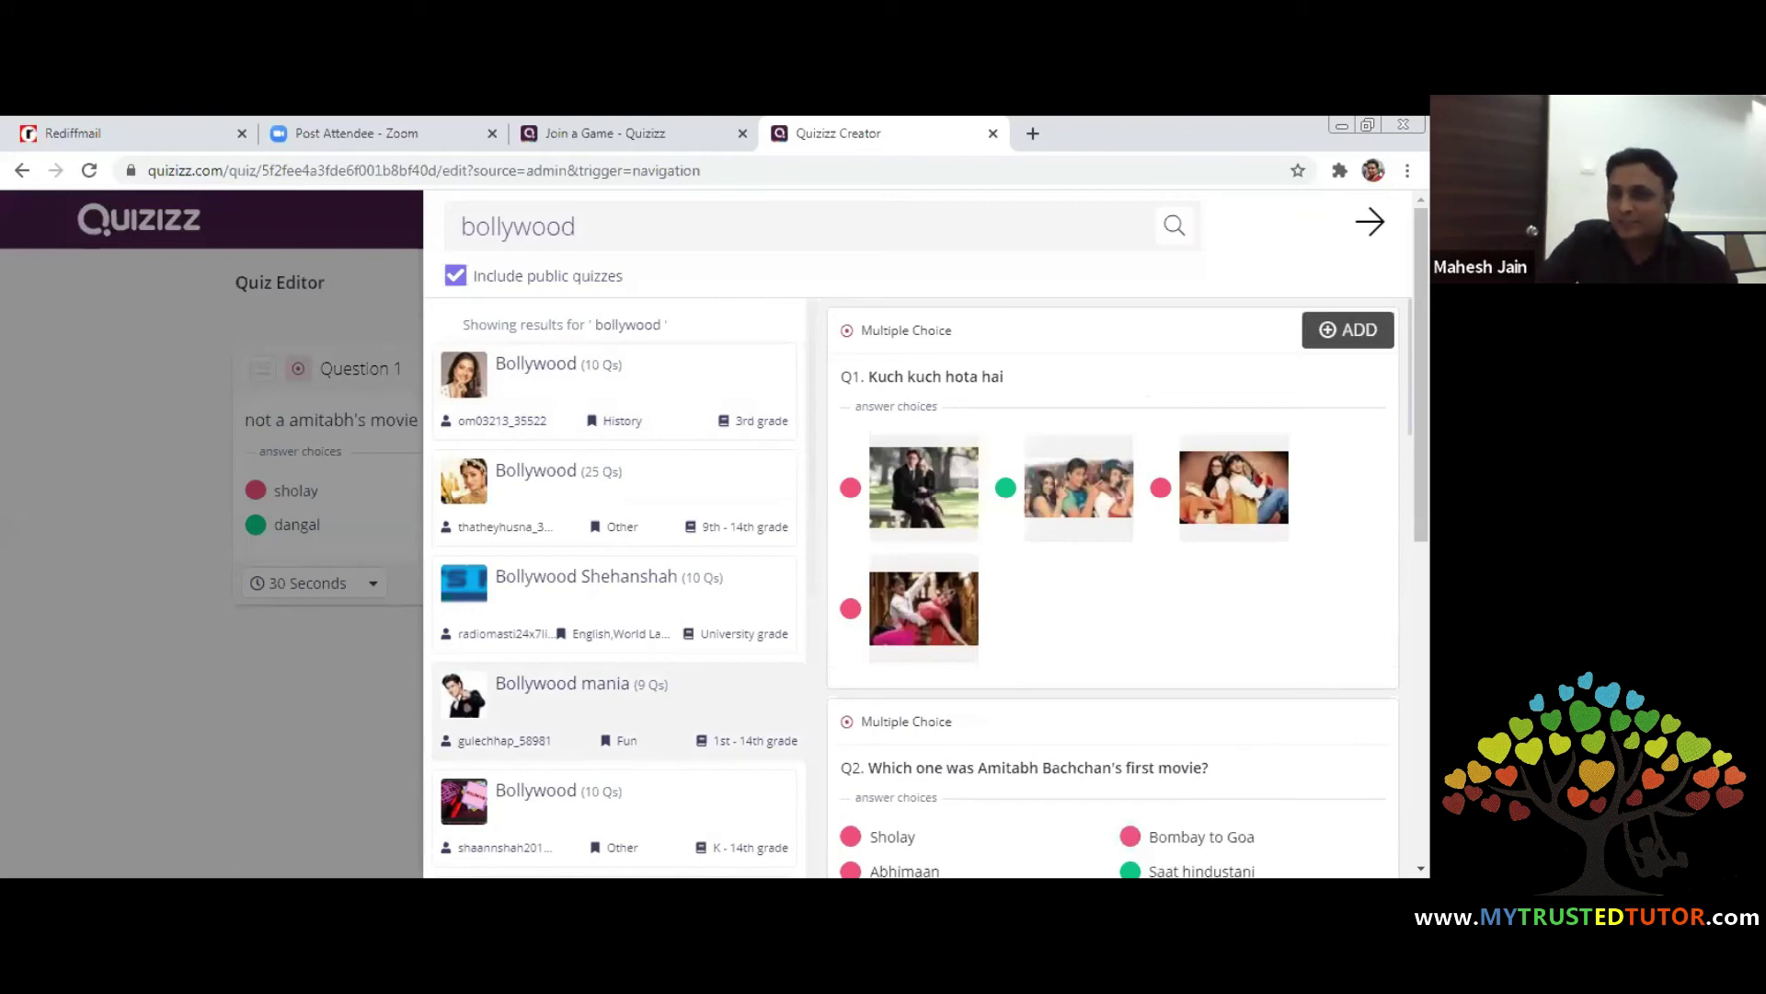
click(1352, 340)
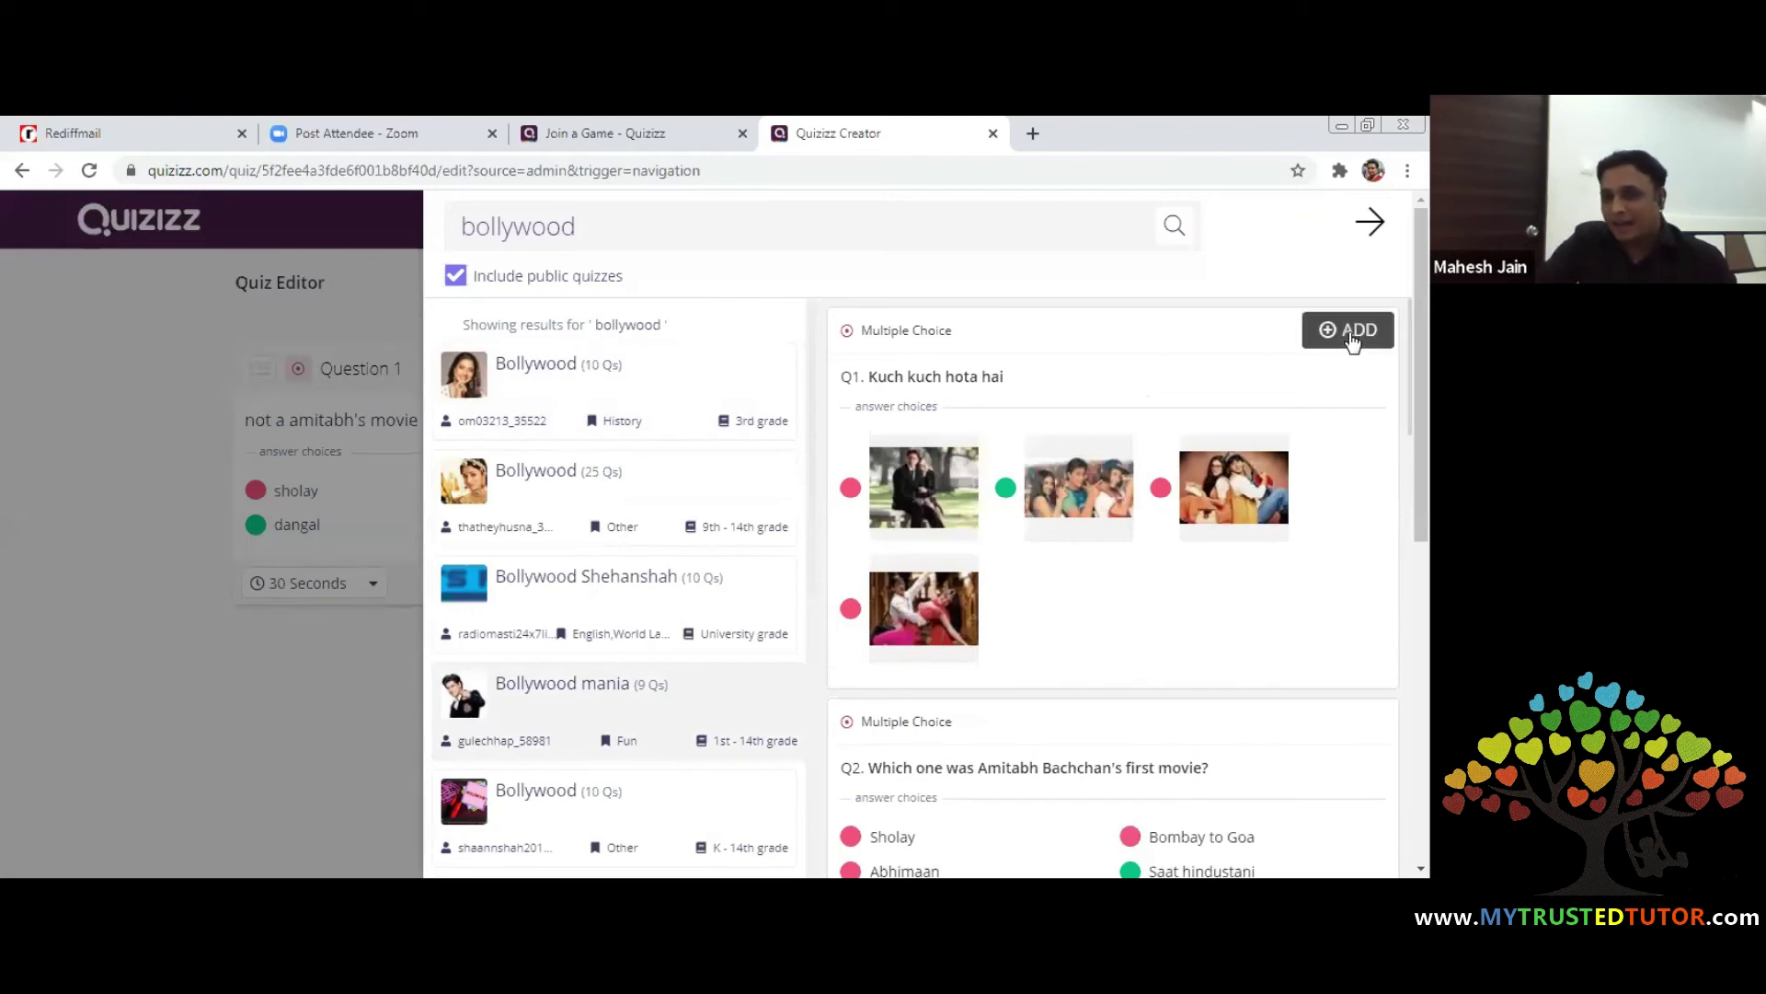
click(1352, 340)
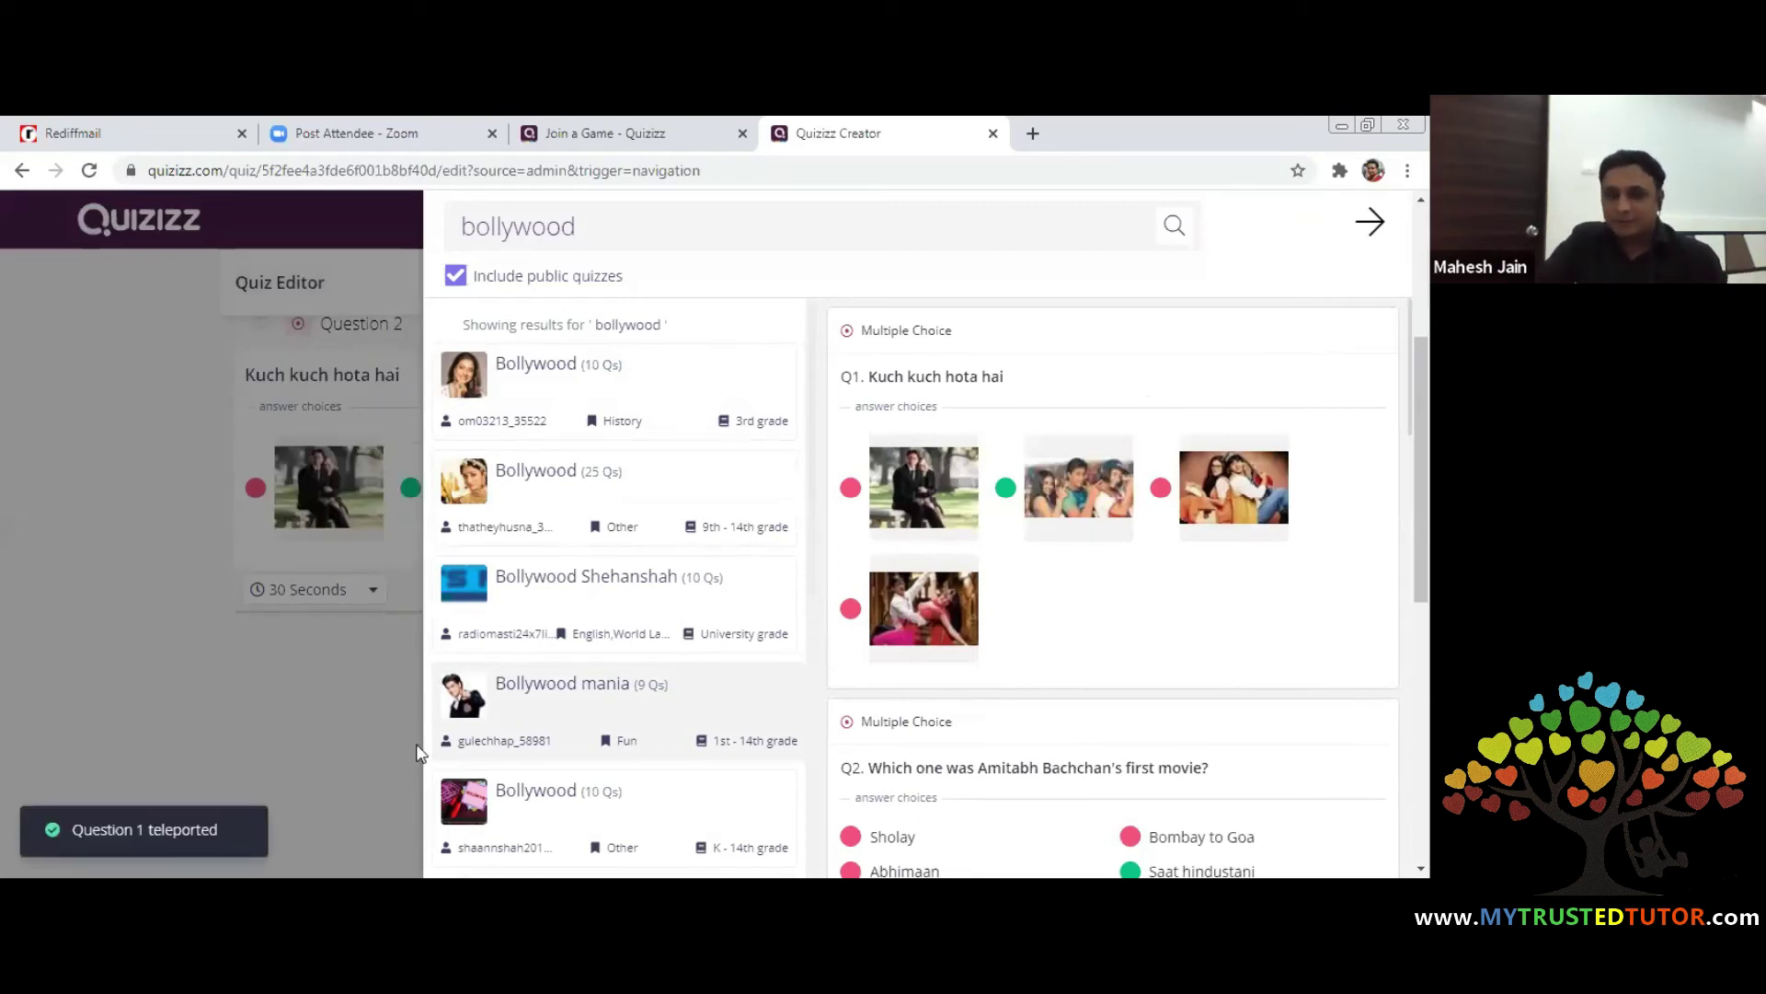
Add the "Who is this lady?" question from the "Bollywood facts" quiz
mouse_move(940, 605)
scroll(934, 556, down, 2)
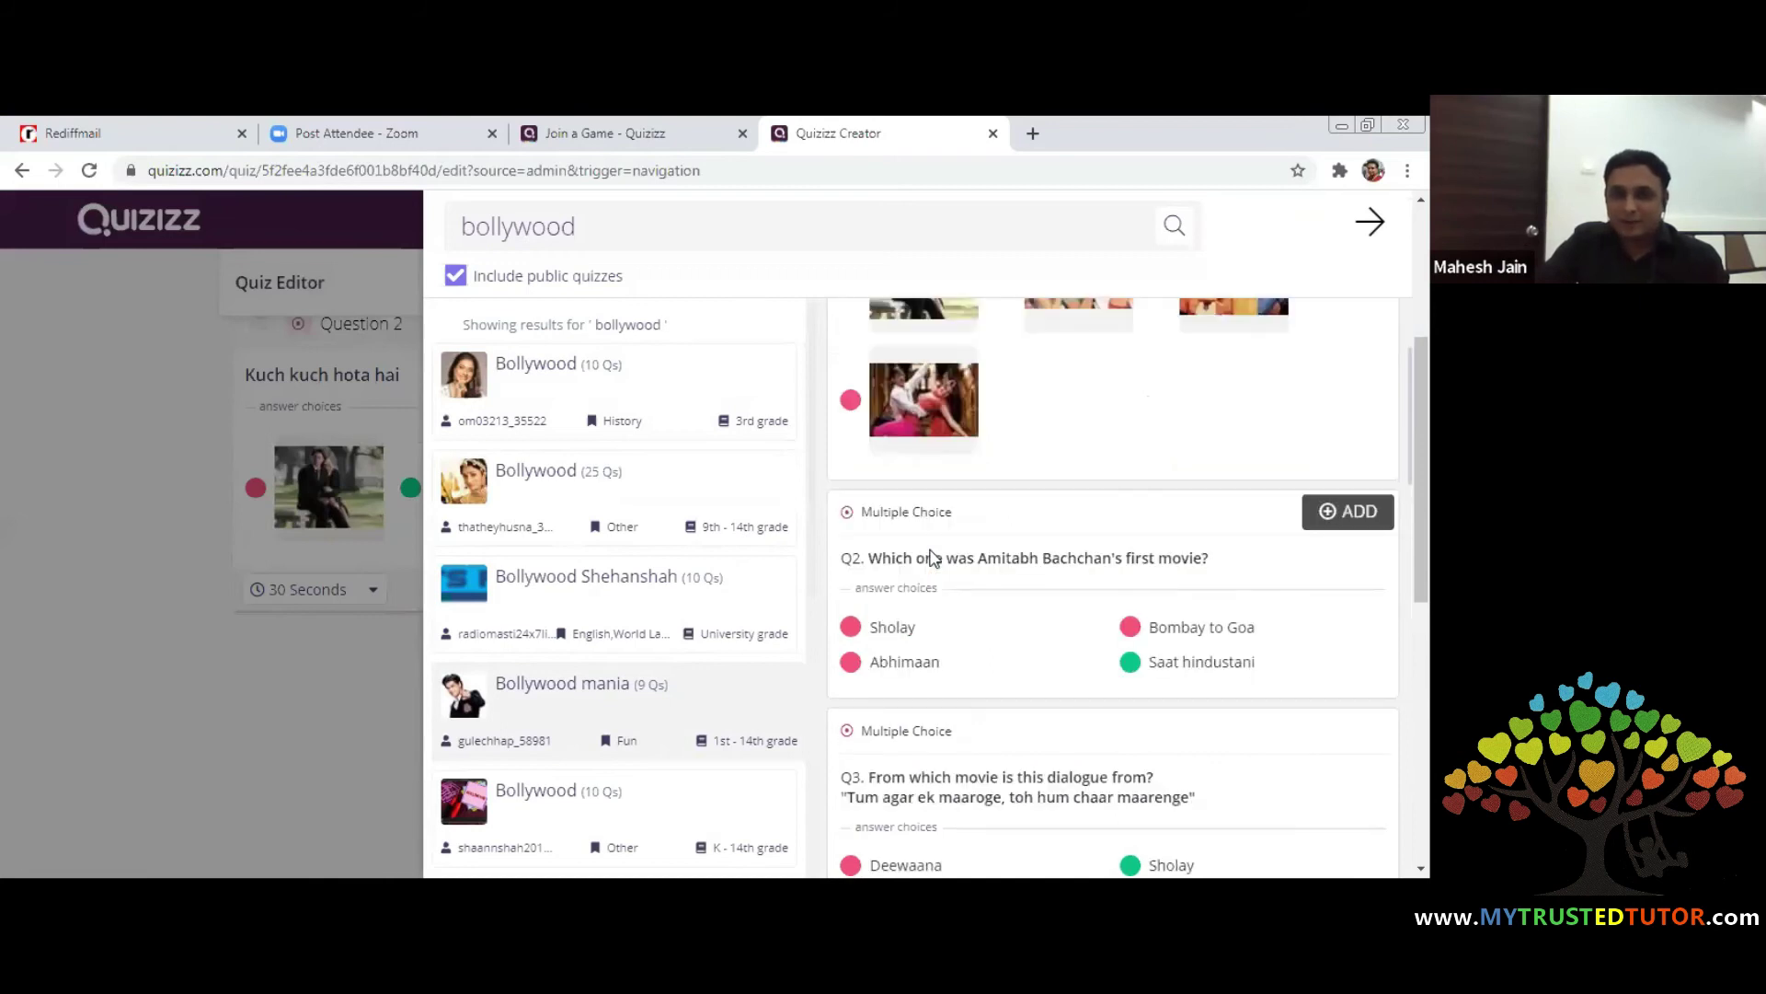
scroll(932, 556, down, 1)
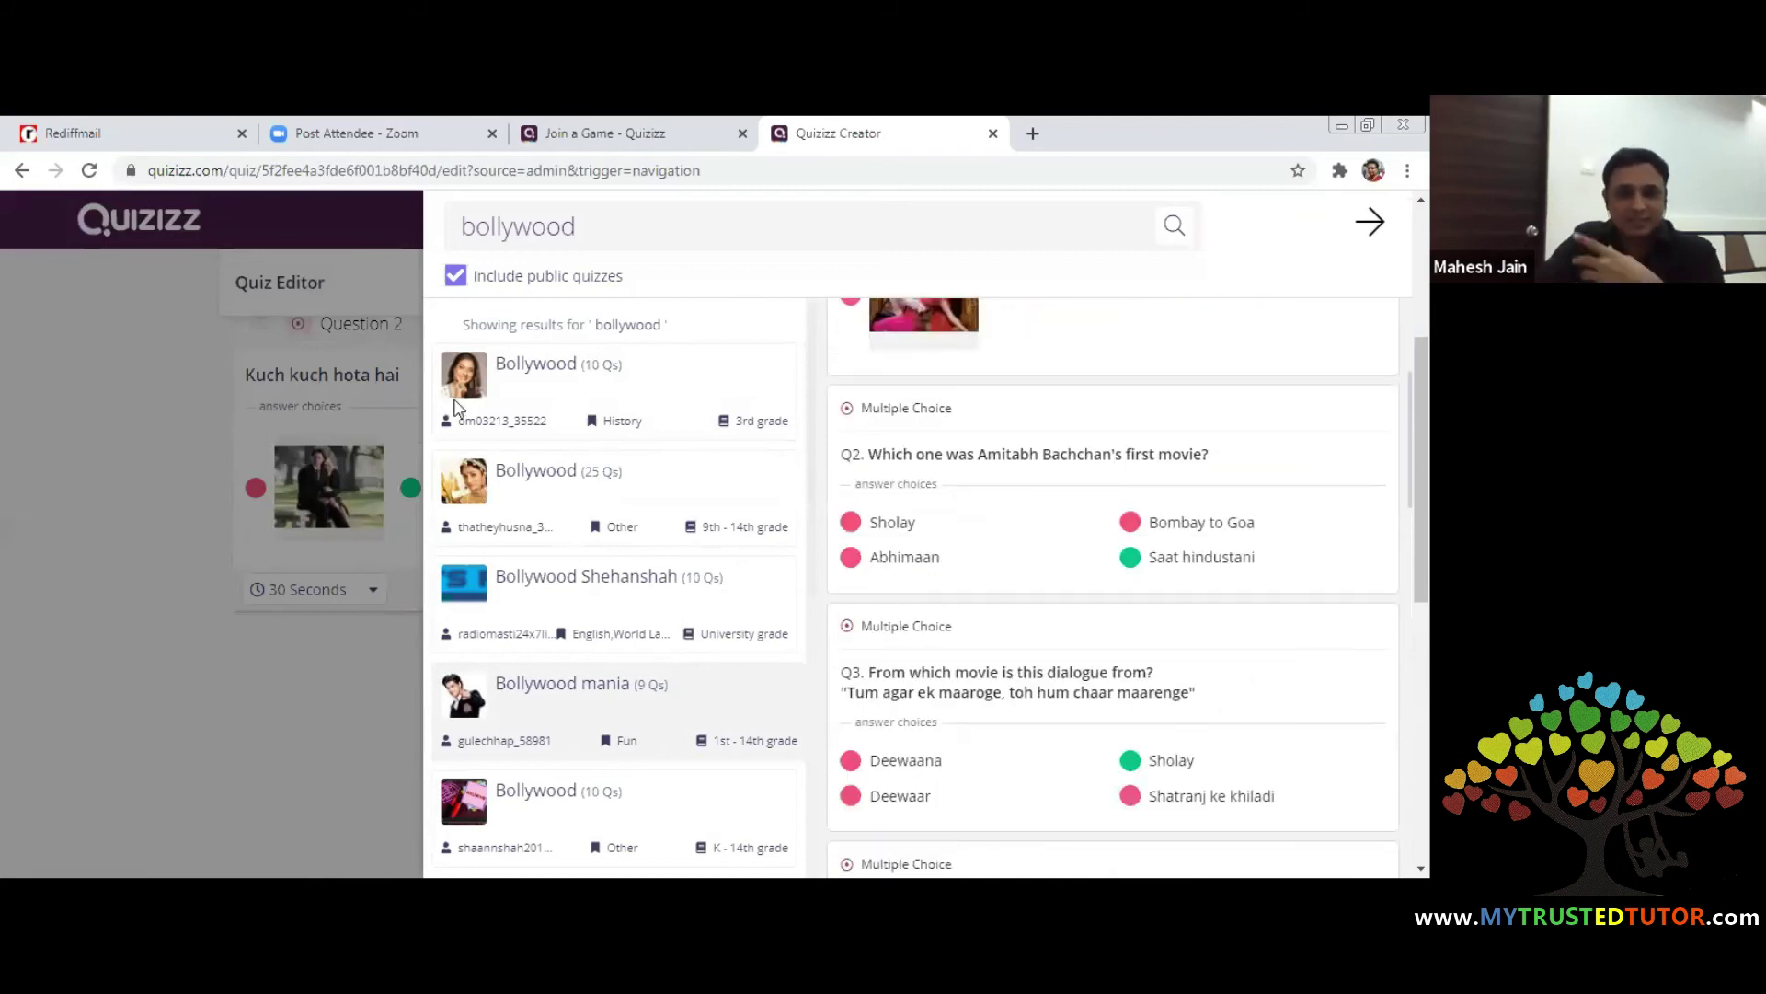
scroll(671, 705, down, 2)
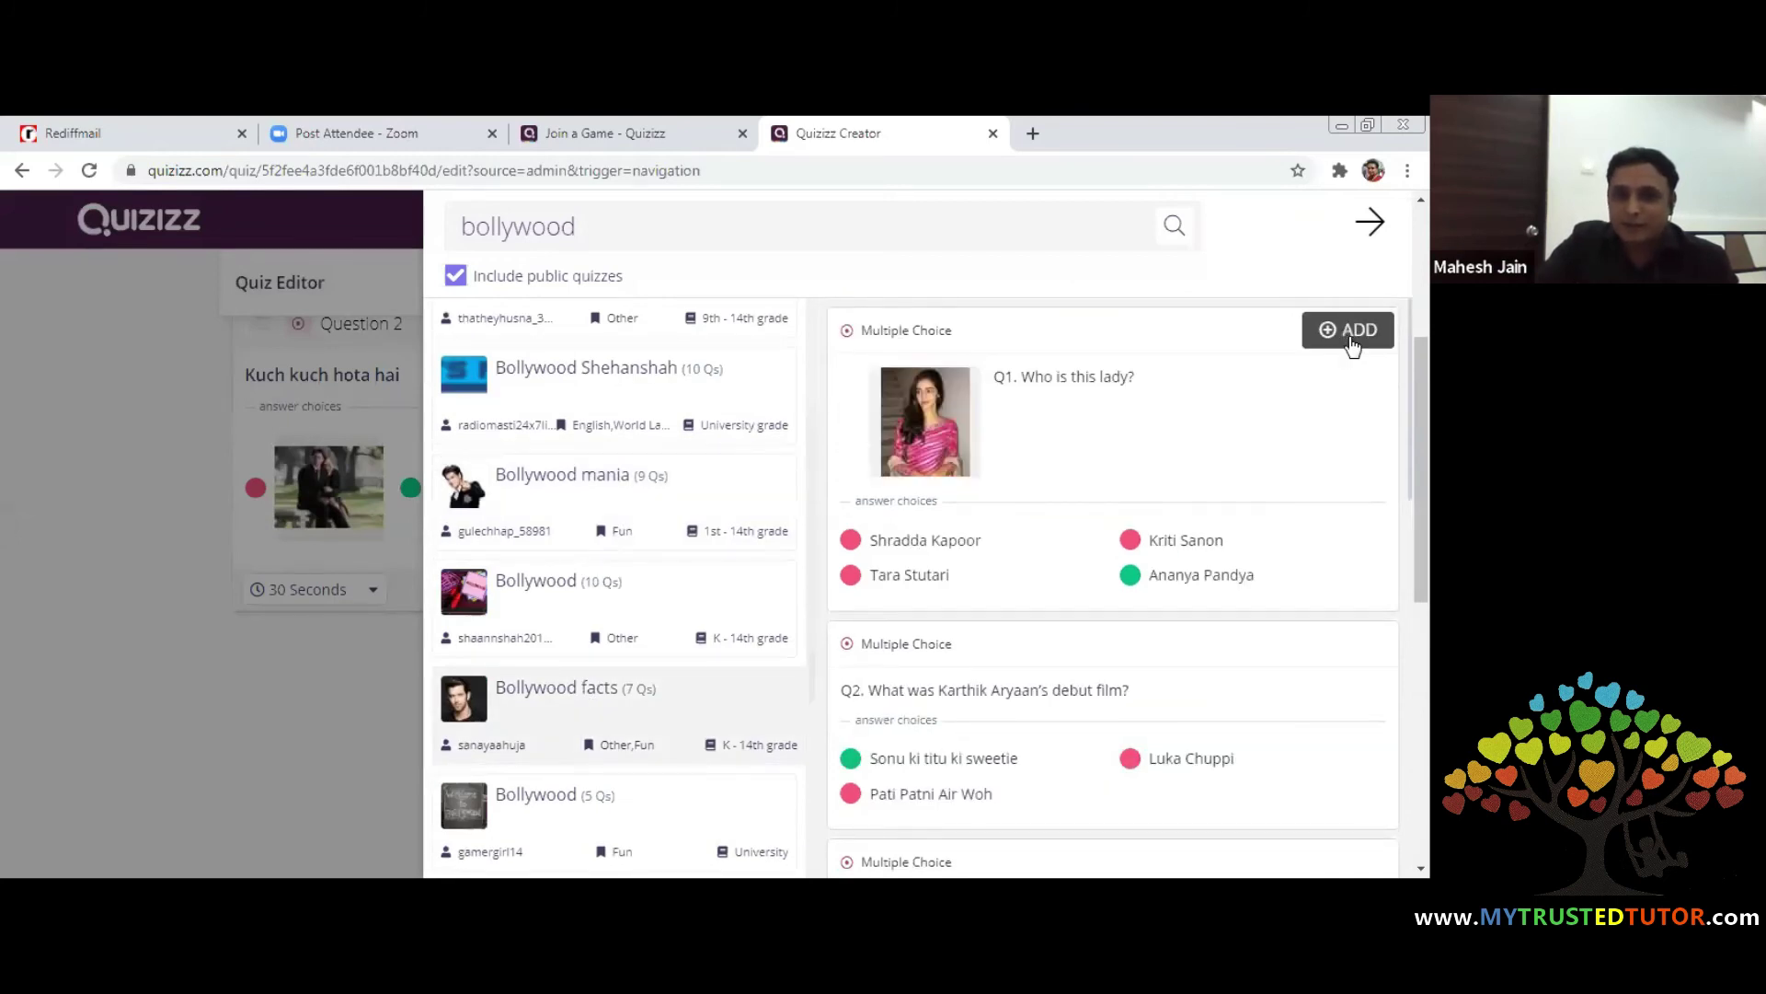
click(1345, 333)
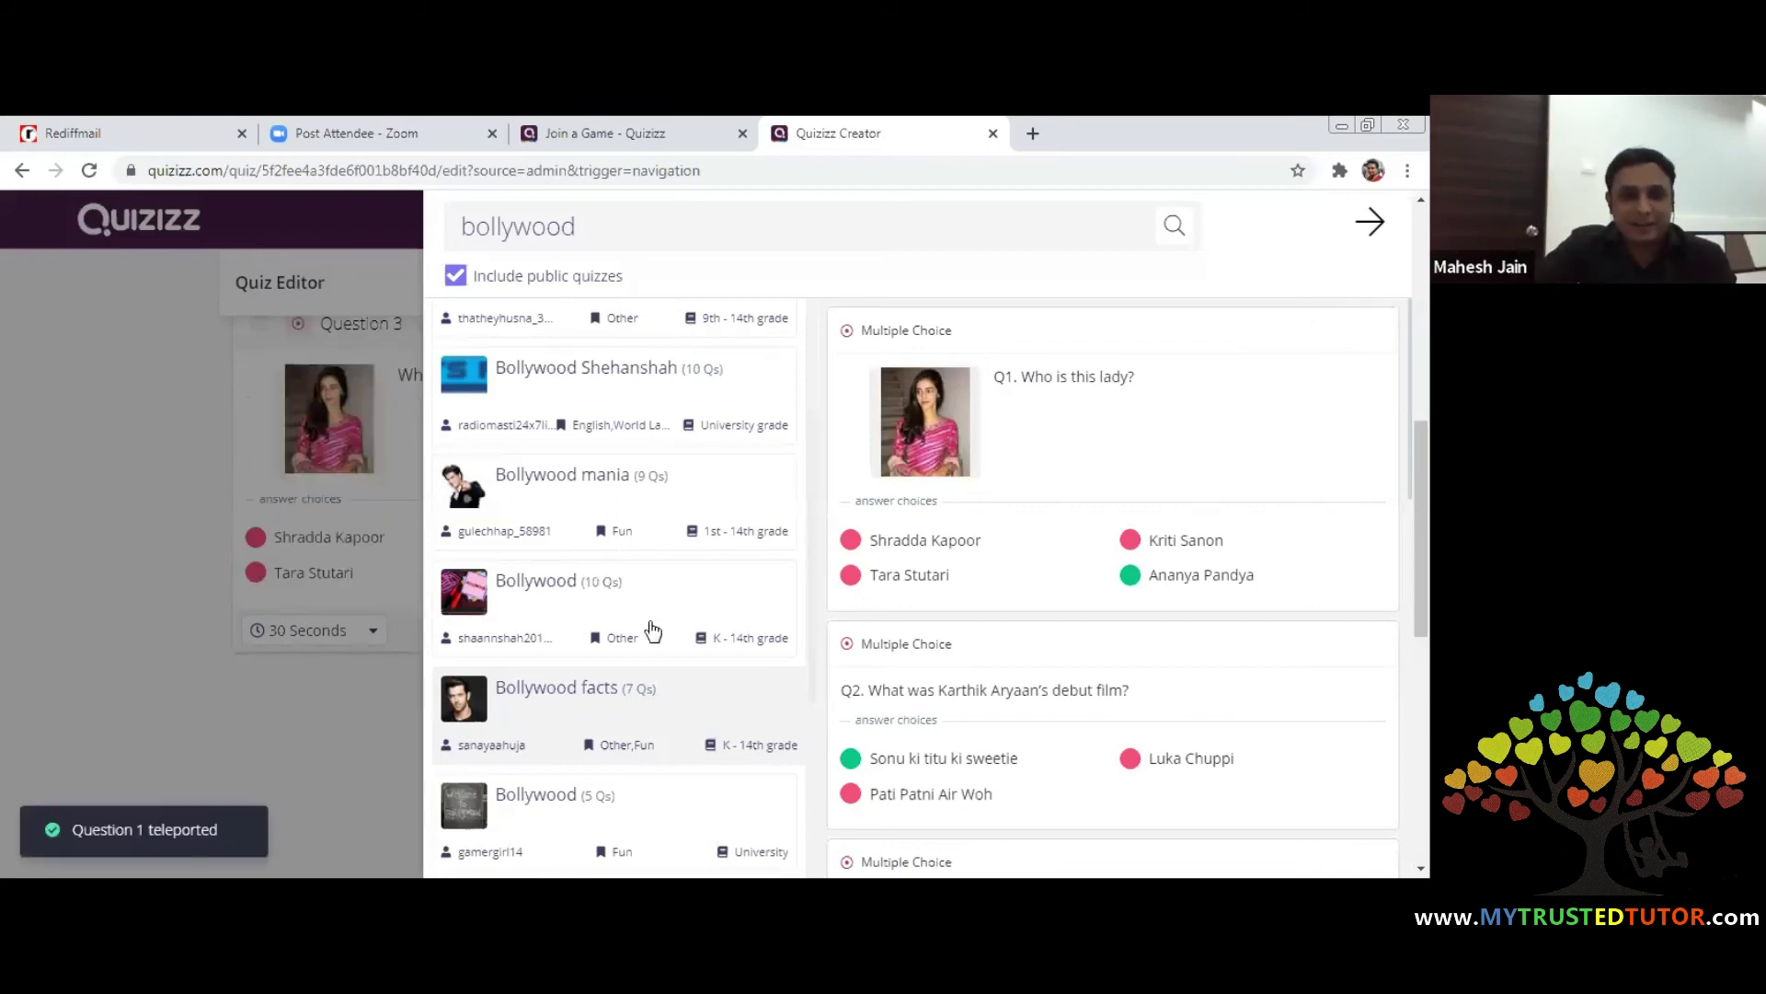
Add the question "Name the movie which is a sequal of hindi medium" from the six-question "bollywood" quiz
scroll(644, 644, down, 4)
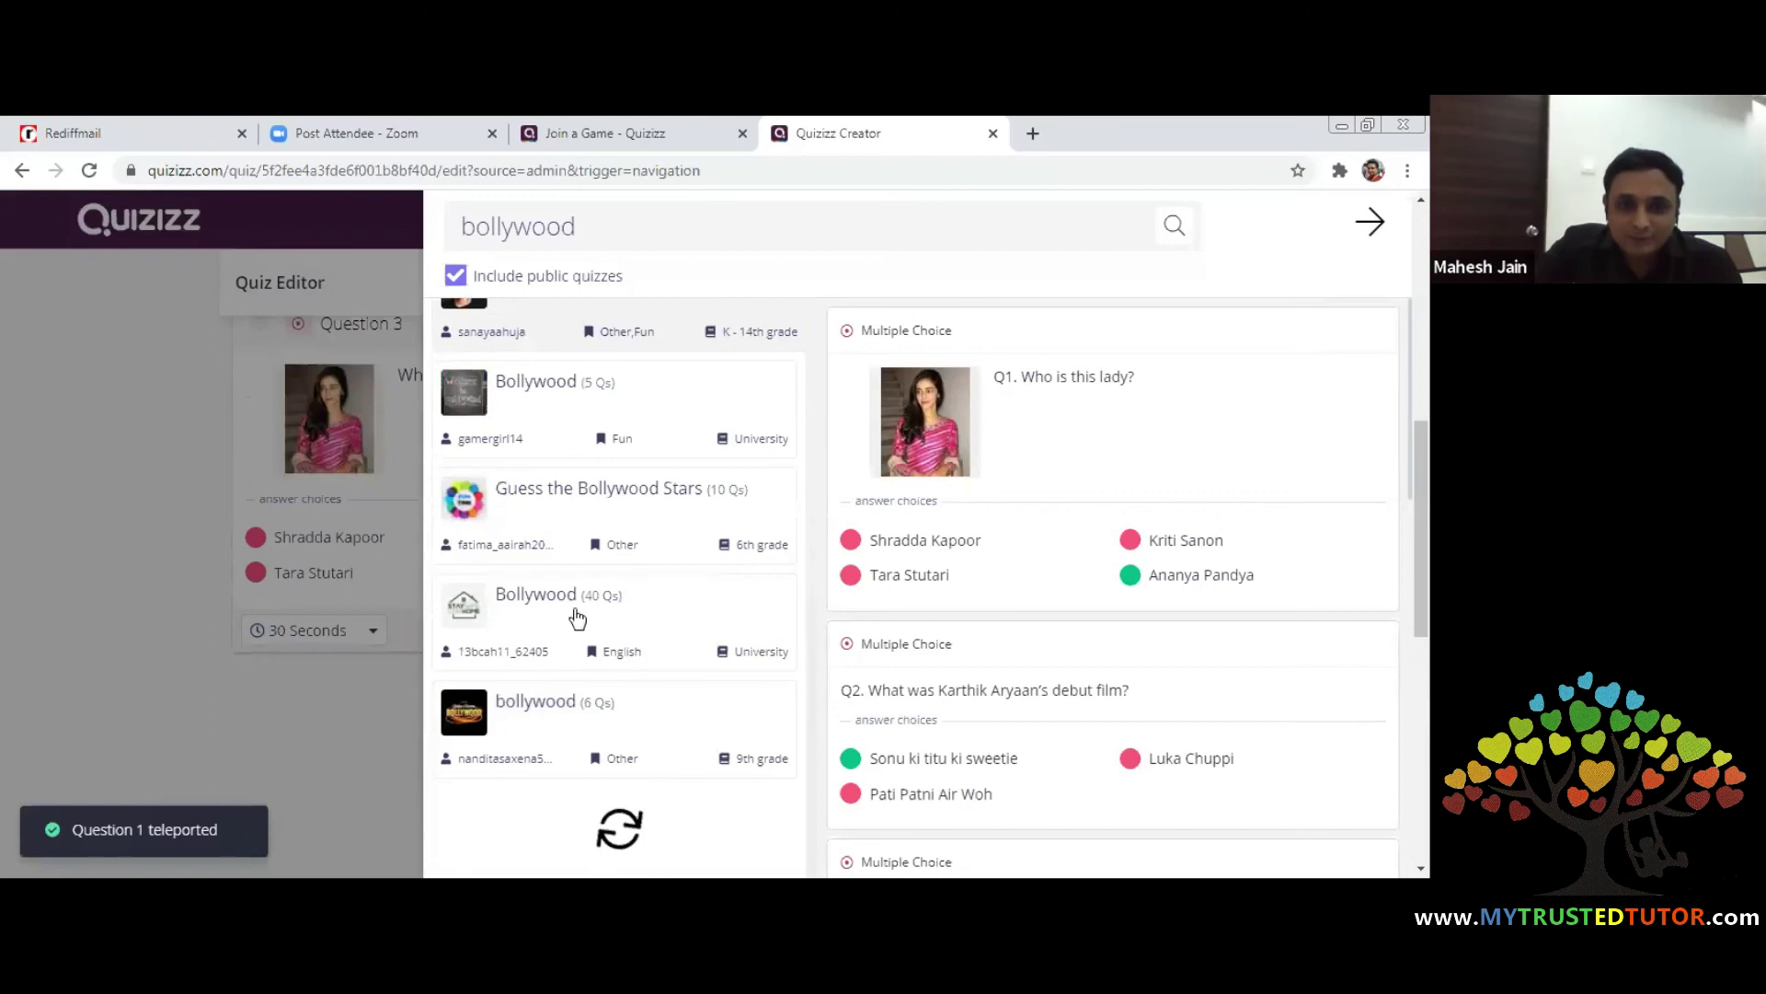
scroll(580, 618, down, 1)
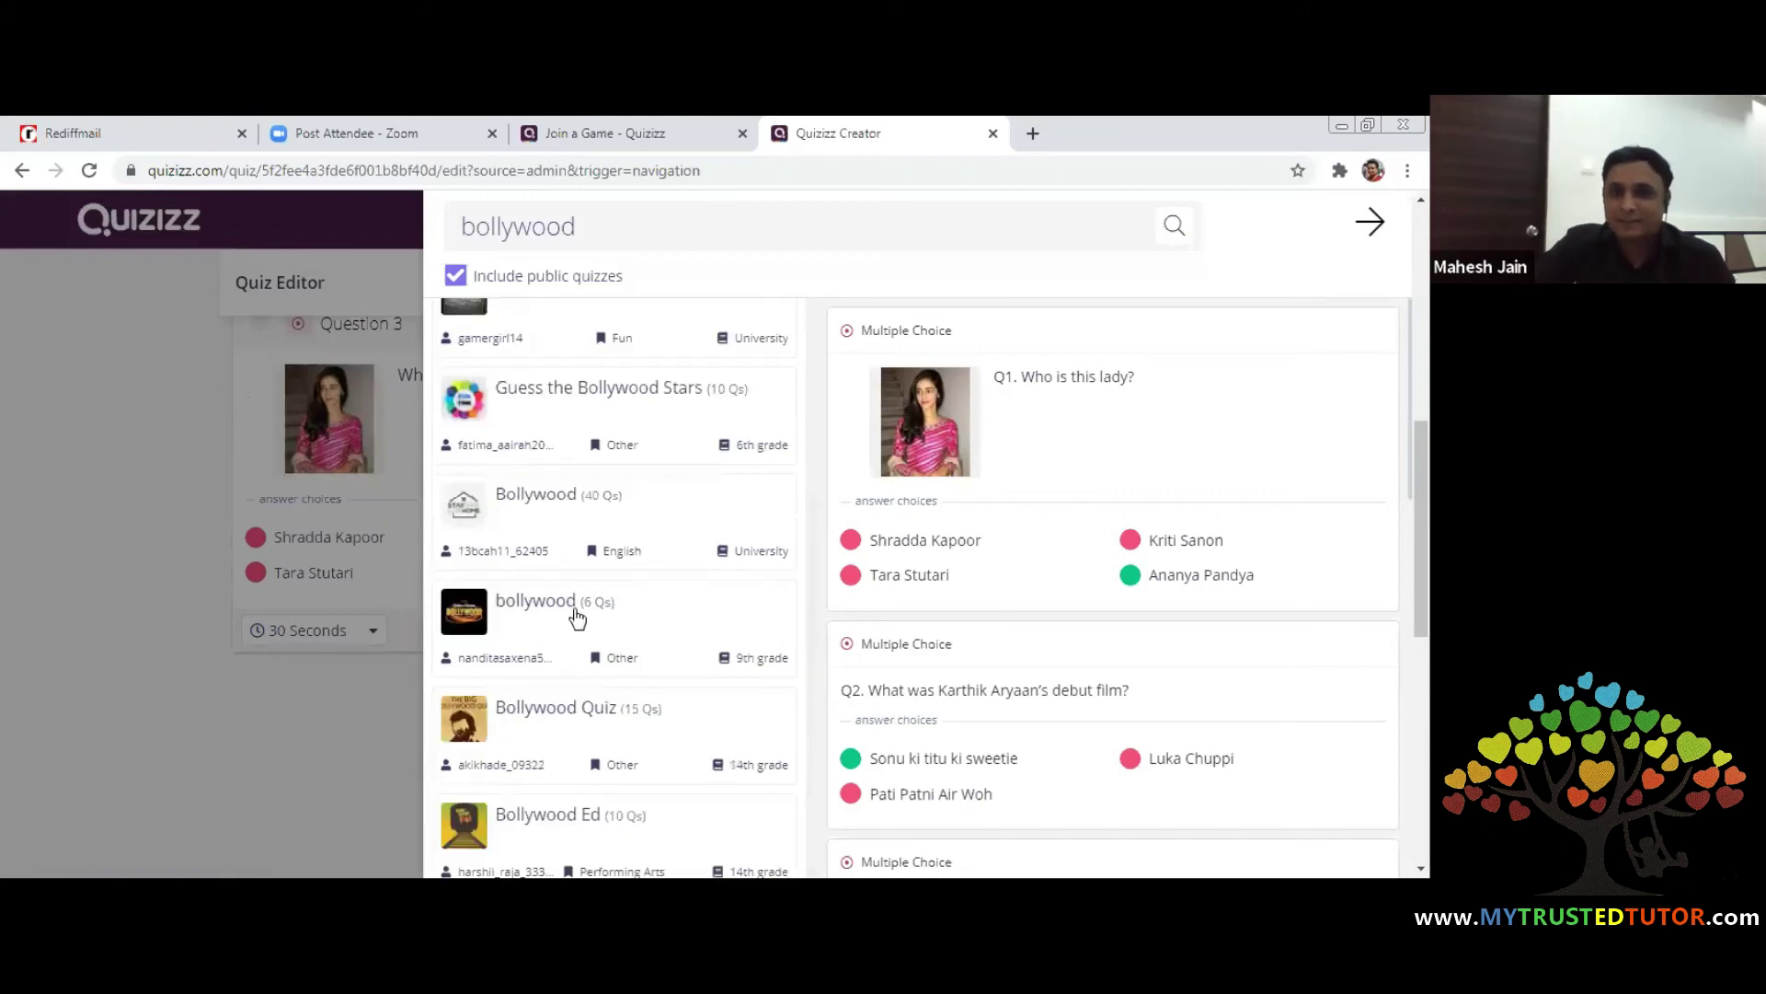
click(577, 616)
mouse_move(1330, 351)
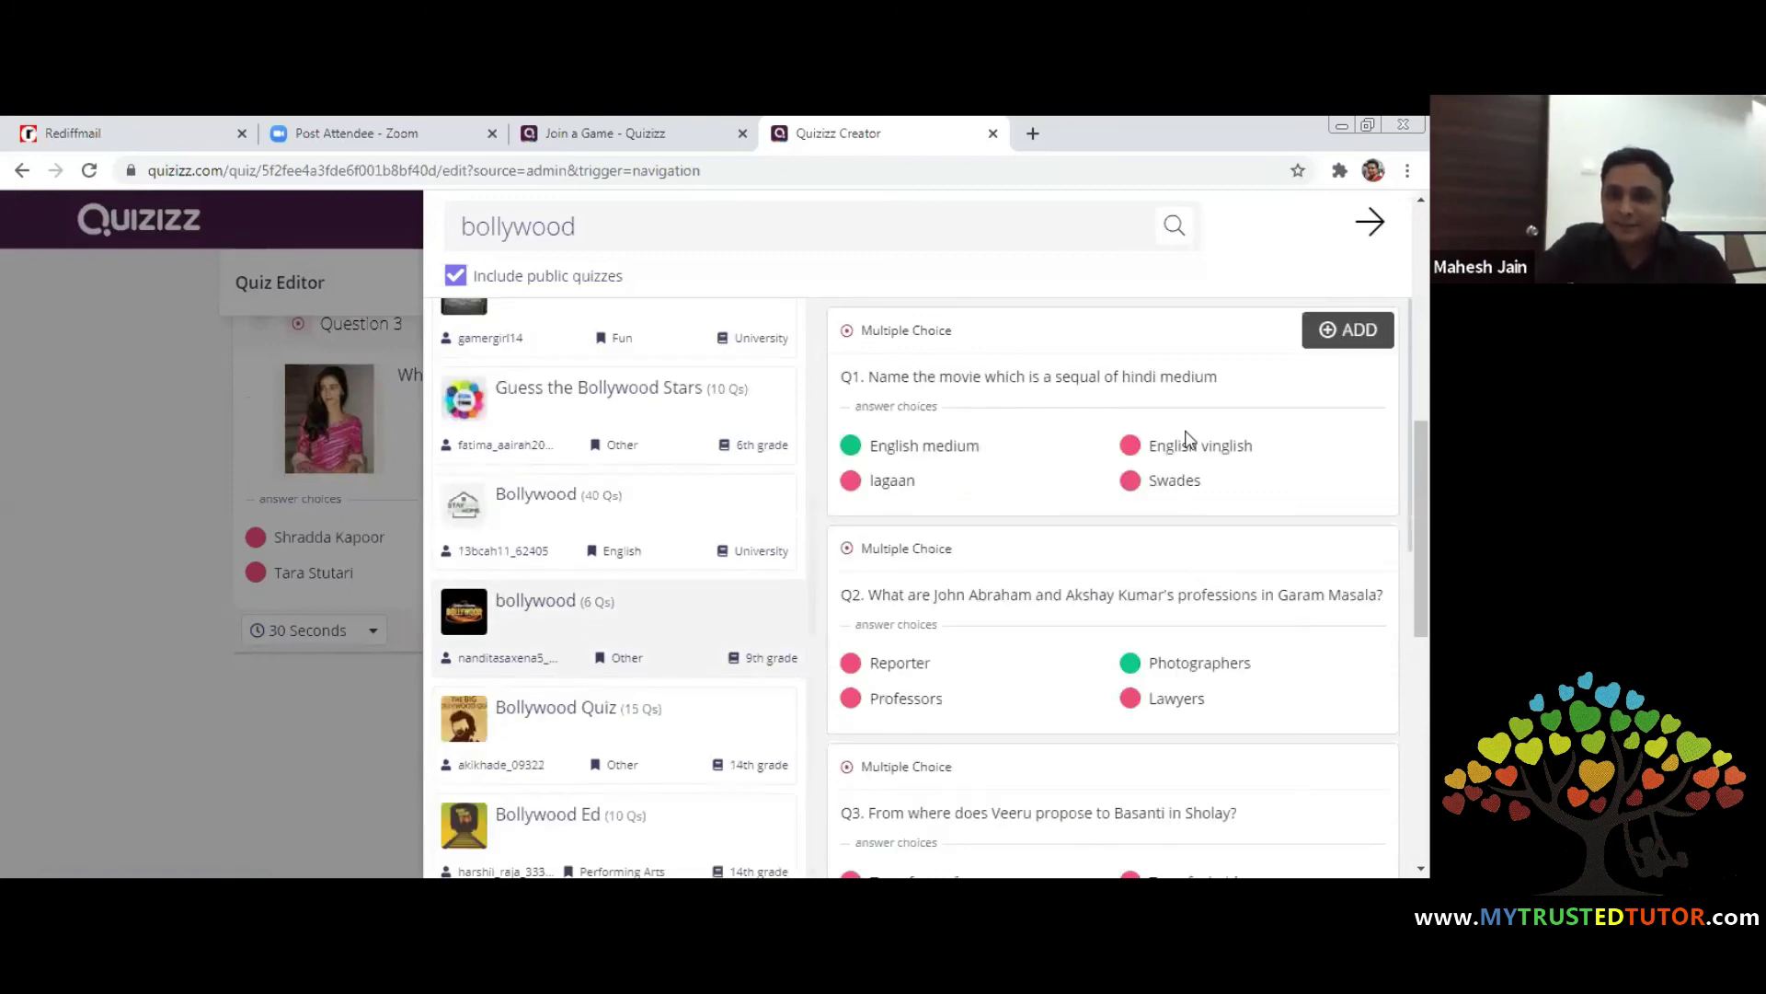
click(1343, 330)
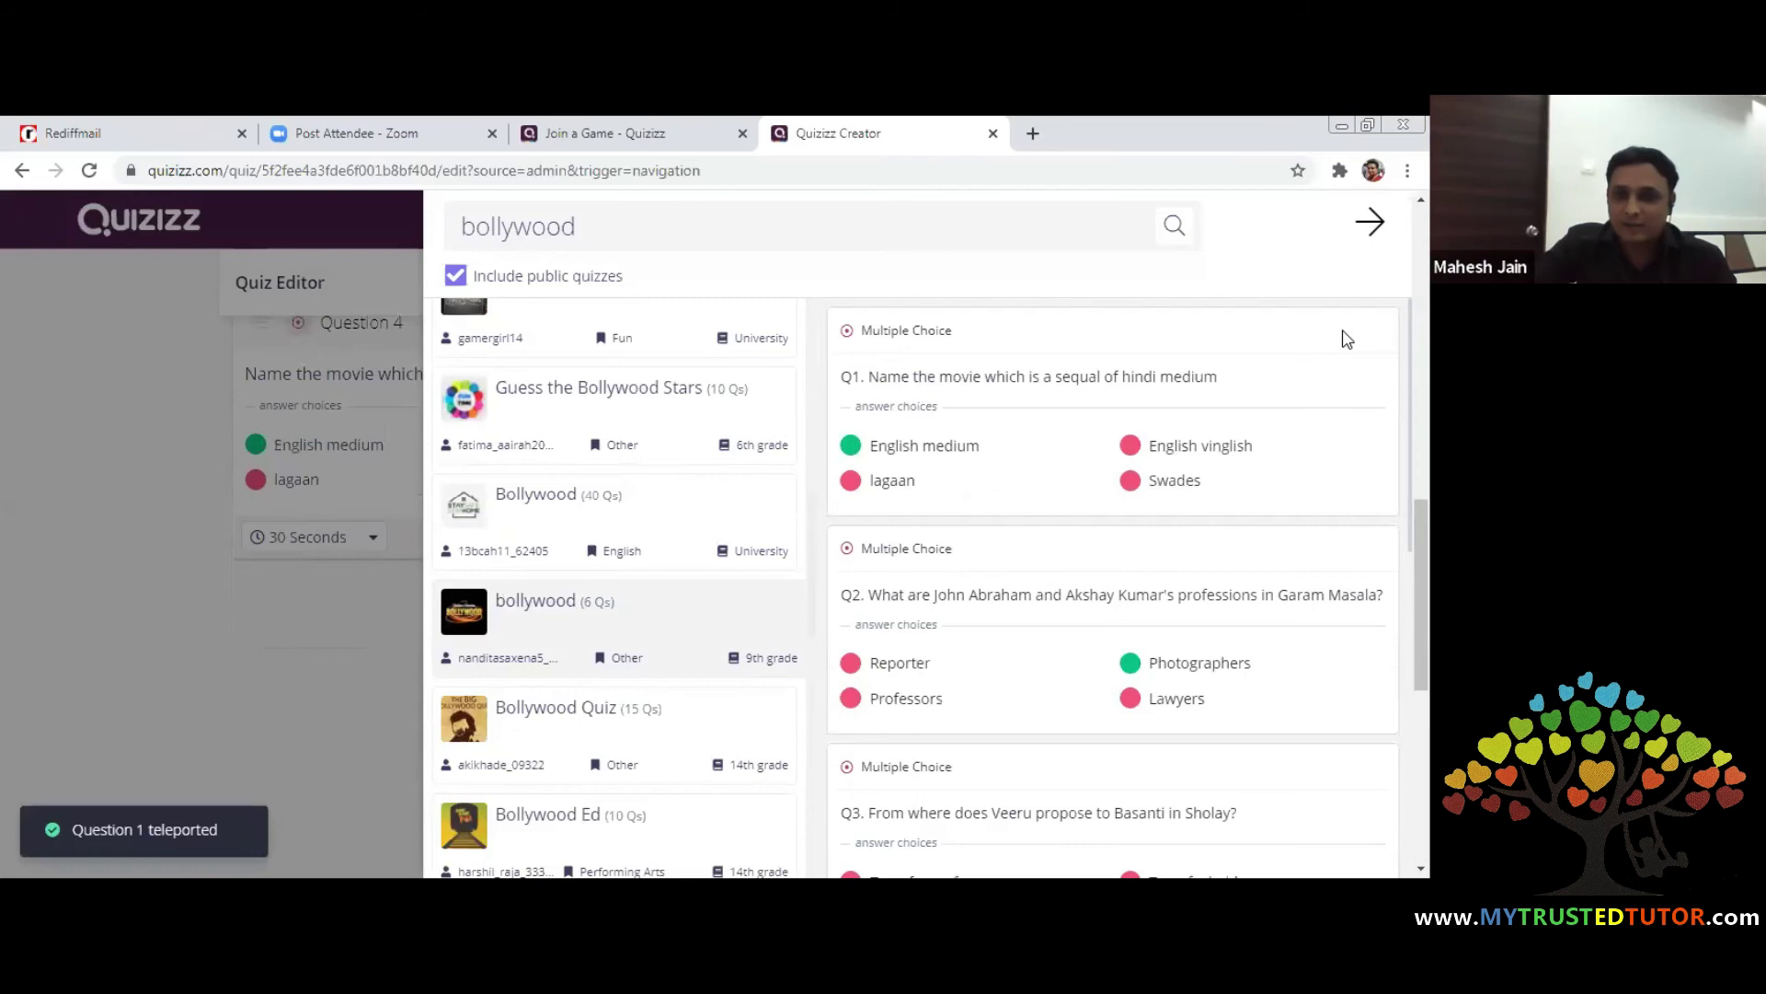
Browse the questions of the "Bollywood Movie Catchphrase" and "Bollywood facts" quizzes for further suitable ones
scroll(581, 736, down, 2)
click(578, 732)
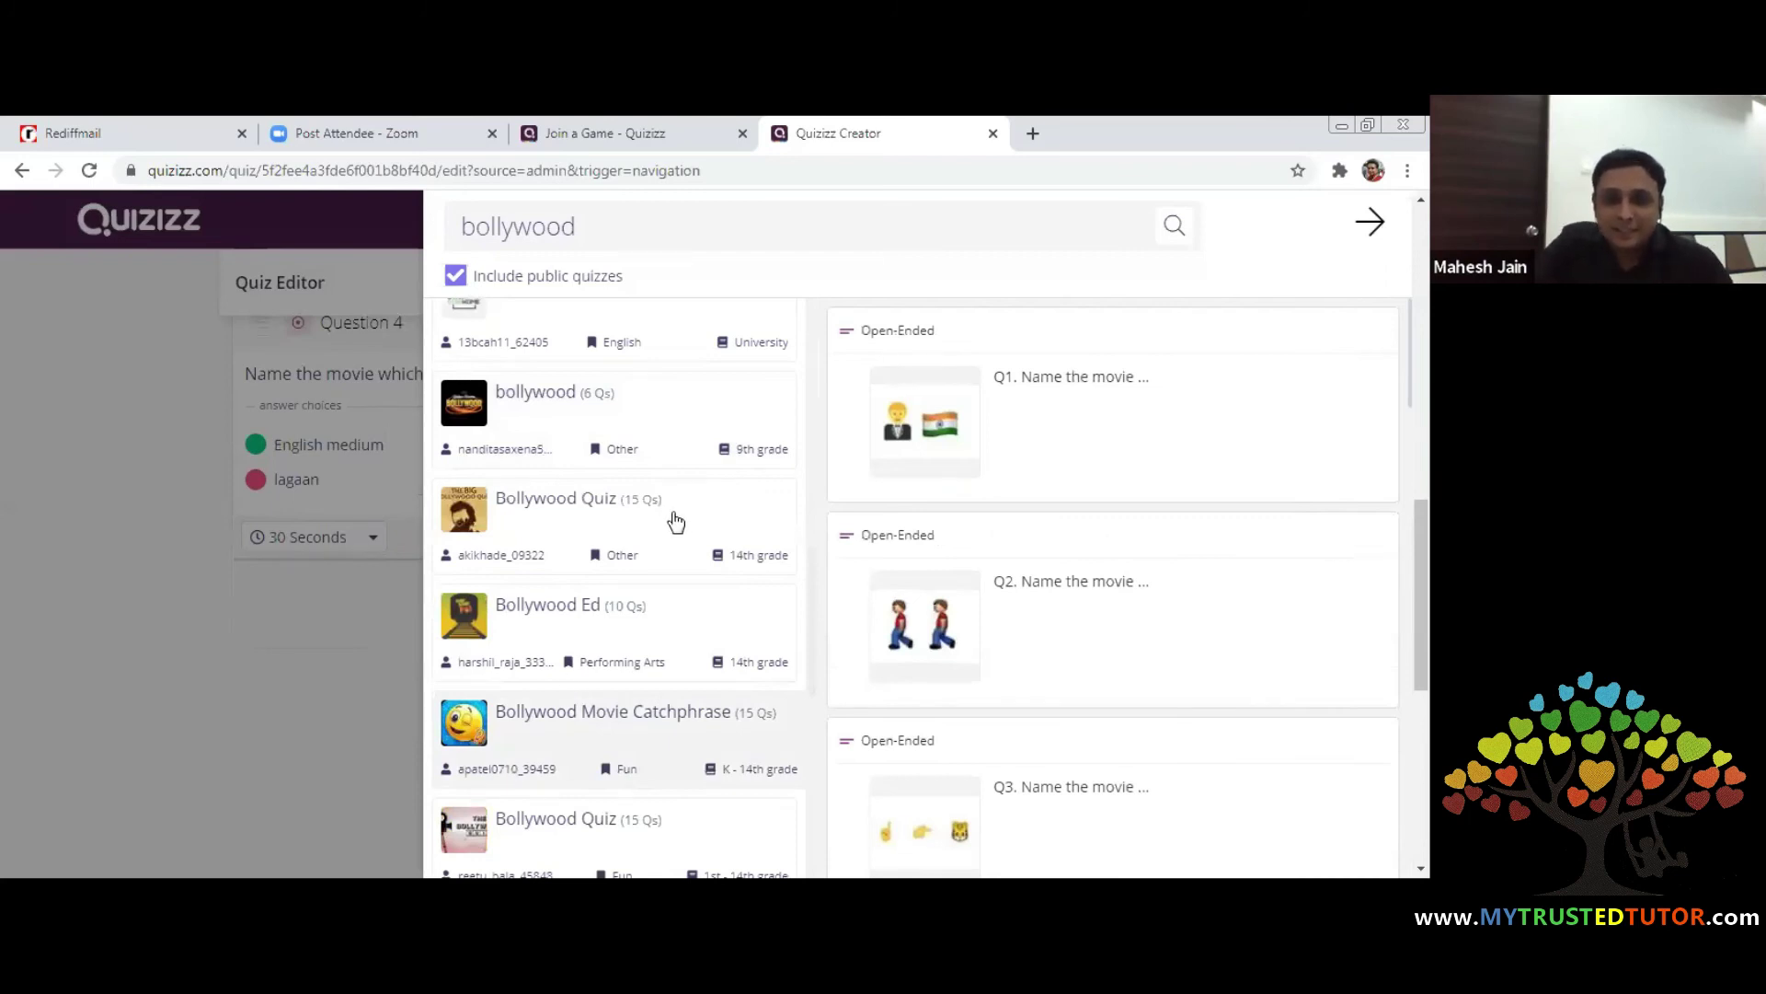
scroll(589, 497, up, 3)
scroll(591, 496, up, 2)
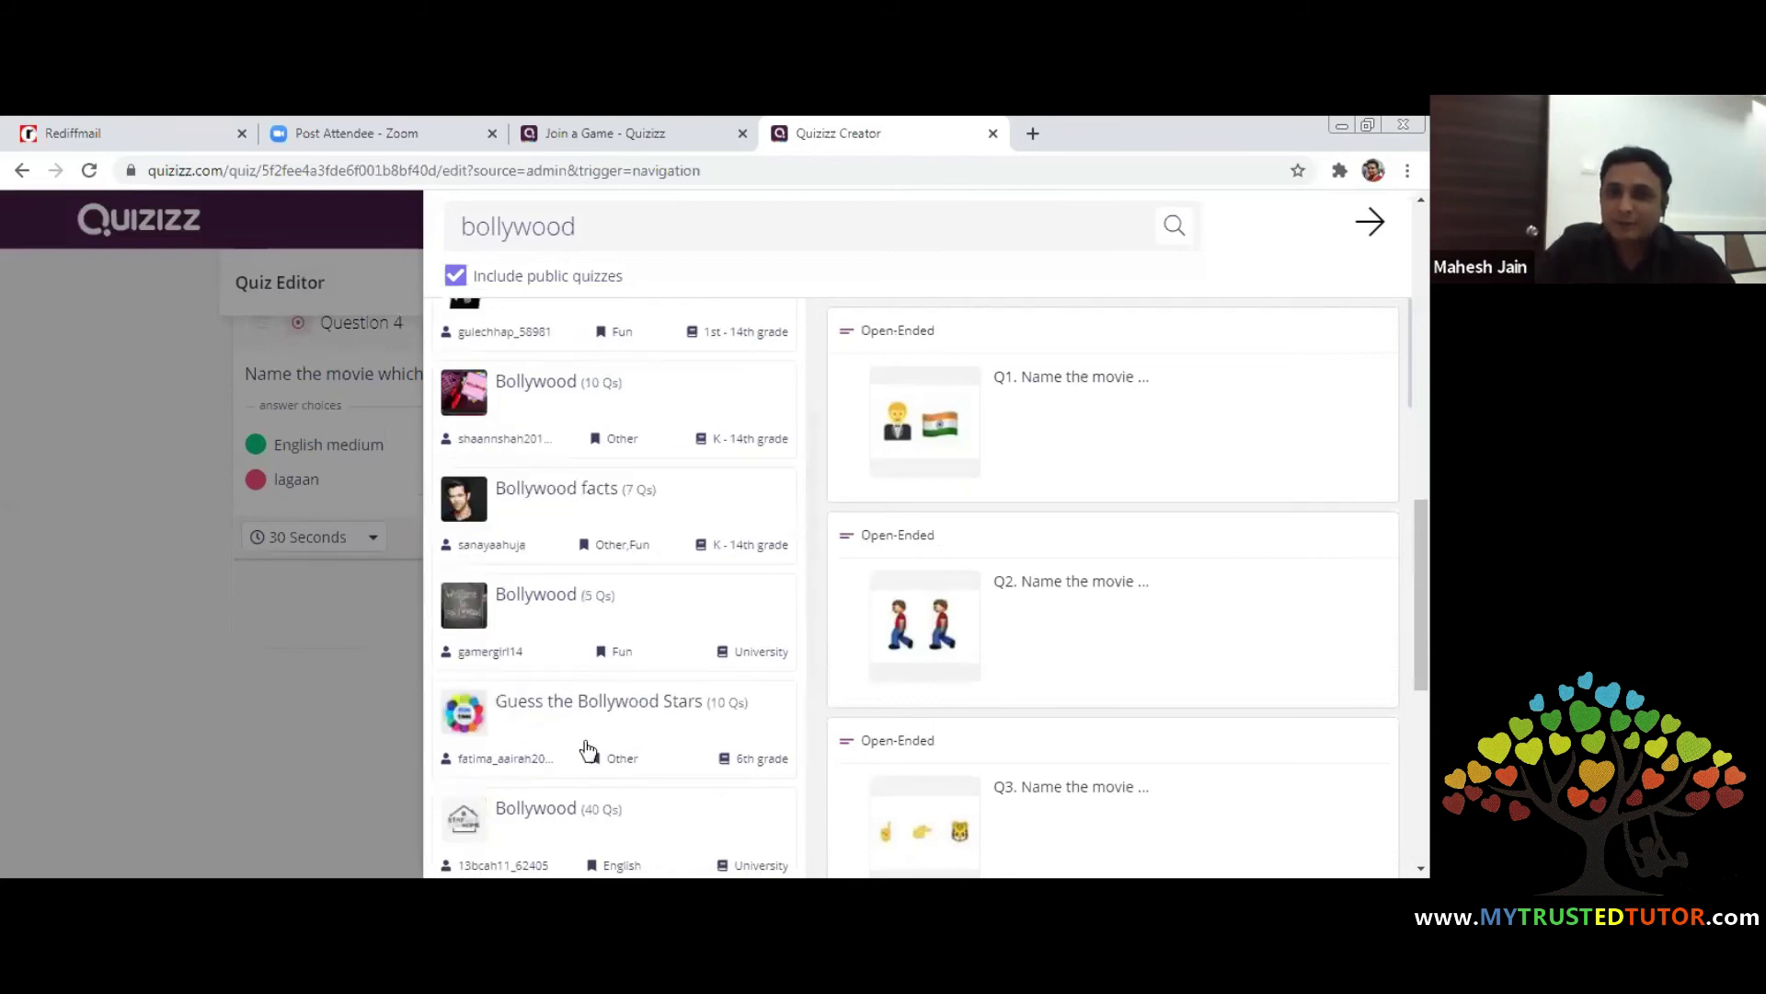
click(589, 515)
scroll(1012, 690, down, 2)
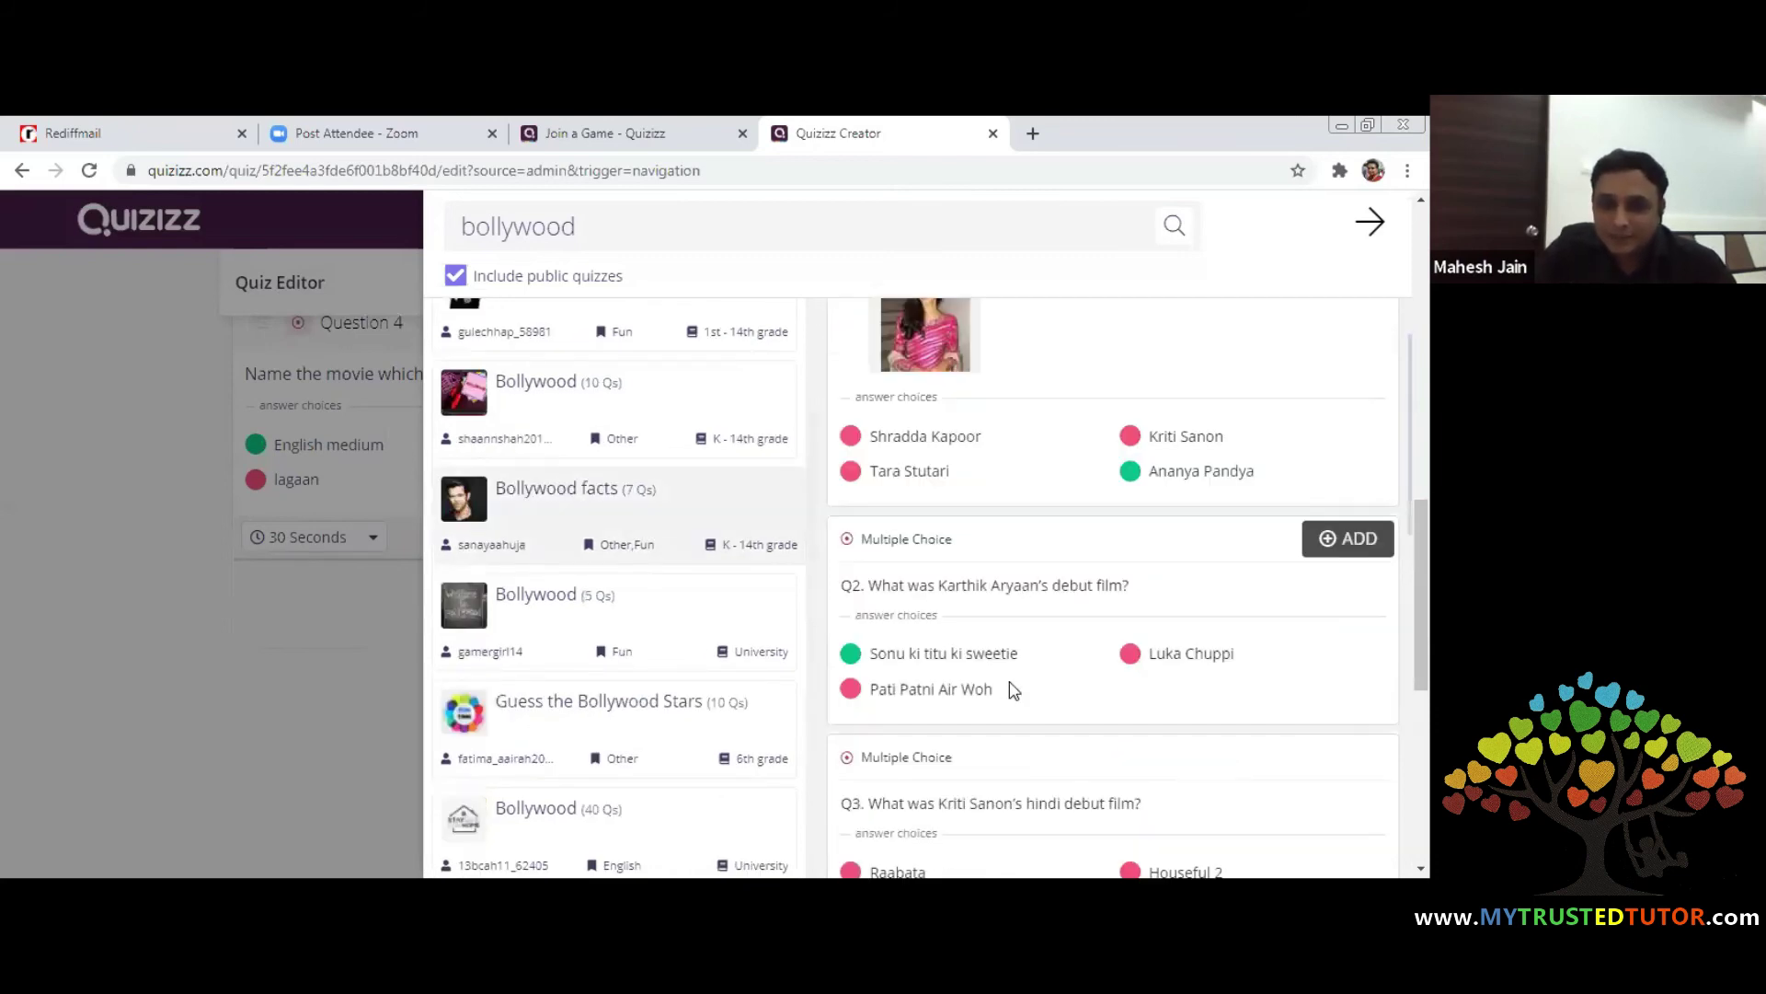
scroll(1021, 517, down, 3)
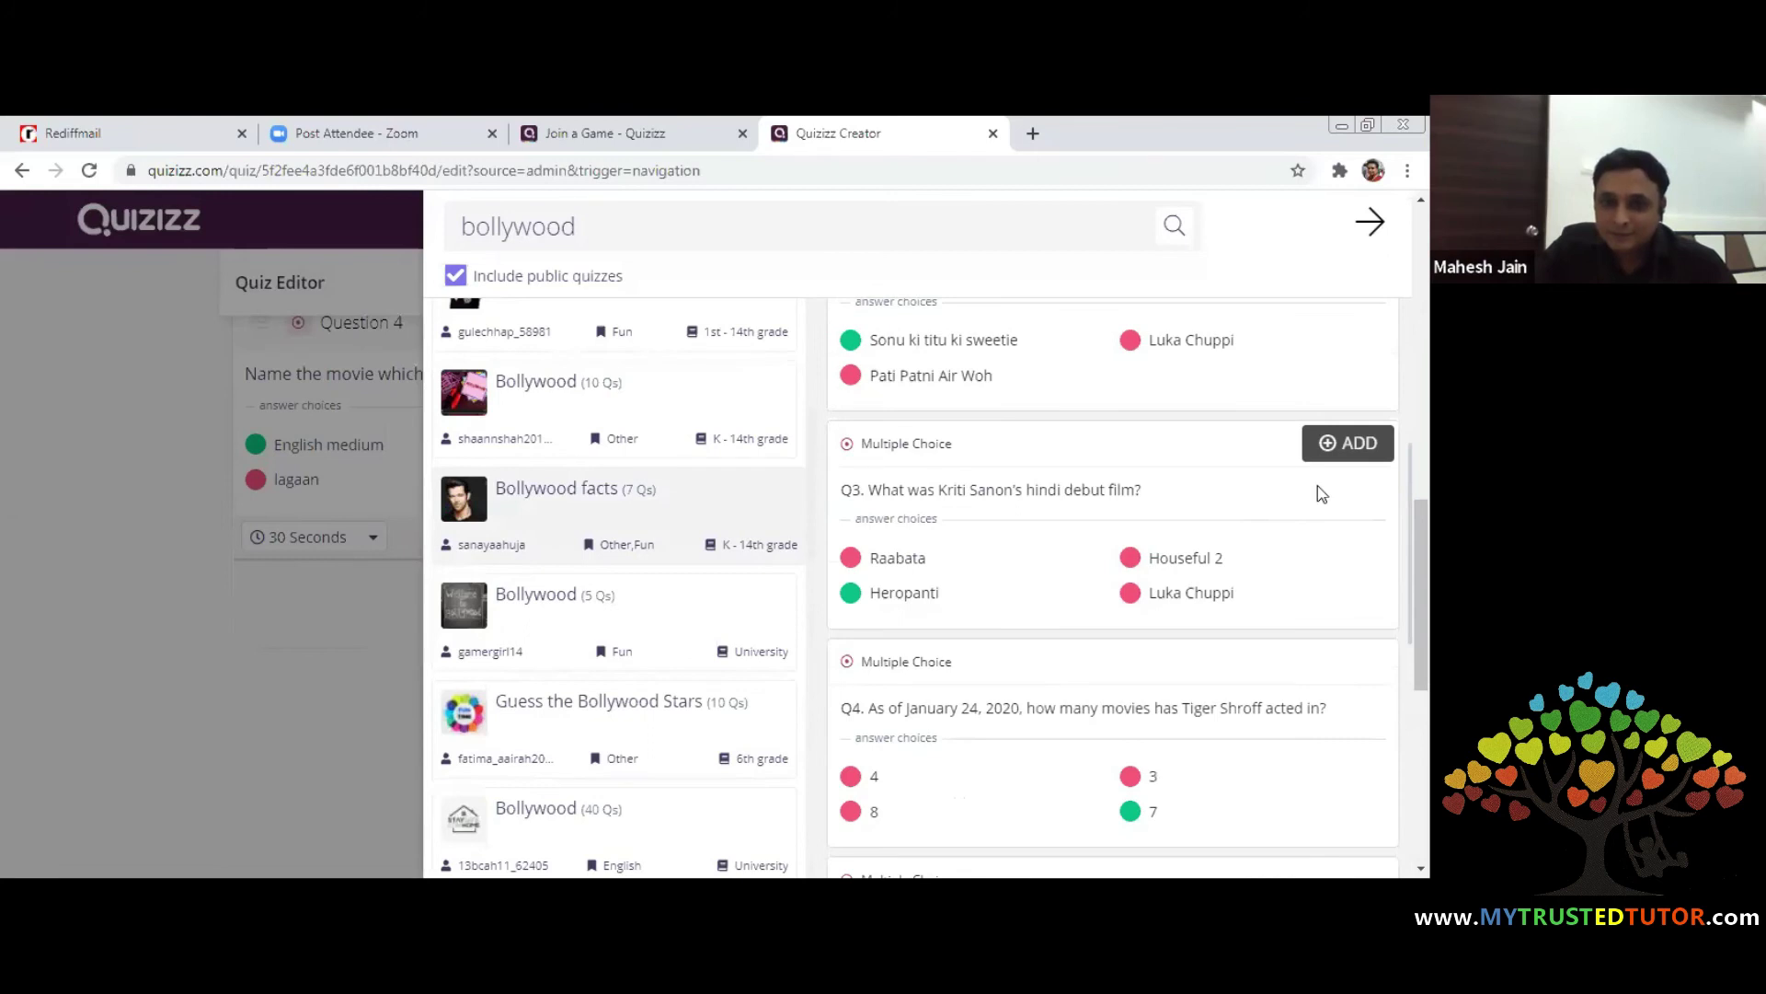
scroll(1109, 644, down, 1)
scroll(1076, 685, down, 2)
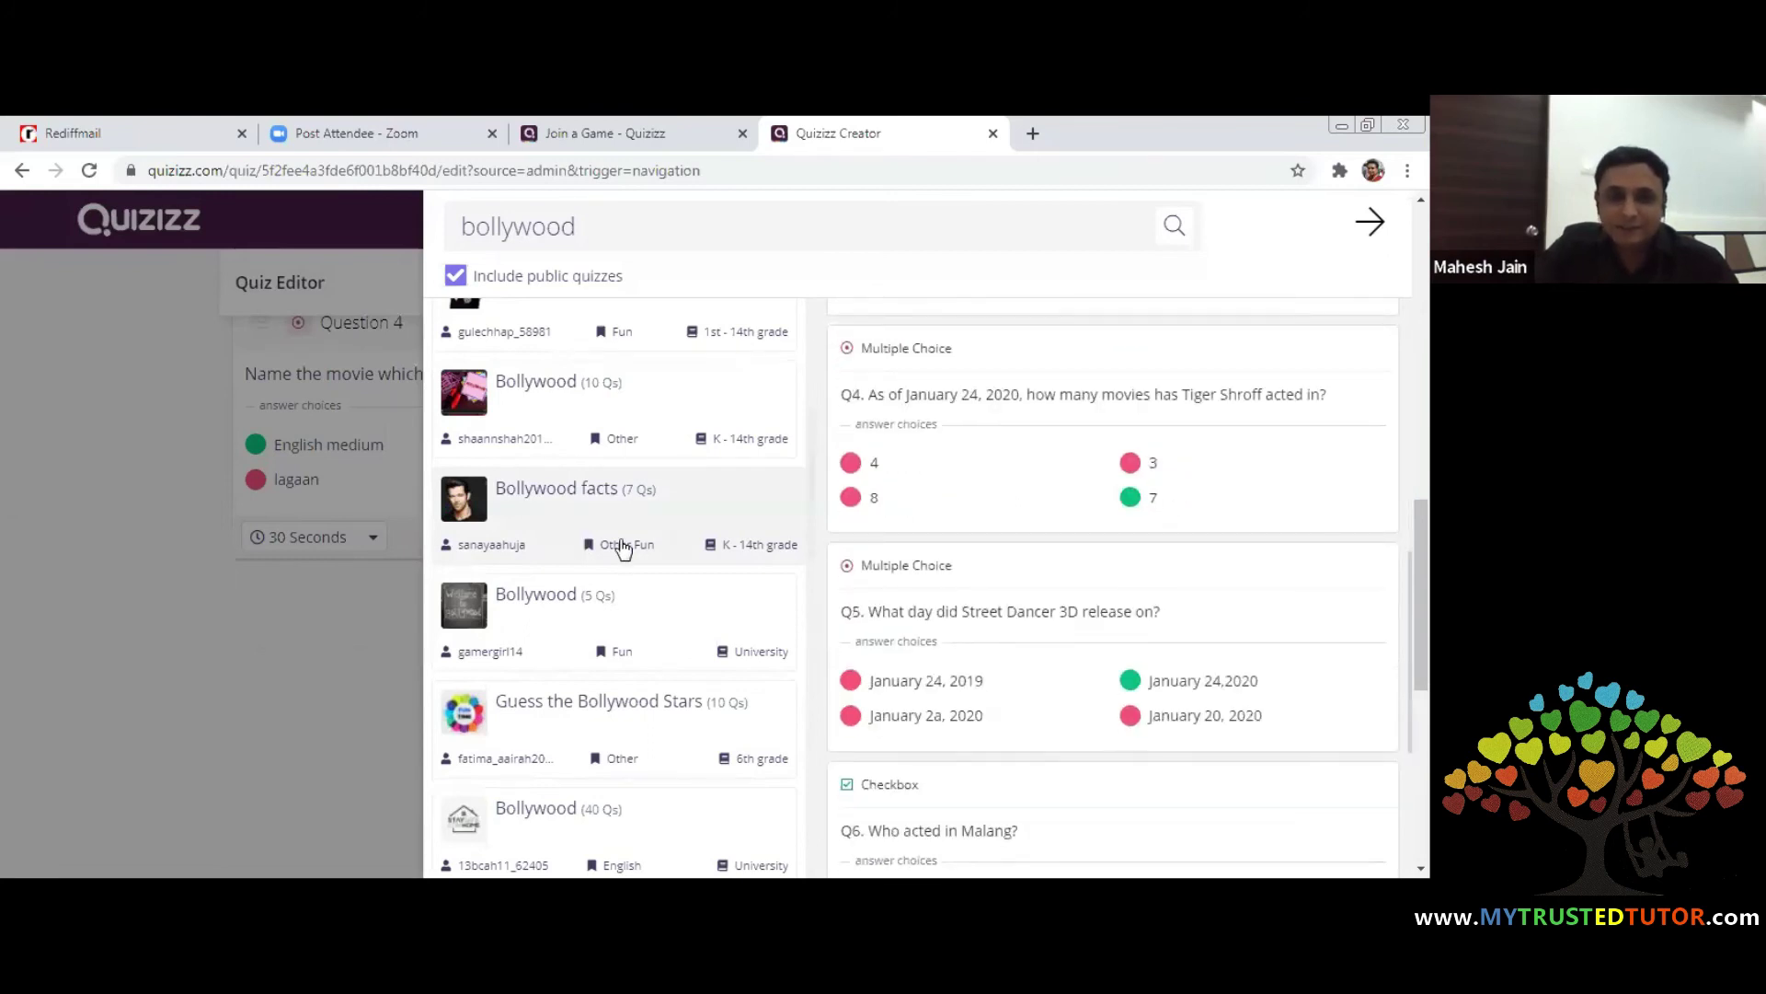
scroll(611, 410, up, 5)
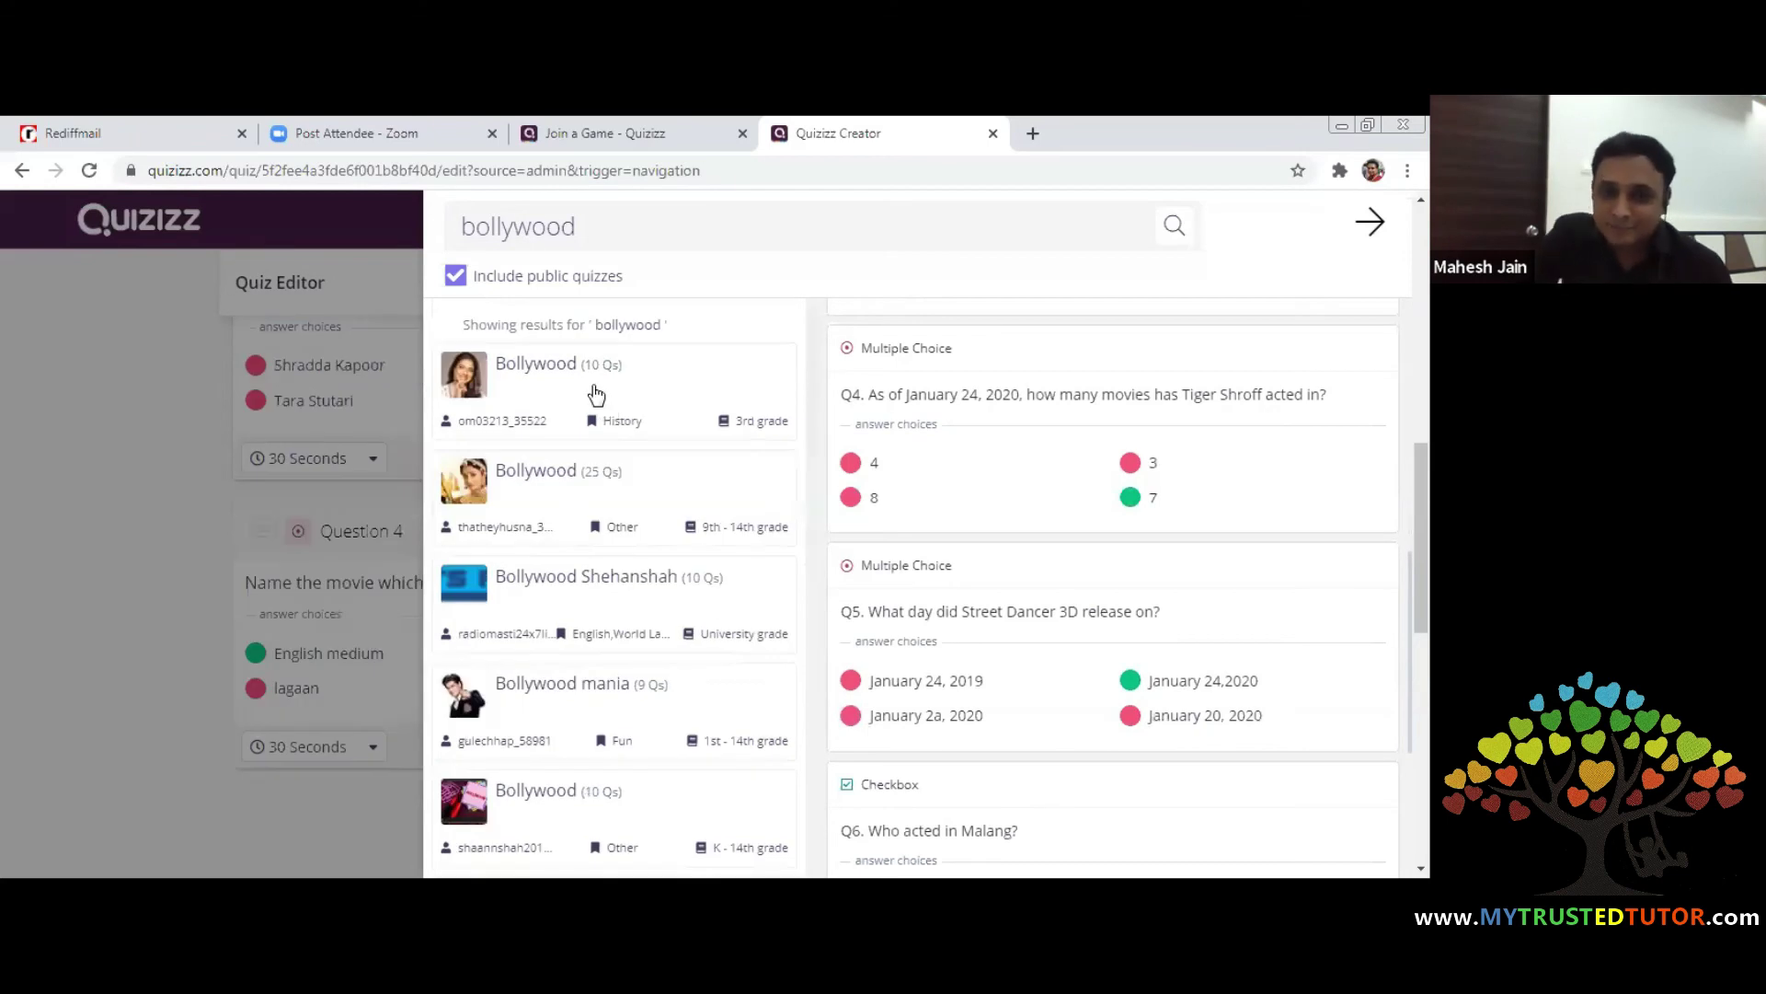
Add the third picture question, with "andaz apna apna" among its answers, from the first "Bollywood" quiz and close the question search
click(596, 394)
scroll(1081, 704, down, 1)
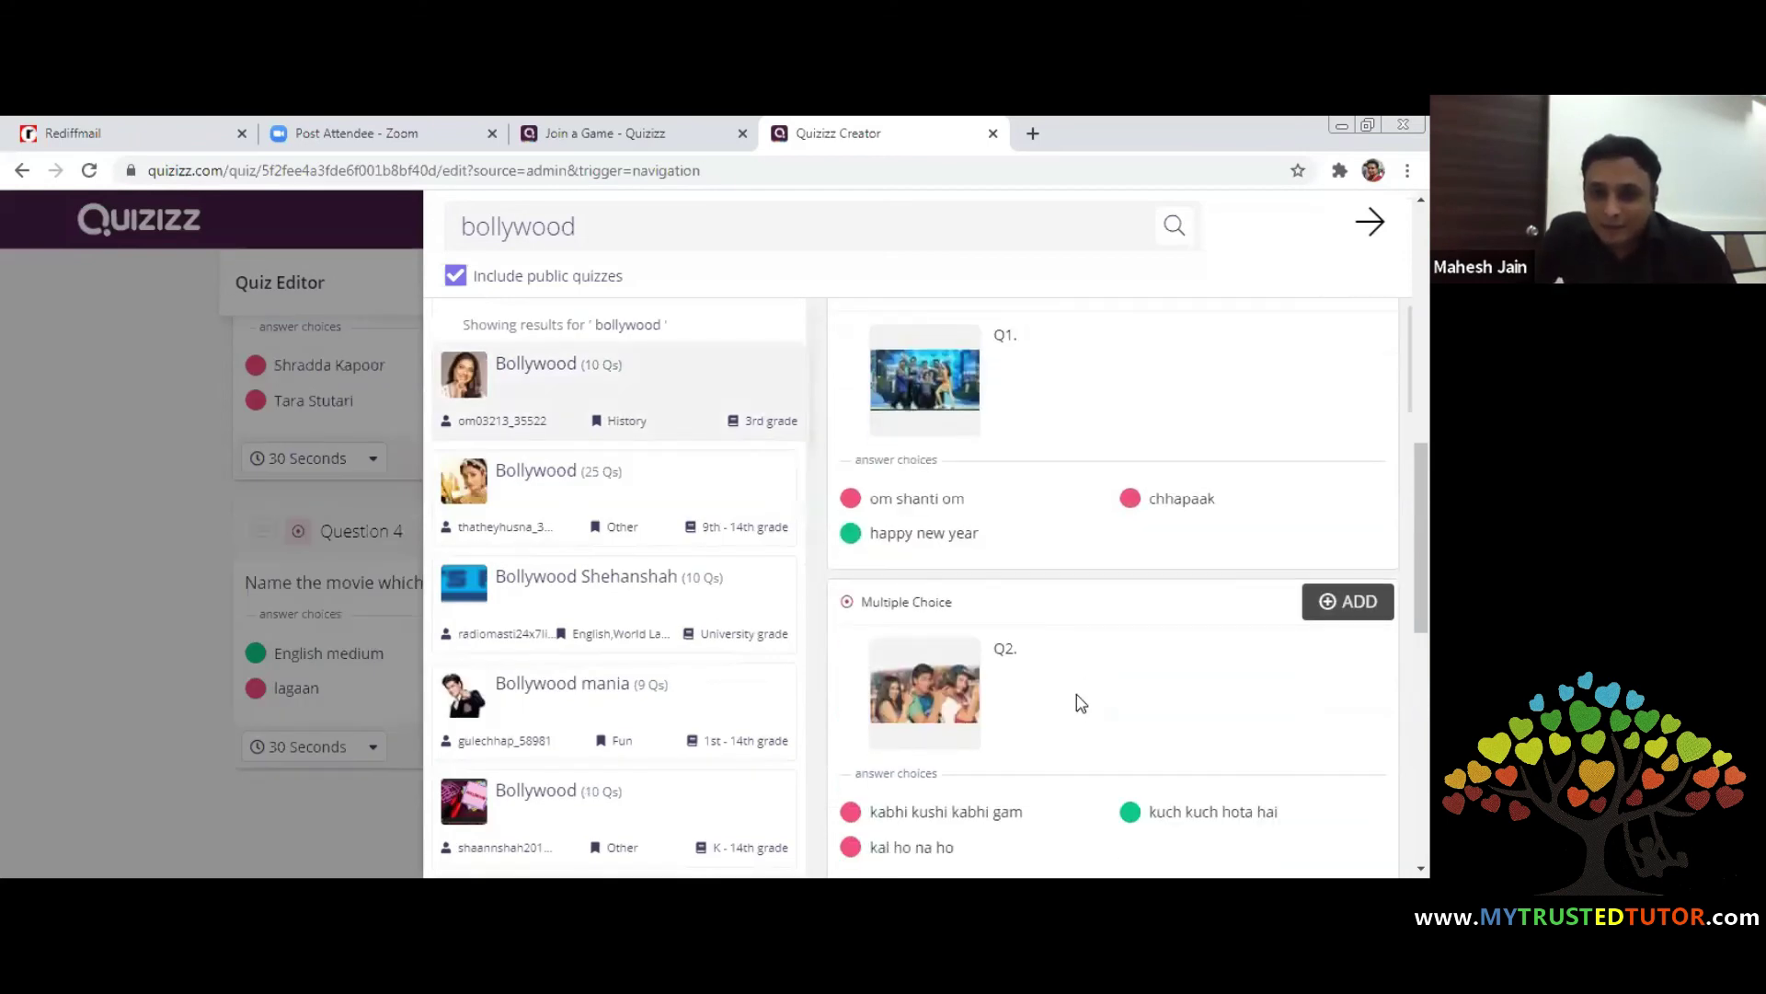
scroll(1081, 704, down, 3)
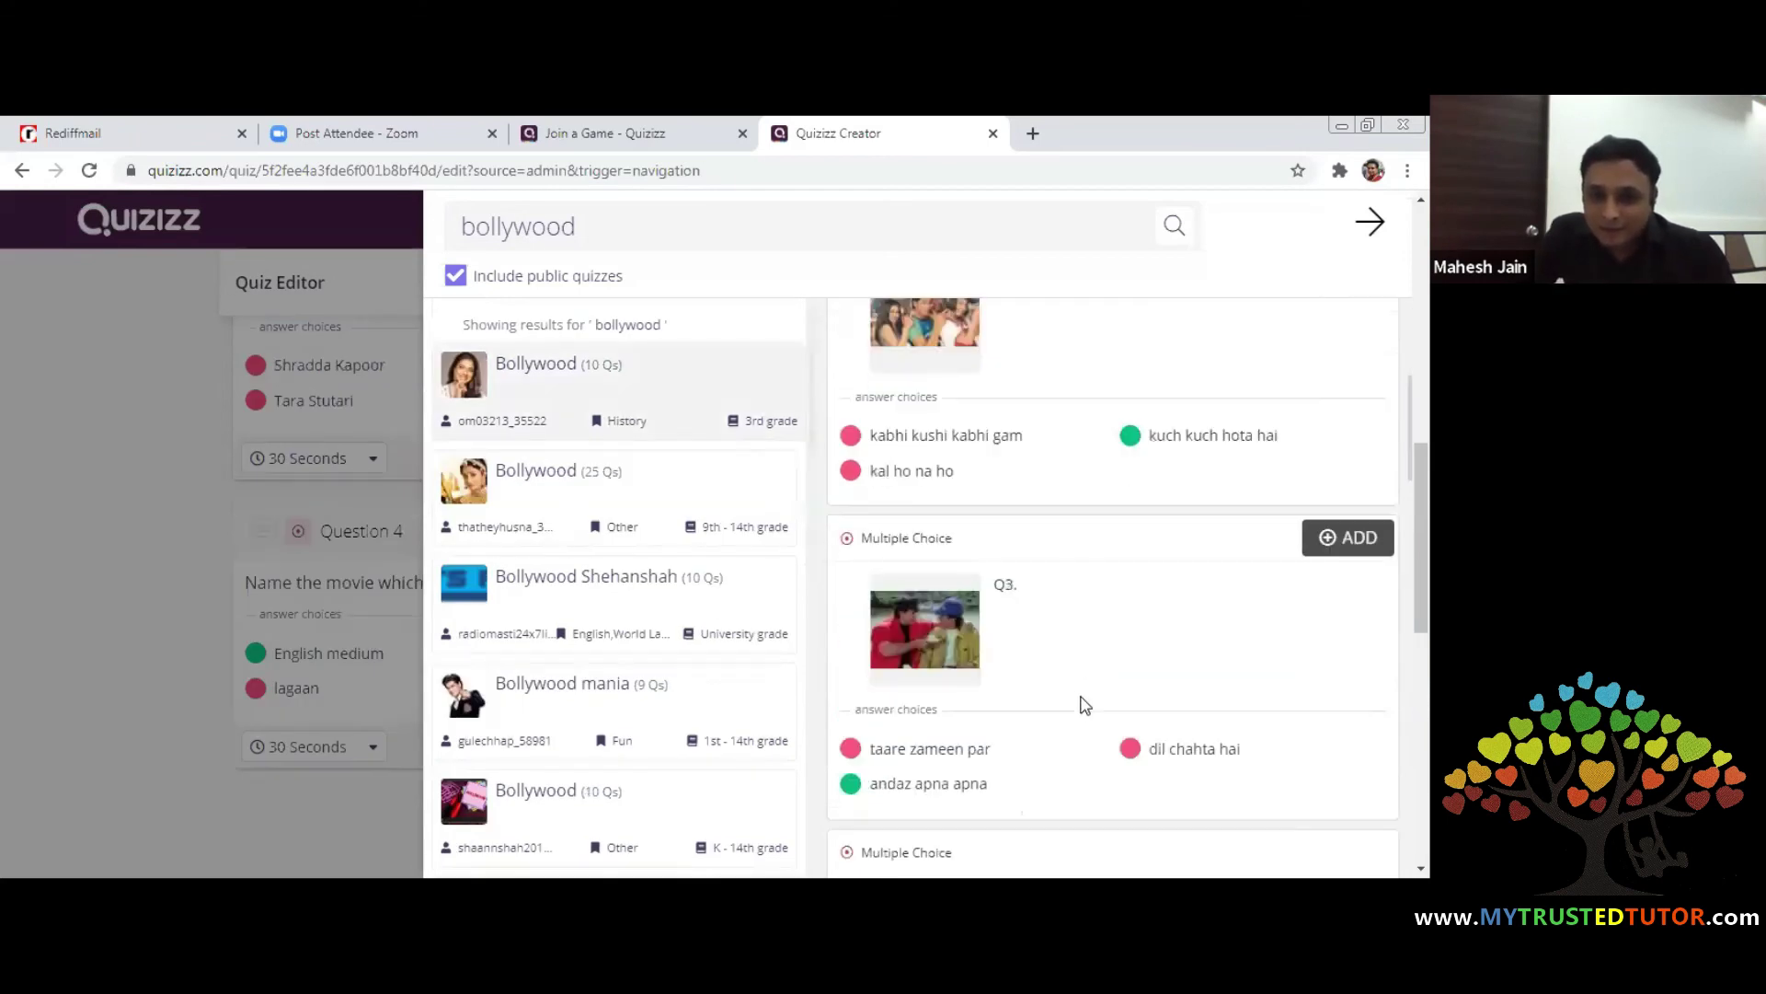
click(1353, 540)
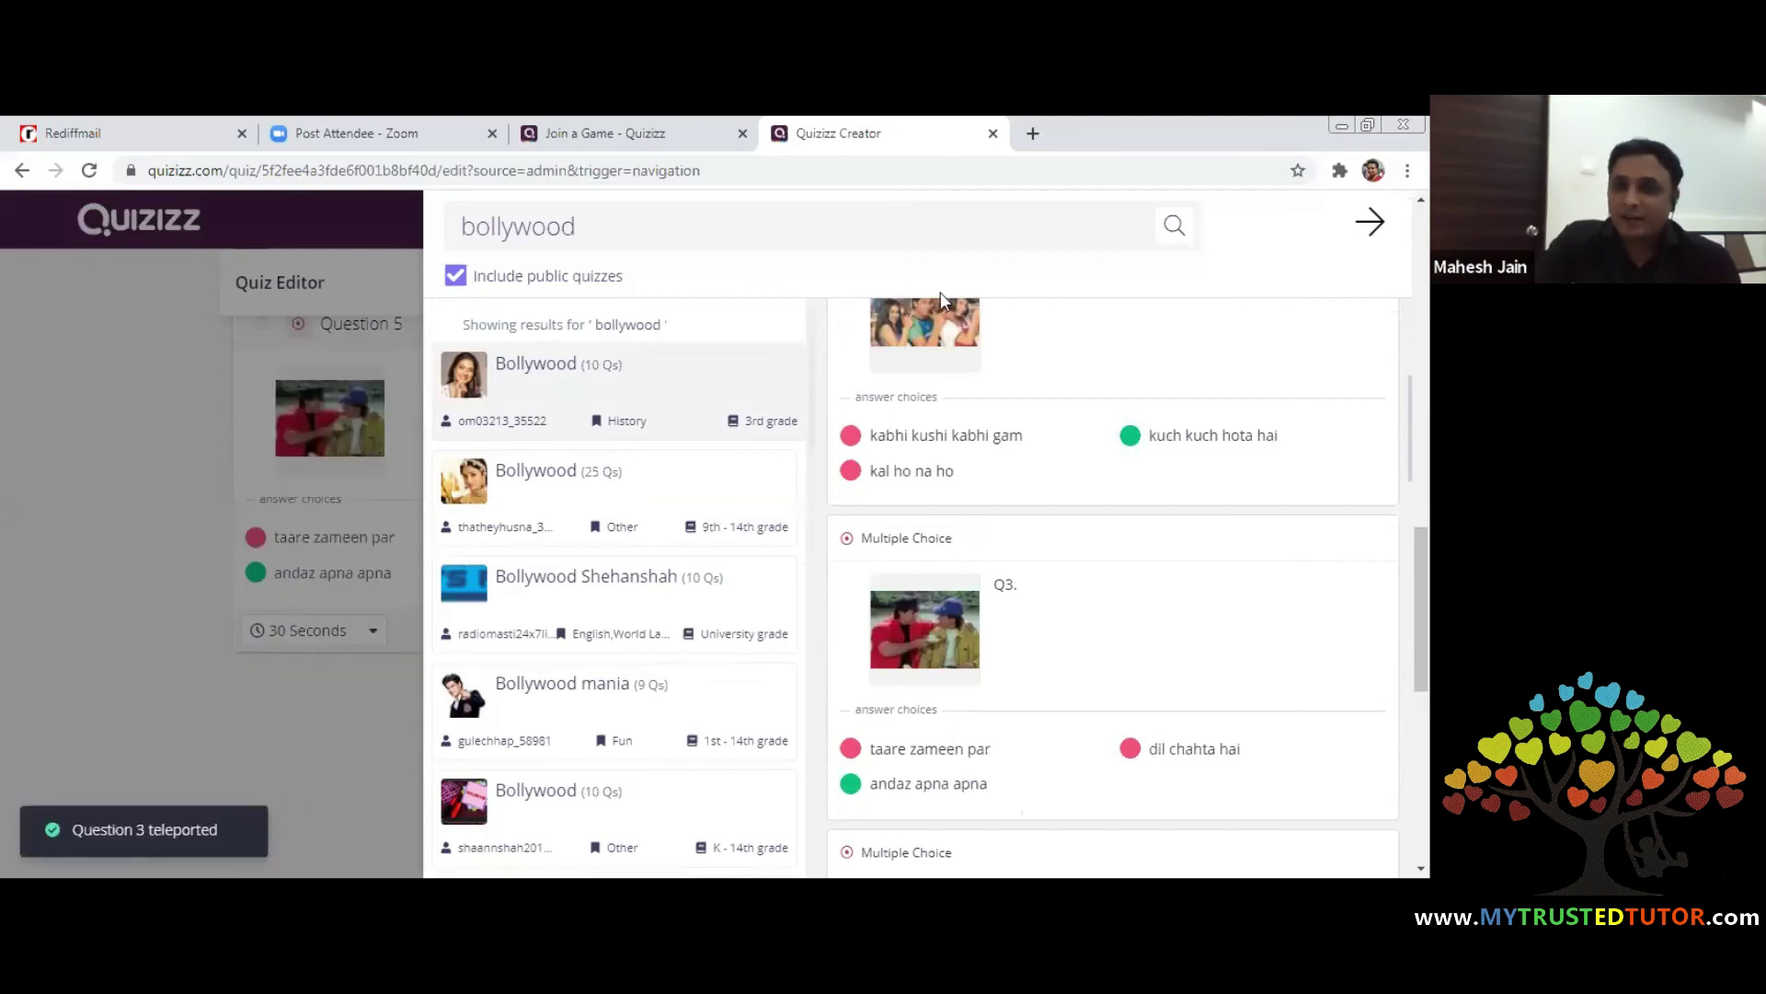
click(1371, 224)
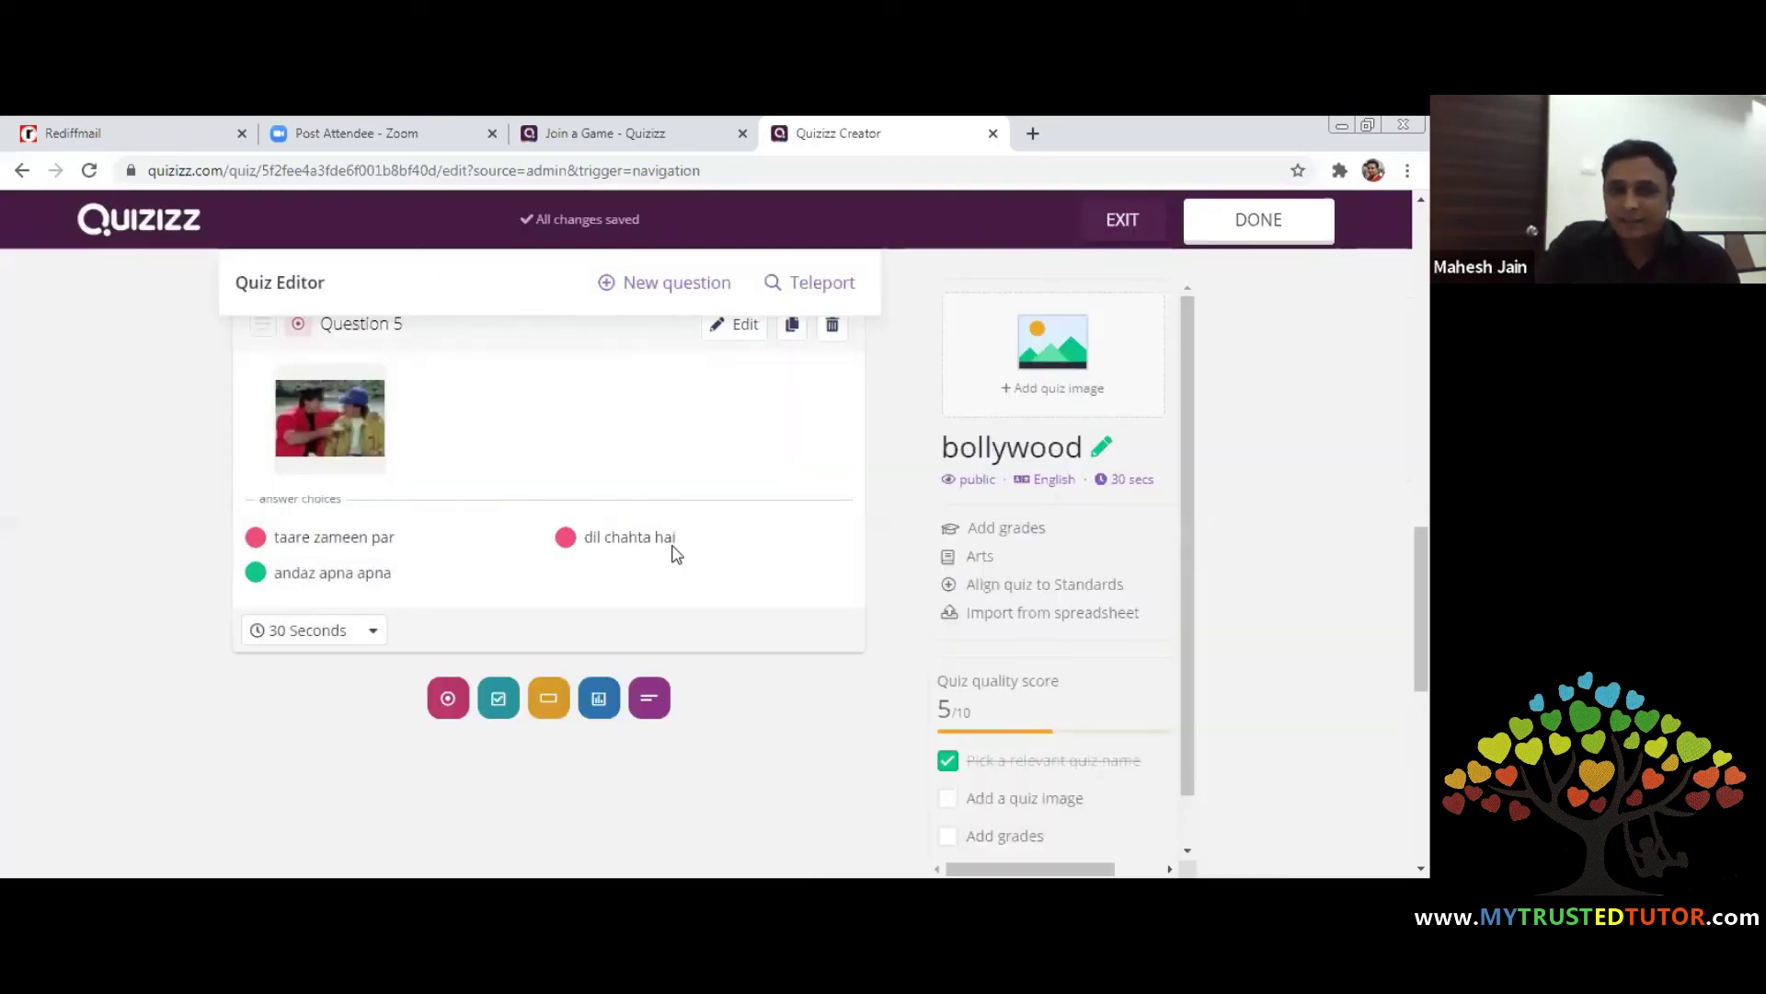
Finish the quiz and save its details with the grade range set from KG to Professional Development
scroll(675, 552, up, 13)
click(1258, 234)
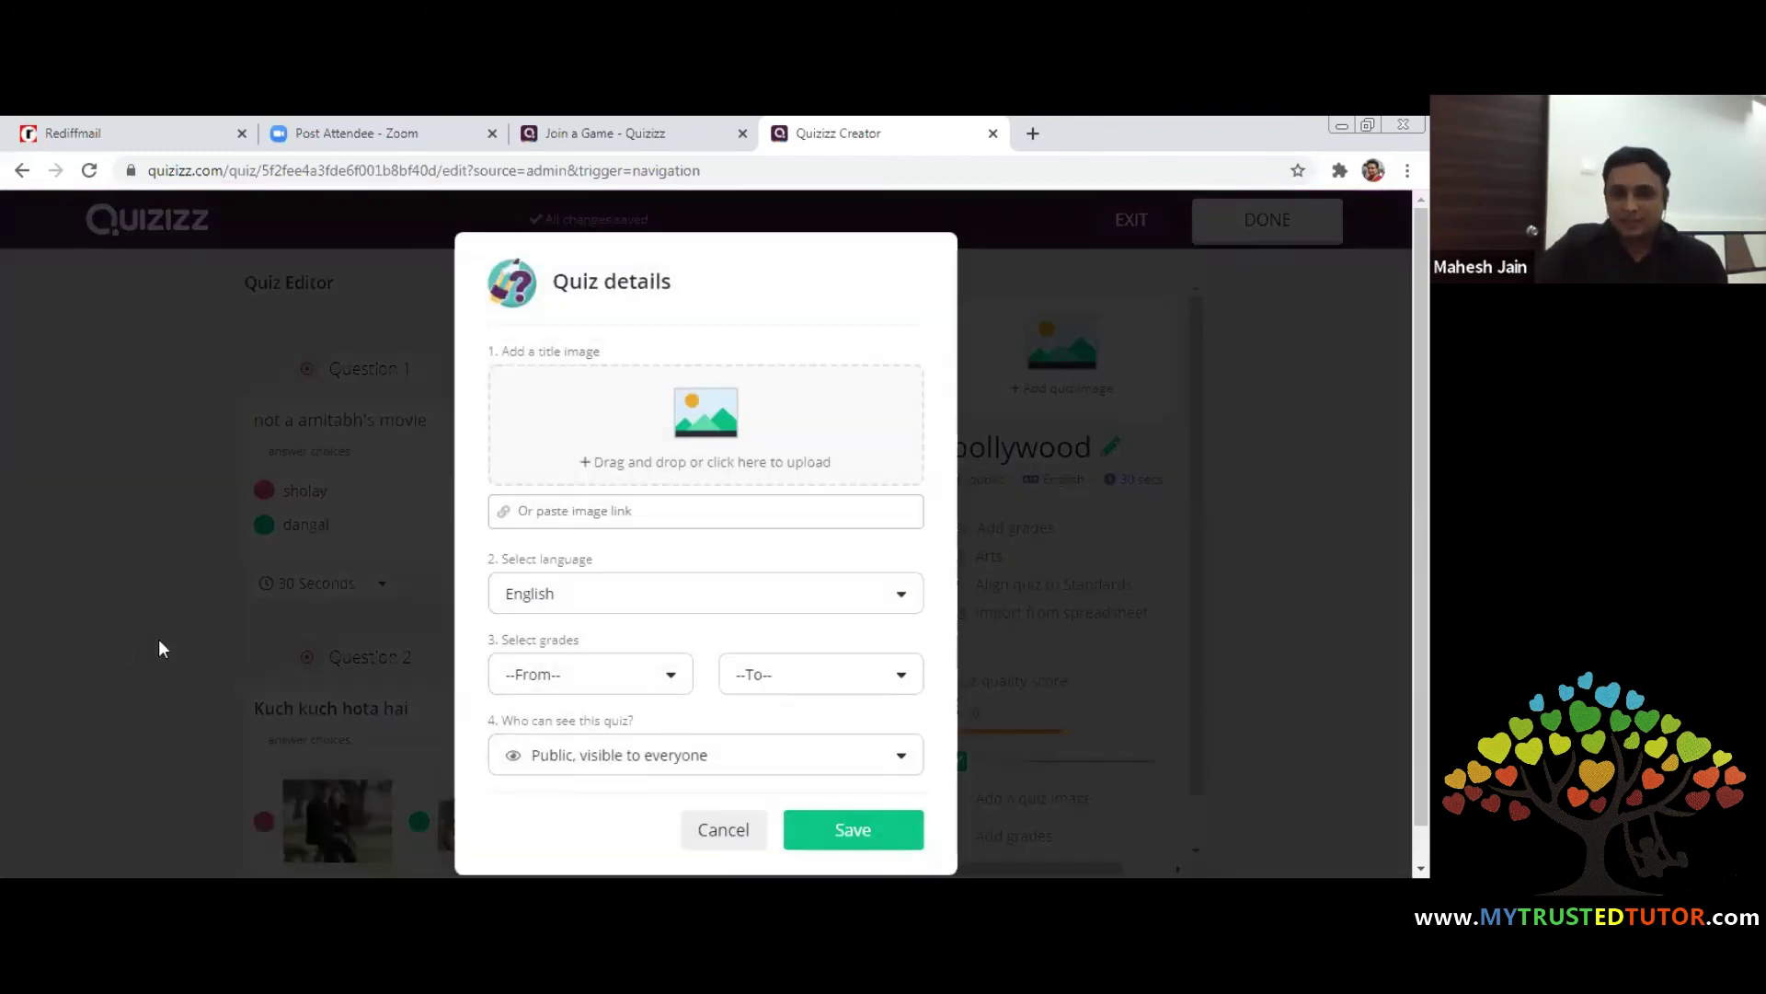
click(598, 510)
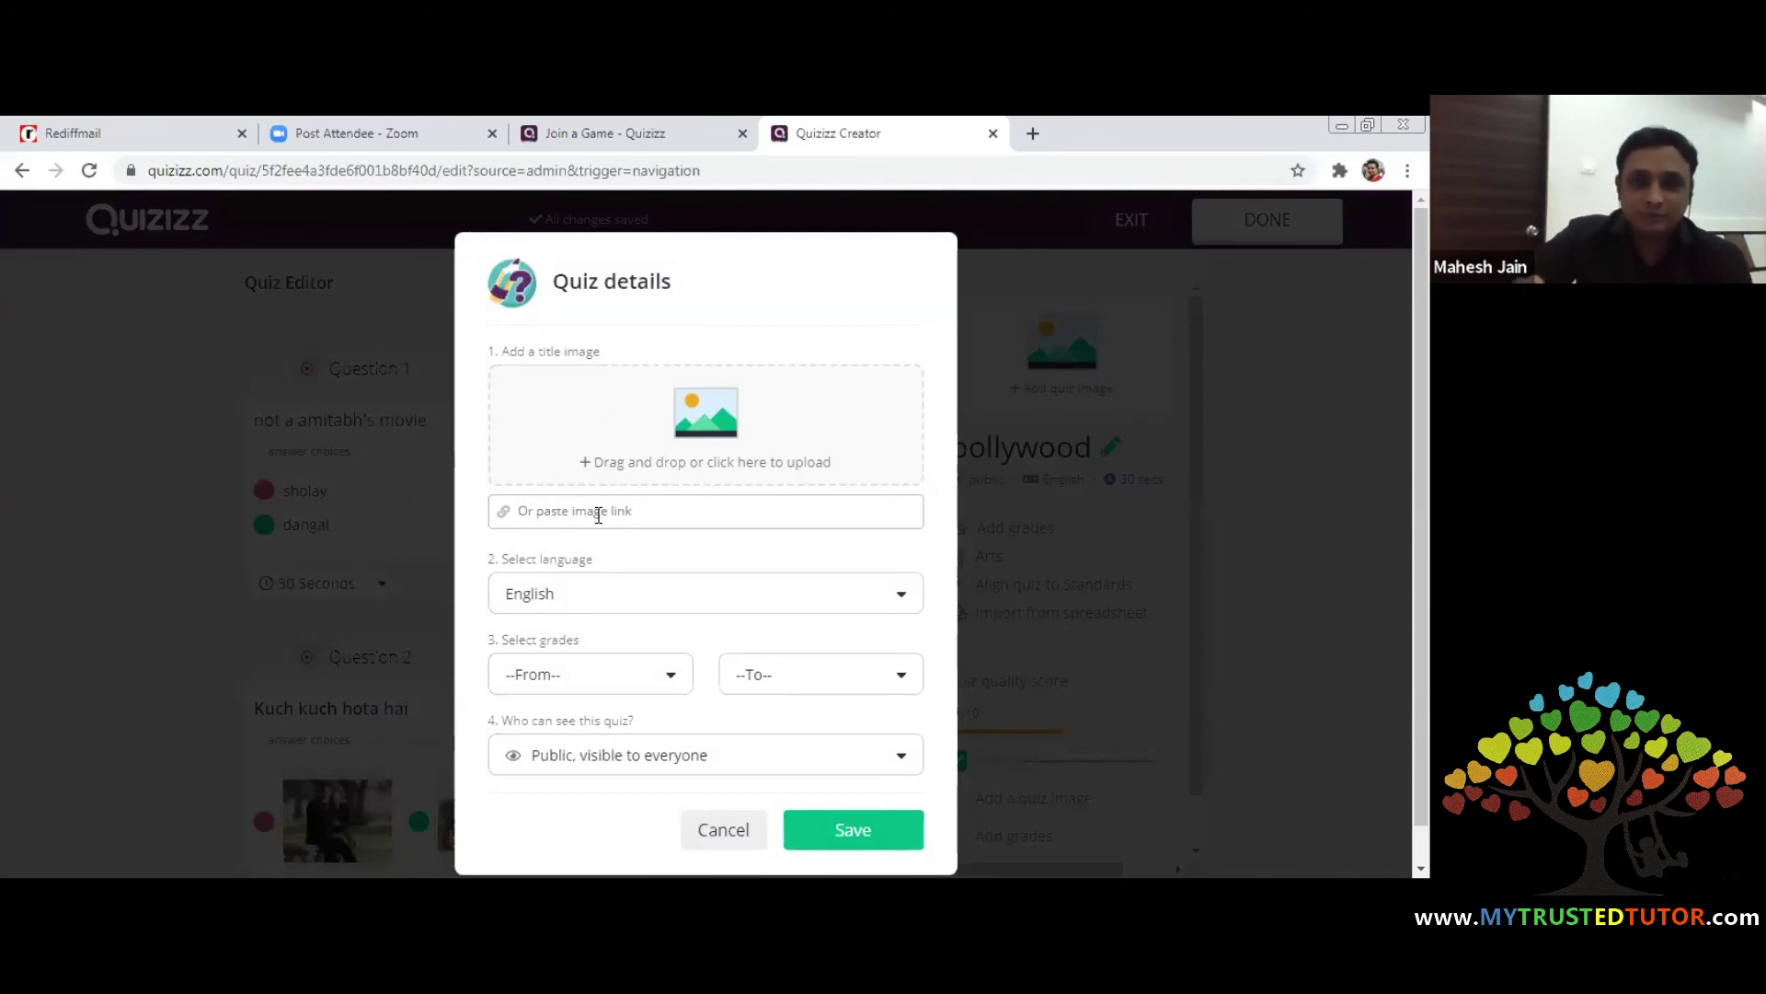
click(839, 832)
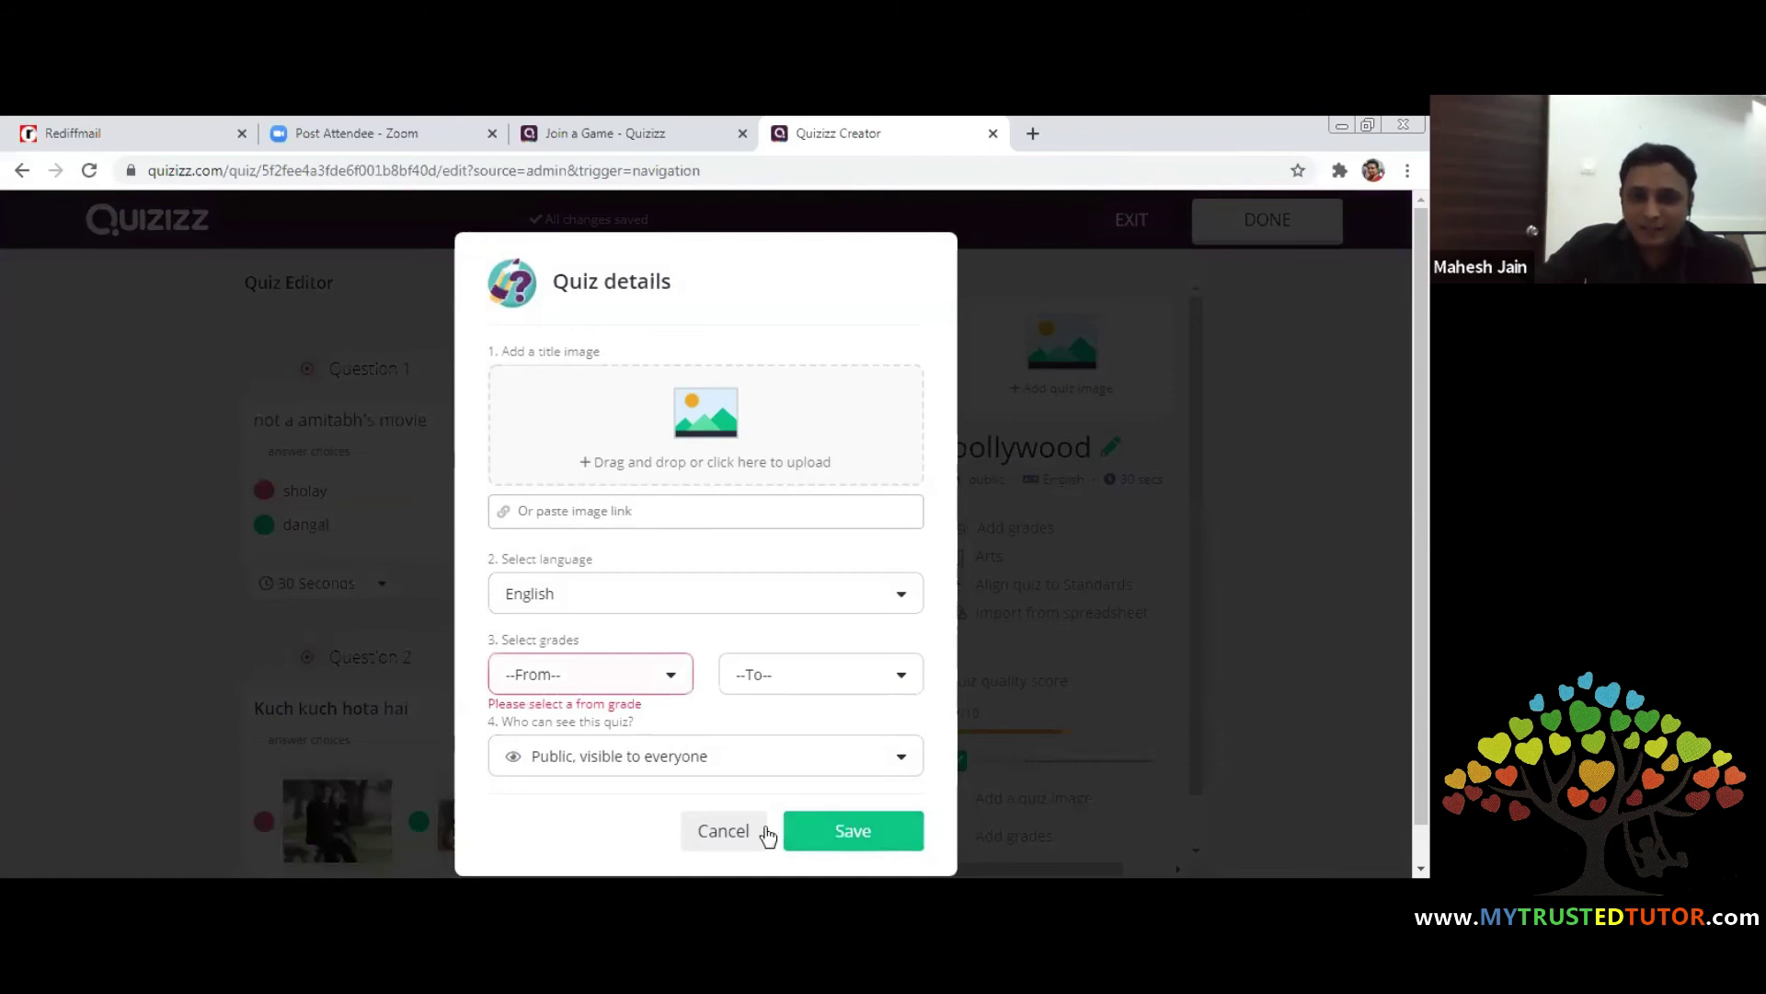
click(593, 674)
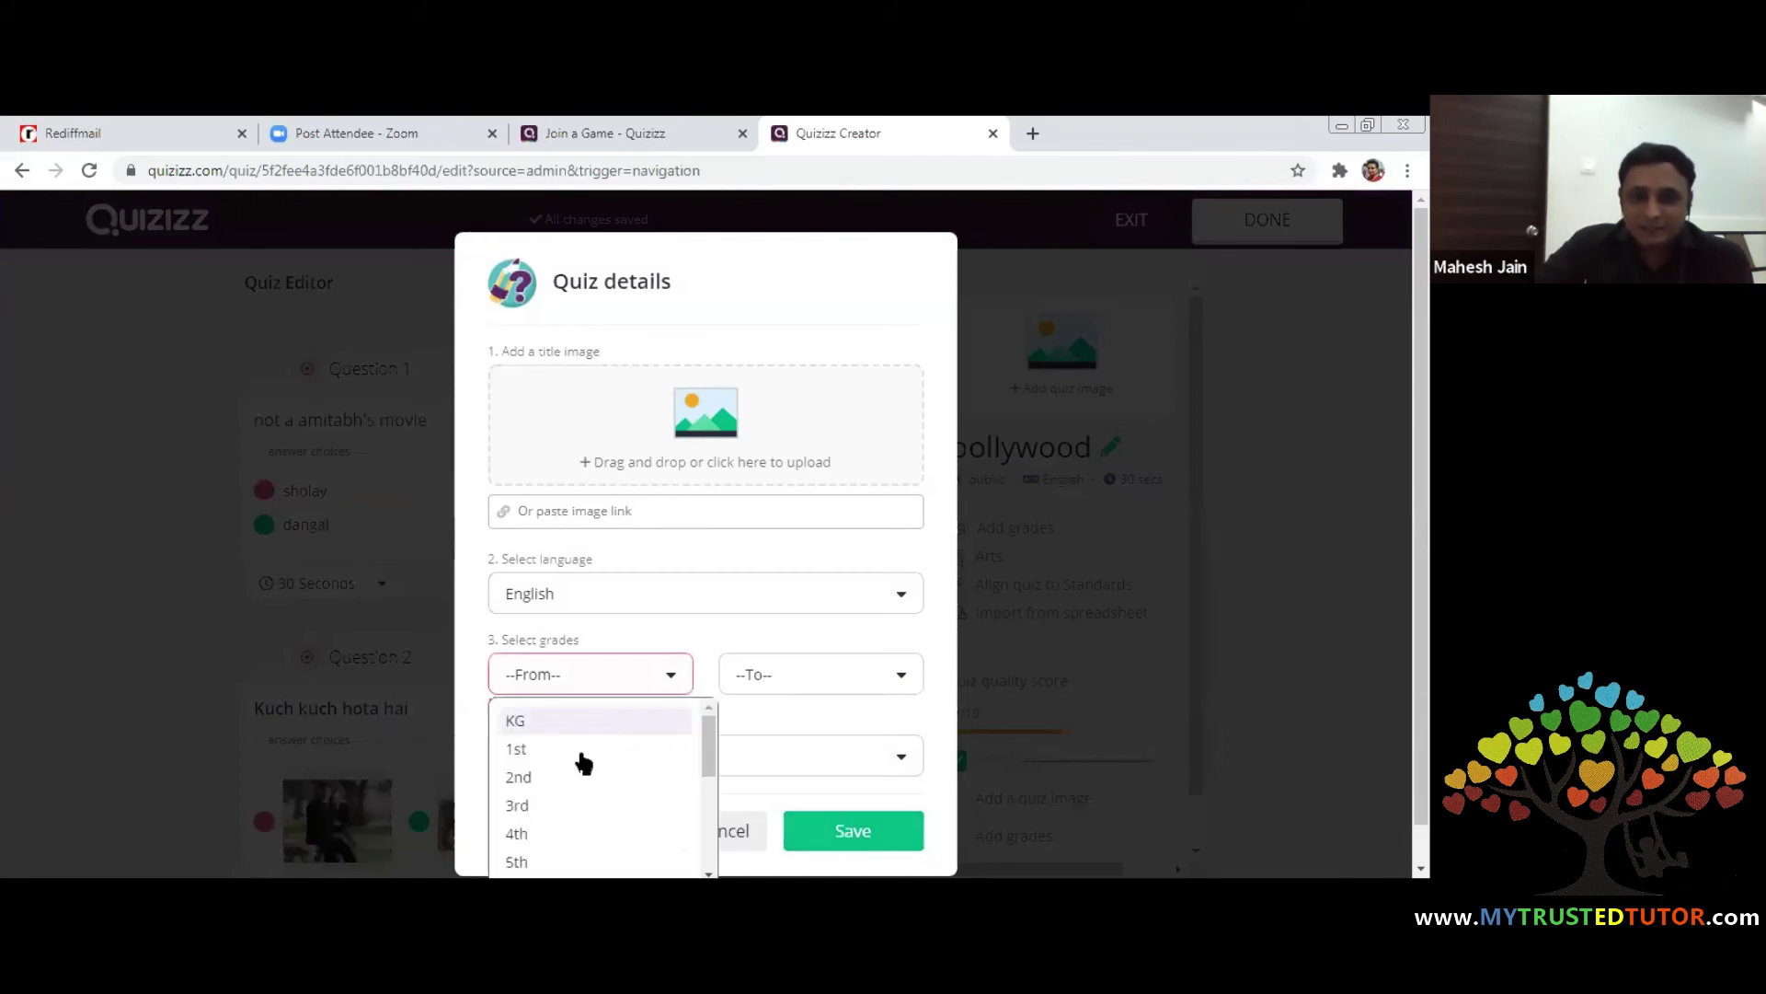
click(583, 753)
click(835, 688)
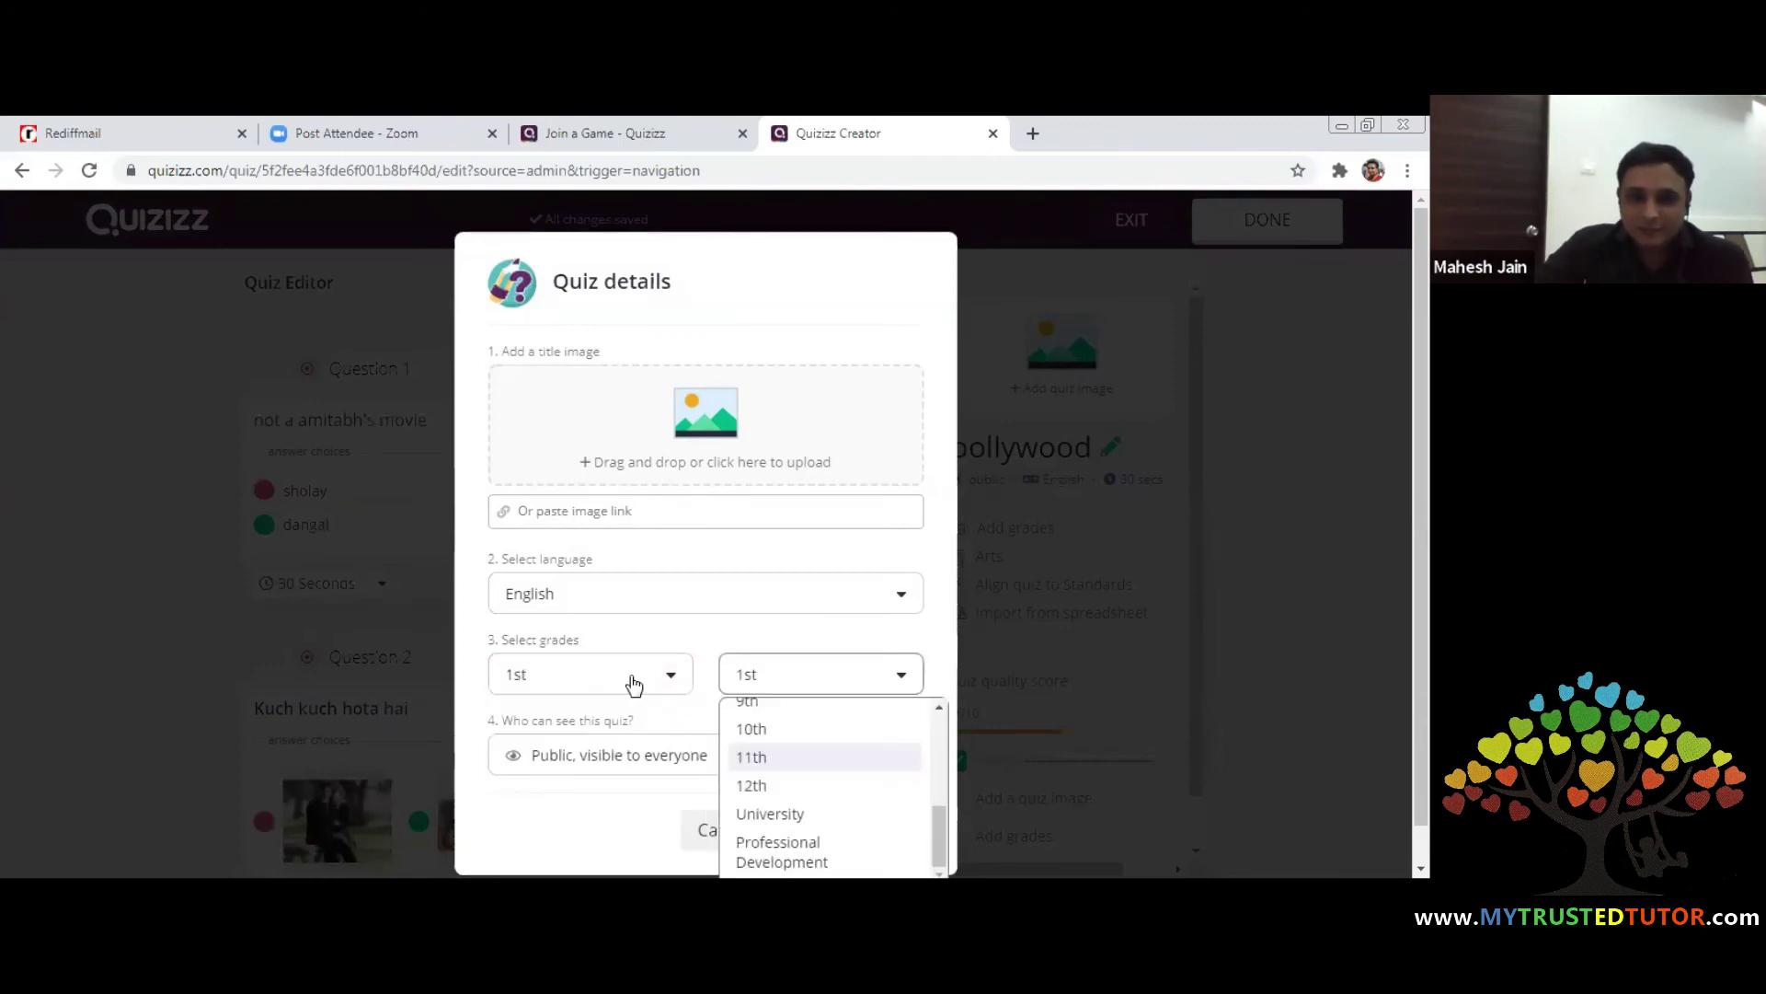
click(577, 690)
click(552, 721)
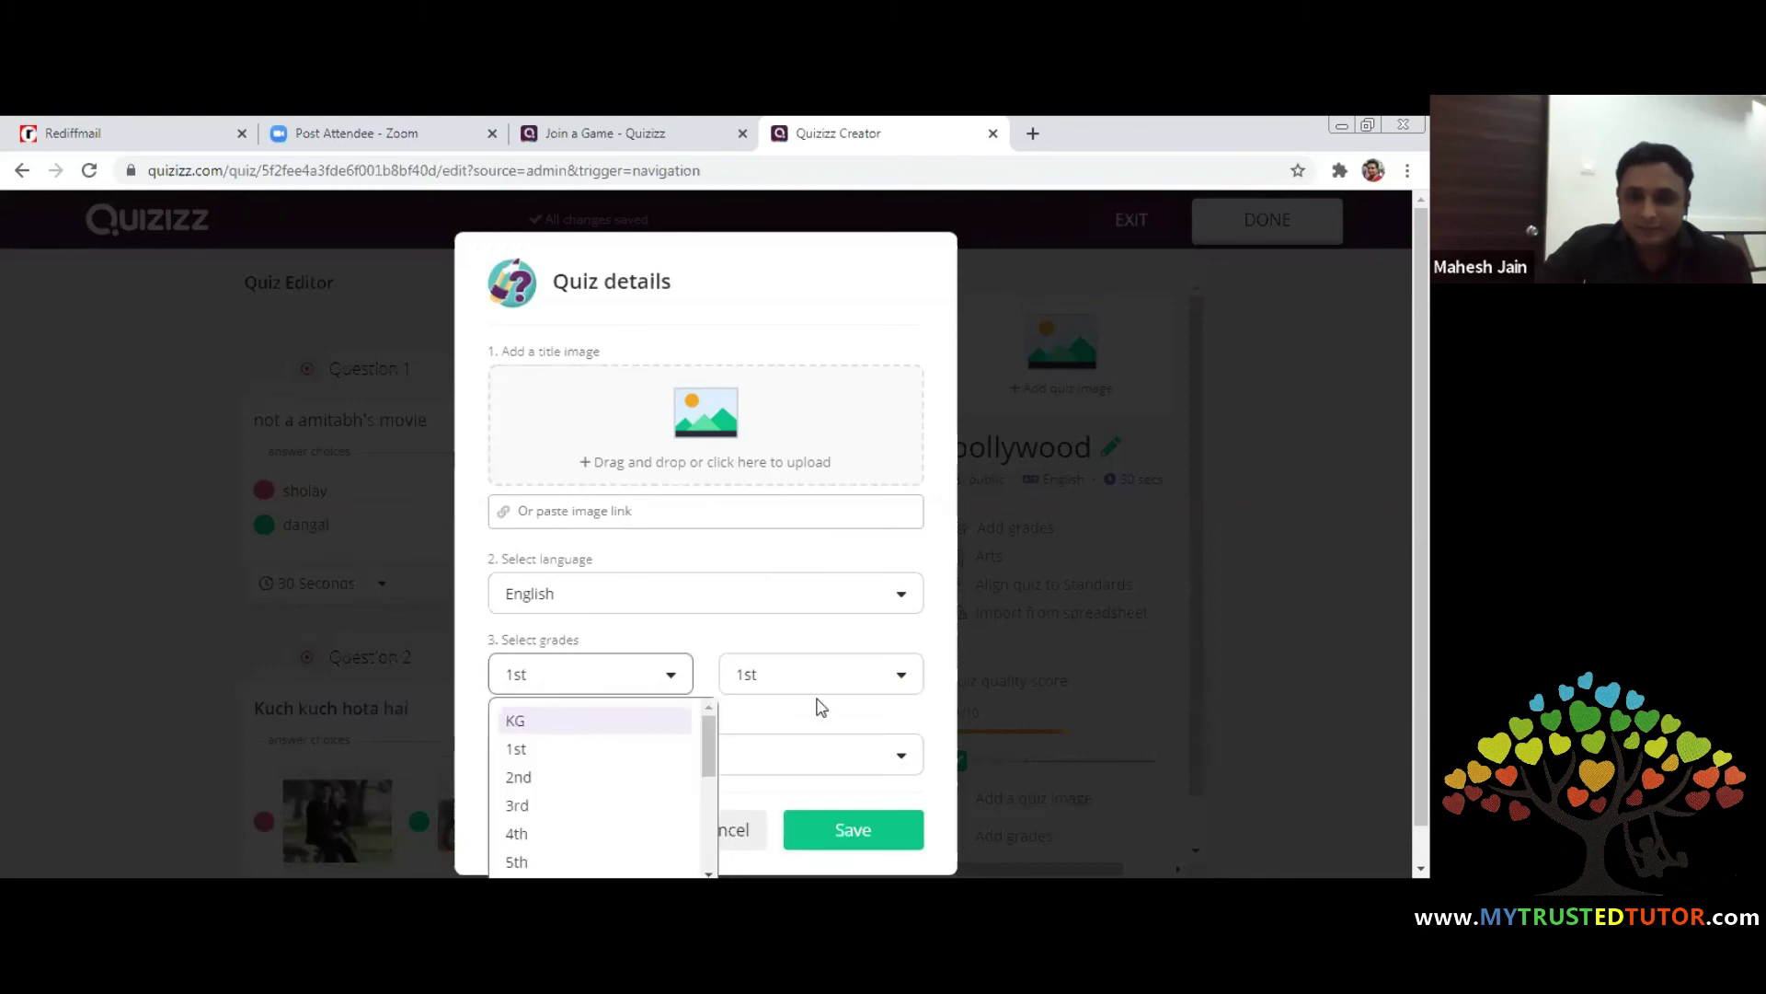
click(839, 683)
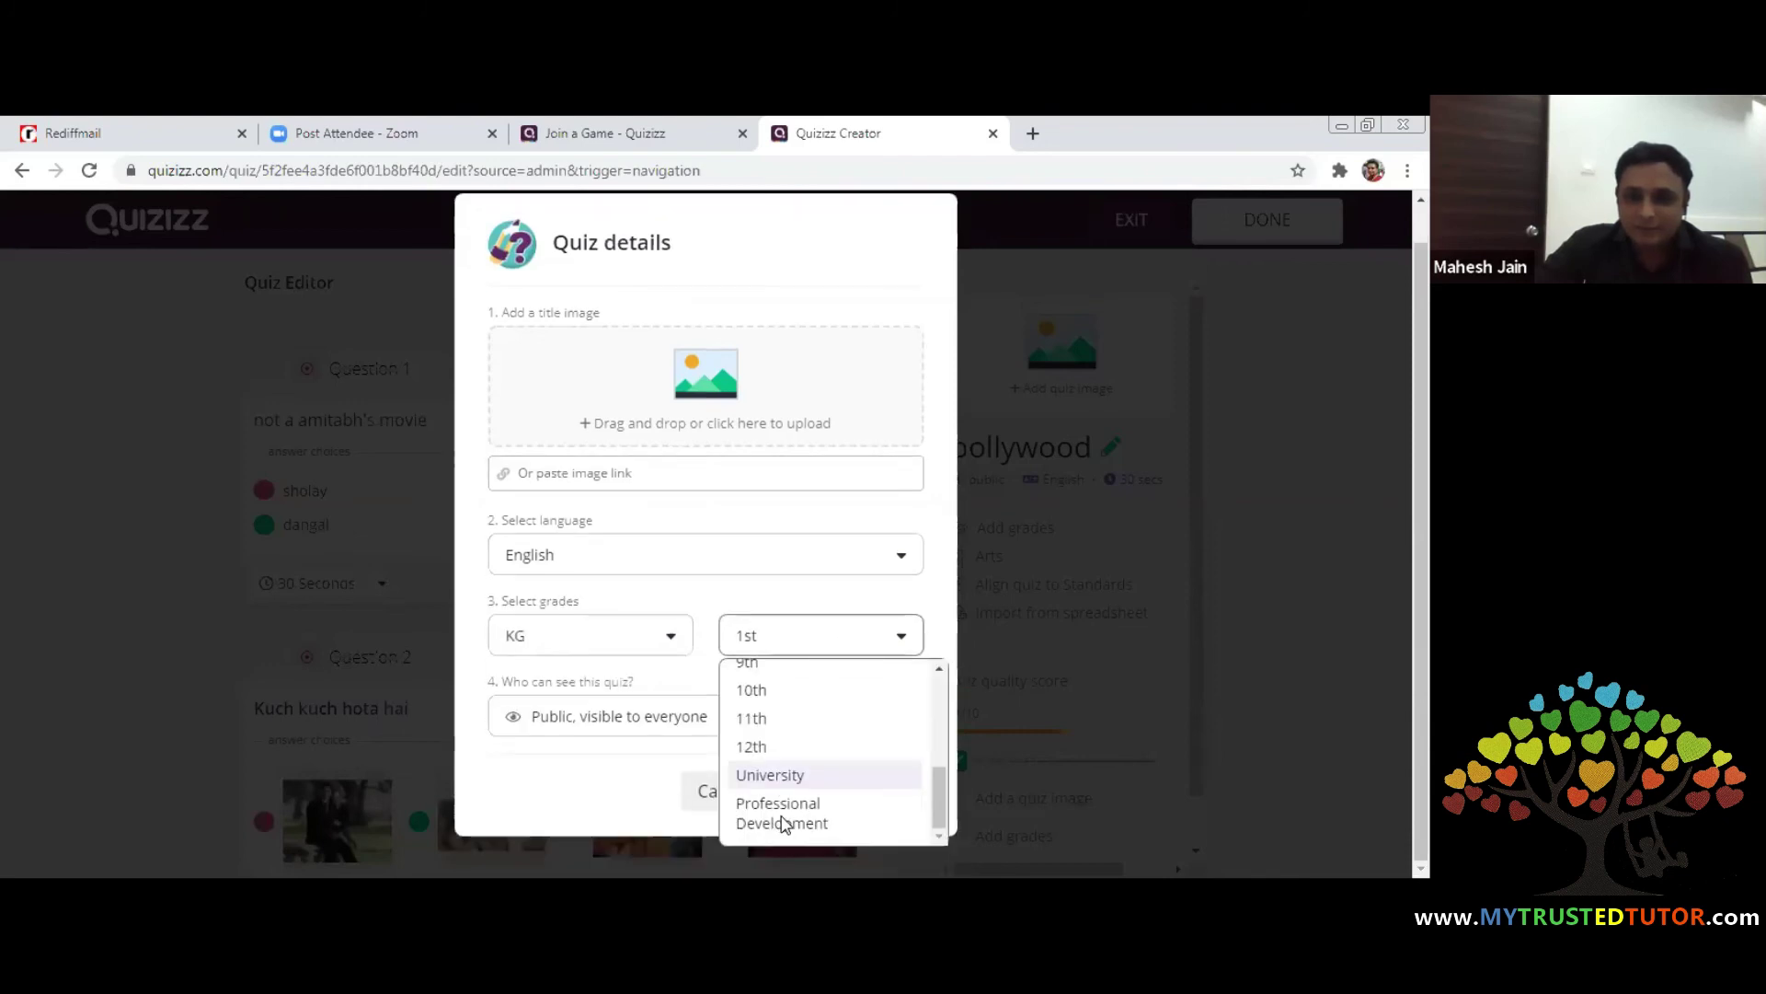
click(787, 823)
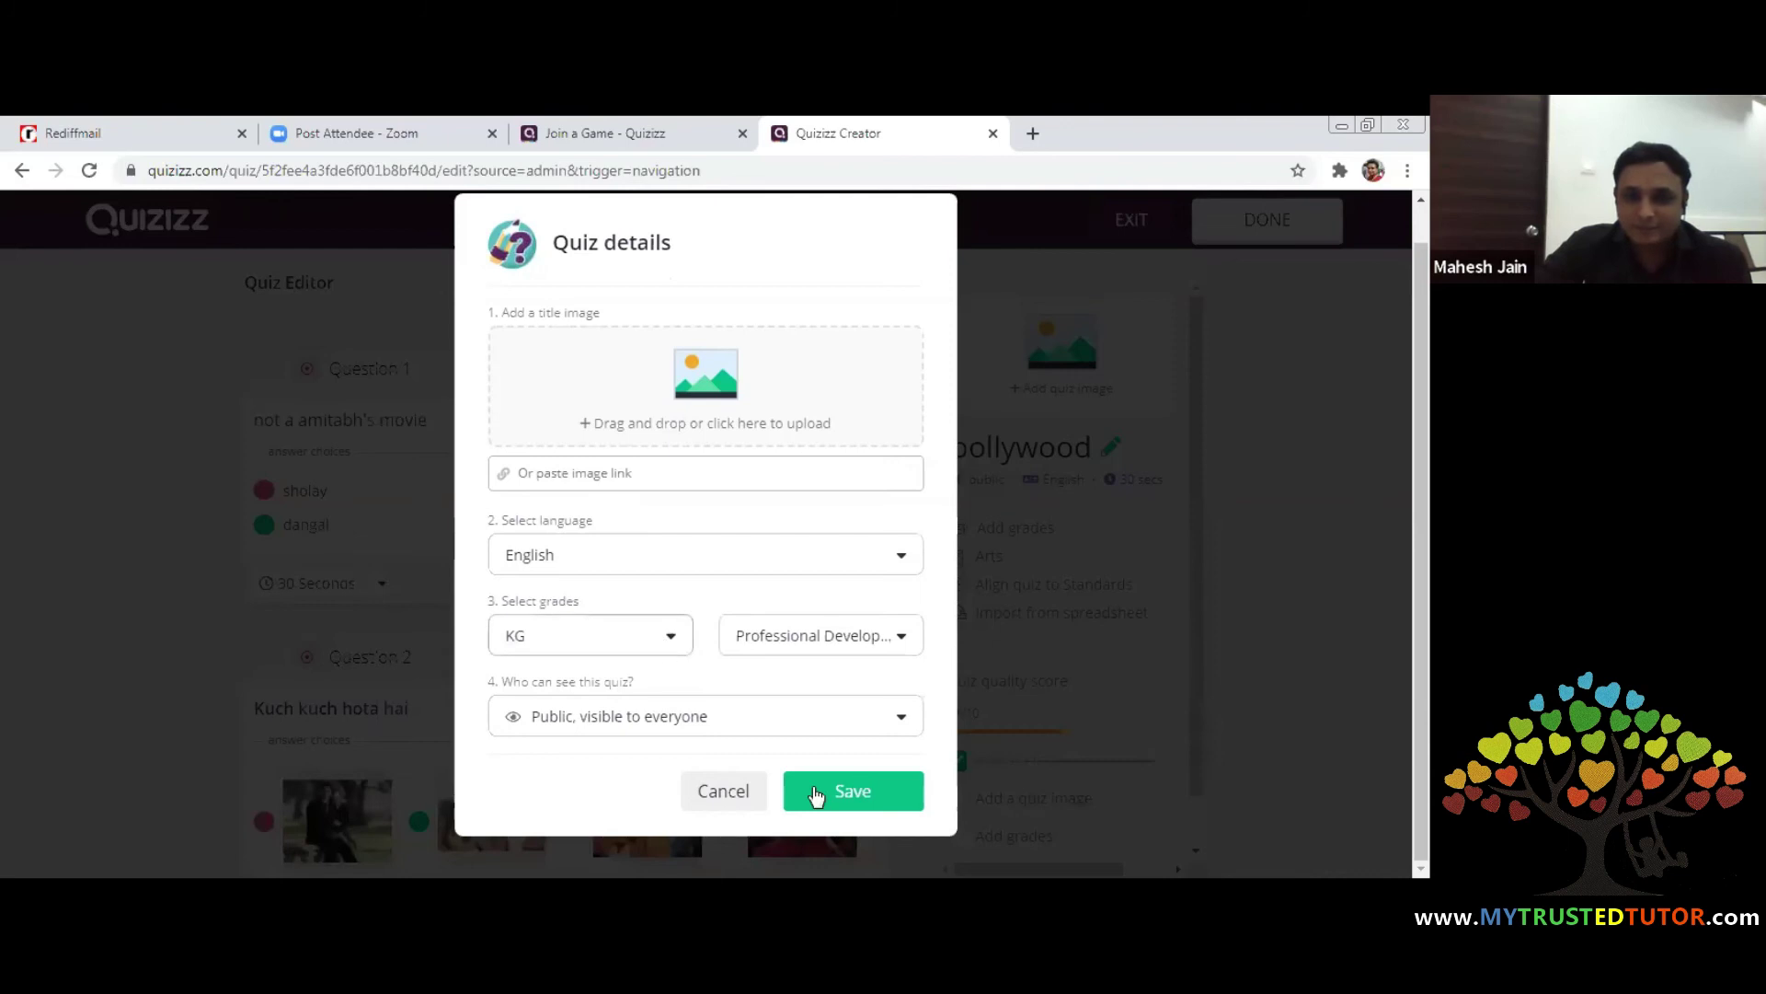
click(815, 793)
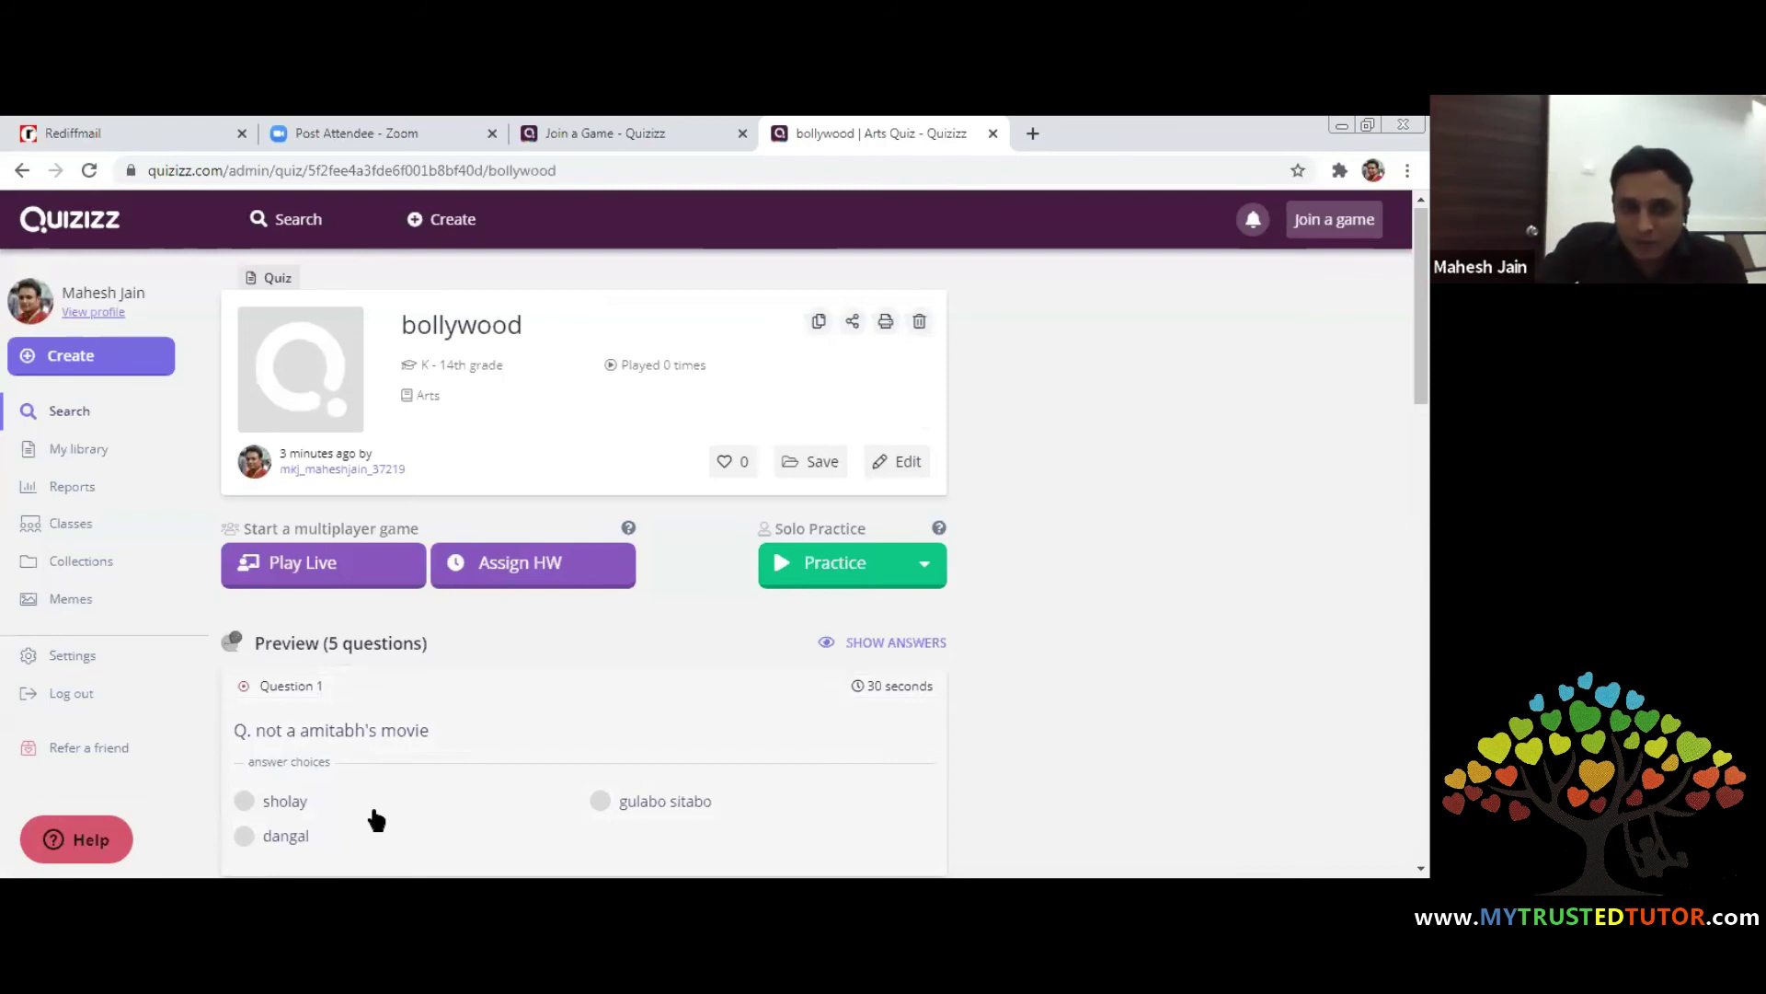
Host the bollywood quiz as a live game in Classic mode, checking its advanced settings, and start the game
click(316, 579)
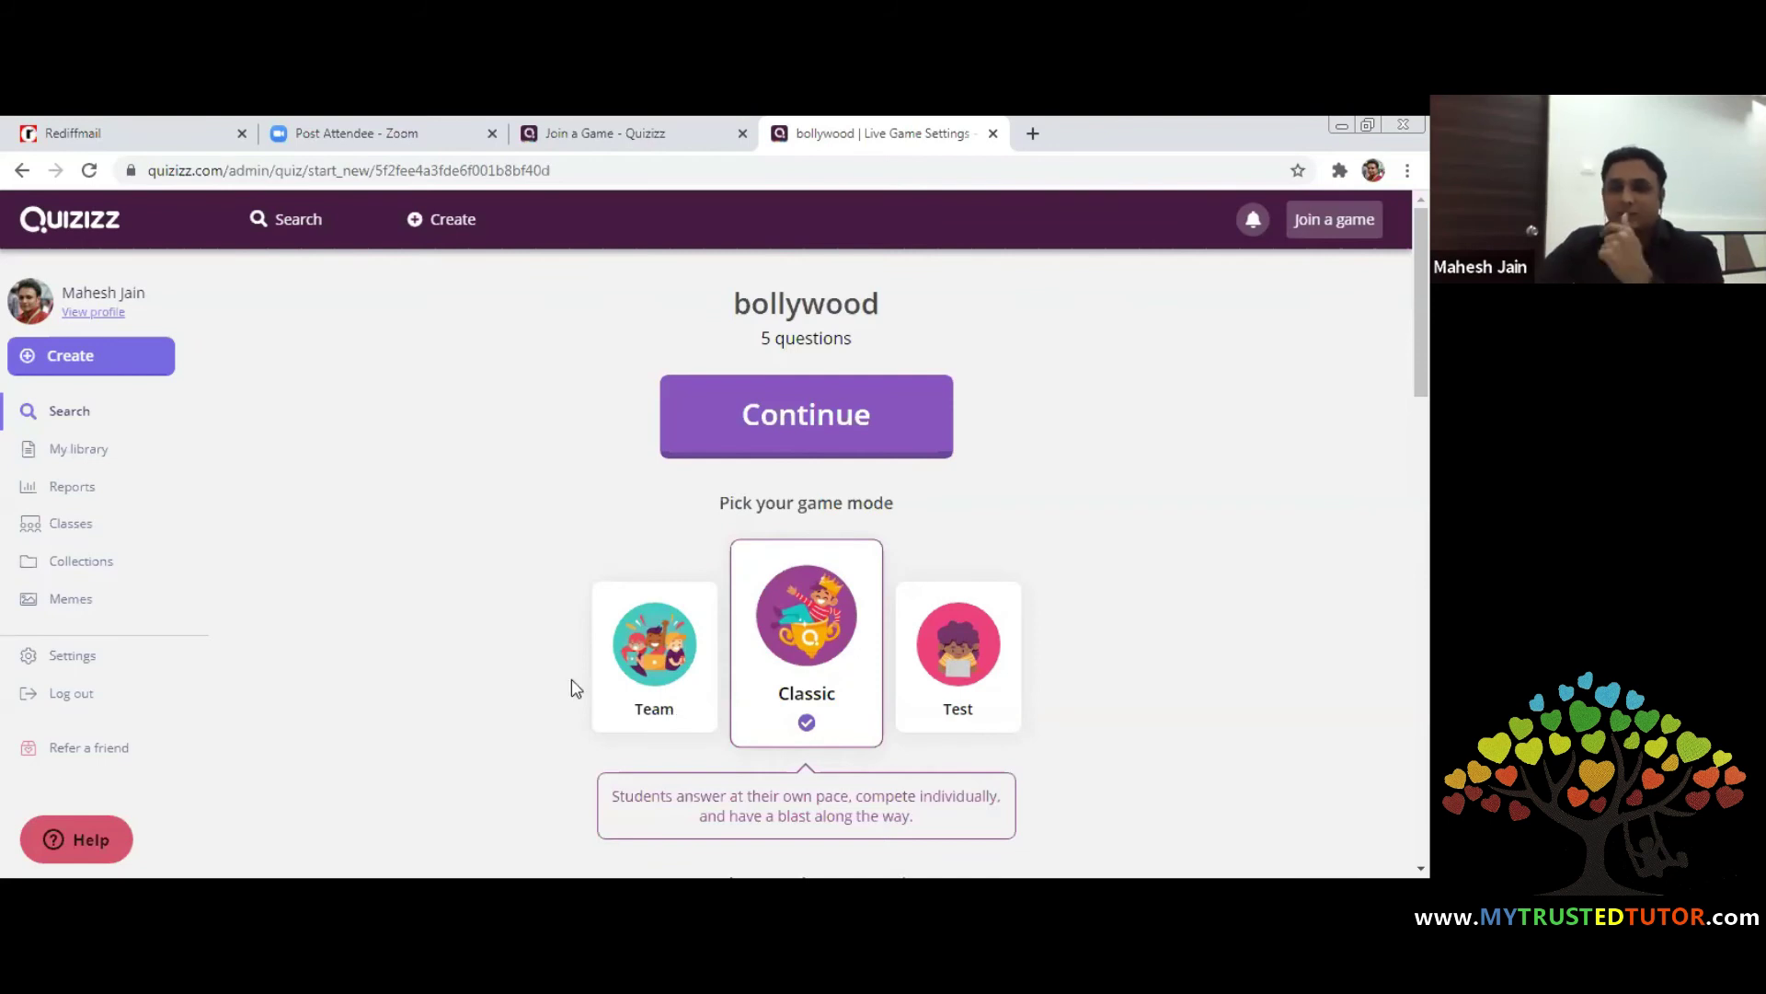
scroll(654, 733, down, 4)
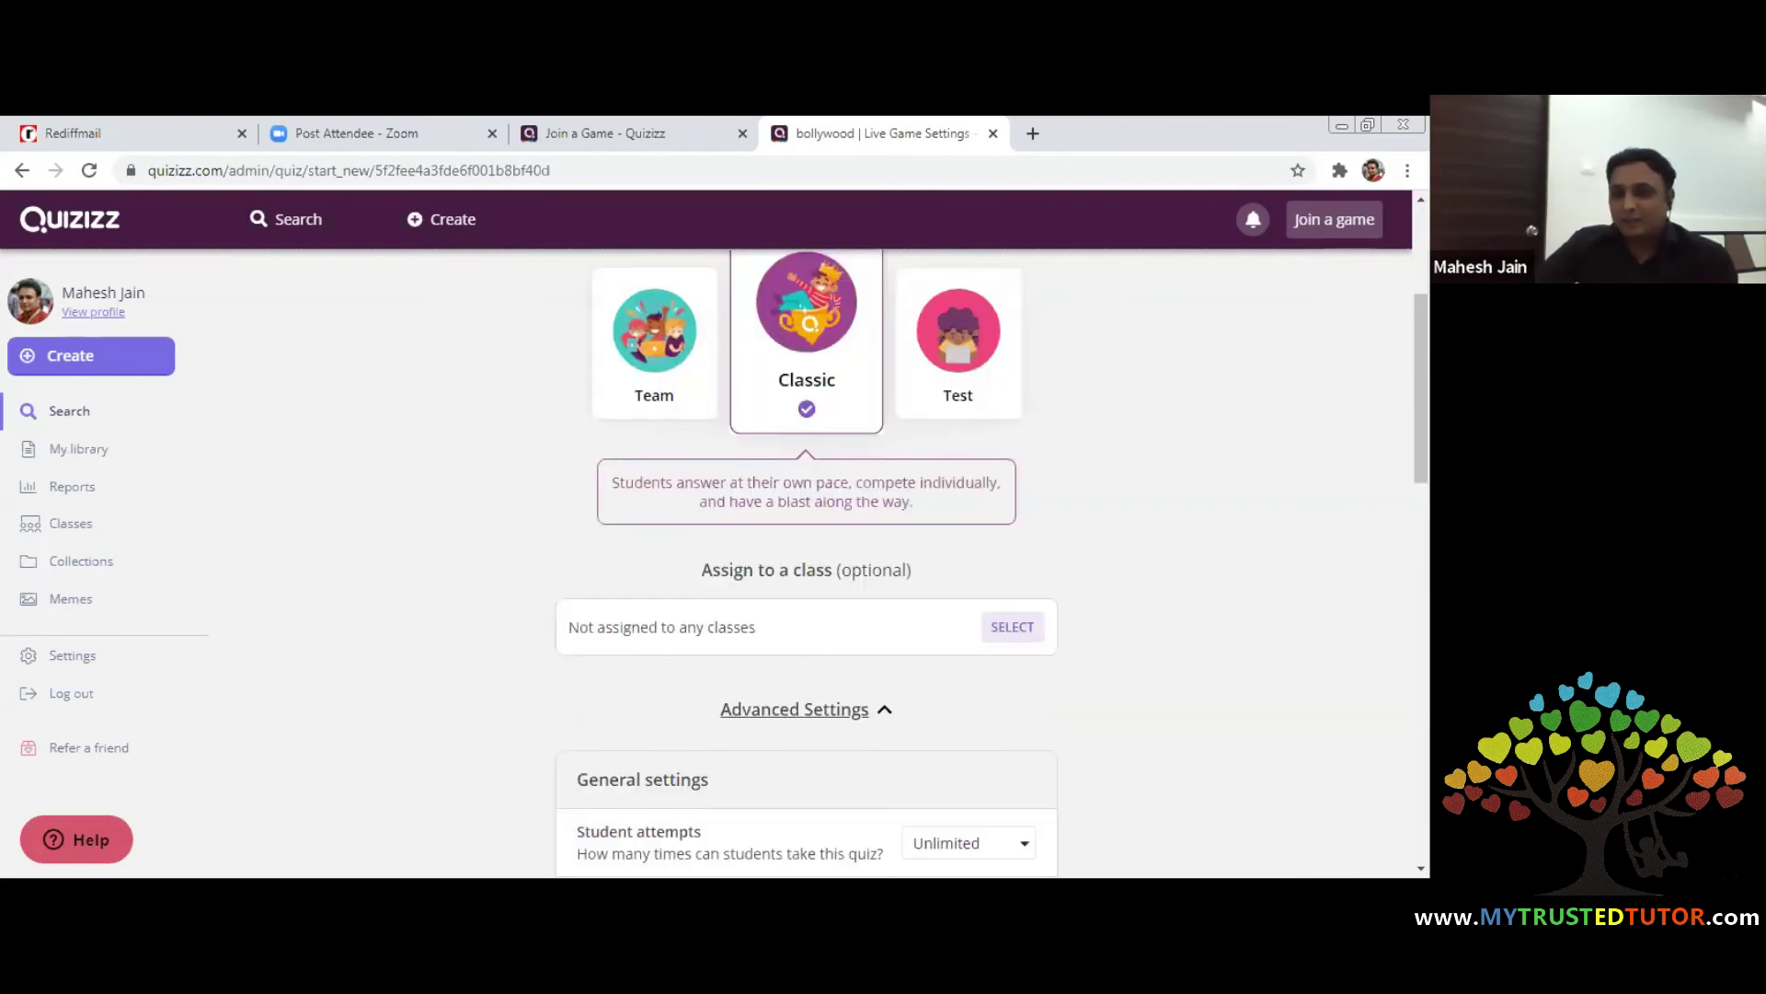
scroll(654, 733, down, 2)
scroll(752, 736, down, 4)
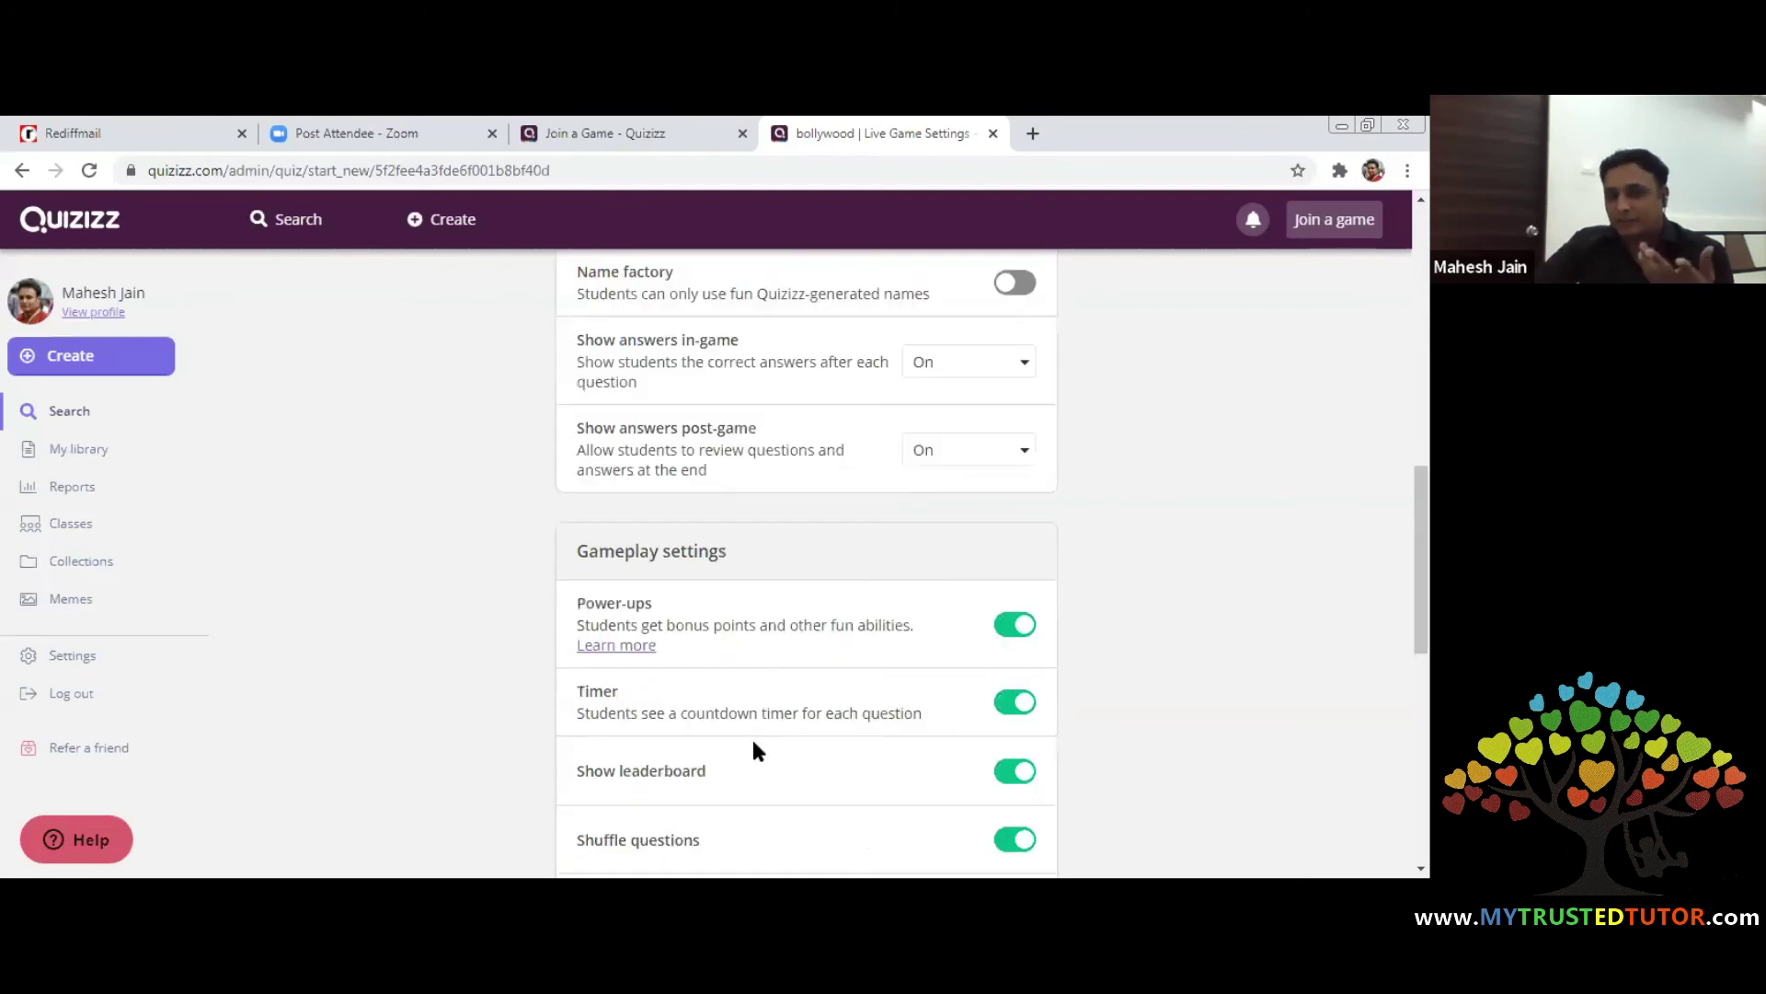
scroll(753, 736, down, 3)
scroll(736, 747, up, 1)
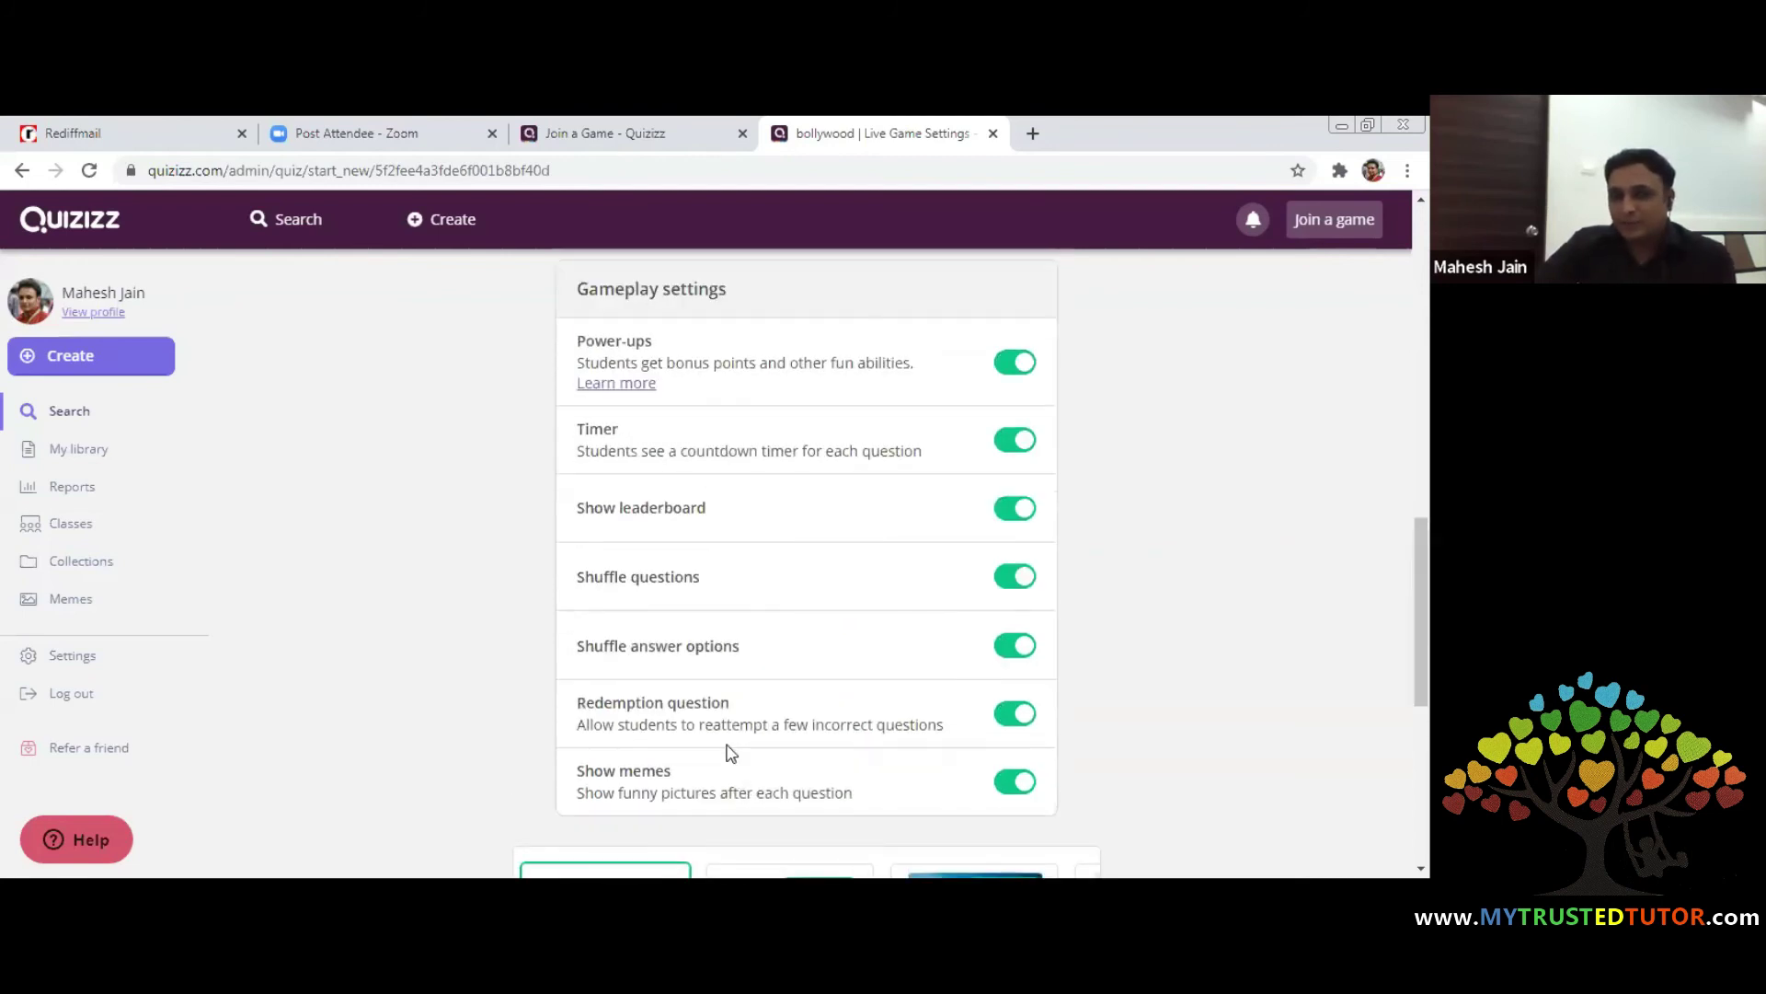
scroll(805, 517, up, 12)
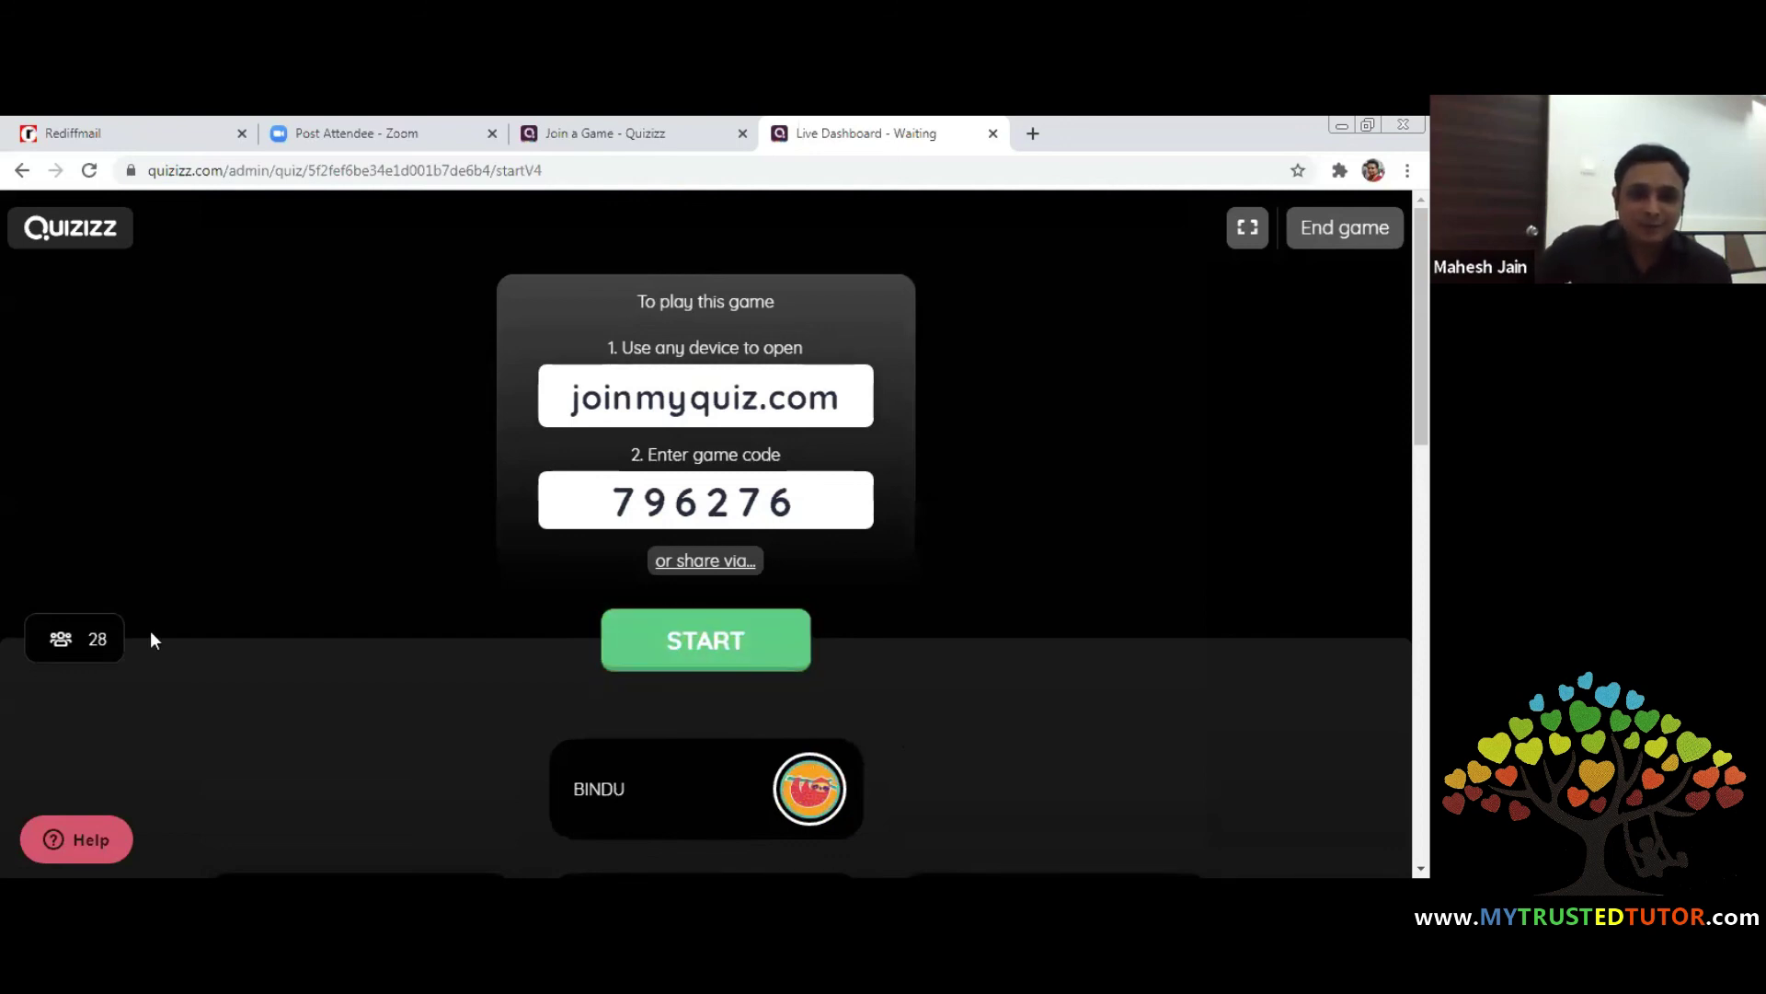
click(739, 658)
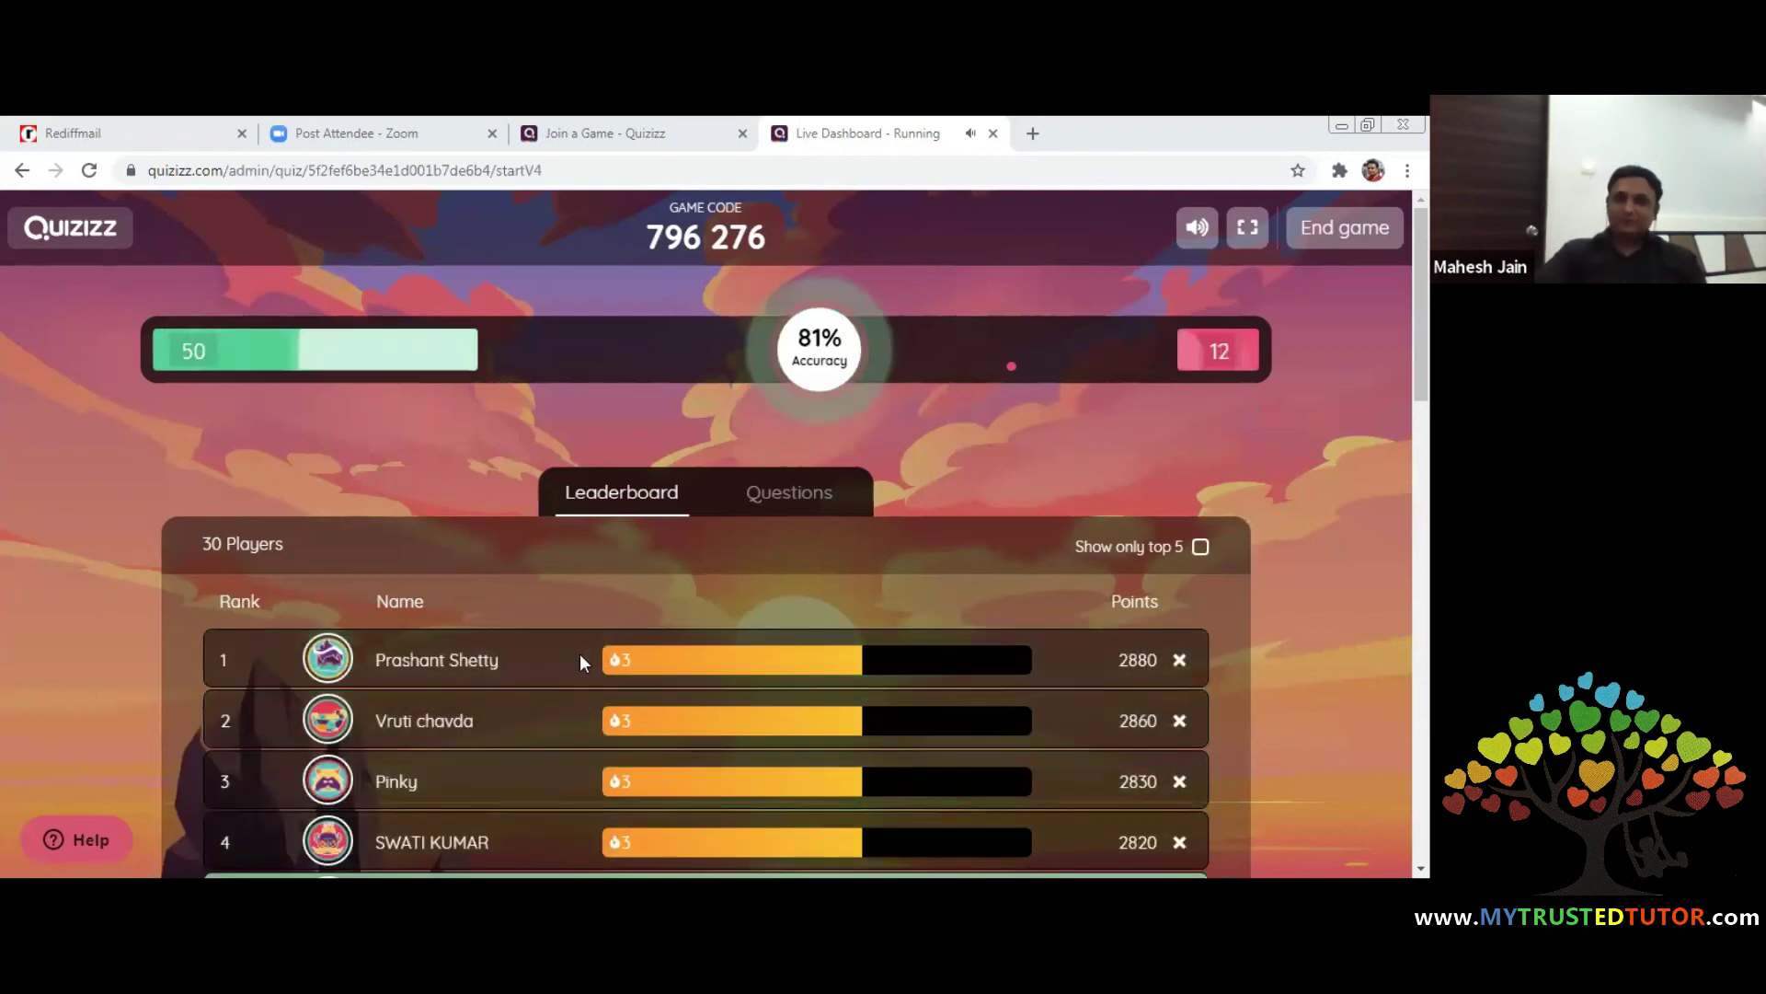
Mute the live game's sound and follow the players' progress on the leaderboard
click(1198, 230)
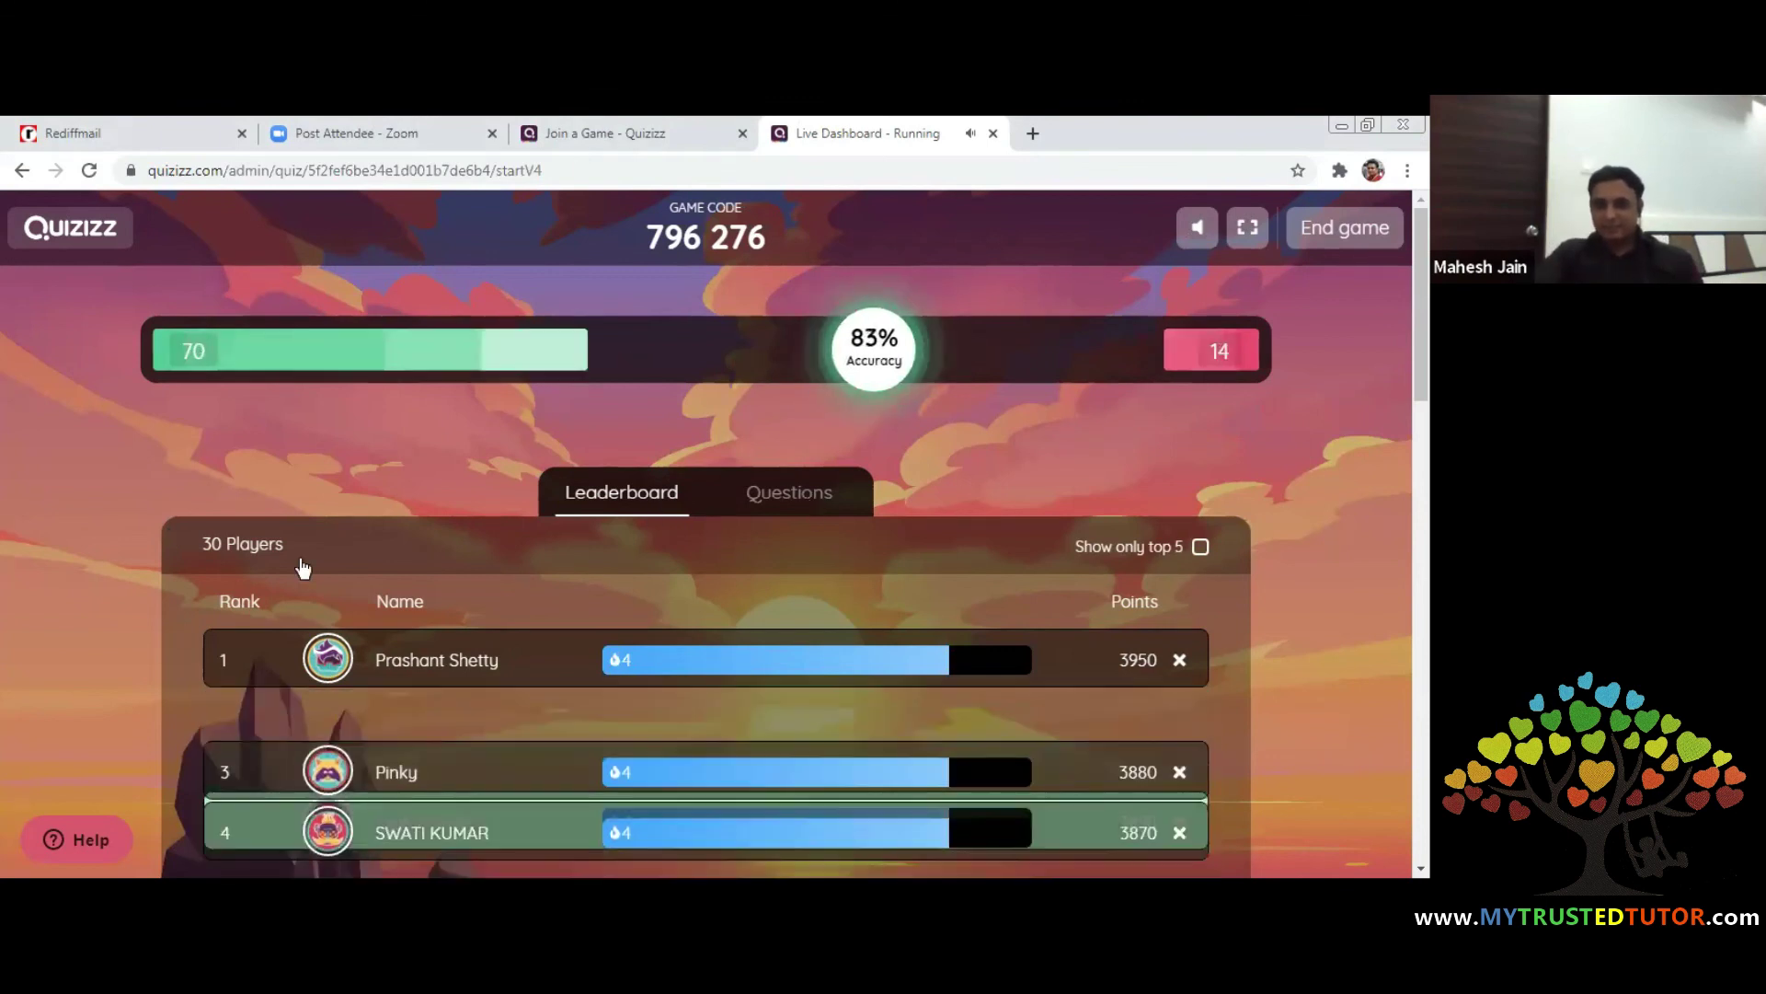
scroll(469, 676, down, 1)
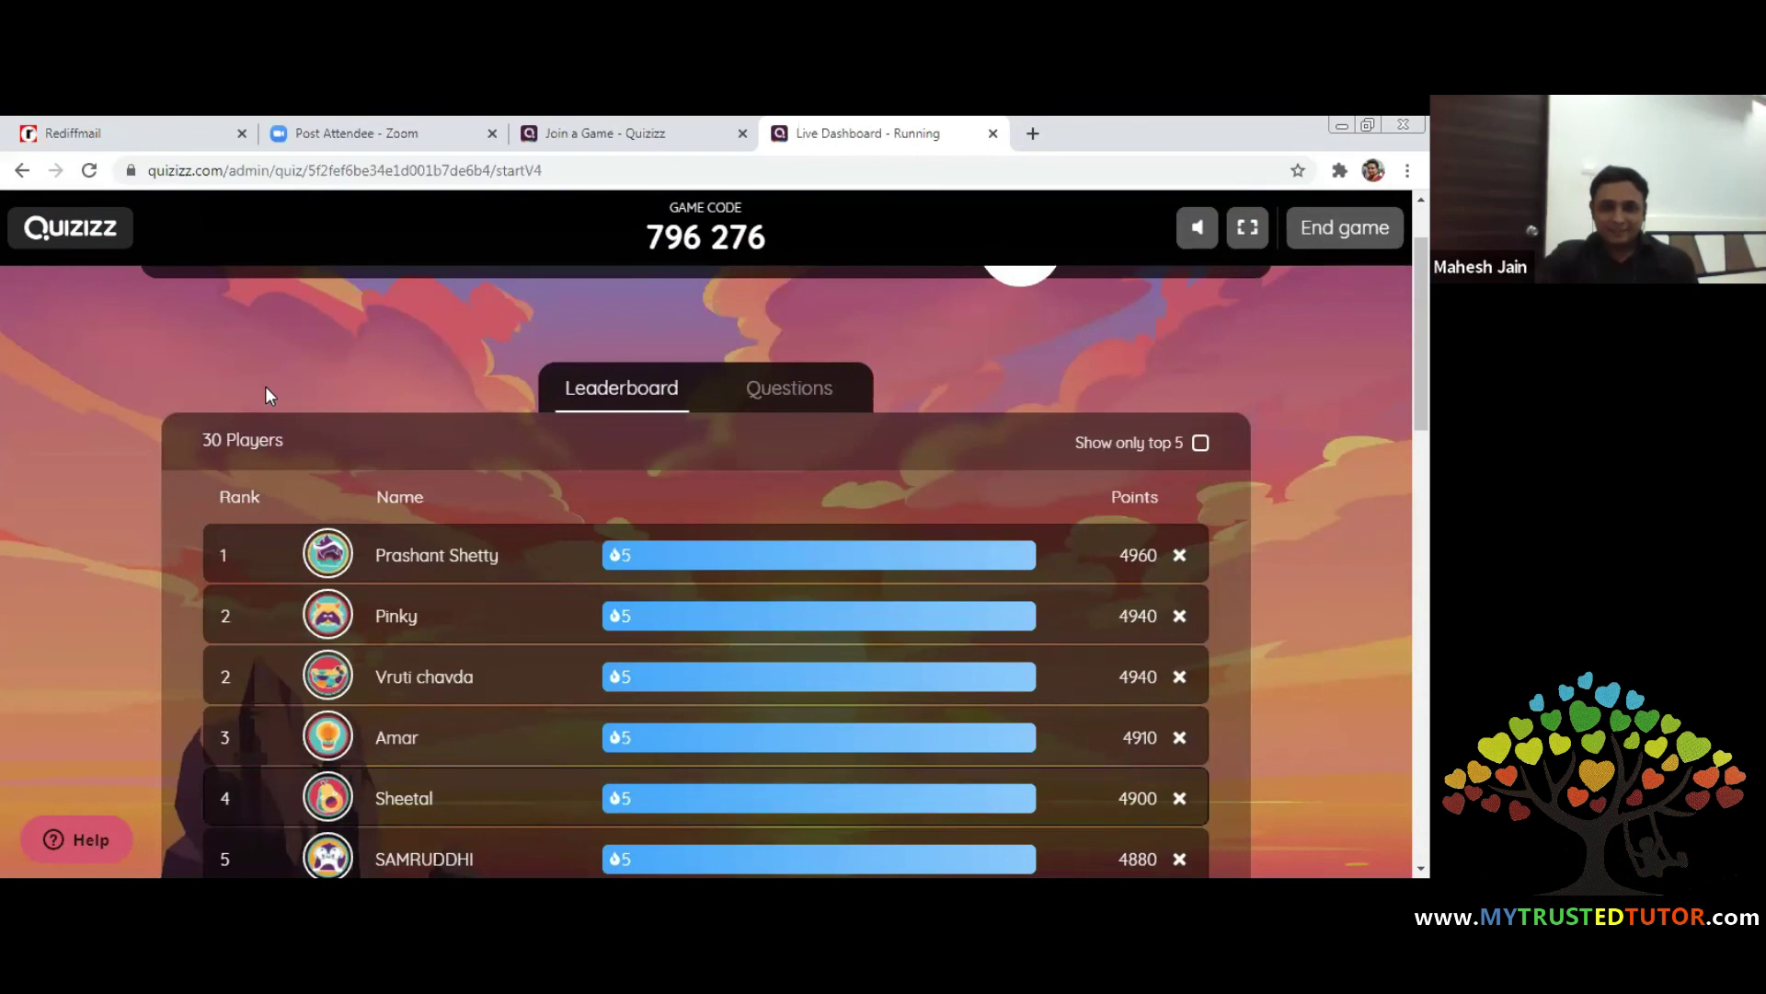
click(1205, 230)
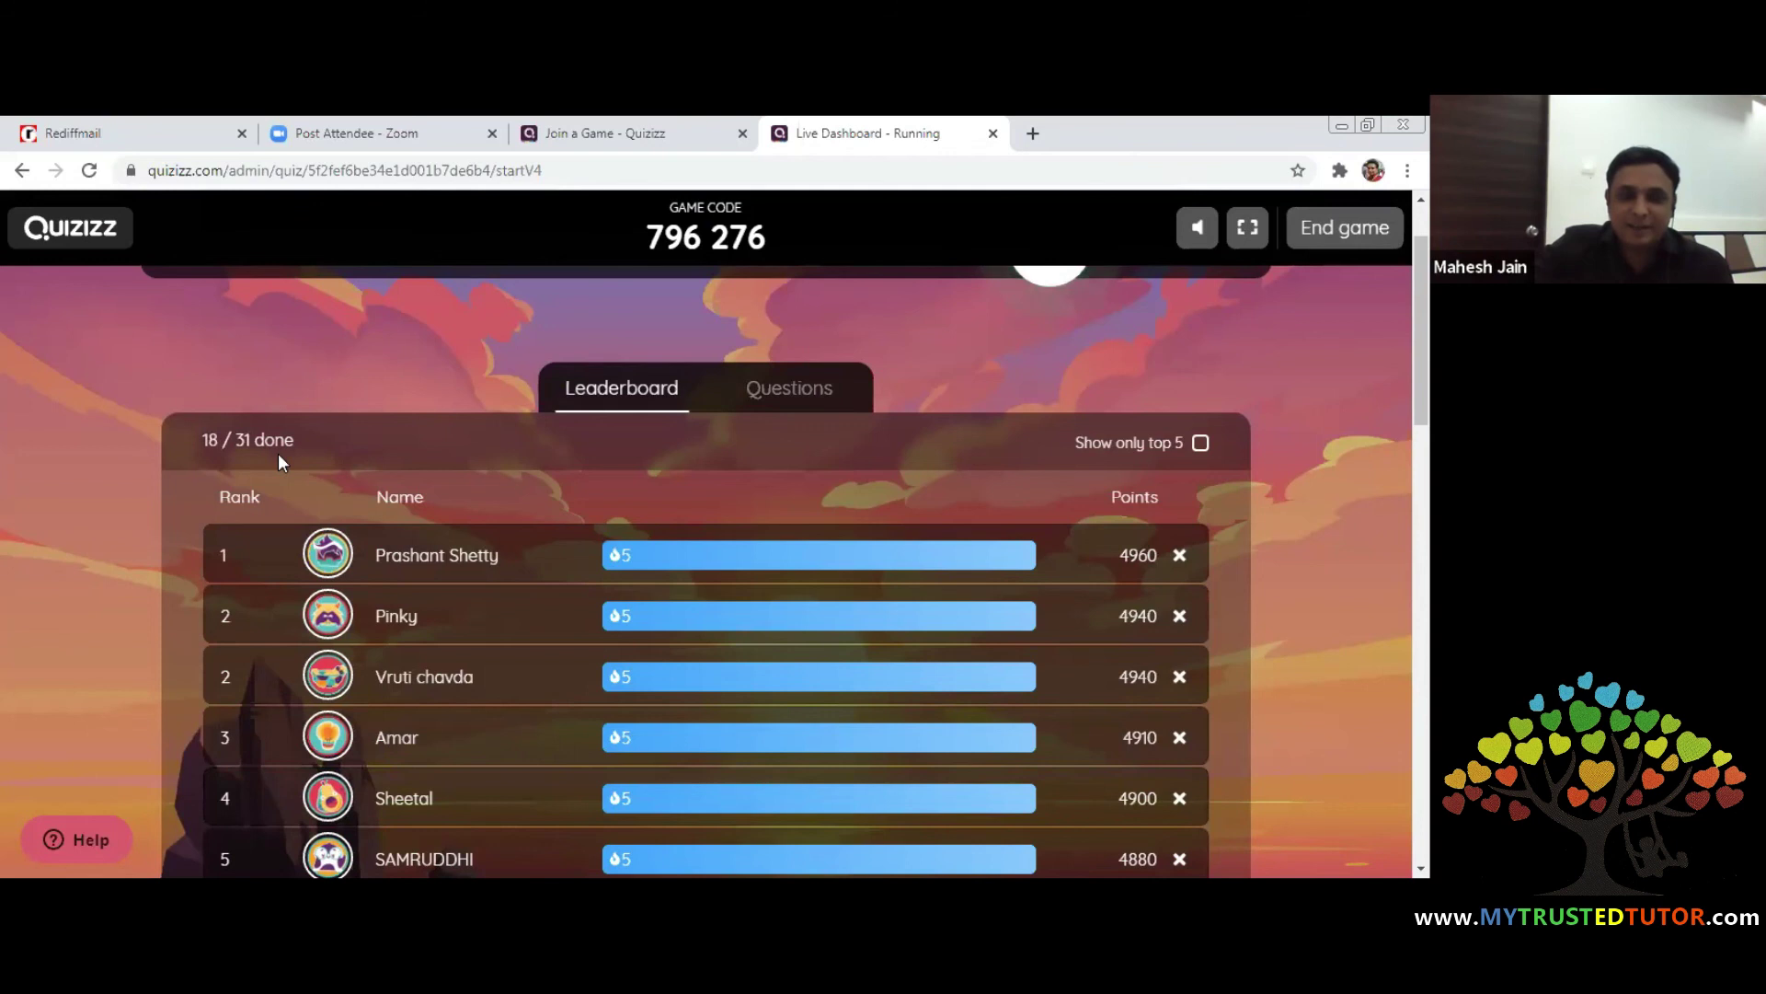
click(1193, 247)
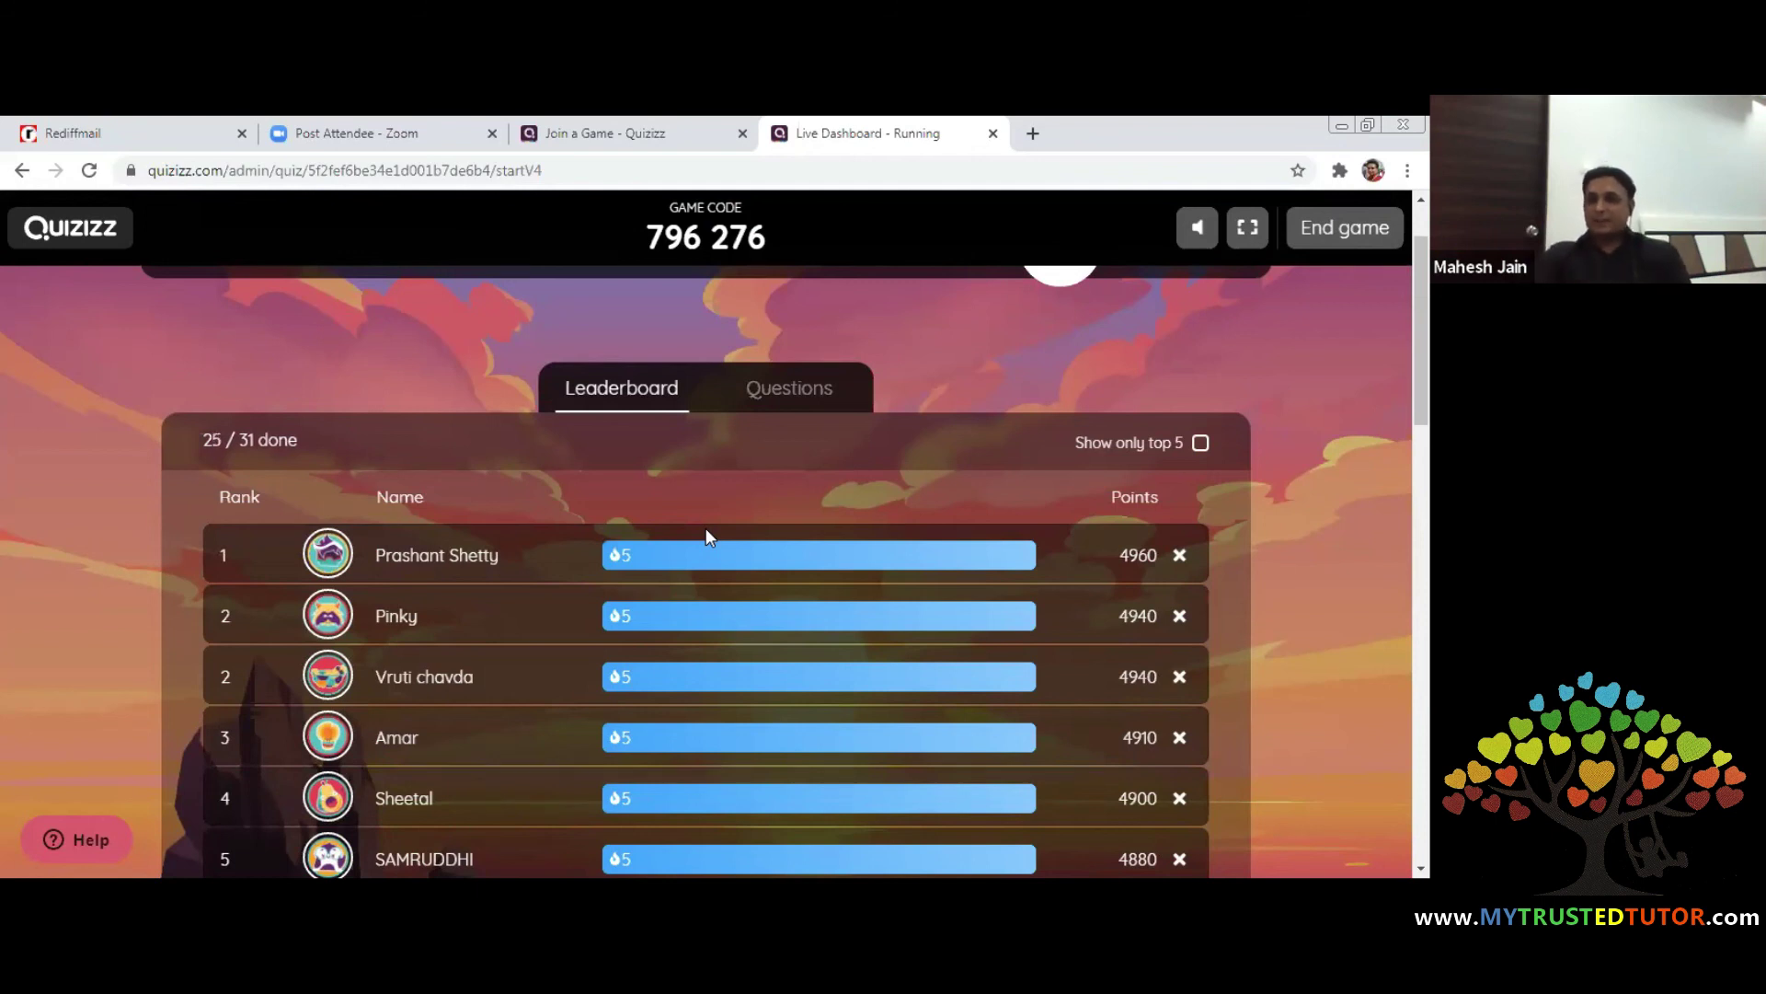
End the running live game and confirm ending it
click(1349, 243)
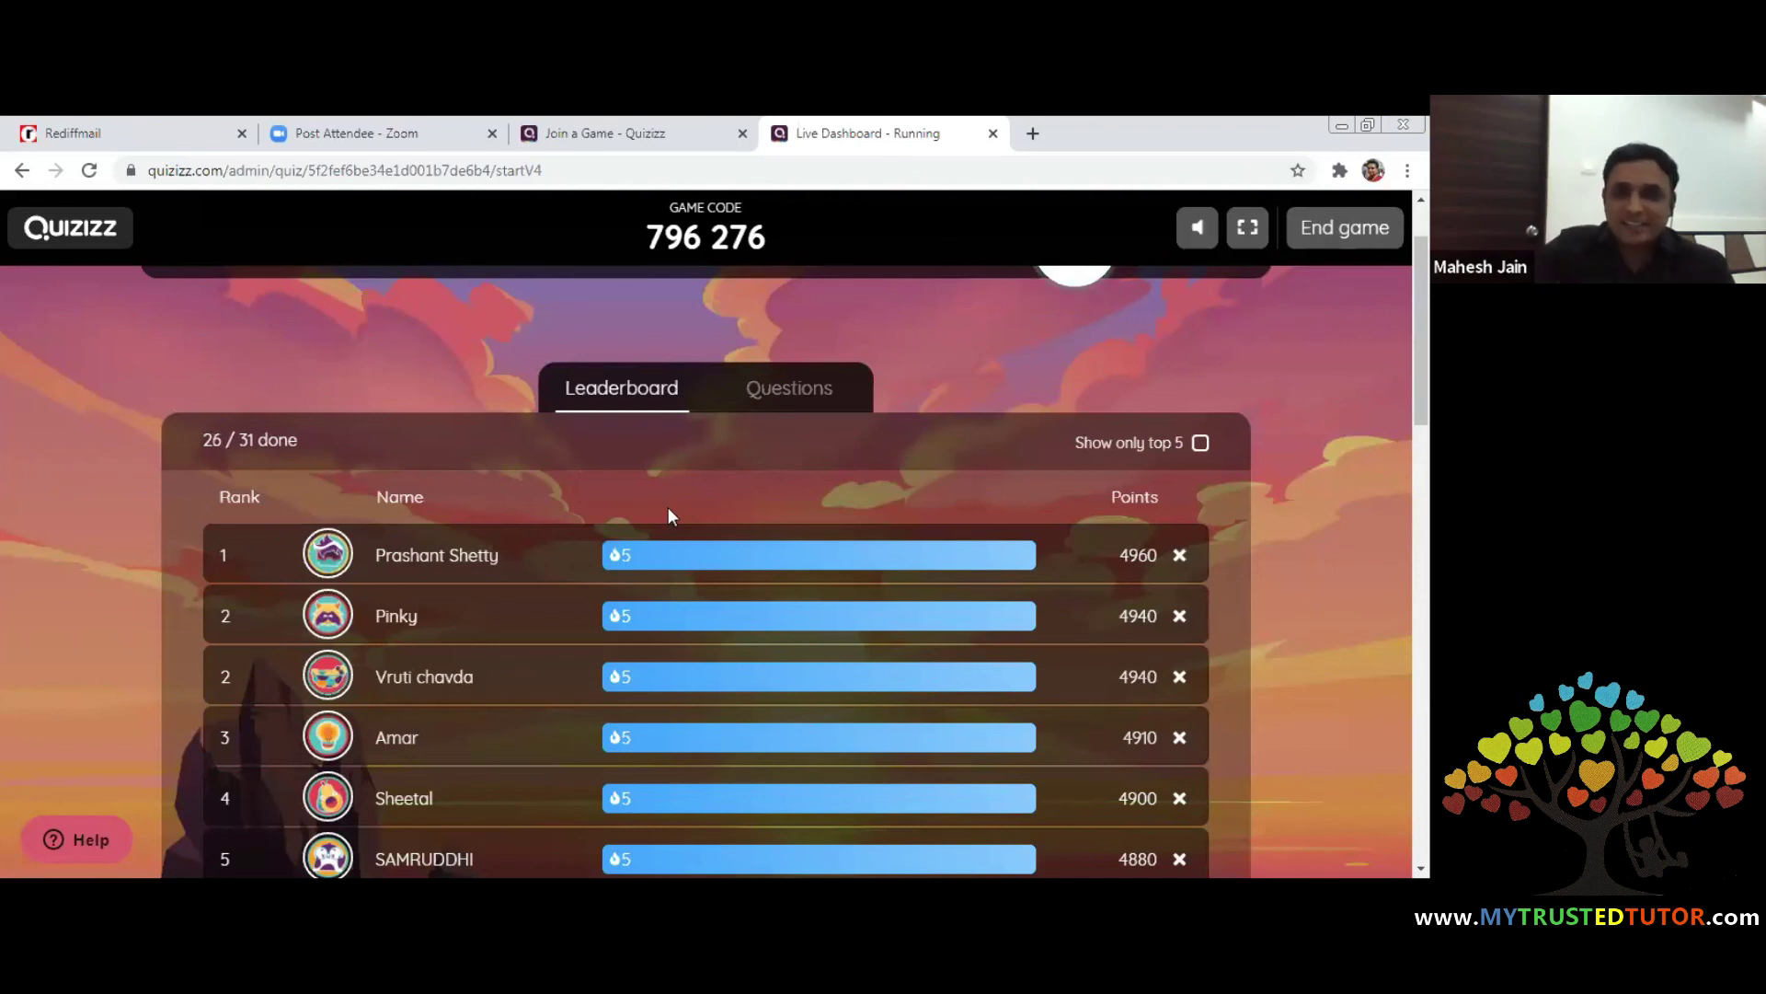
click(1339, 229)
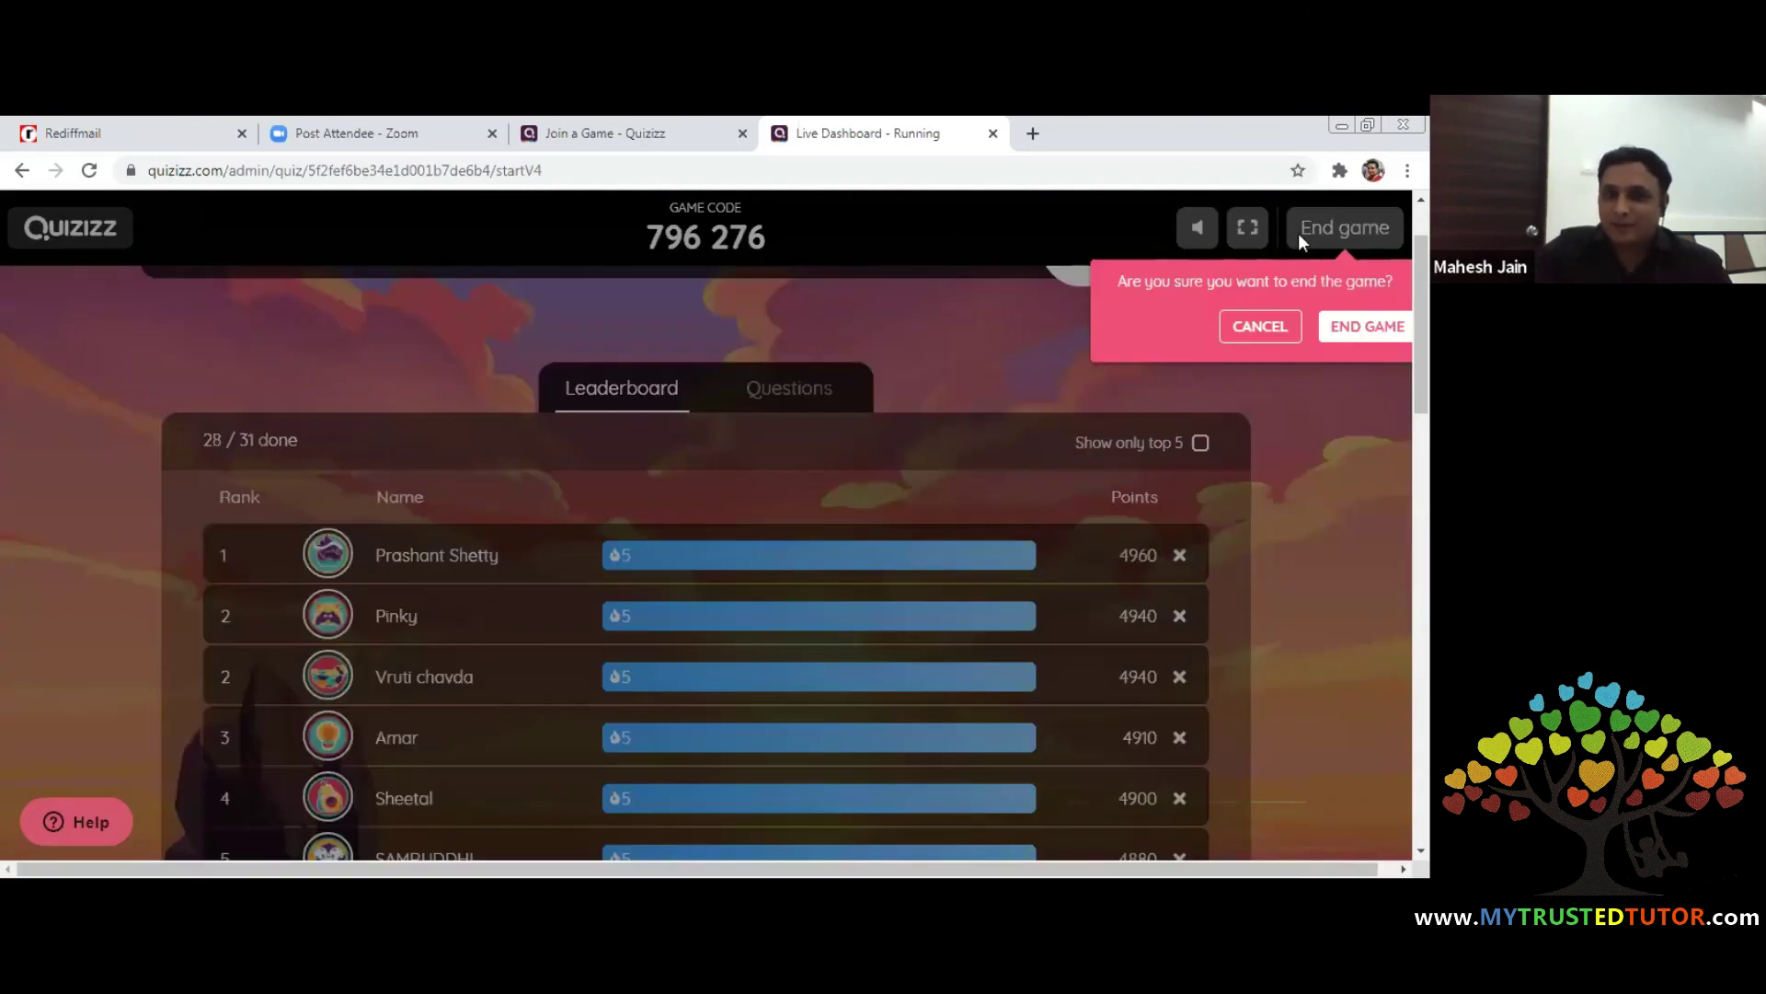
click(1332, 274)
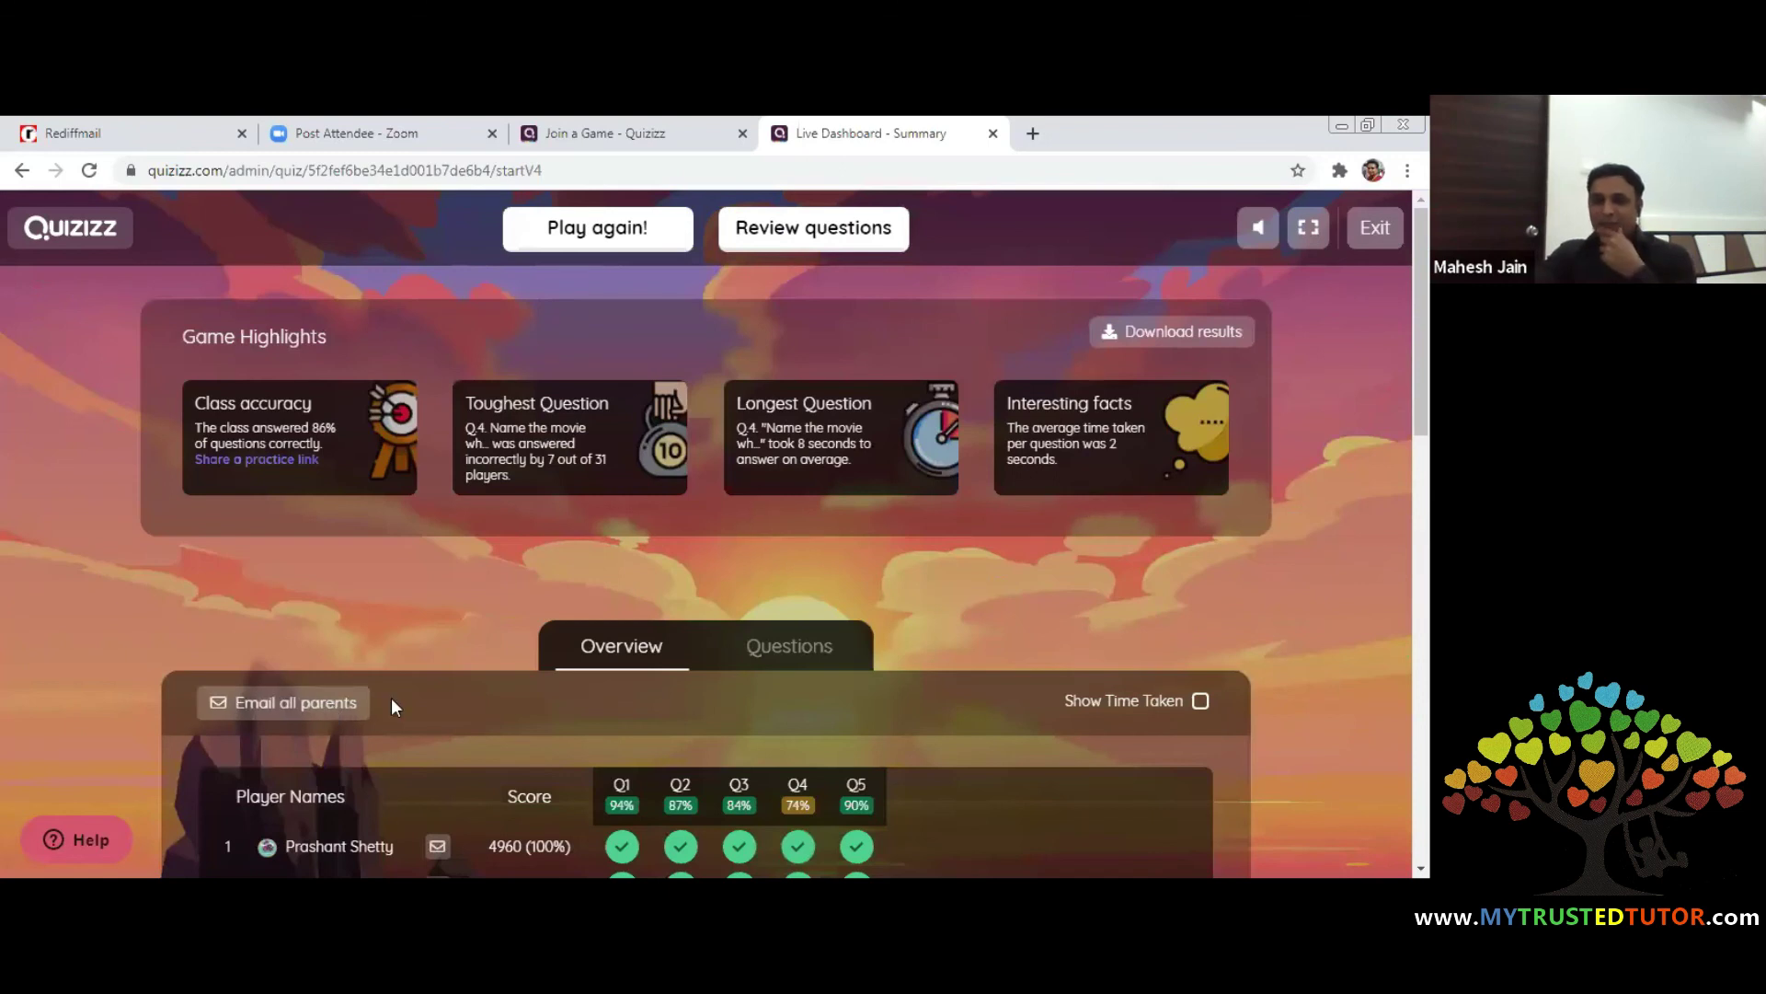
Review the players' scores in the game summary and show the time taken per question
scroll(392, 702, down, 2)
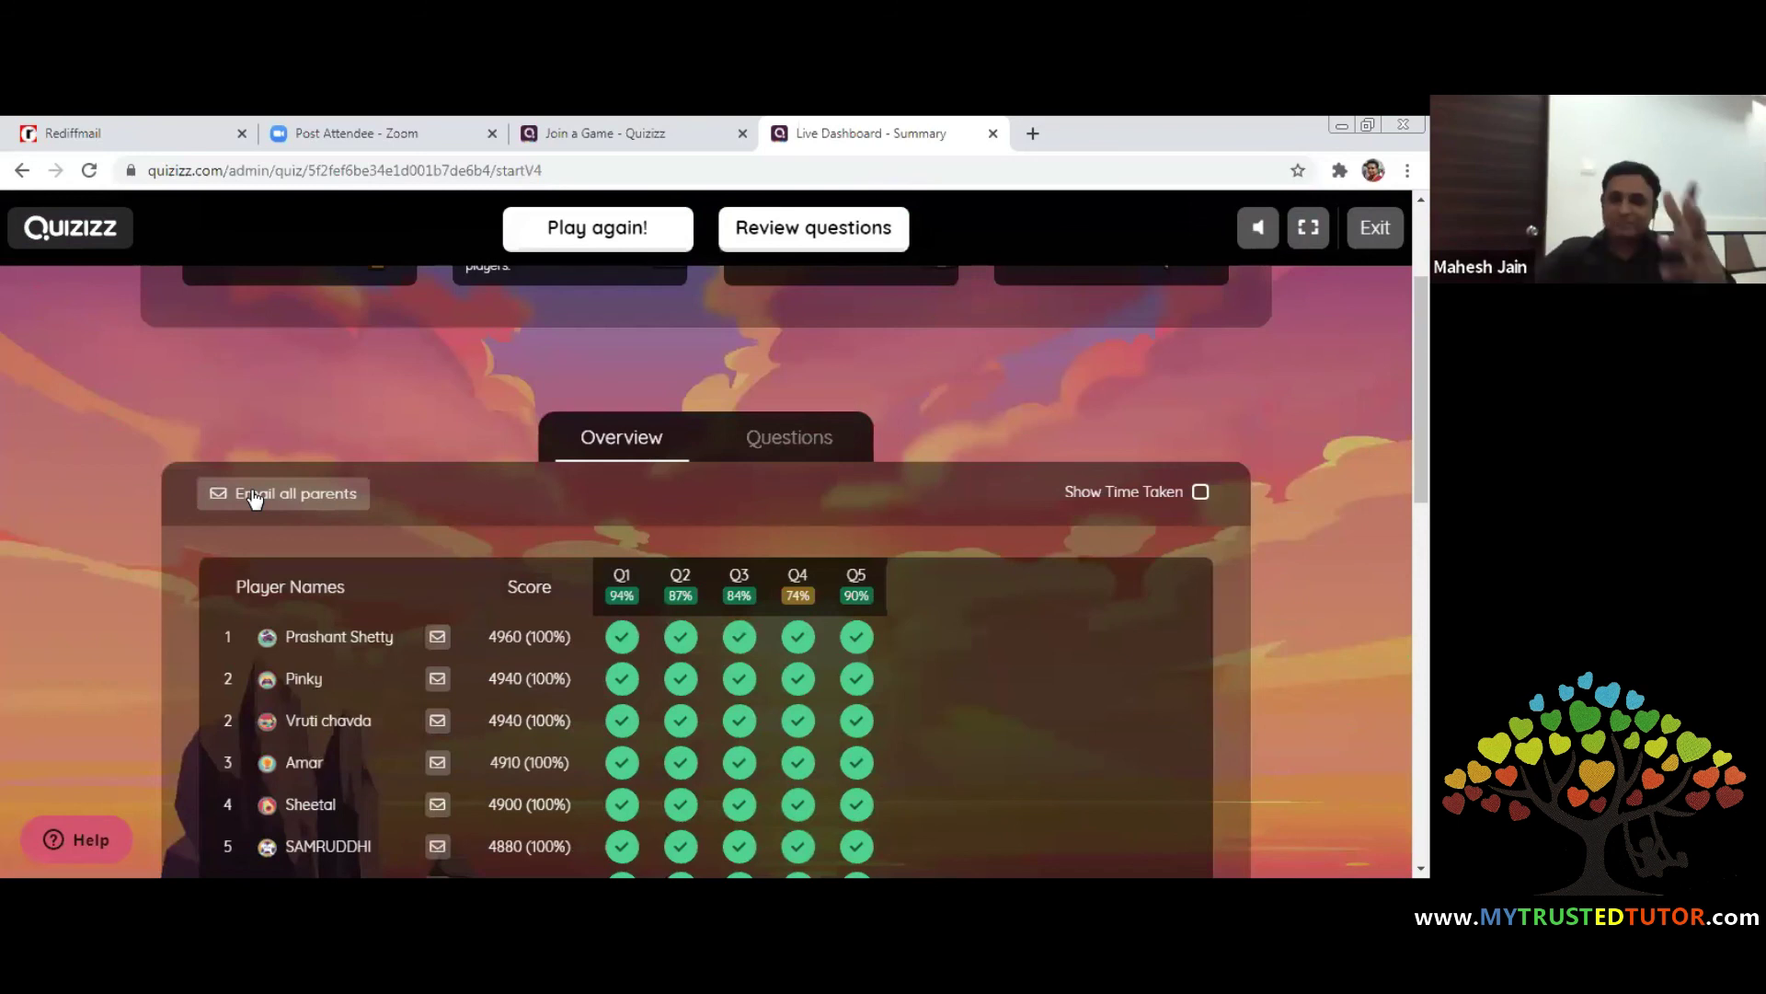
scroll(289, 624, down, 1)
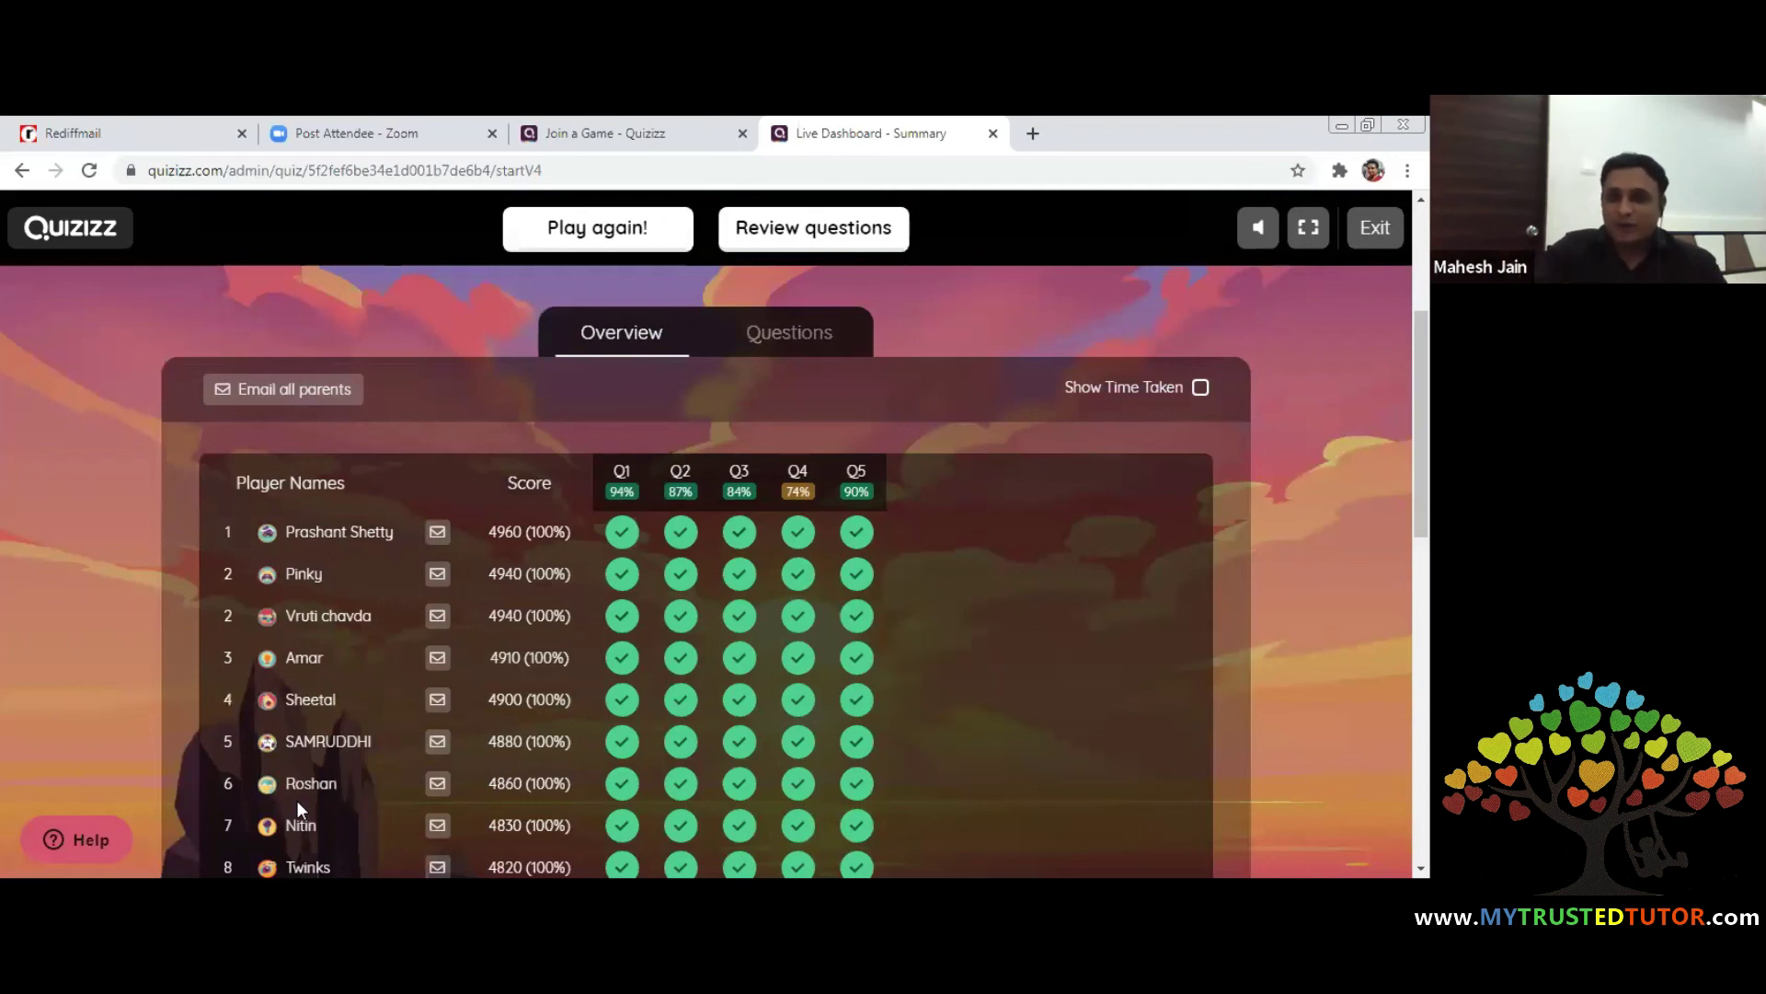
click(1203, 390)
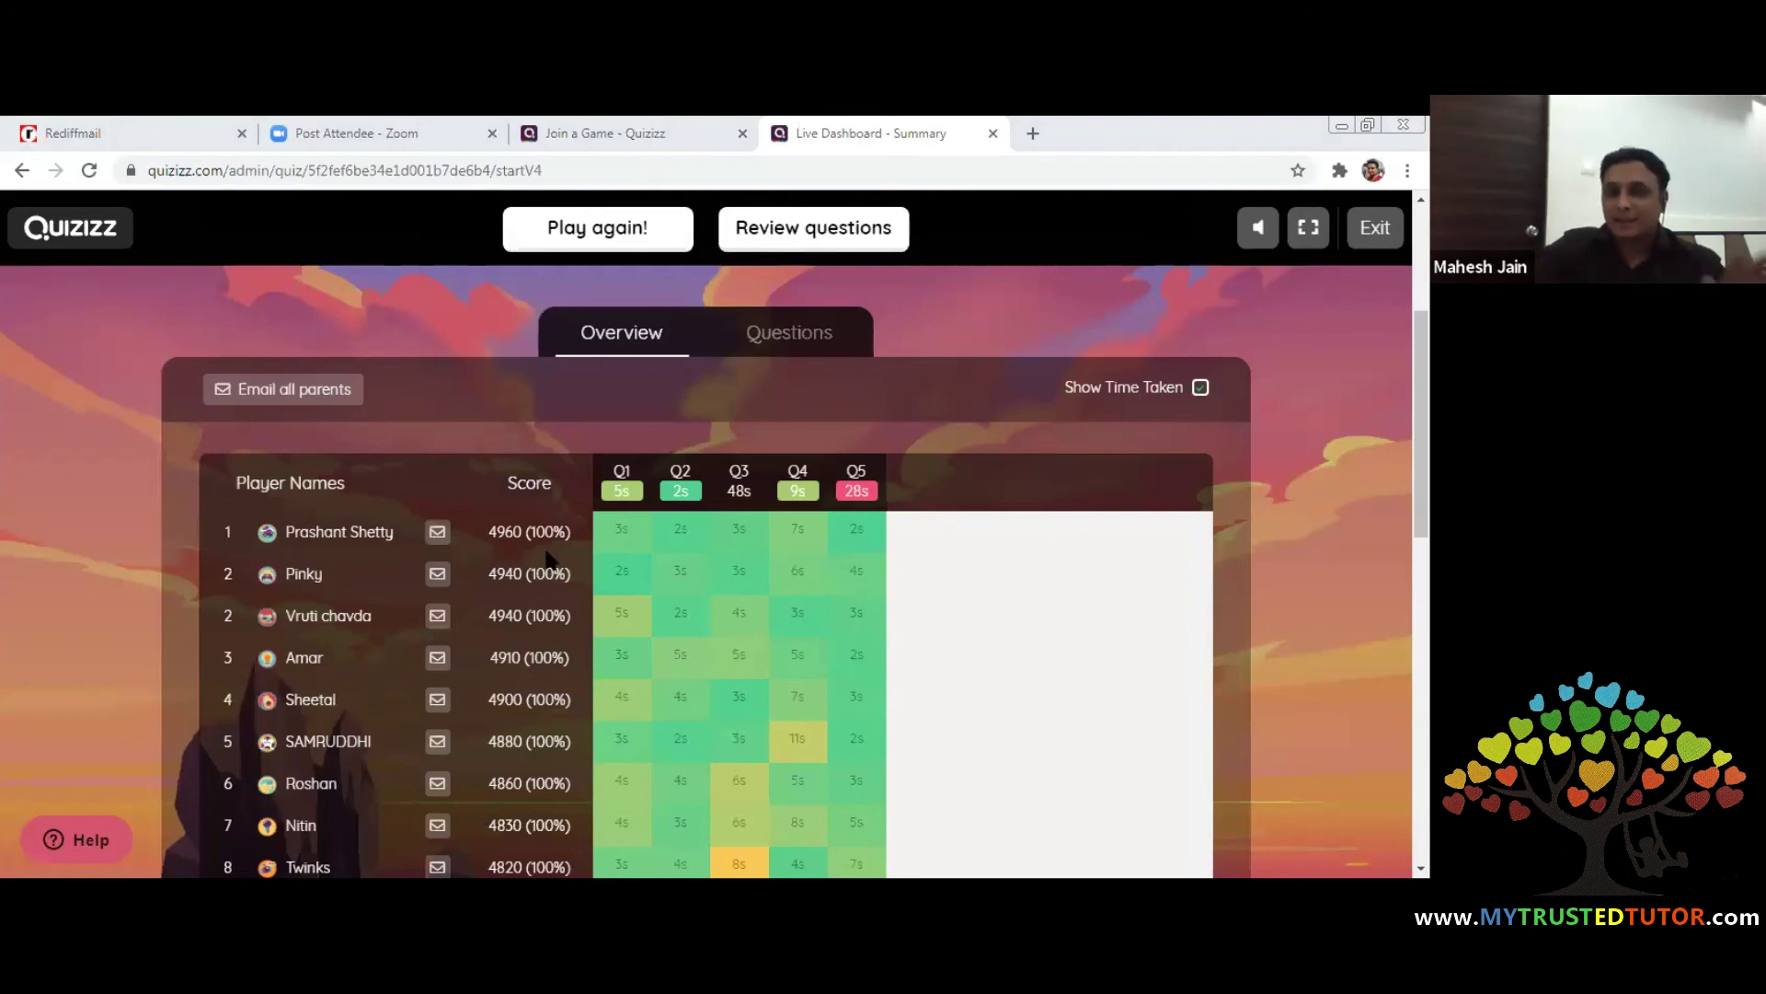
Examine the average time and correct and incorrect answers for each question in the game summary
click(802, 339)
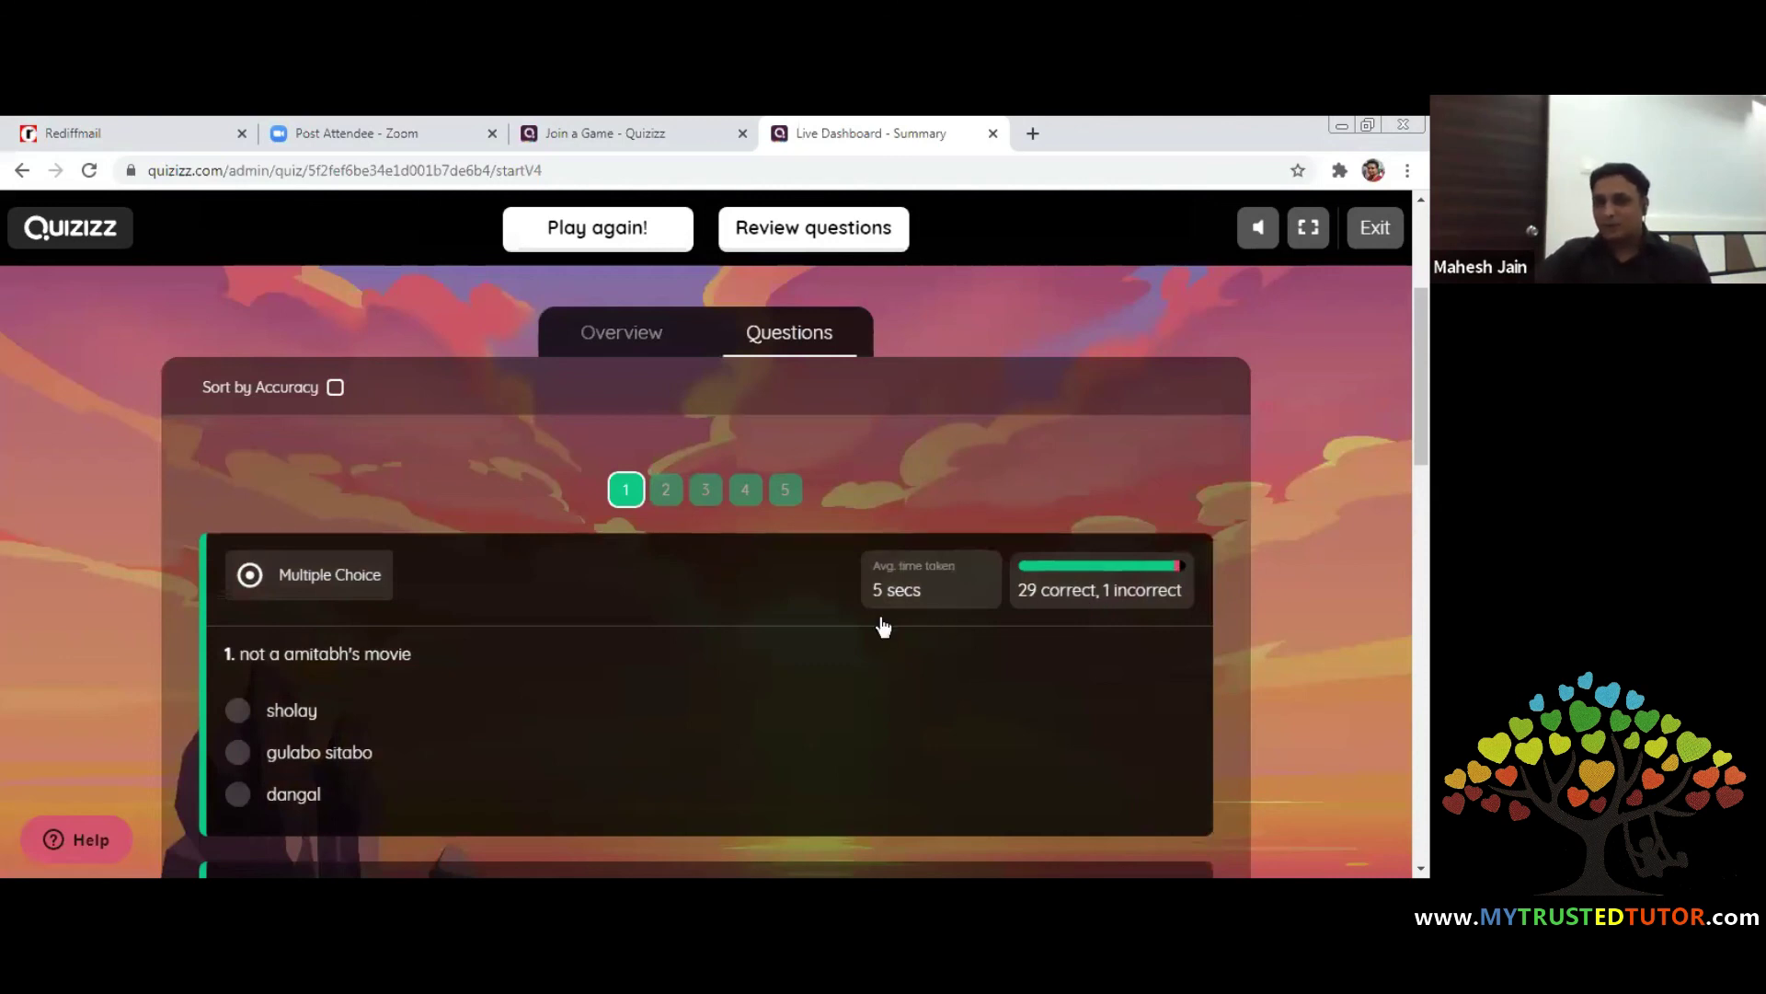
scroll(884, 626, down, 3)
scroll(858, 642, down, 2)
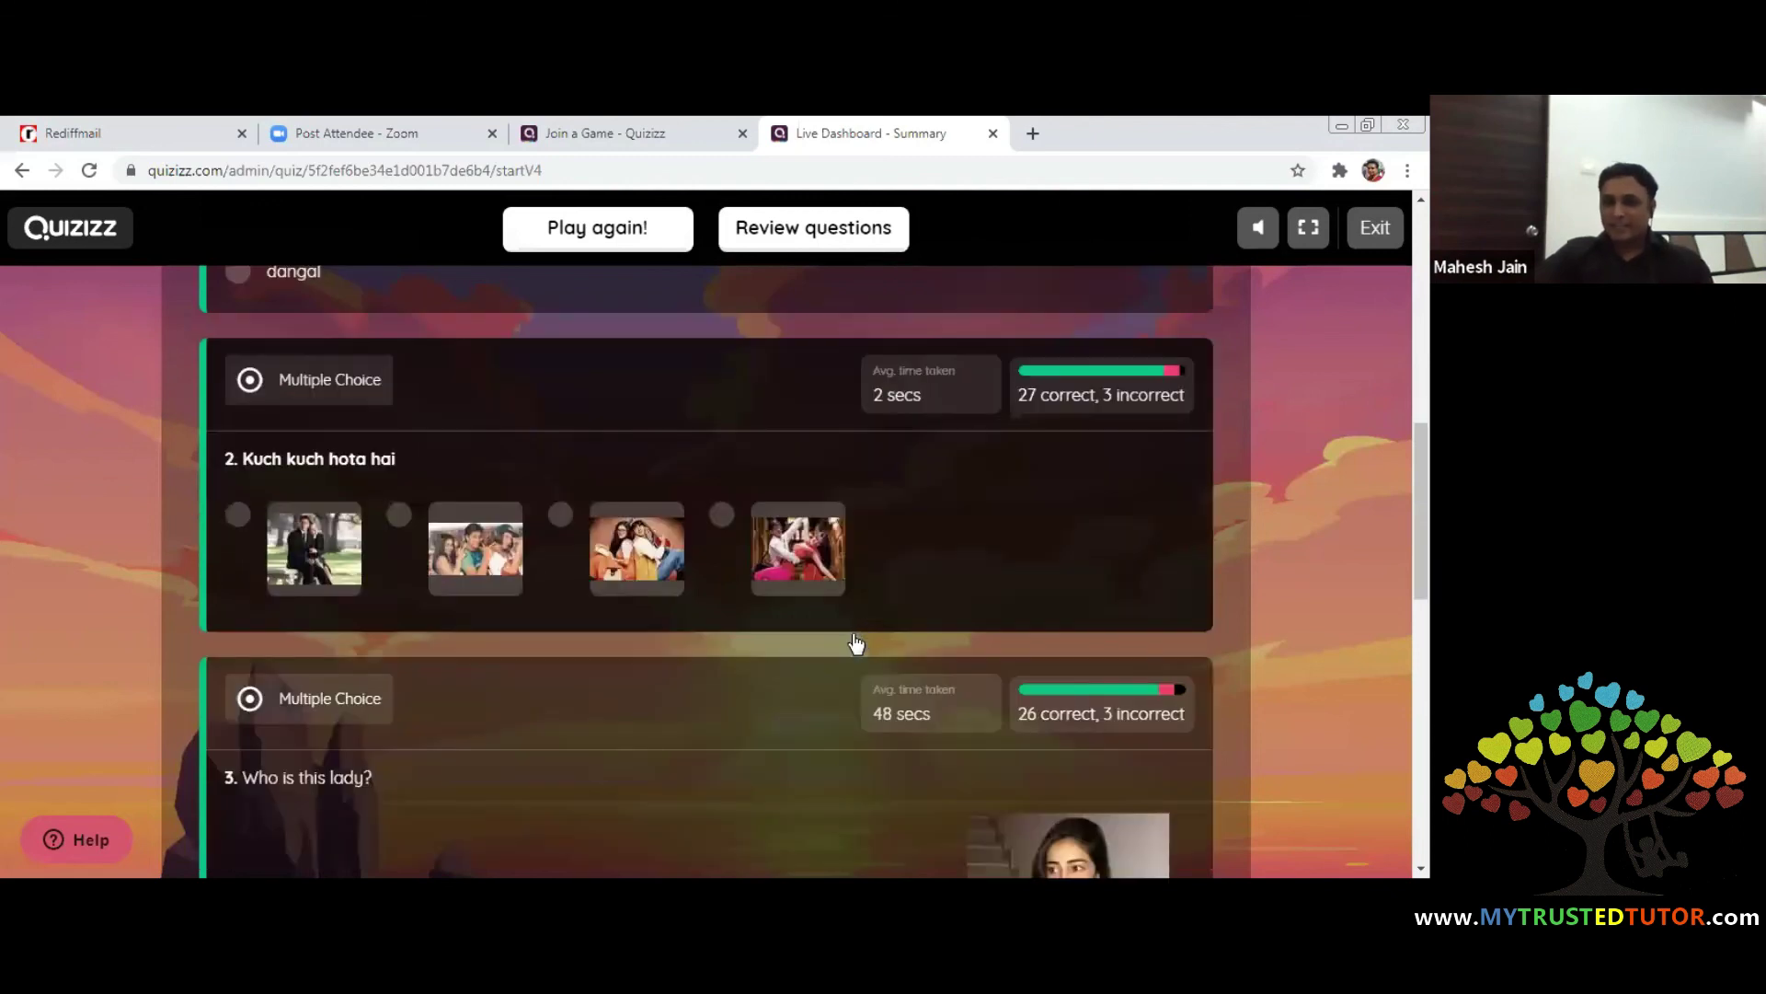
scroll(856, 643, down, 4)
scroll(729, 769, up, 1)
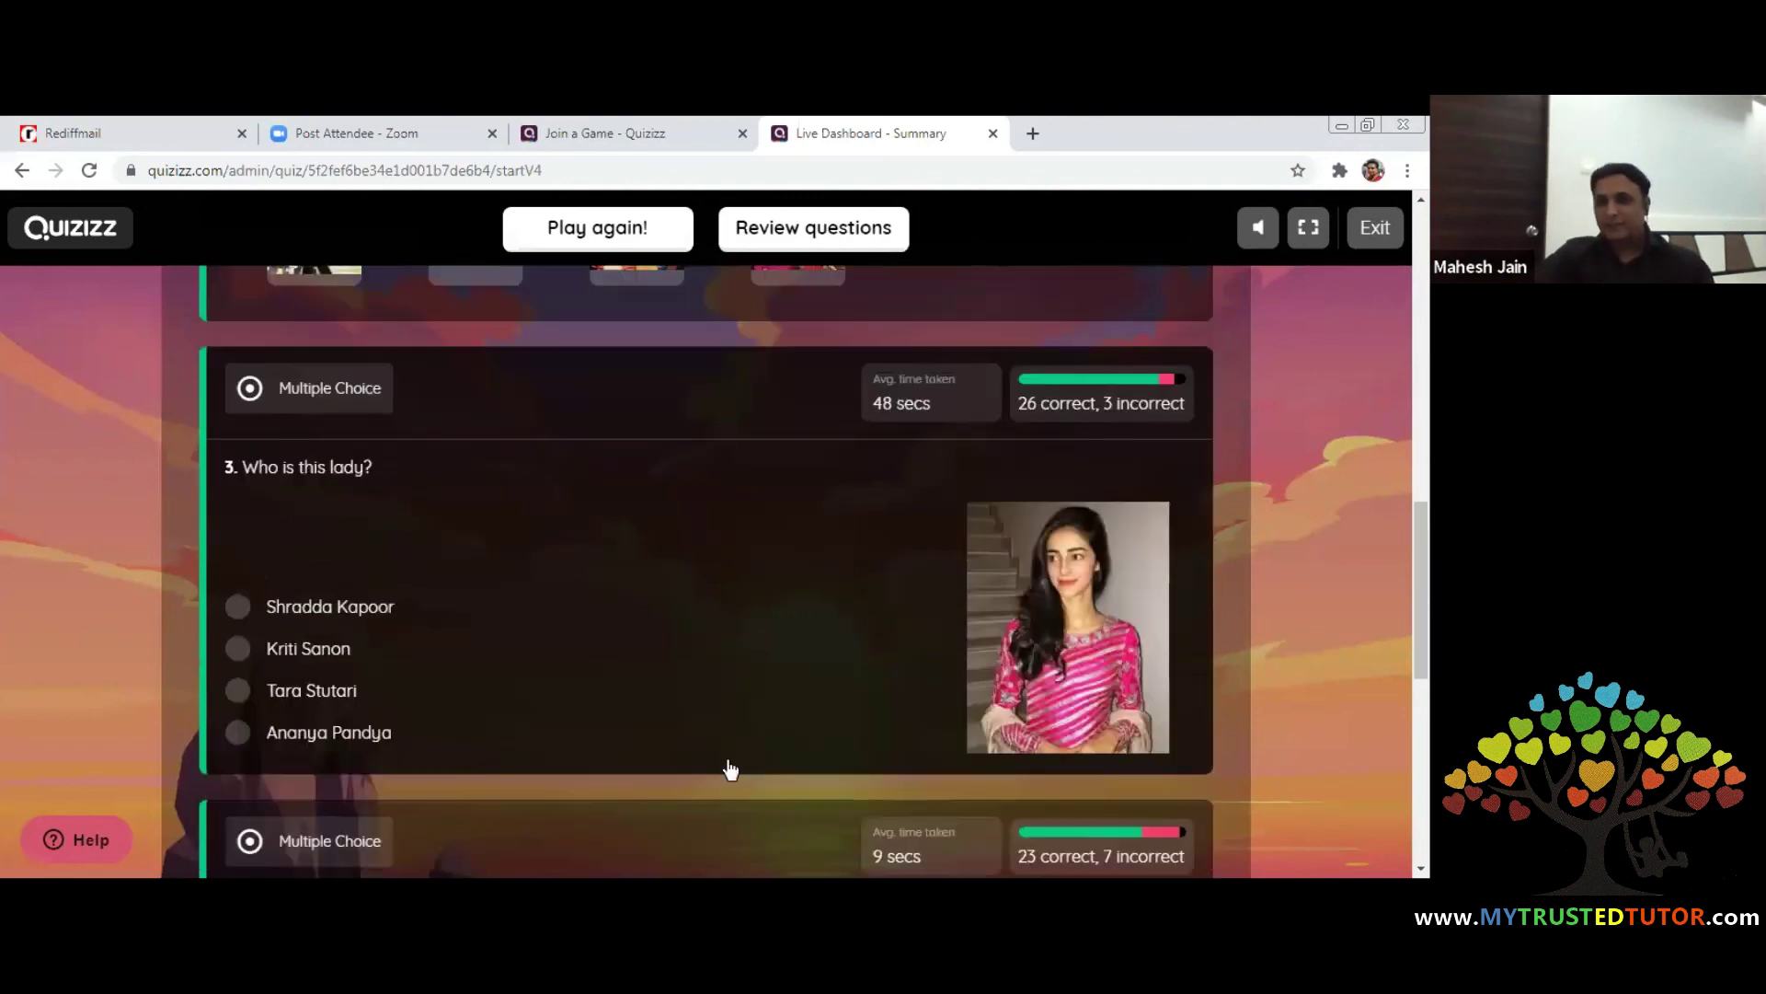
scroll(626, 706, up, 2)
scroll(635, 702, down, 1)
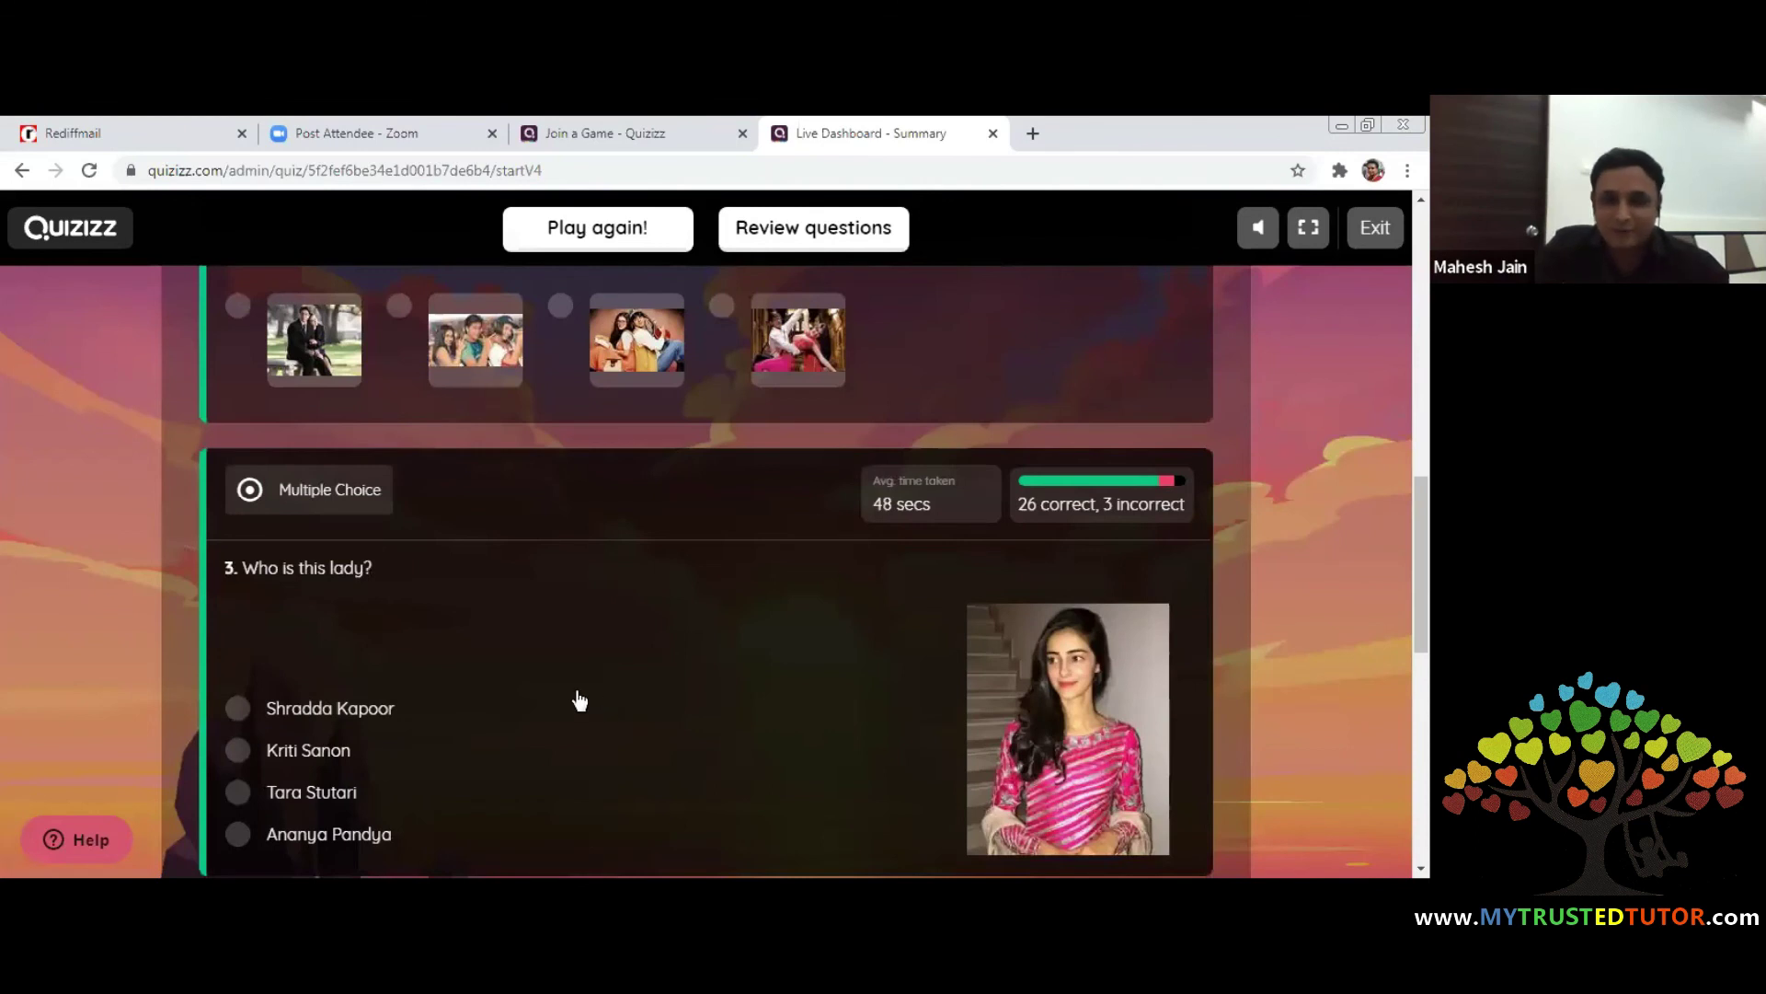
scroll(578, 702, down, 3)
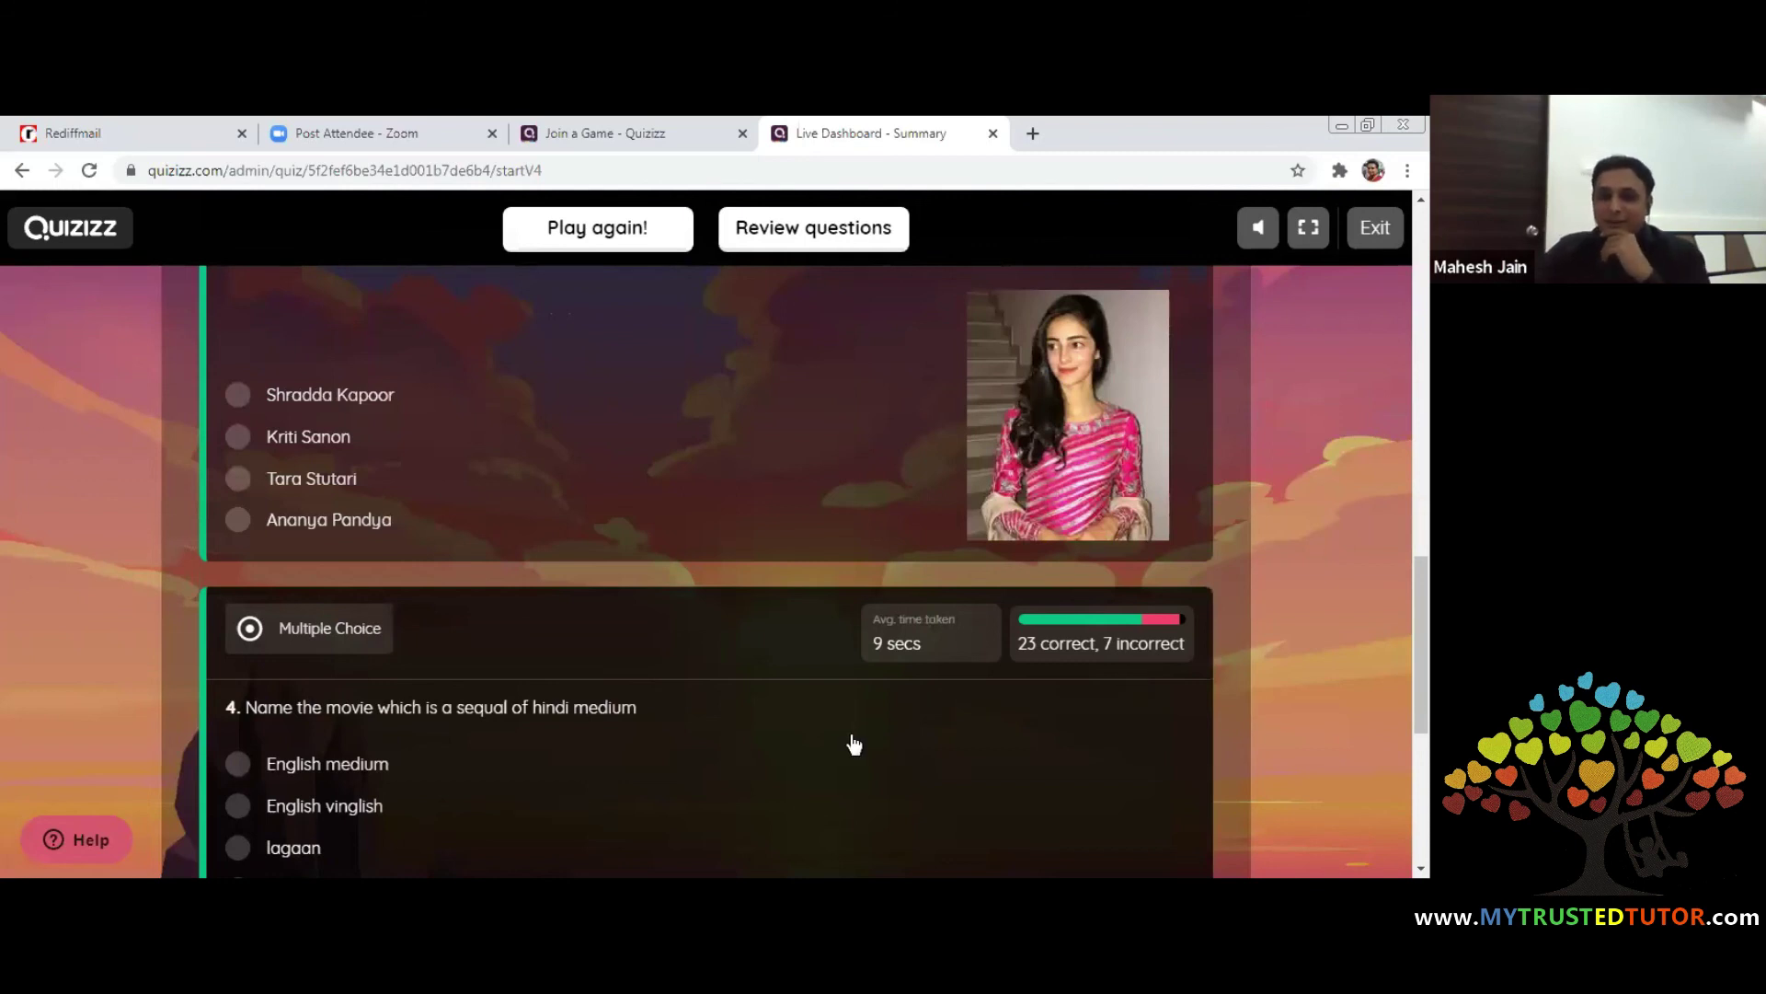
scroll(852, 743, down, 1)
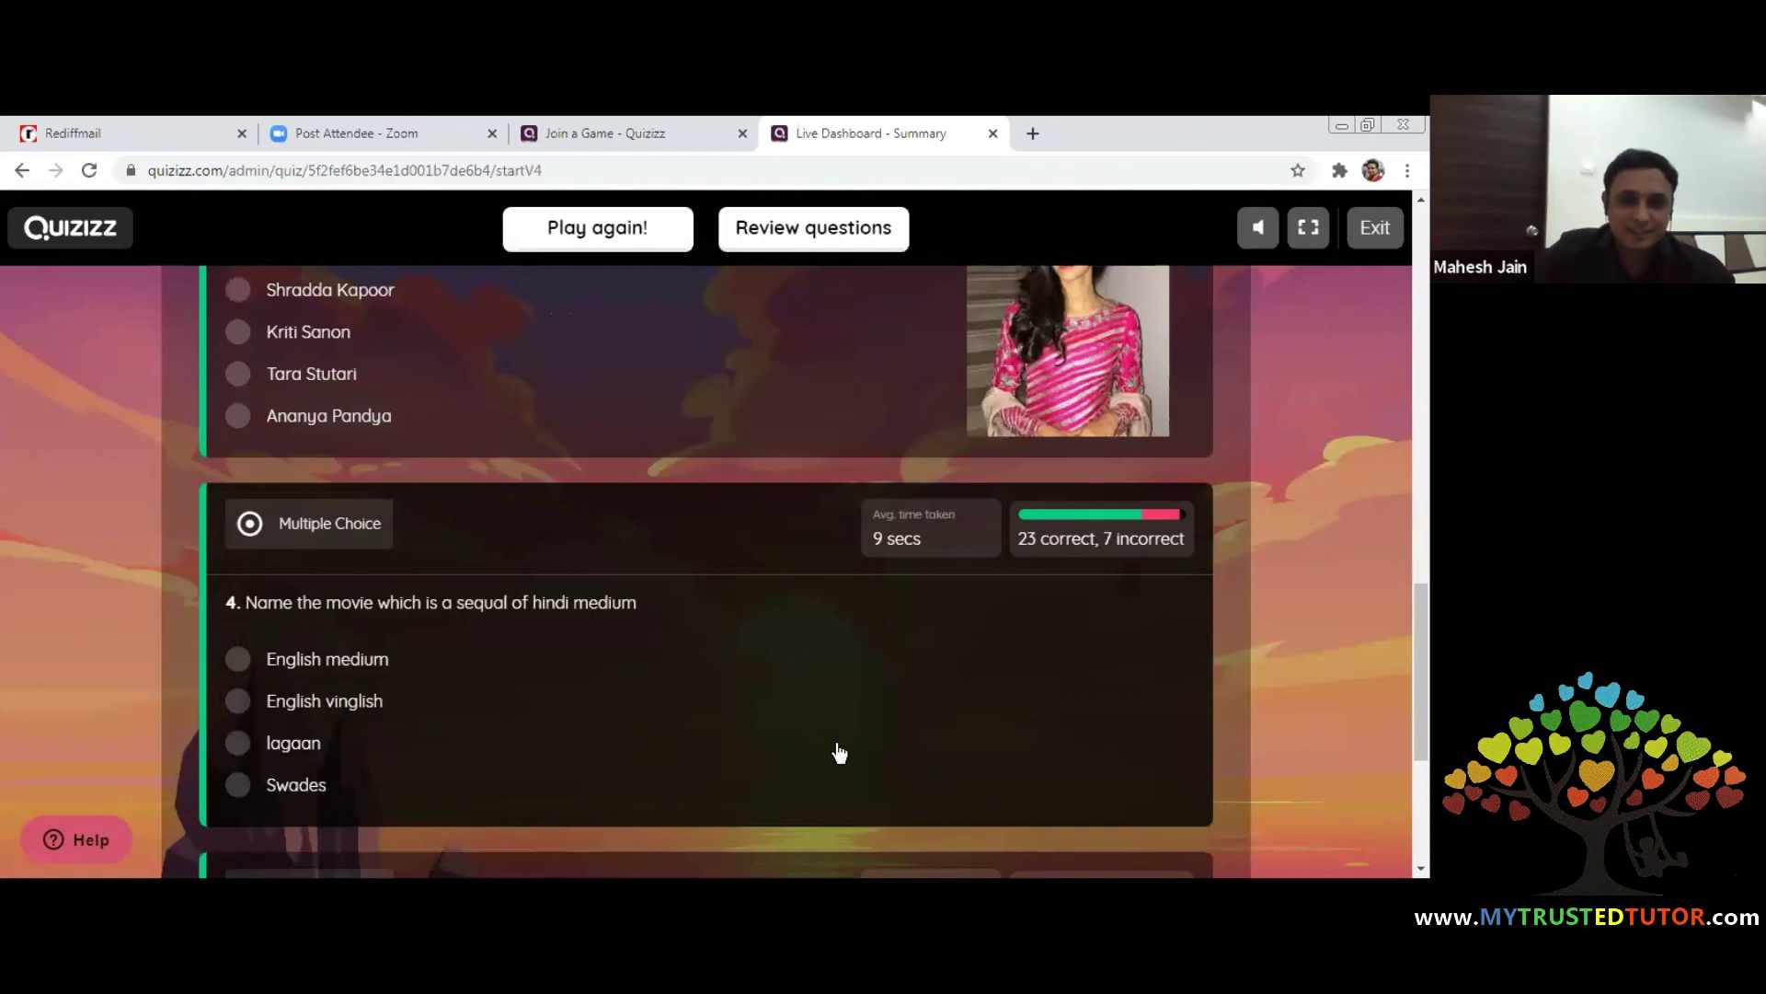
scroll(820, 730, up, 15)
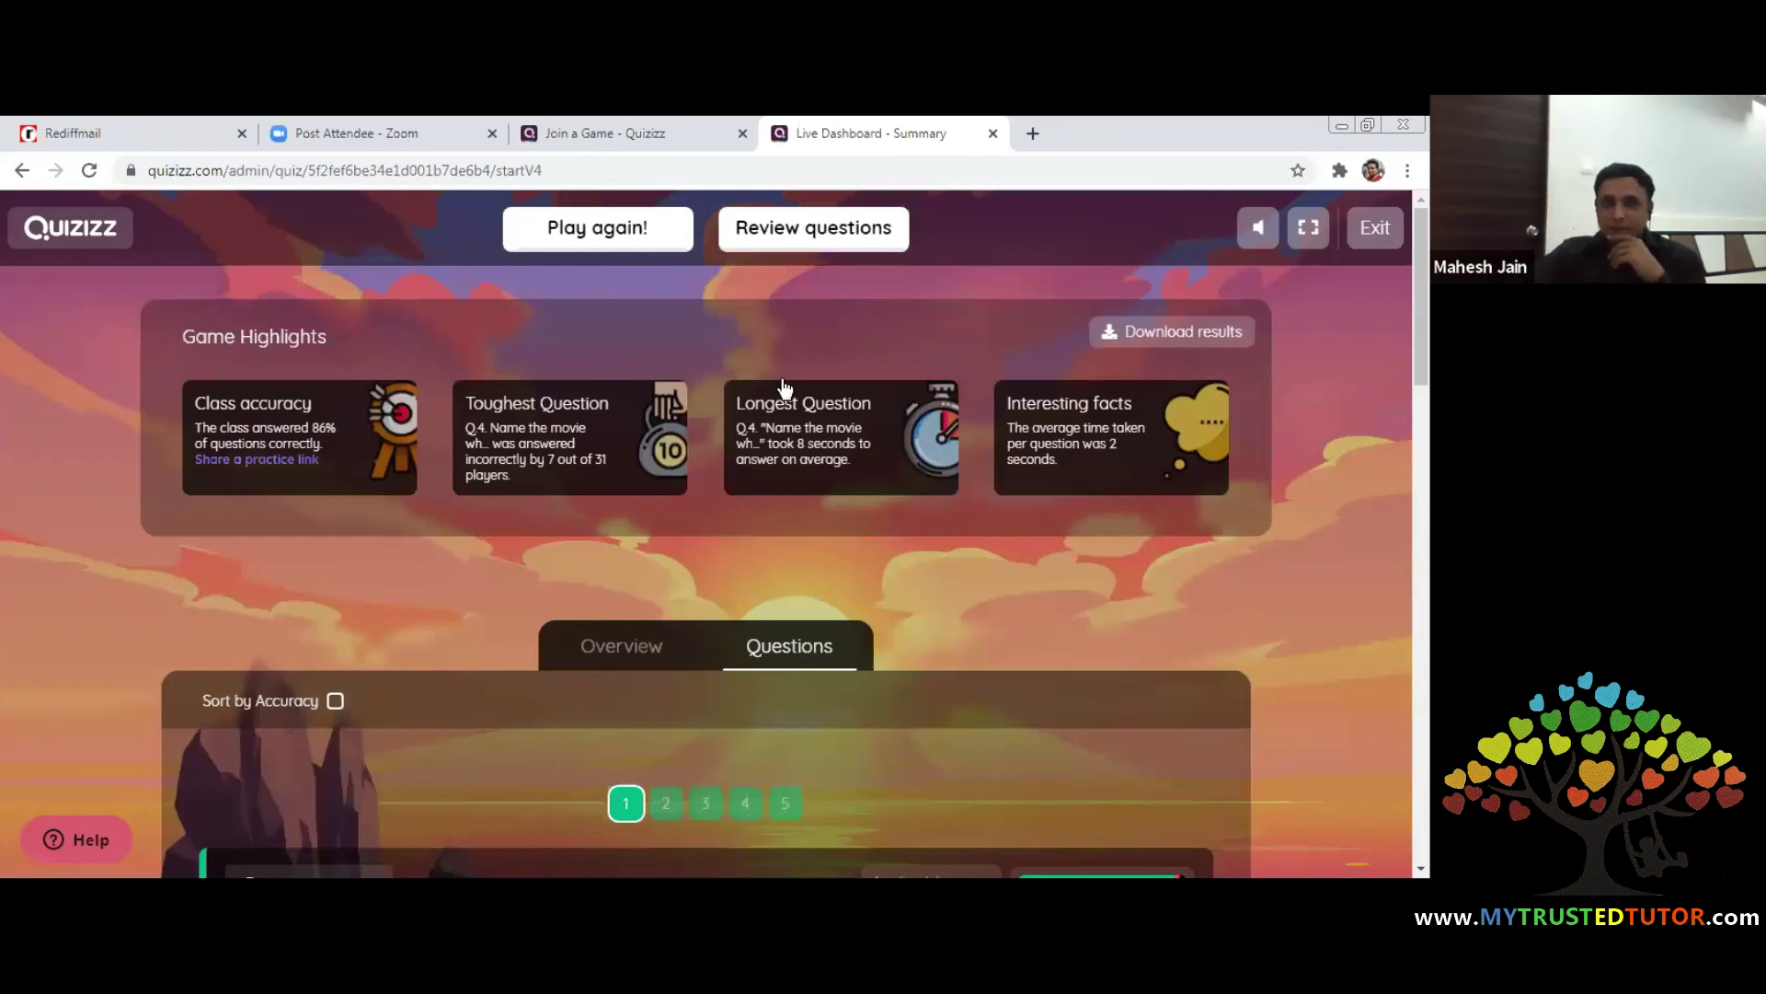
Exit the game summary and open the report of the most recent live bollywood game
click(1378, 230)
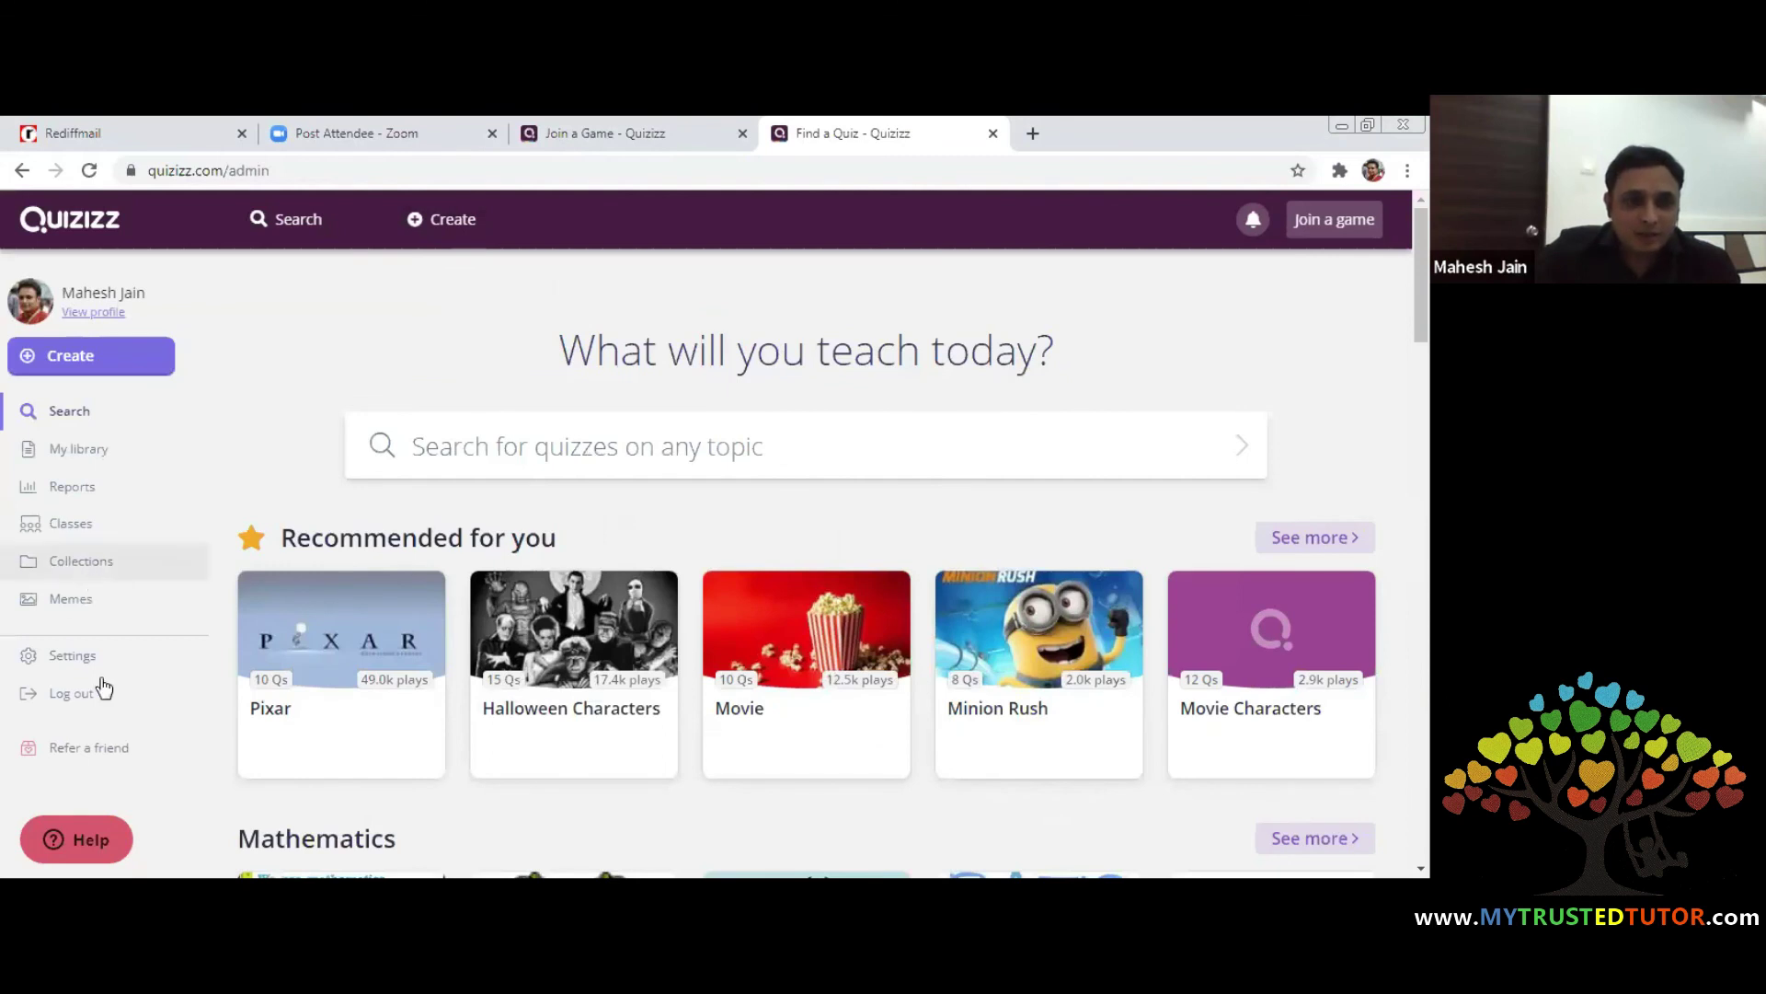
click(76, 499)
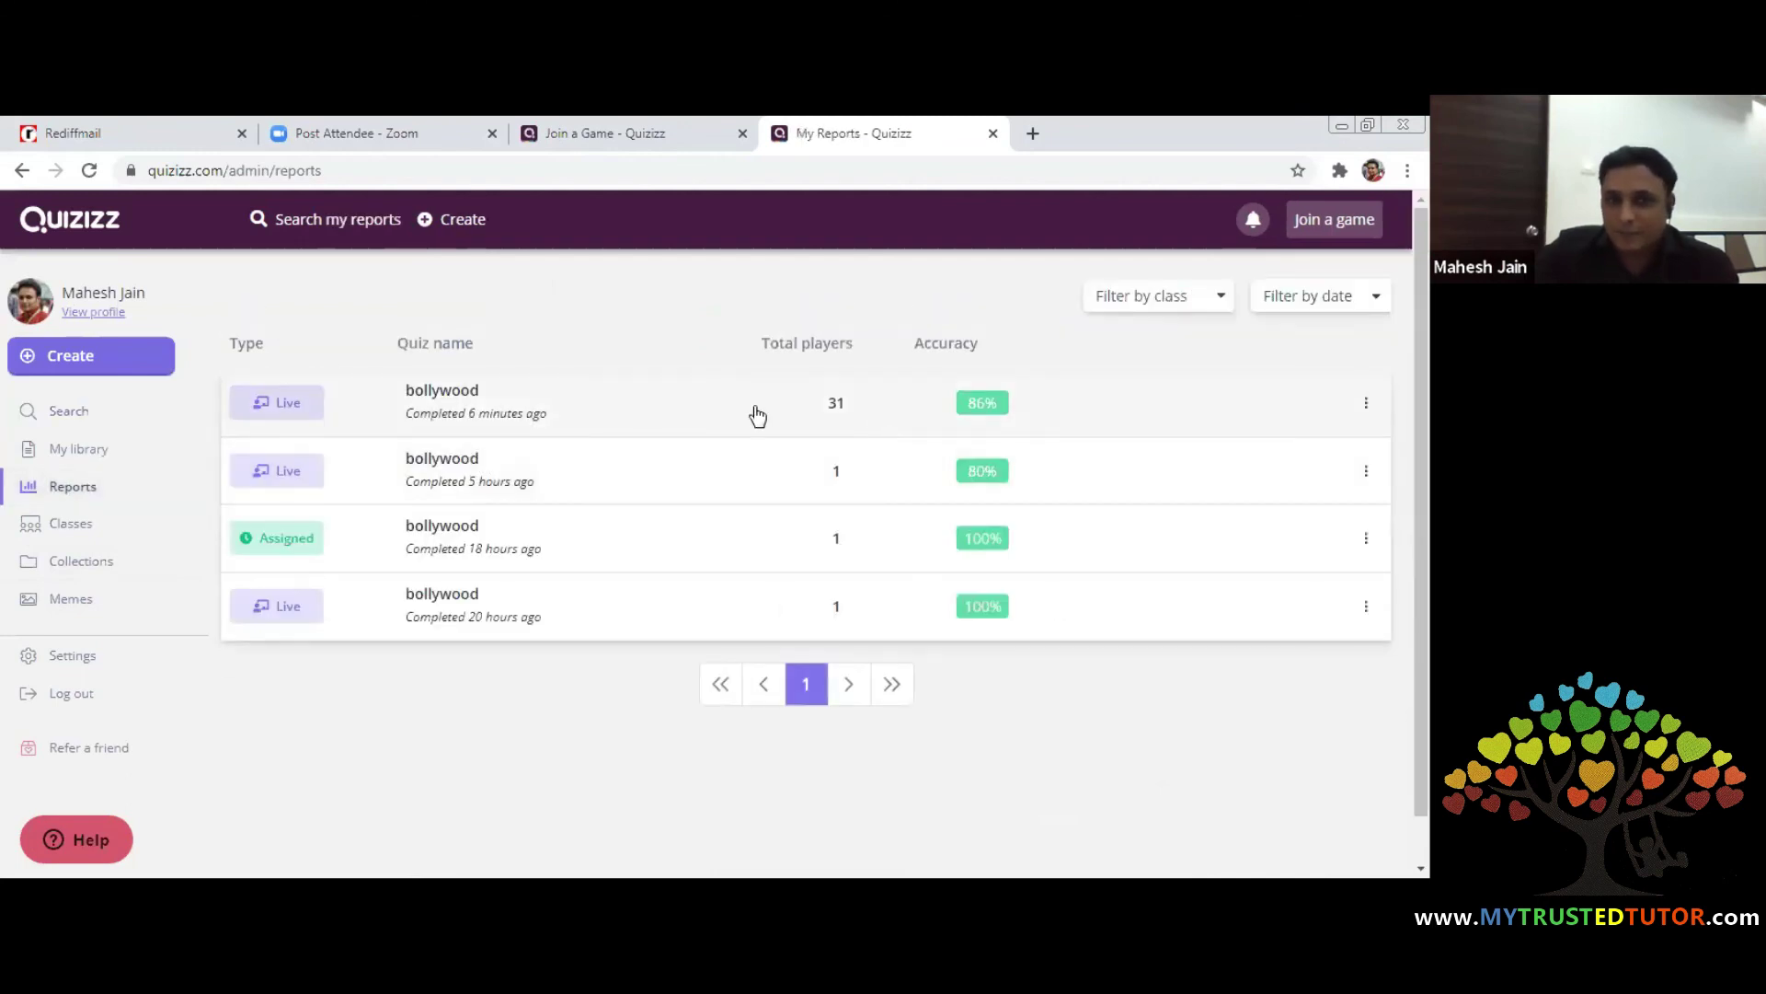
click(576, 403)
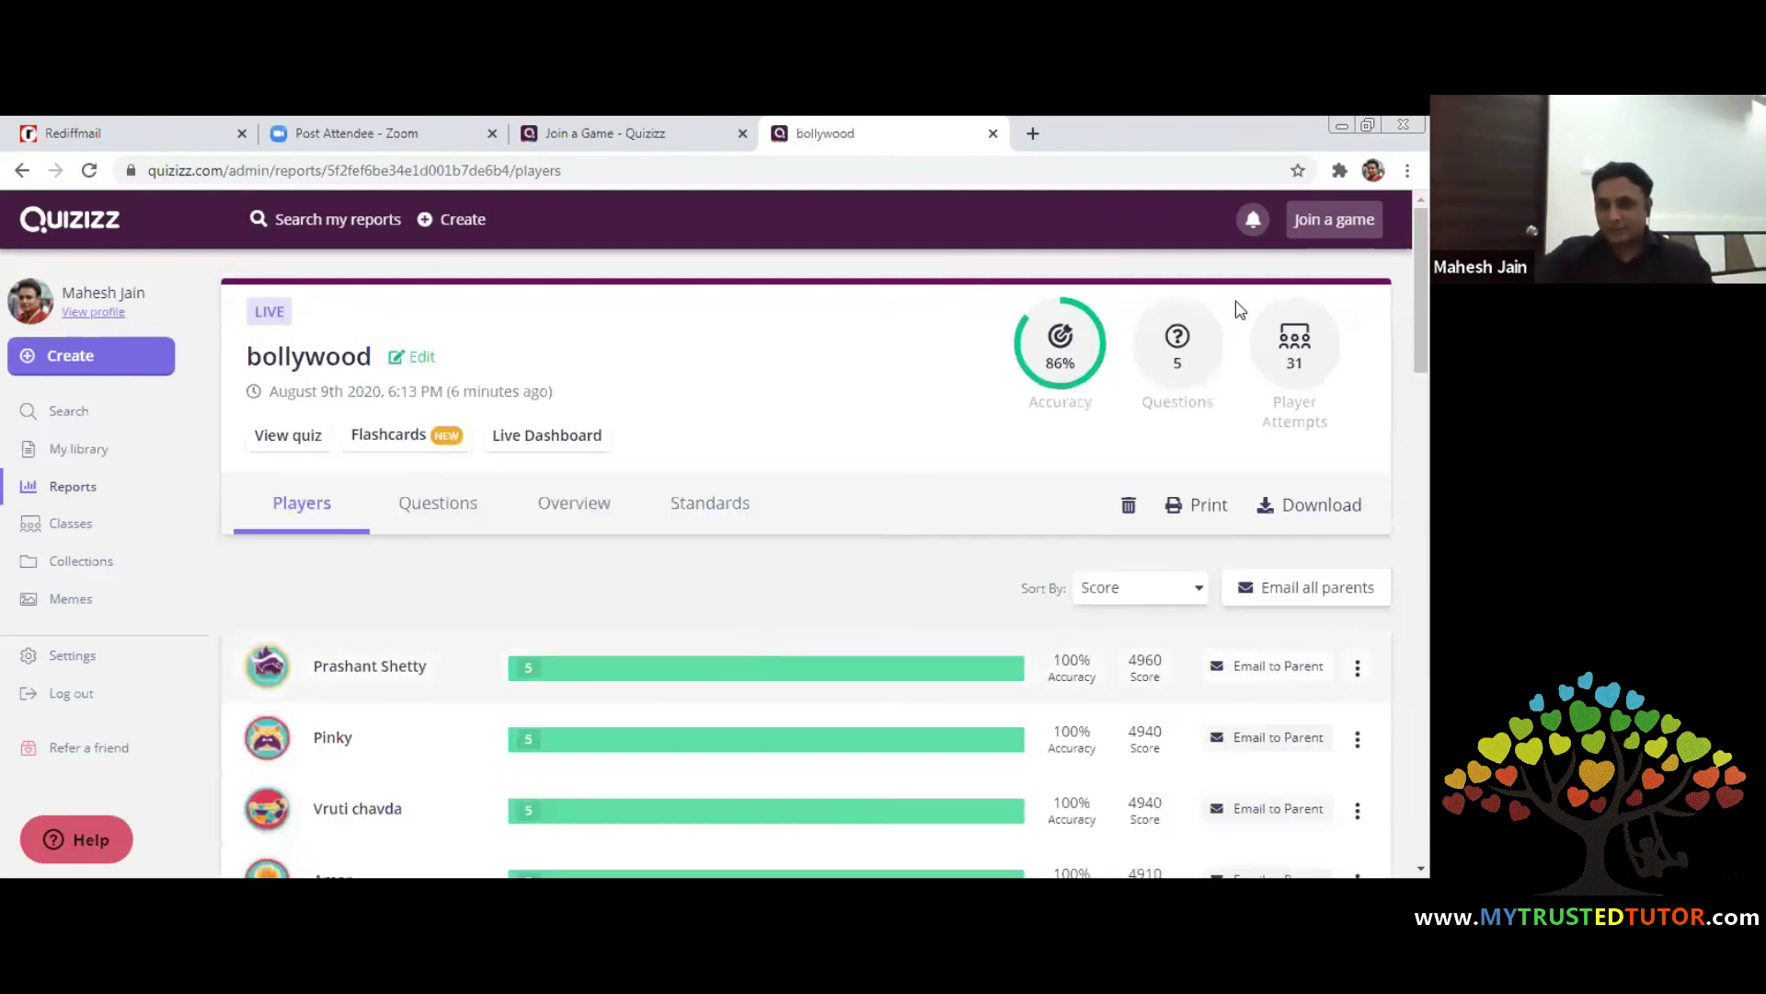
Open the top-scoring player's details in the bollywood report and review the answers to each question
scroll(757, 655, down, 3)
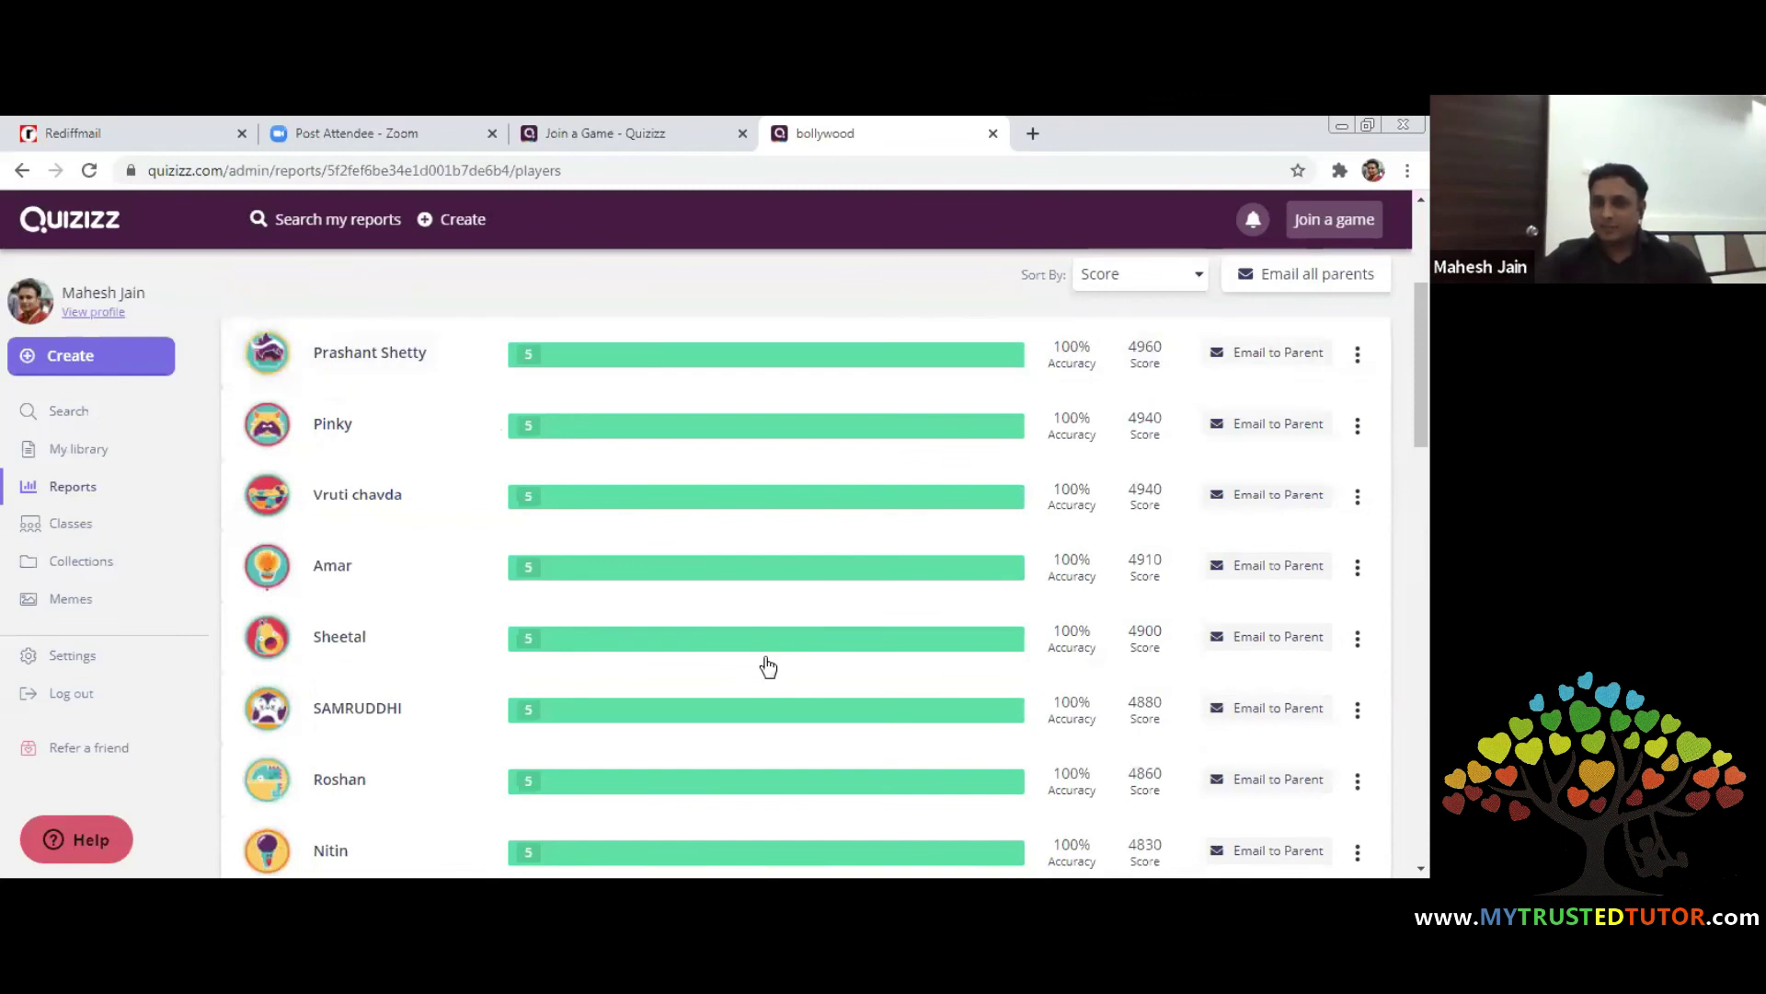
click(609, 373)
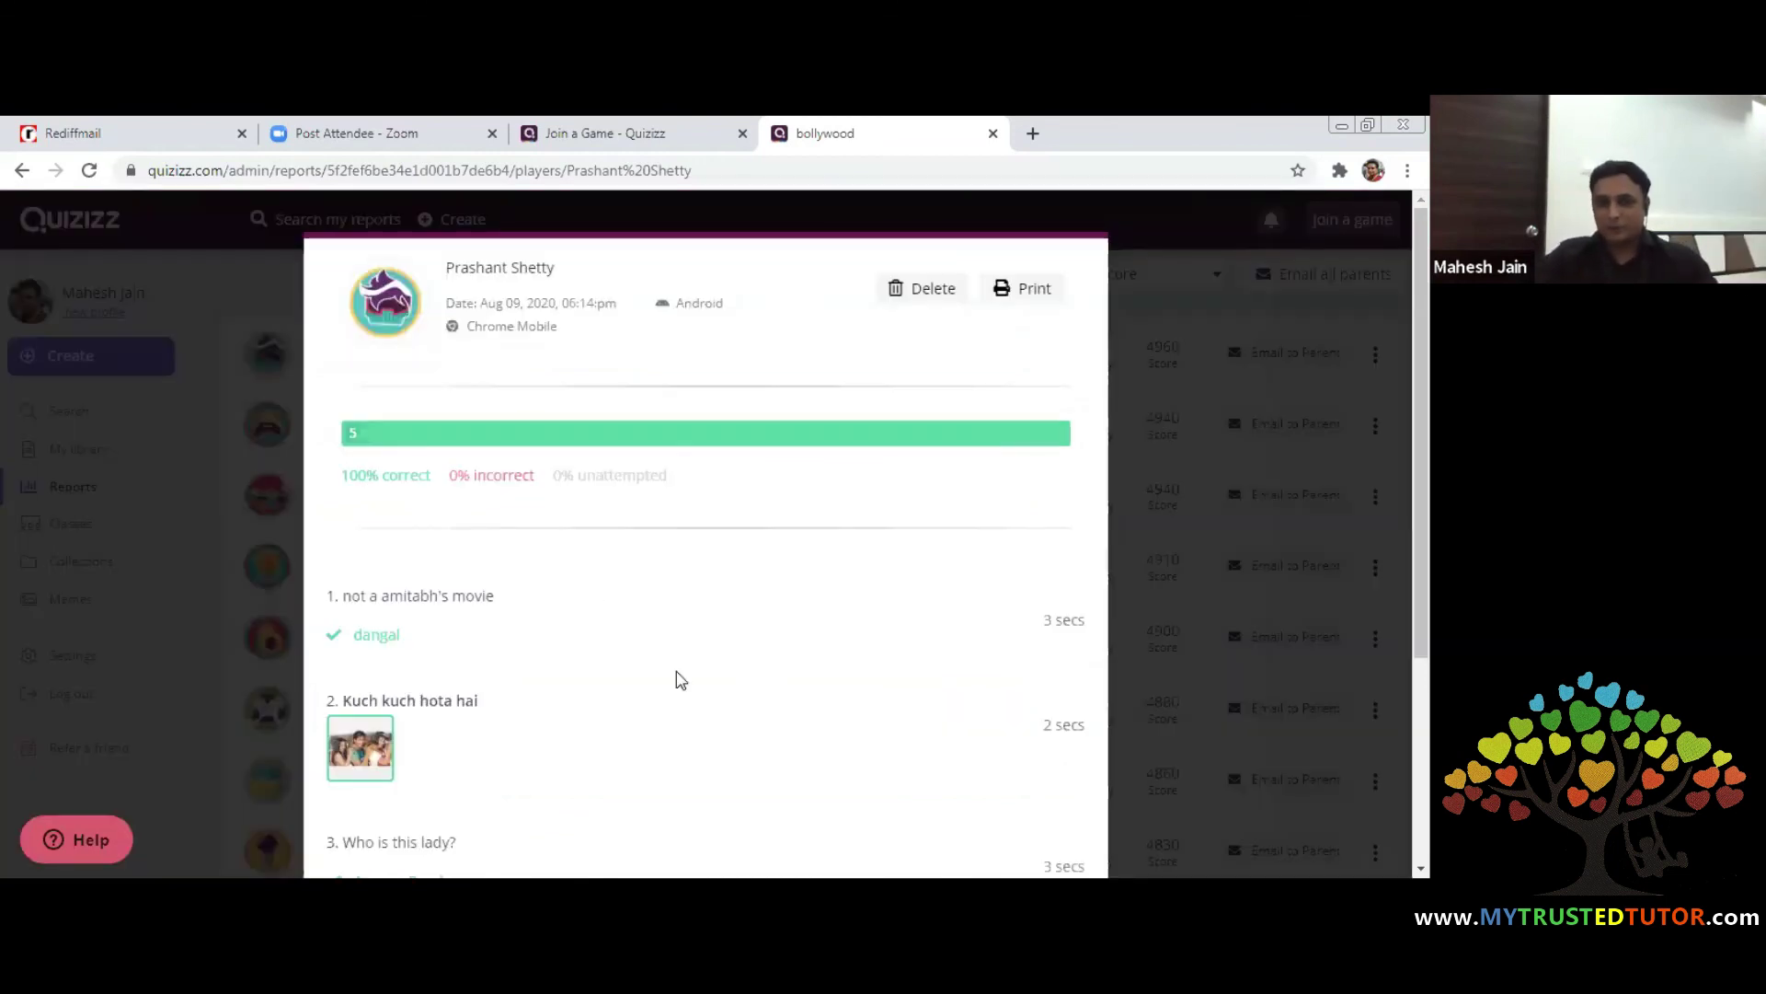
scroll(680, 681, down, 3)
scroll(680, 681, up, 3)
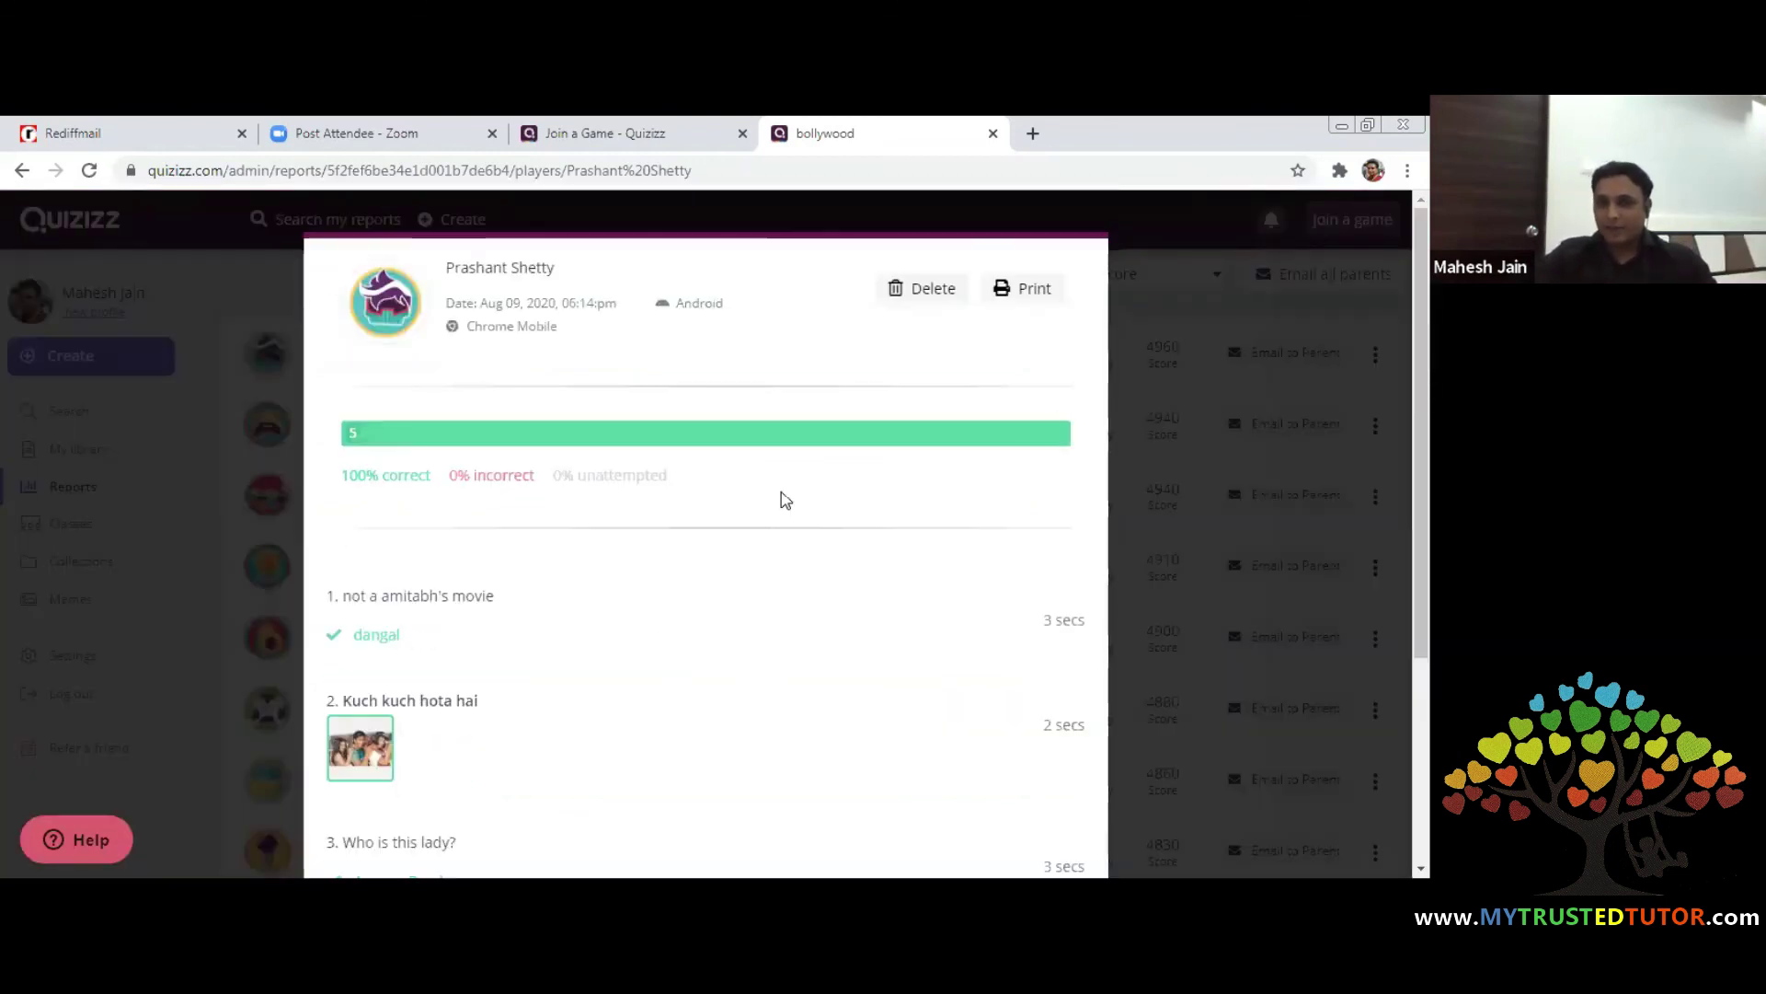
Open the printable version of the top player's report, cancel printing and review the responses with time taken and score
click(1020, 291)
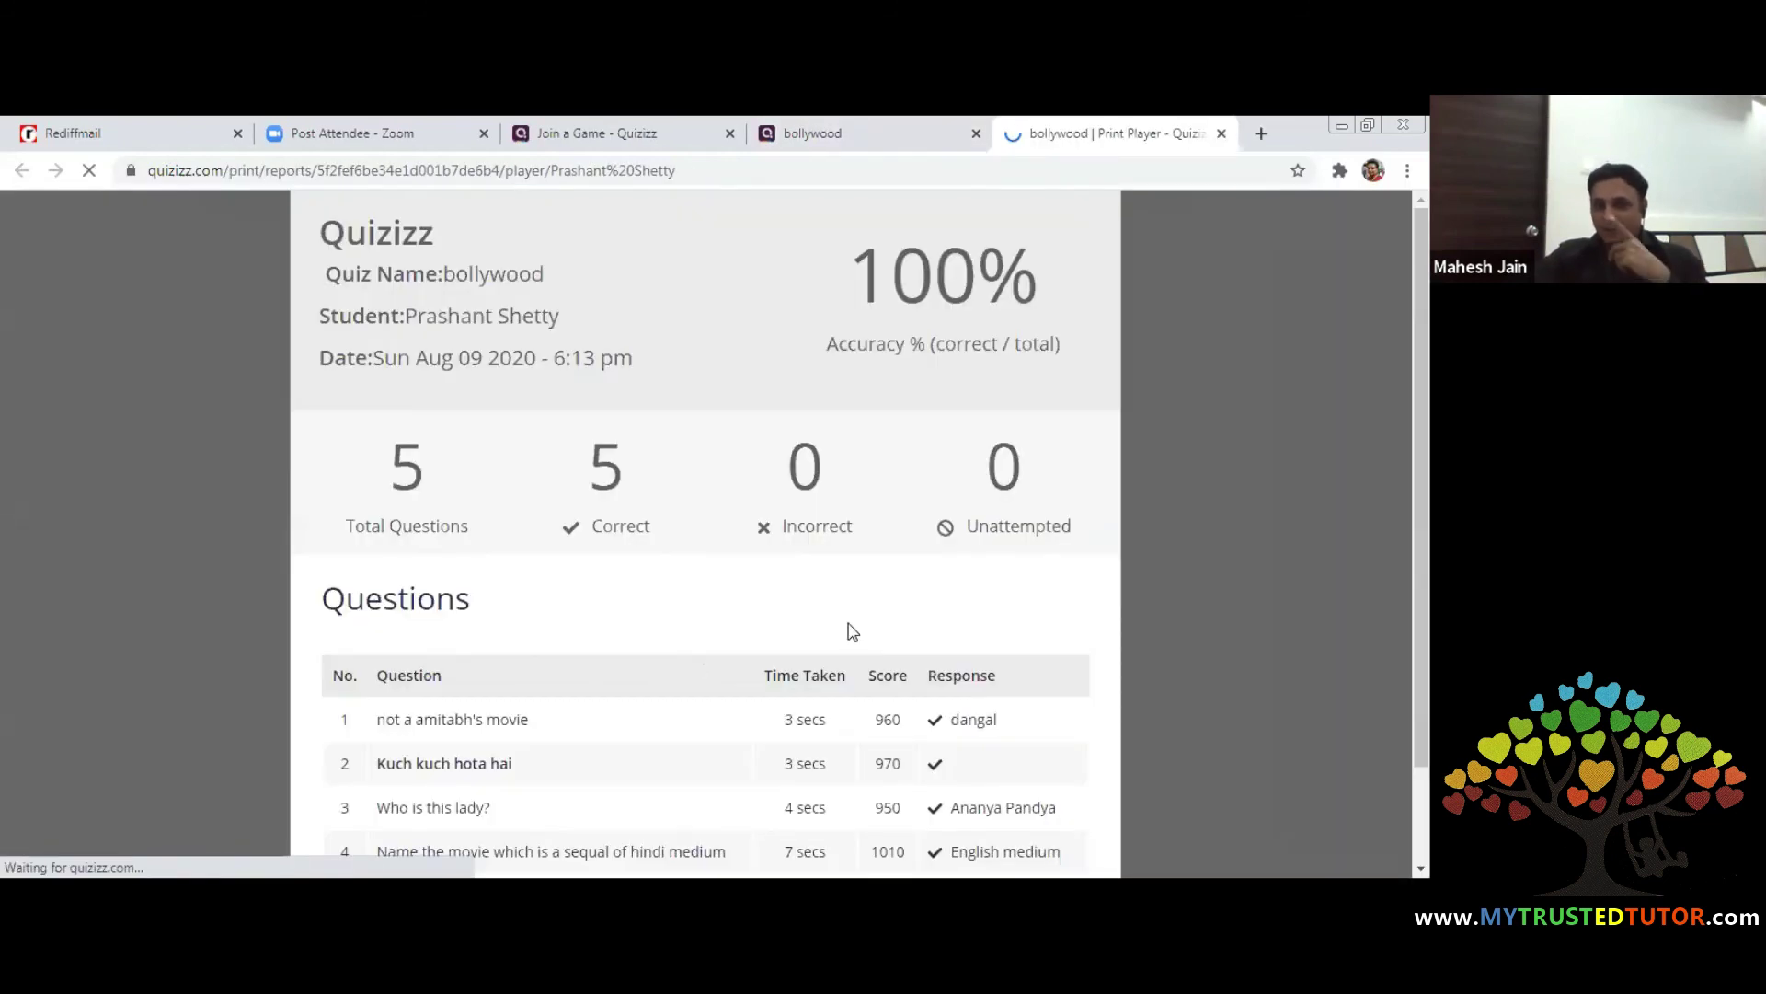
scroll(853, 632, down, 2)
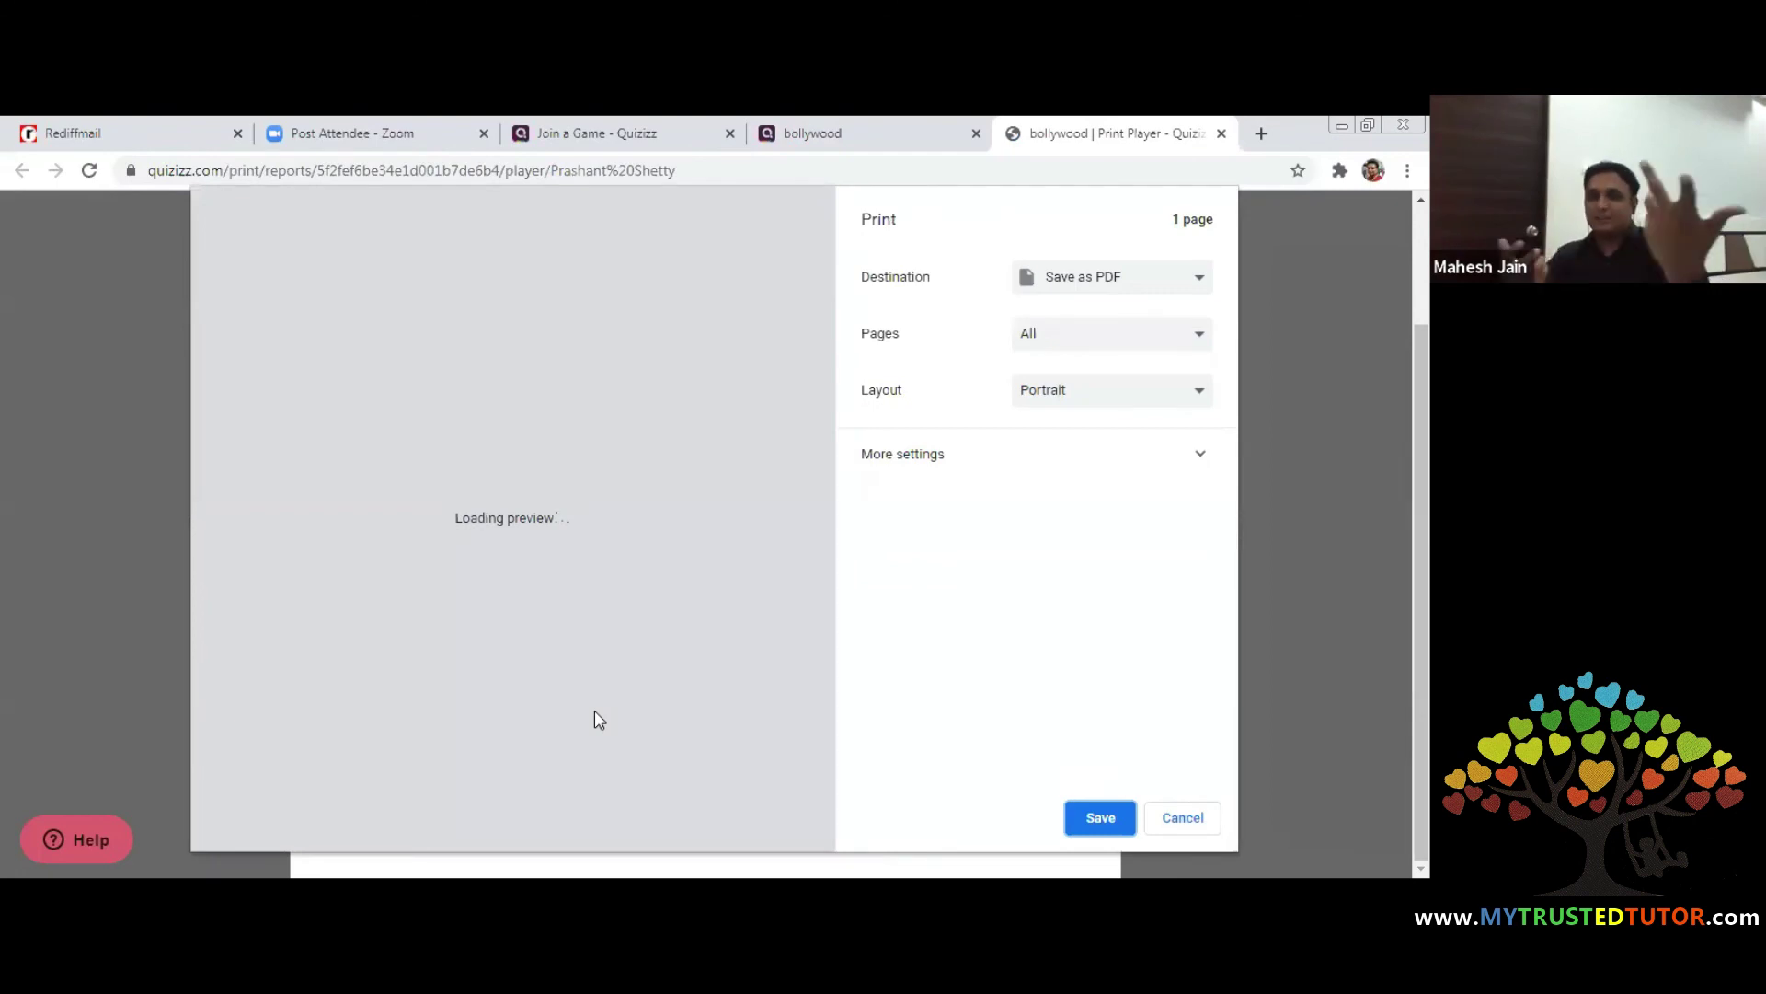
click(1164, 830)
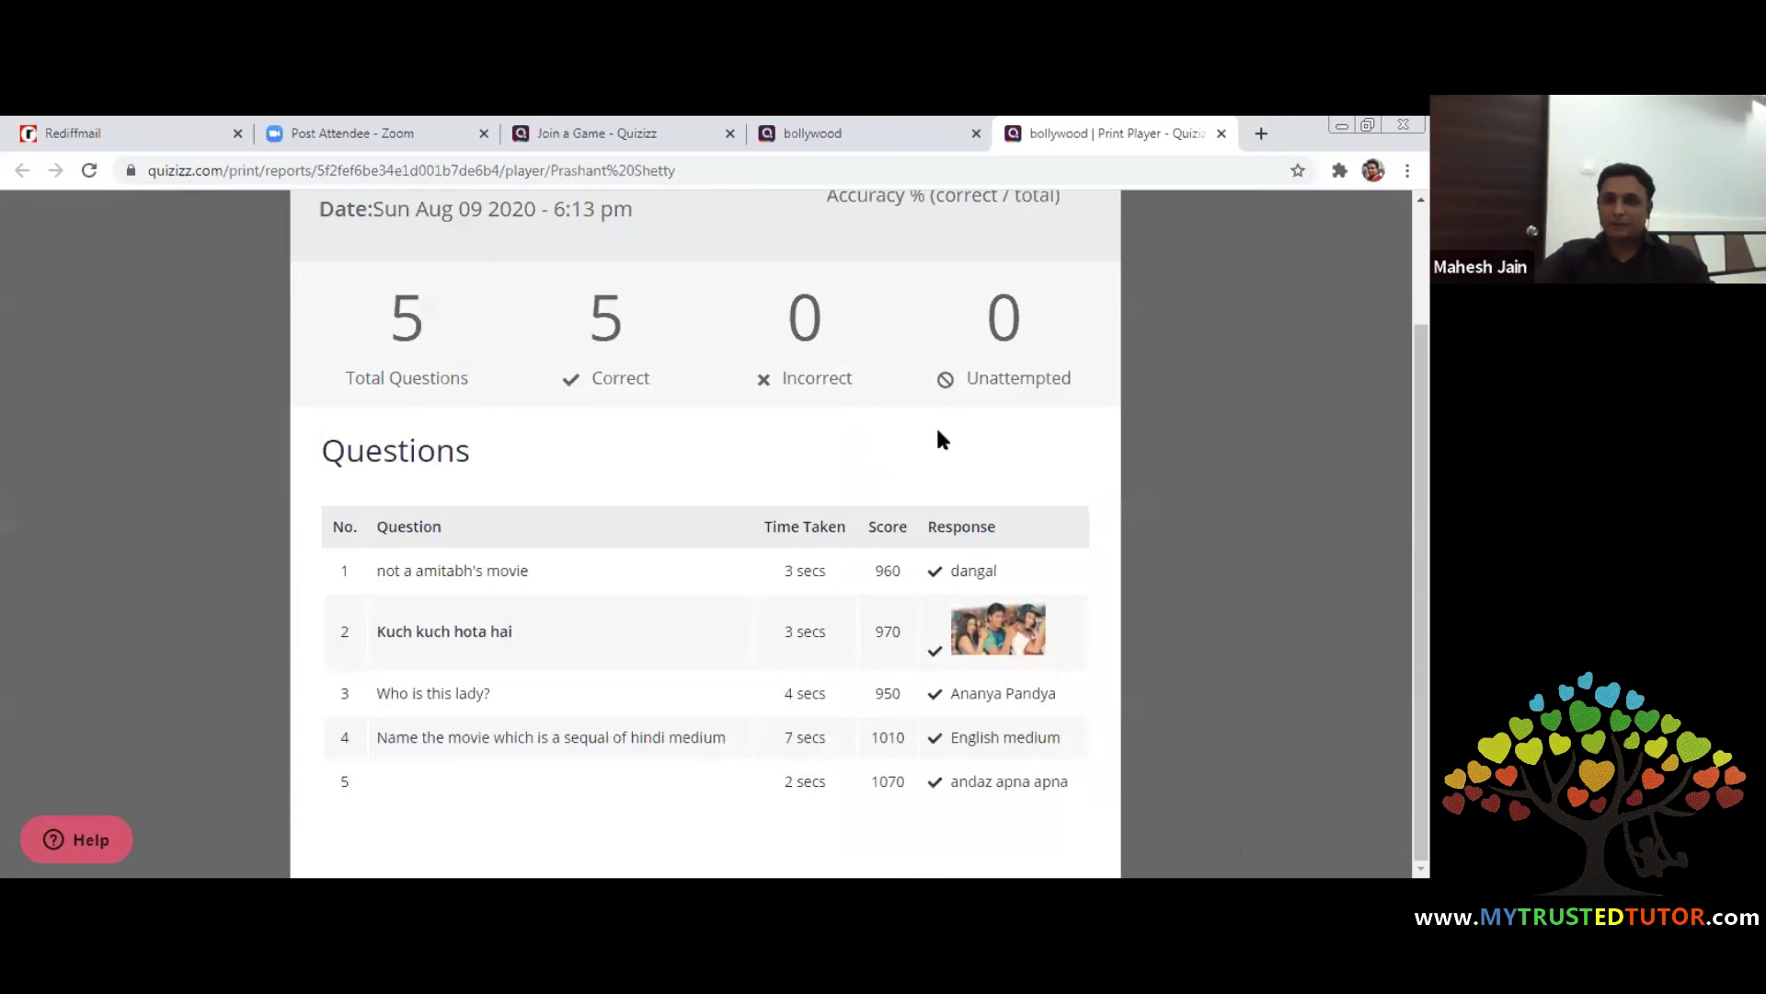
scroll(903, 493, up, 2)
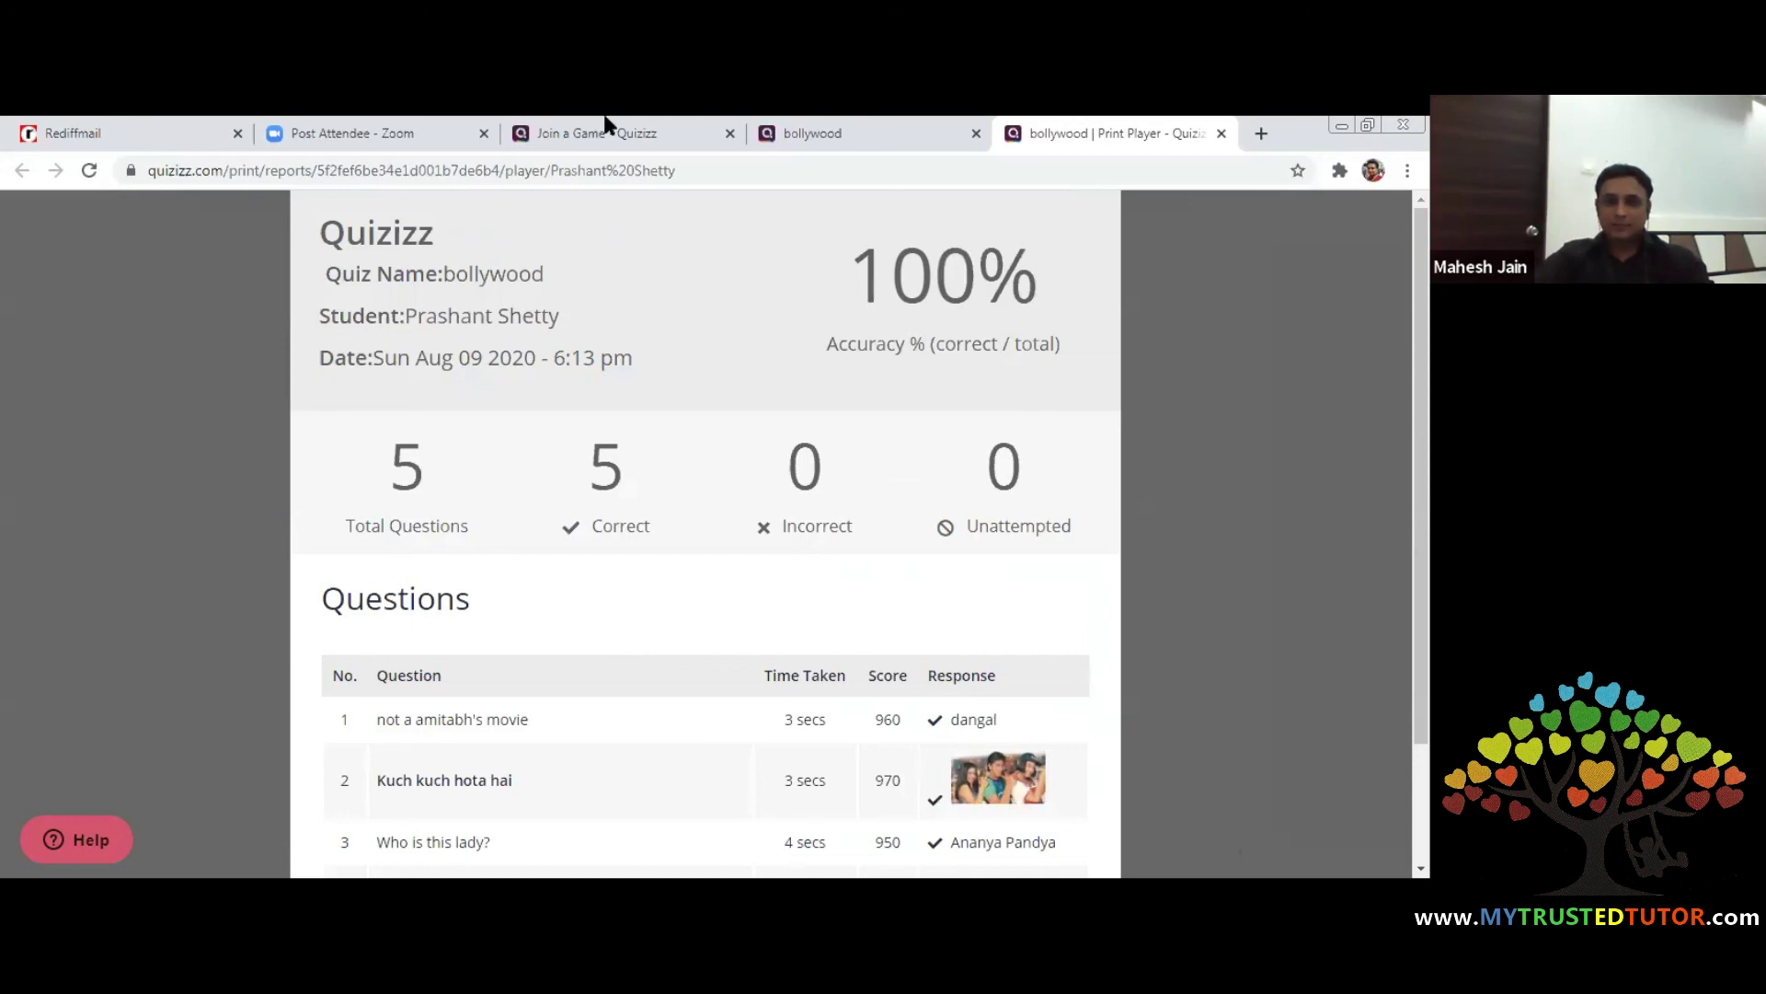
Return to the bollywood game report and close the top player's details to get back to the player list
click(810, 134)
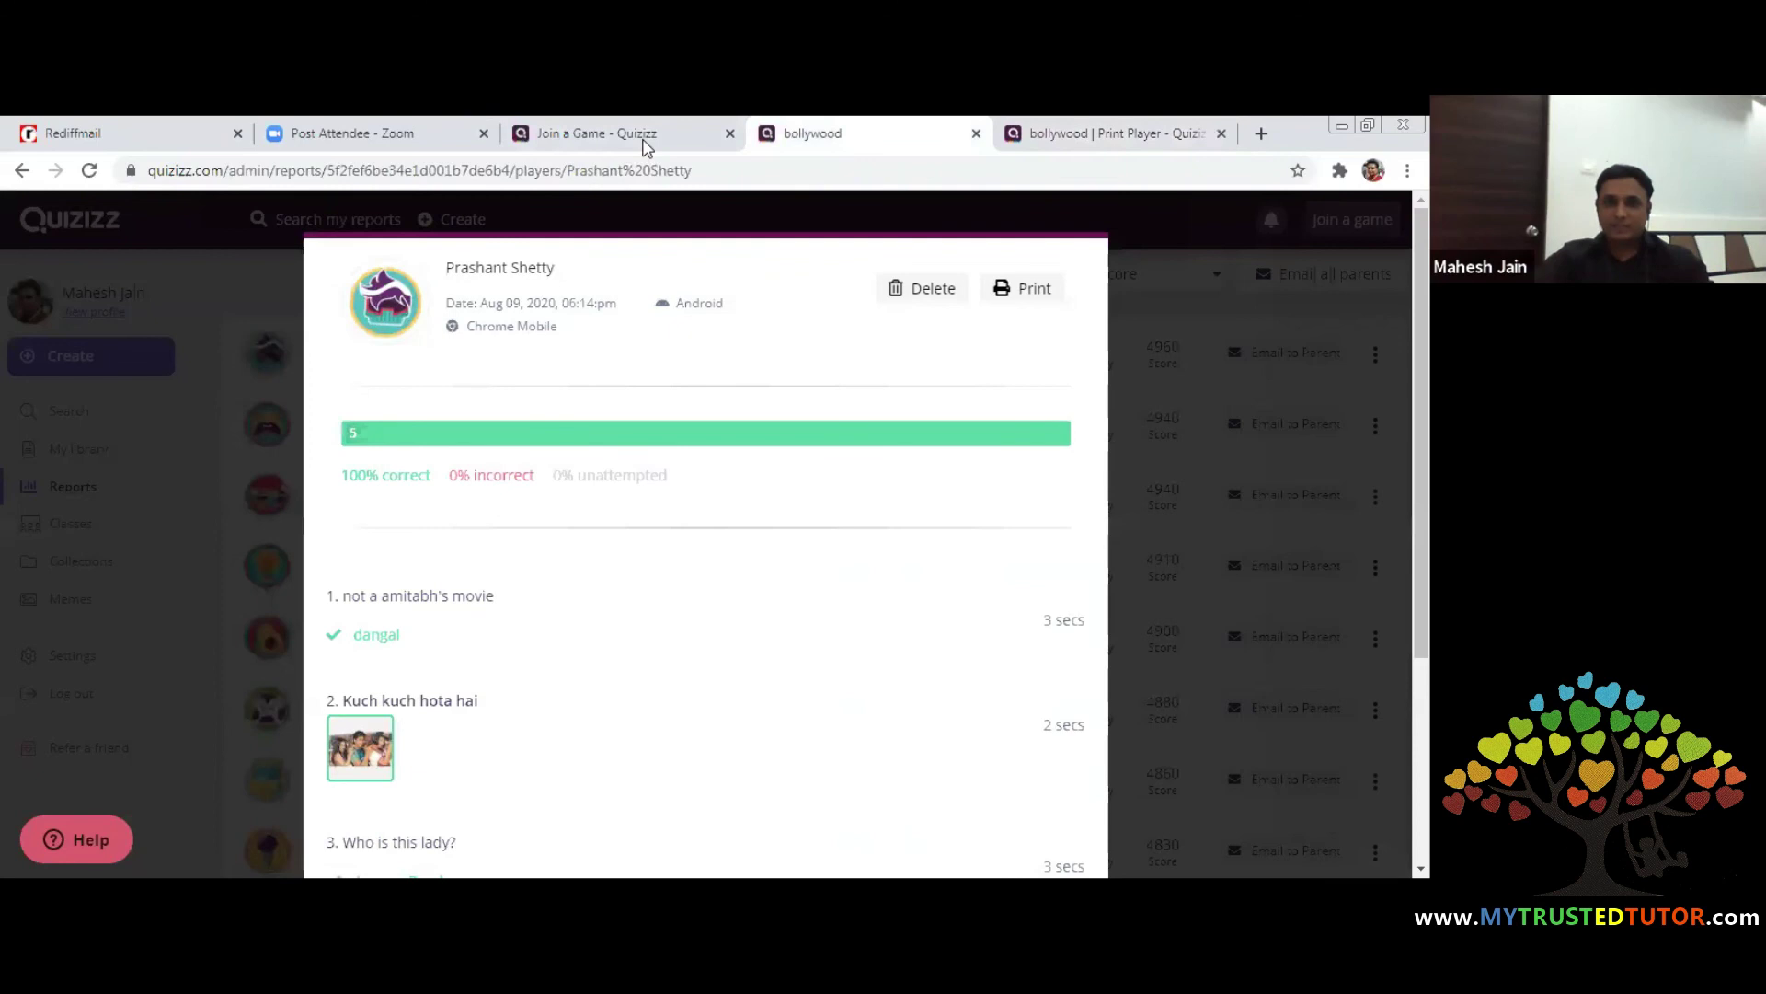
click(644, 140)
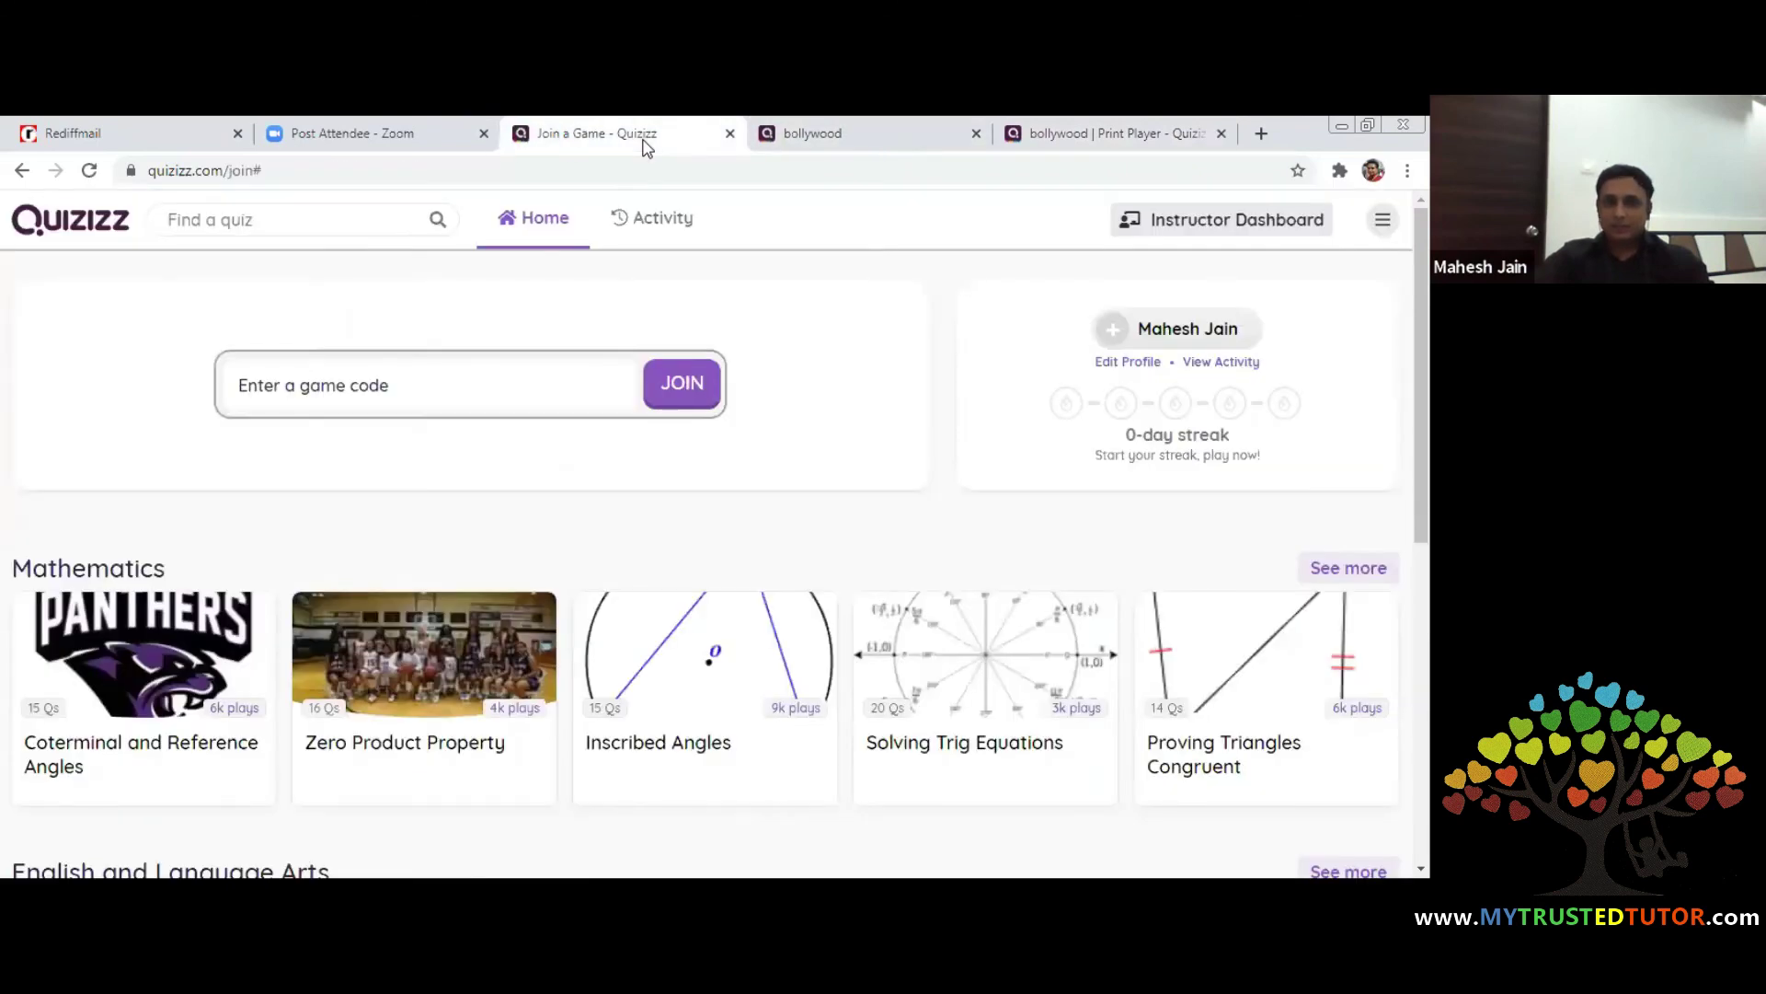
key(ctrl+Tab)
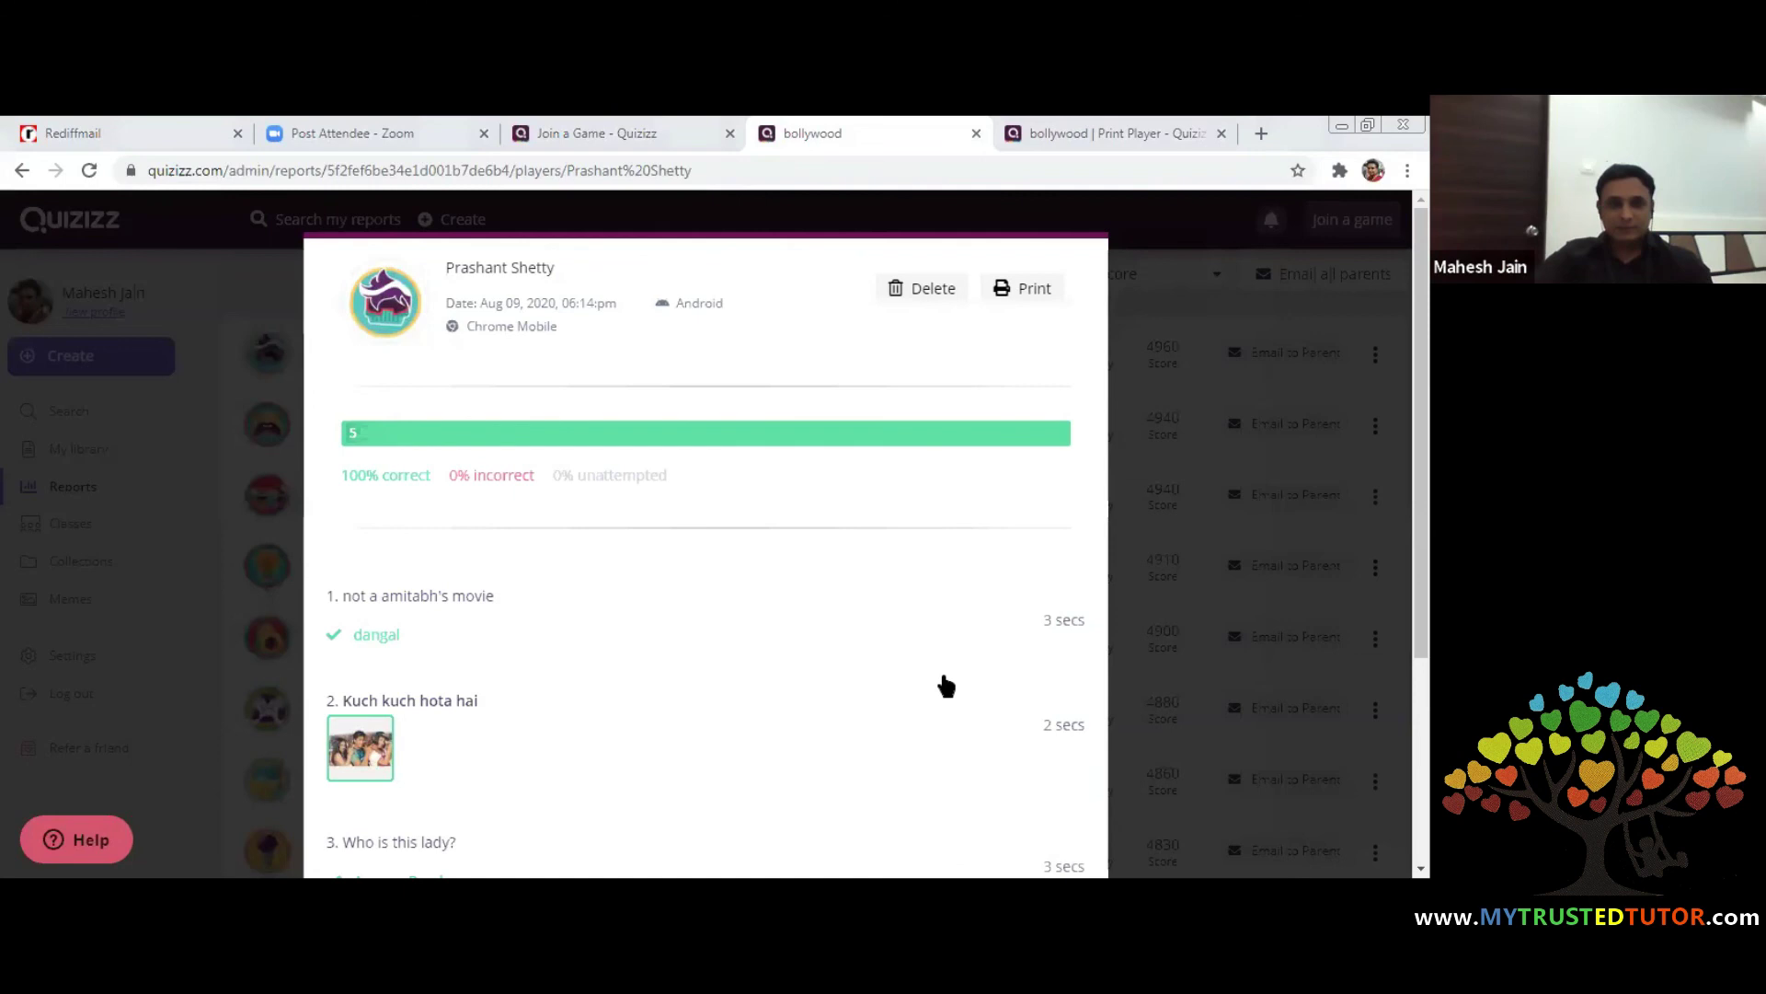
click(42, 487)
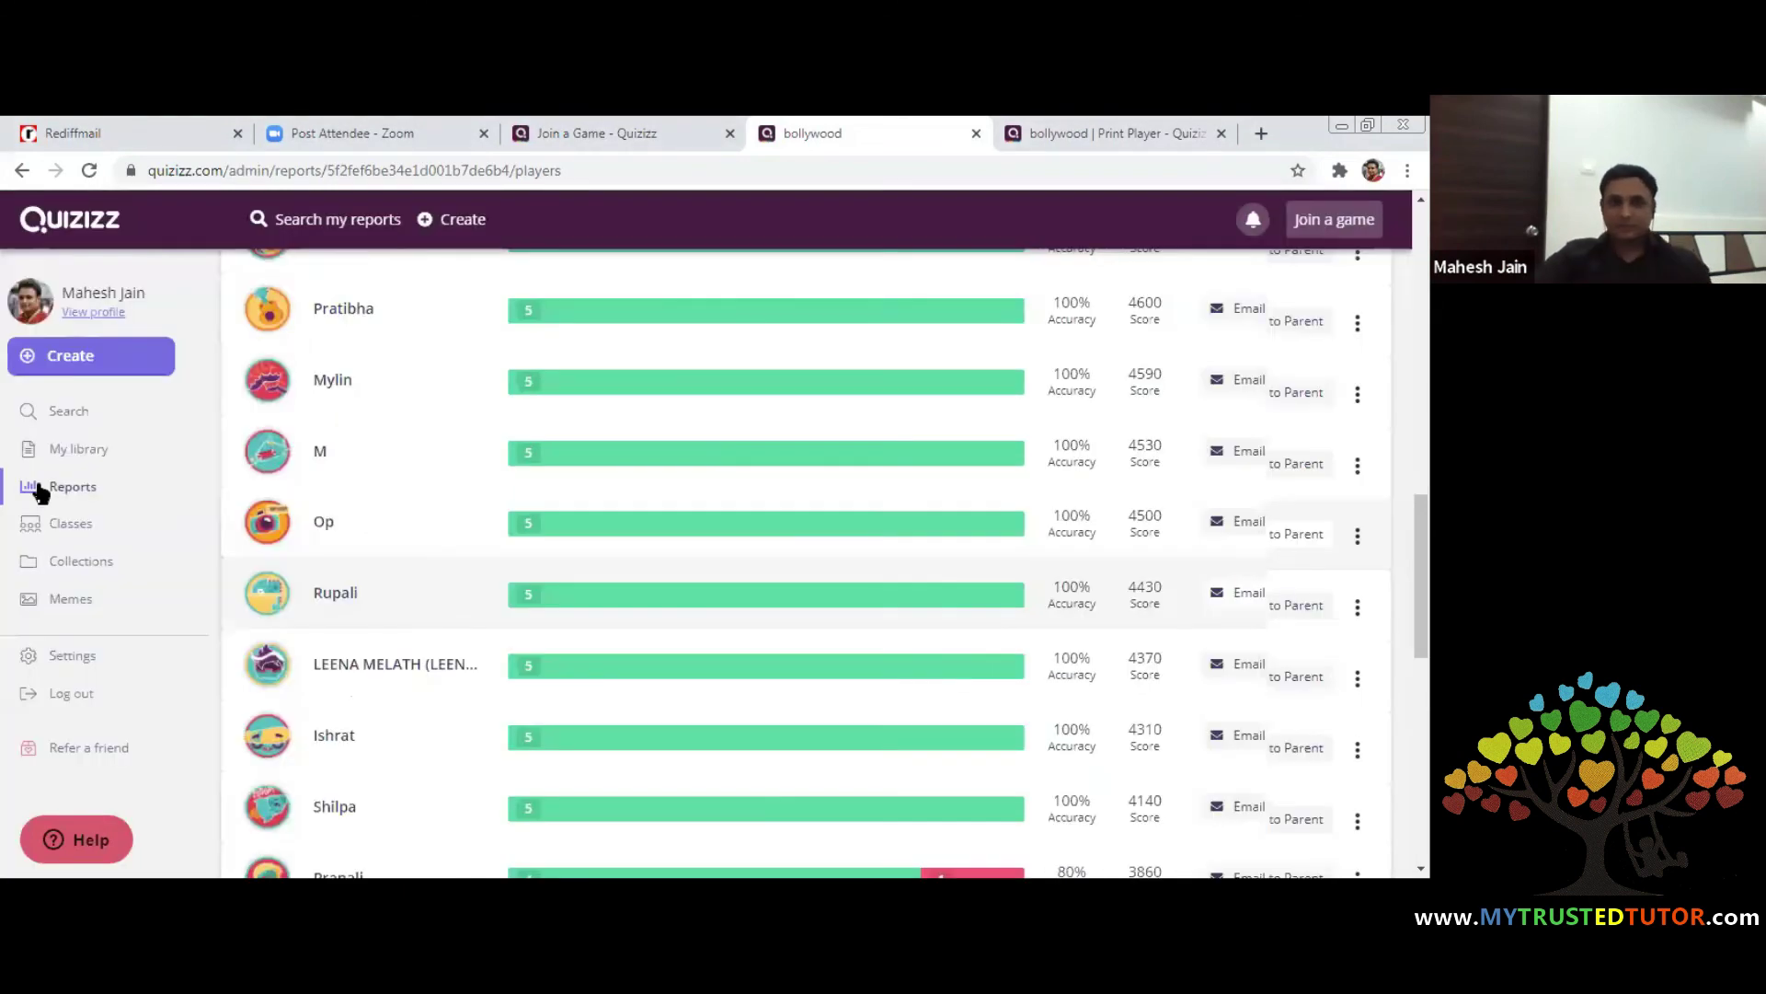
Look through the account's My library, Reports, Collections and Memes sections
click(98, 457)
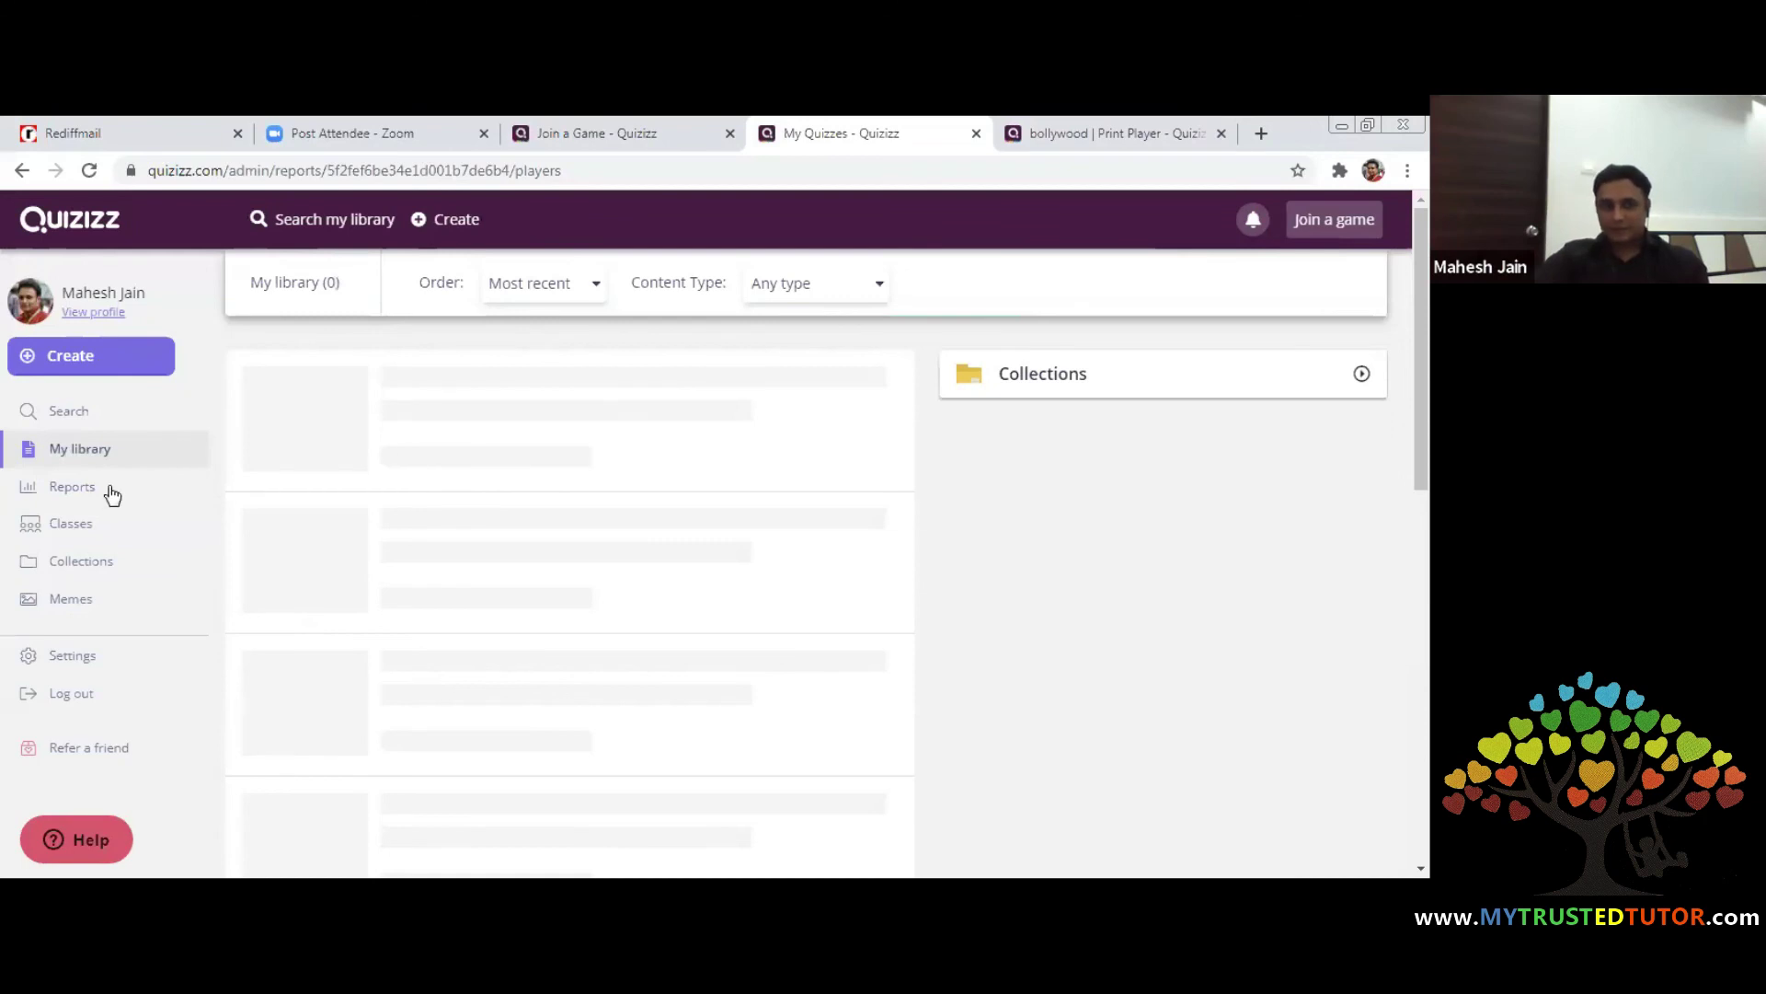
click(111, 492)
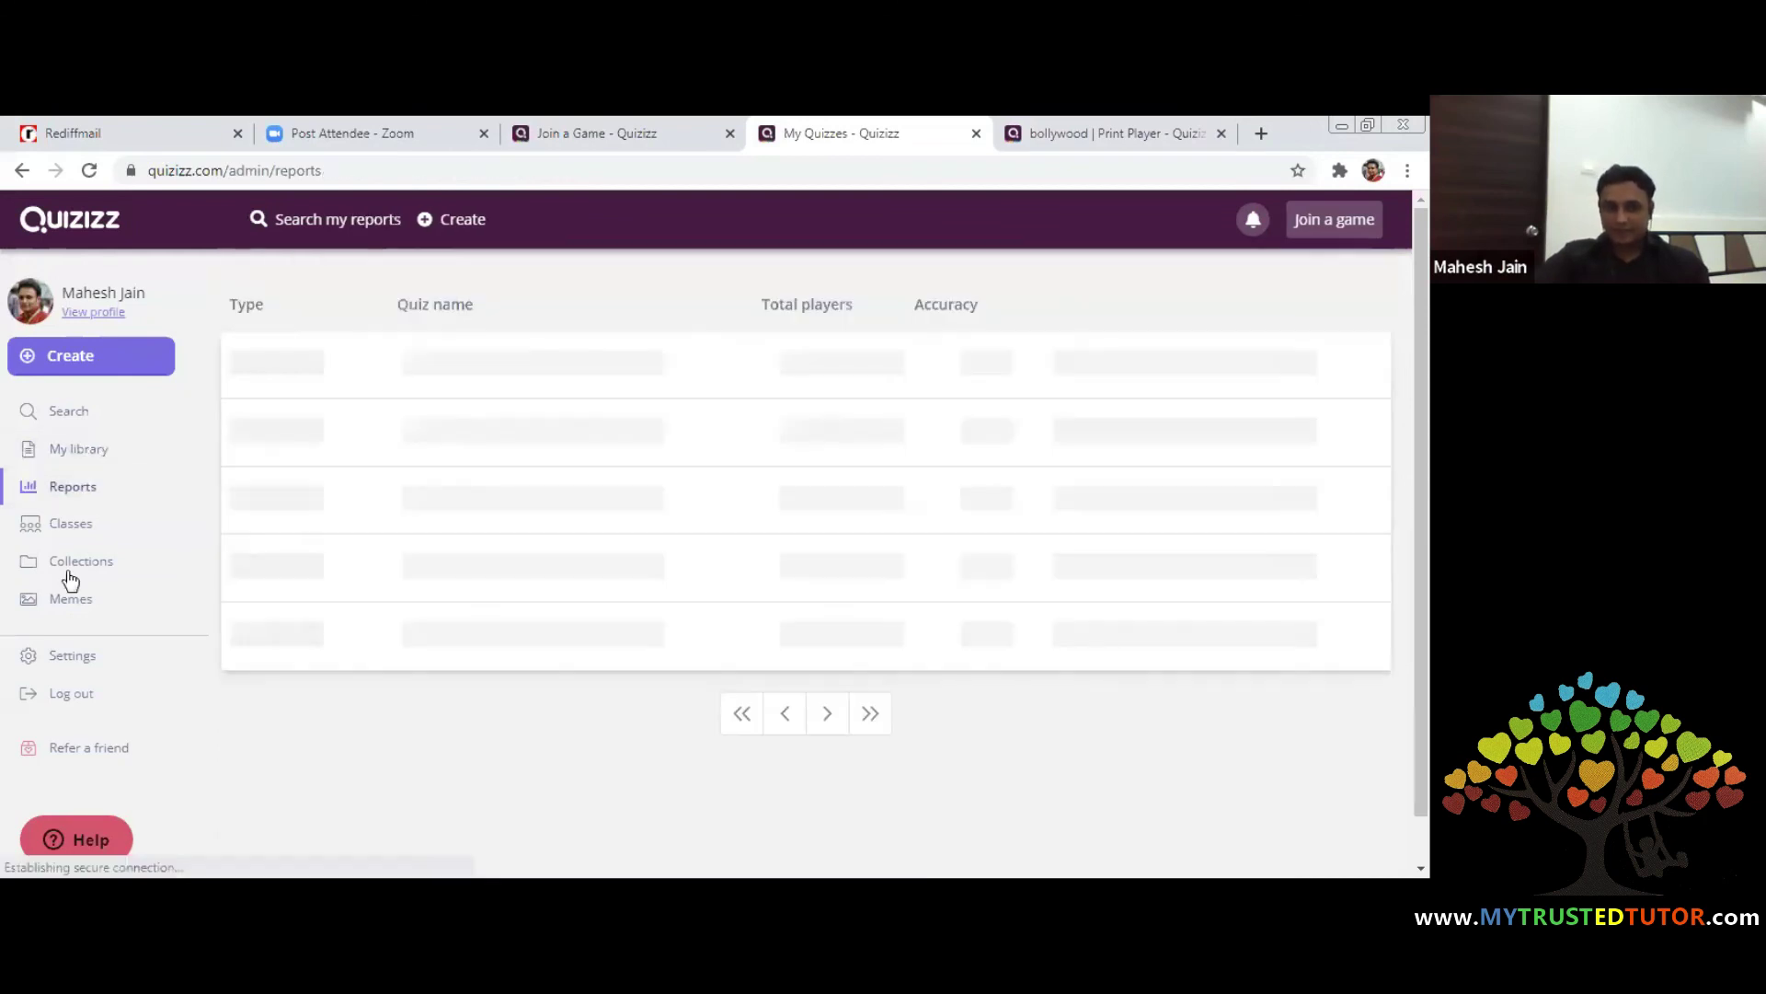
click(62, 568)
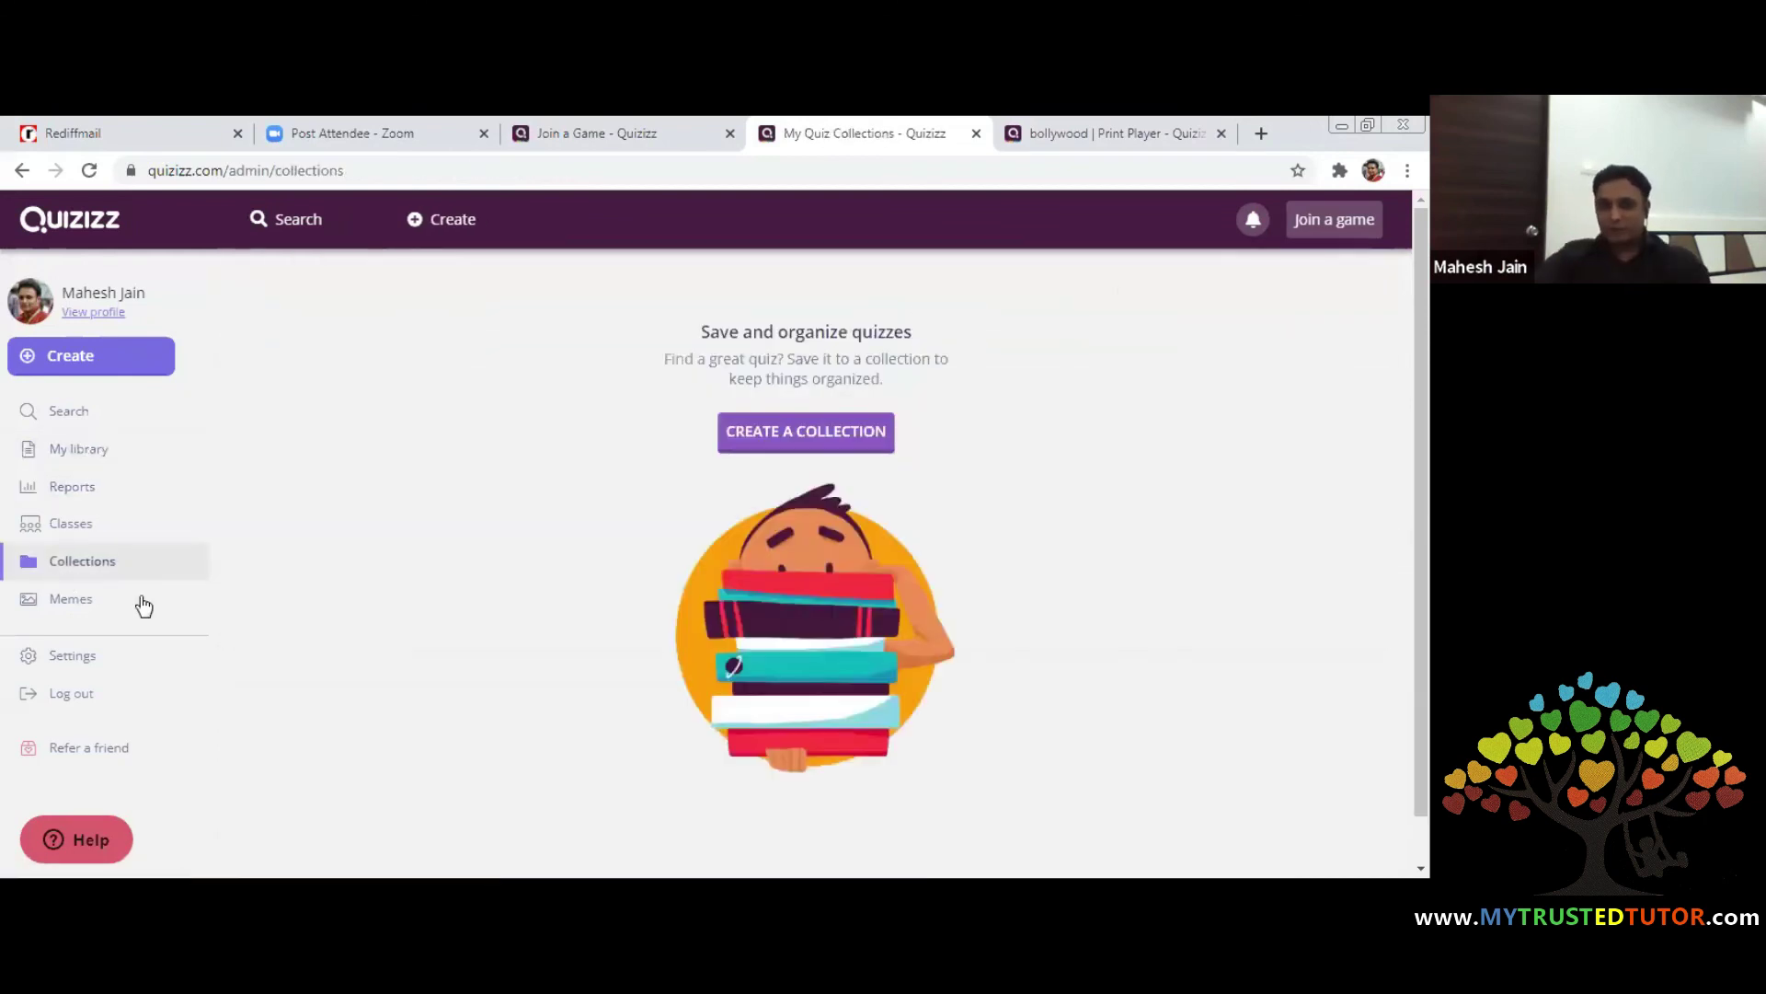
click(108, 615)
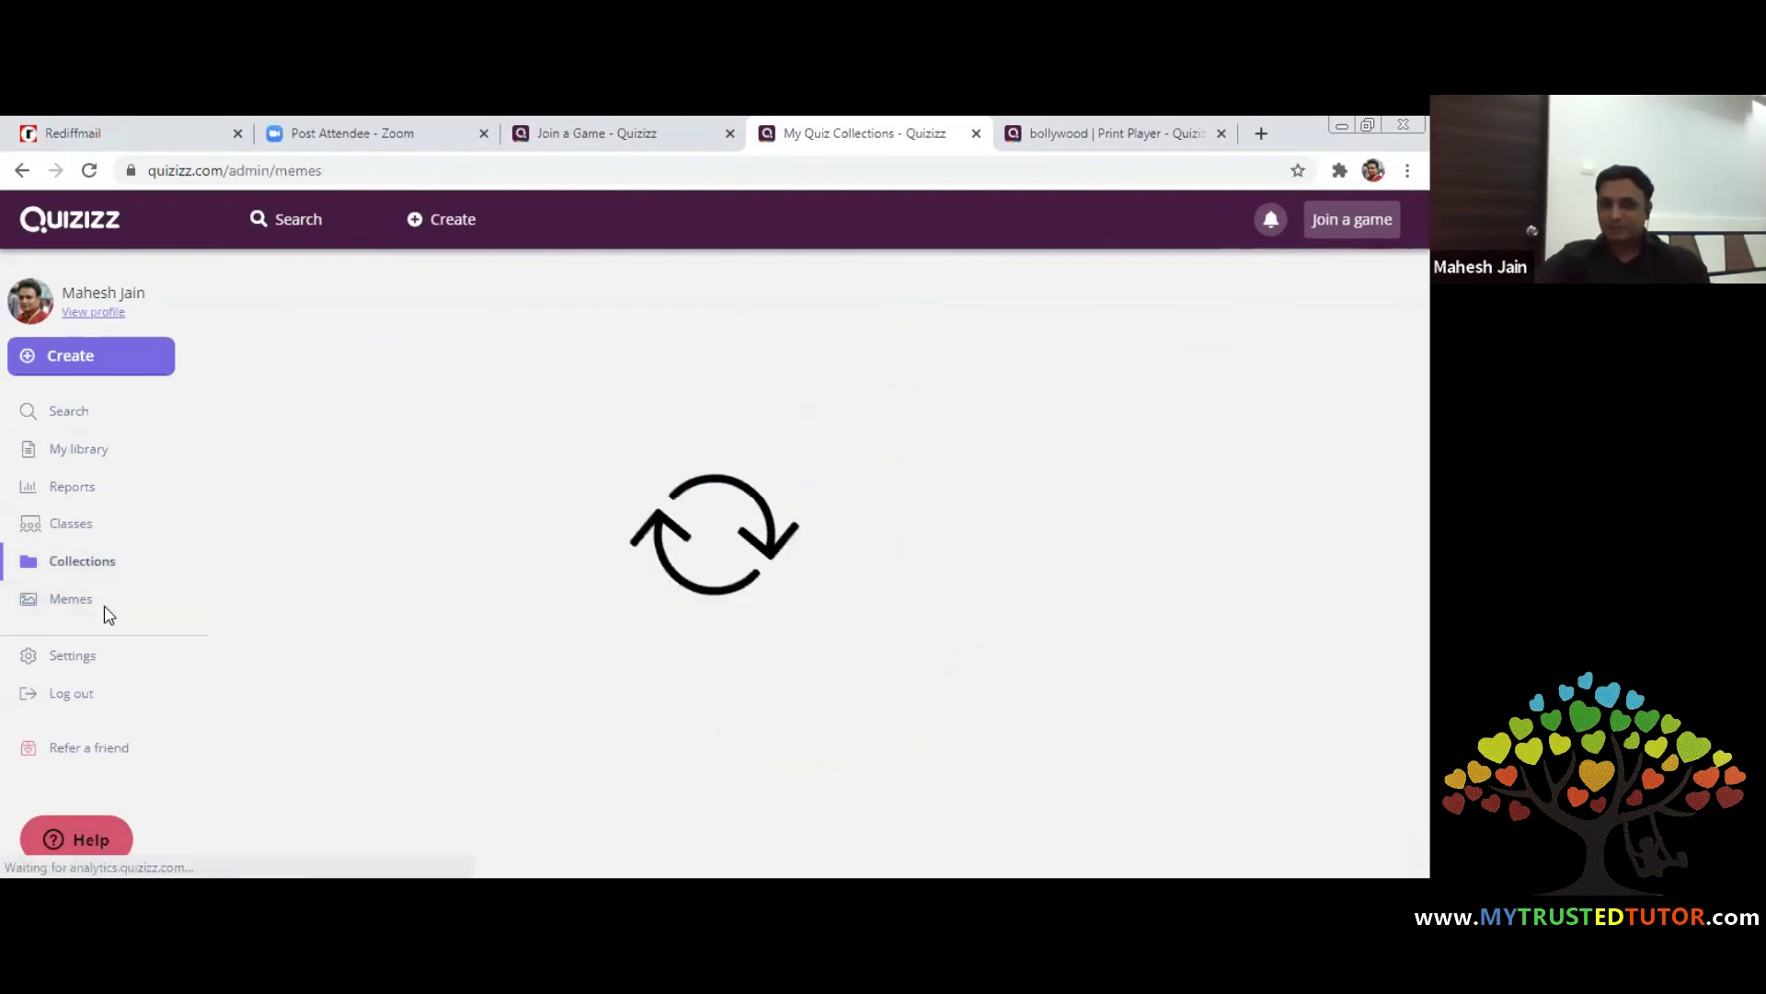